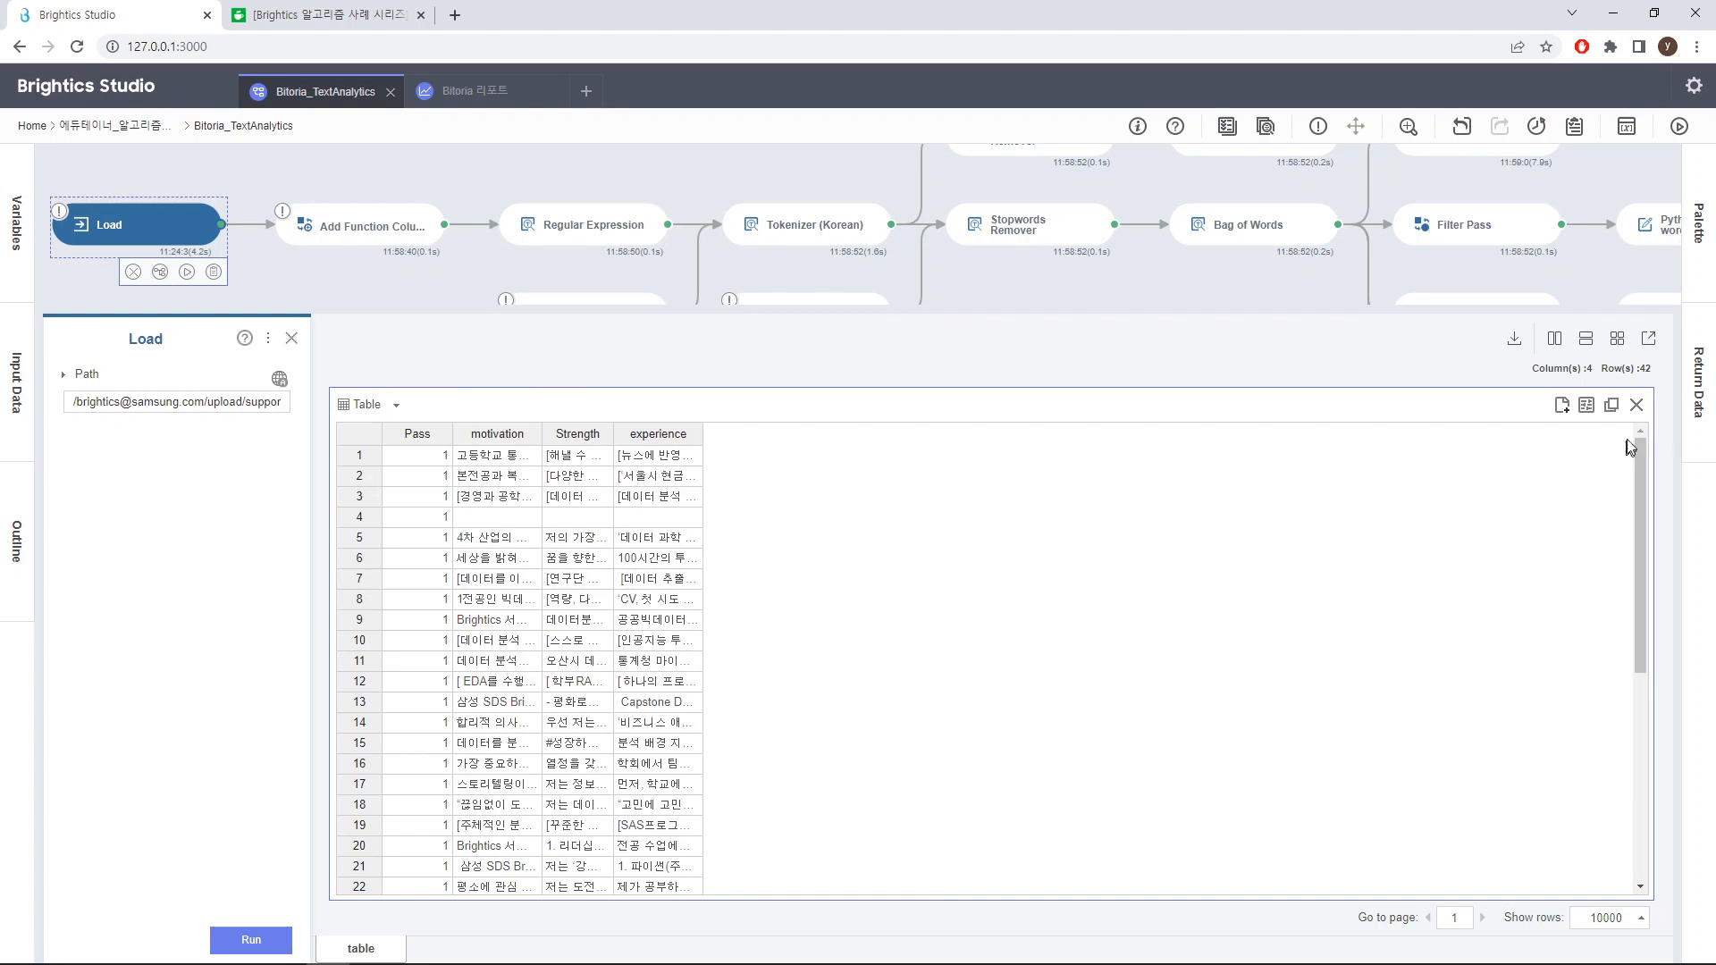
Look through all rows of the Load function's table and inspect the Add Function Column expression that builds the statement column
left_click_drag(1639, 459, 1638, 708)
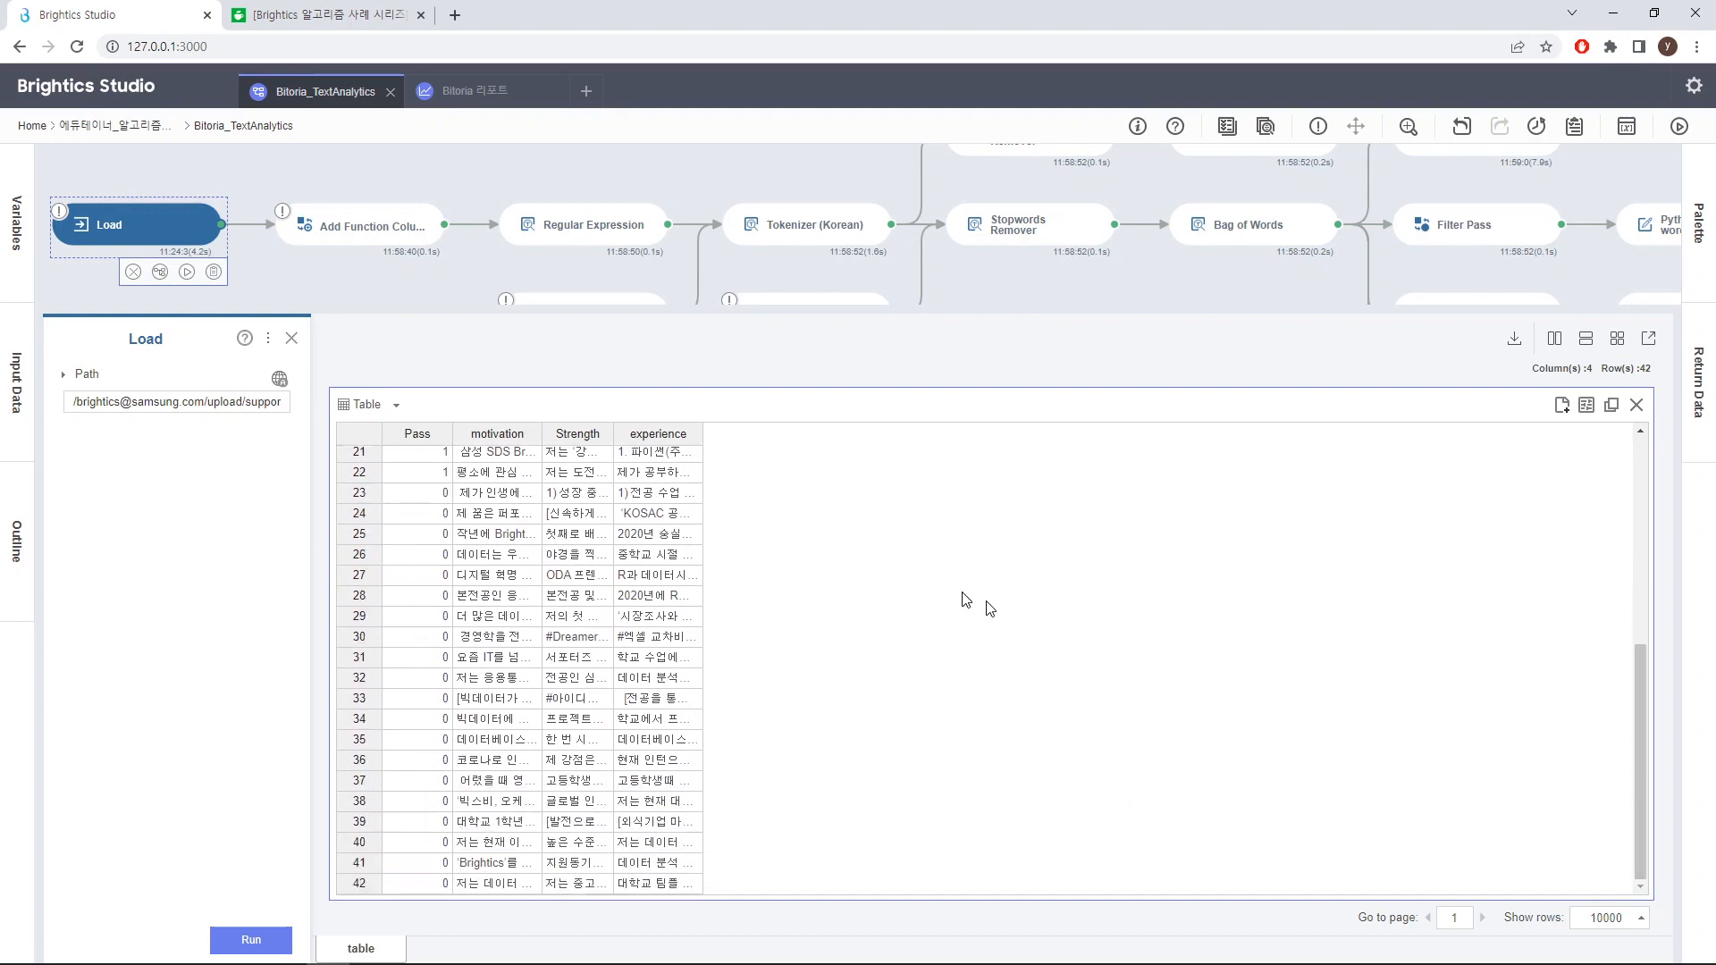
left_click(293, 342)
left_click(367, 242)
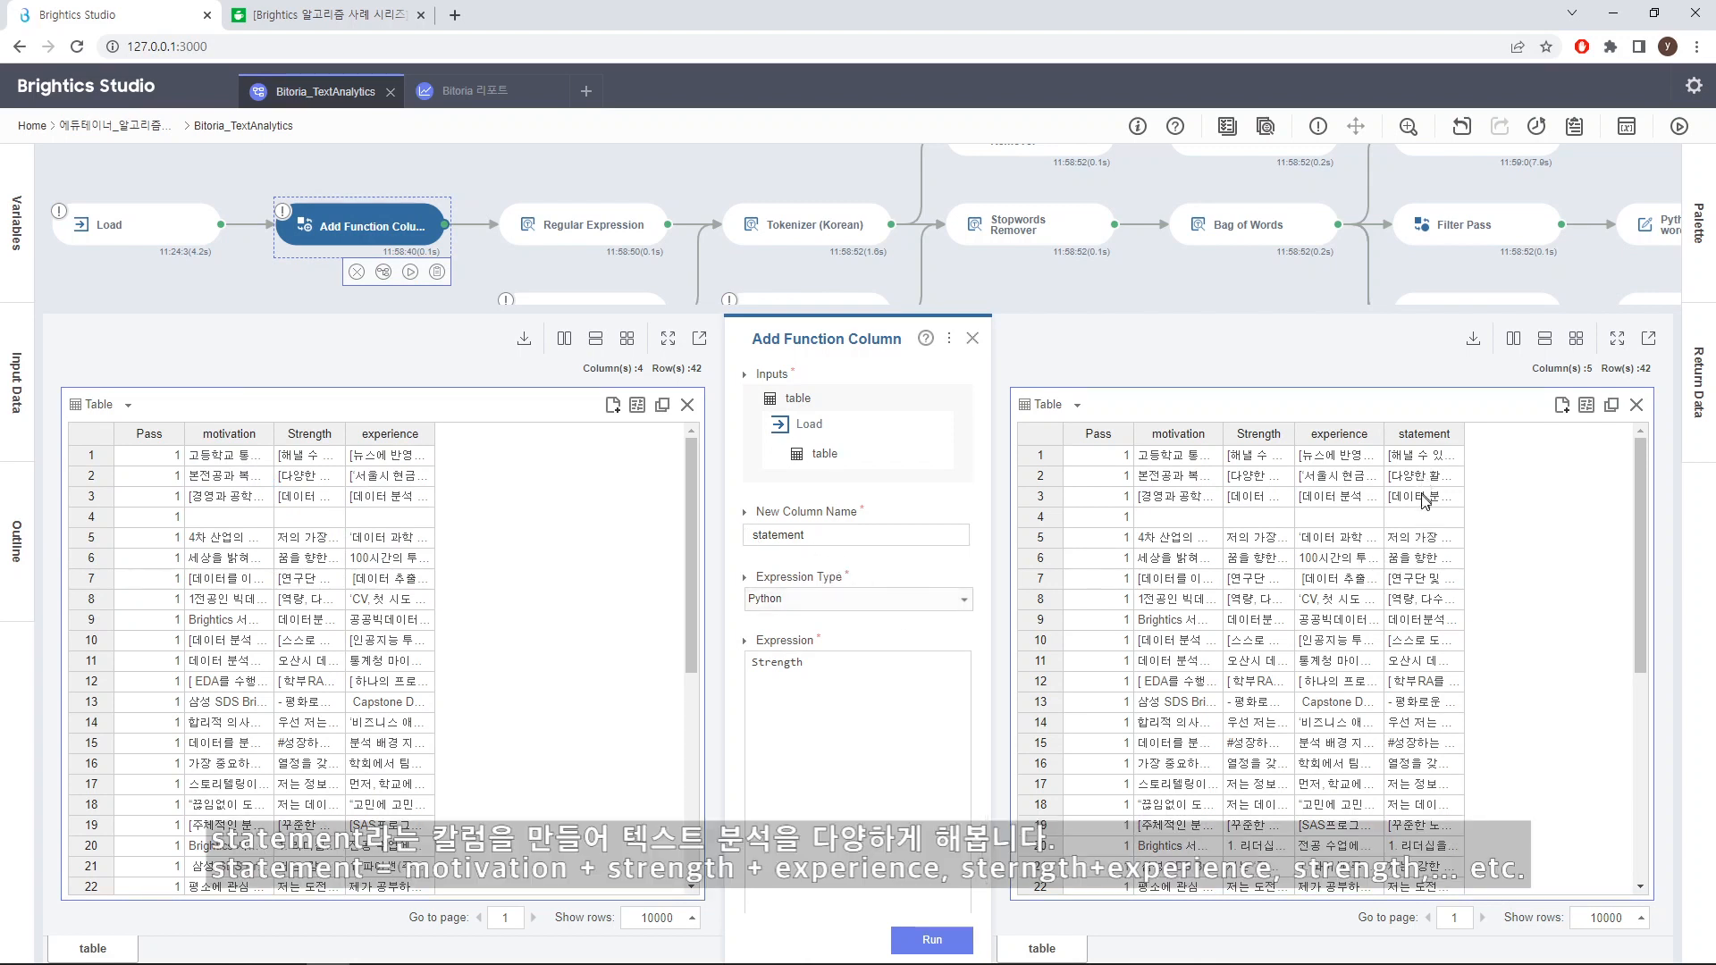
left_click(805, 663)
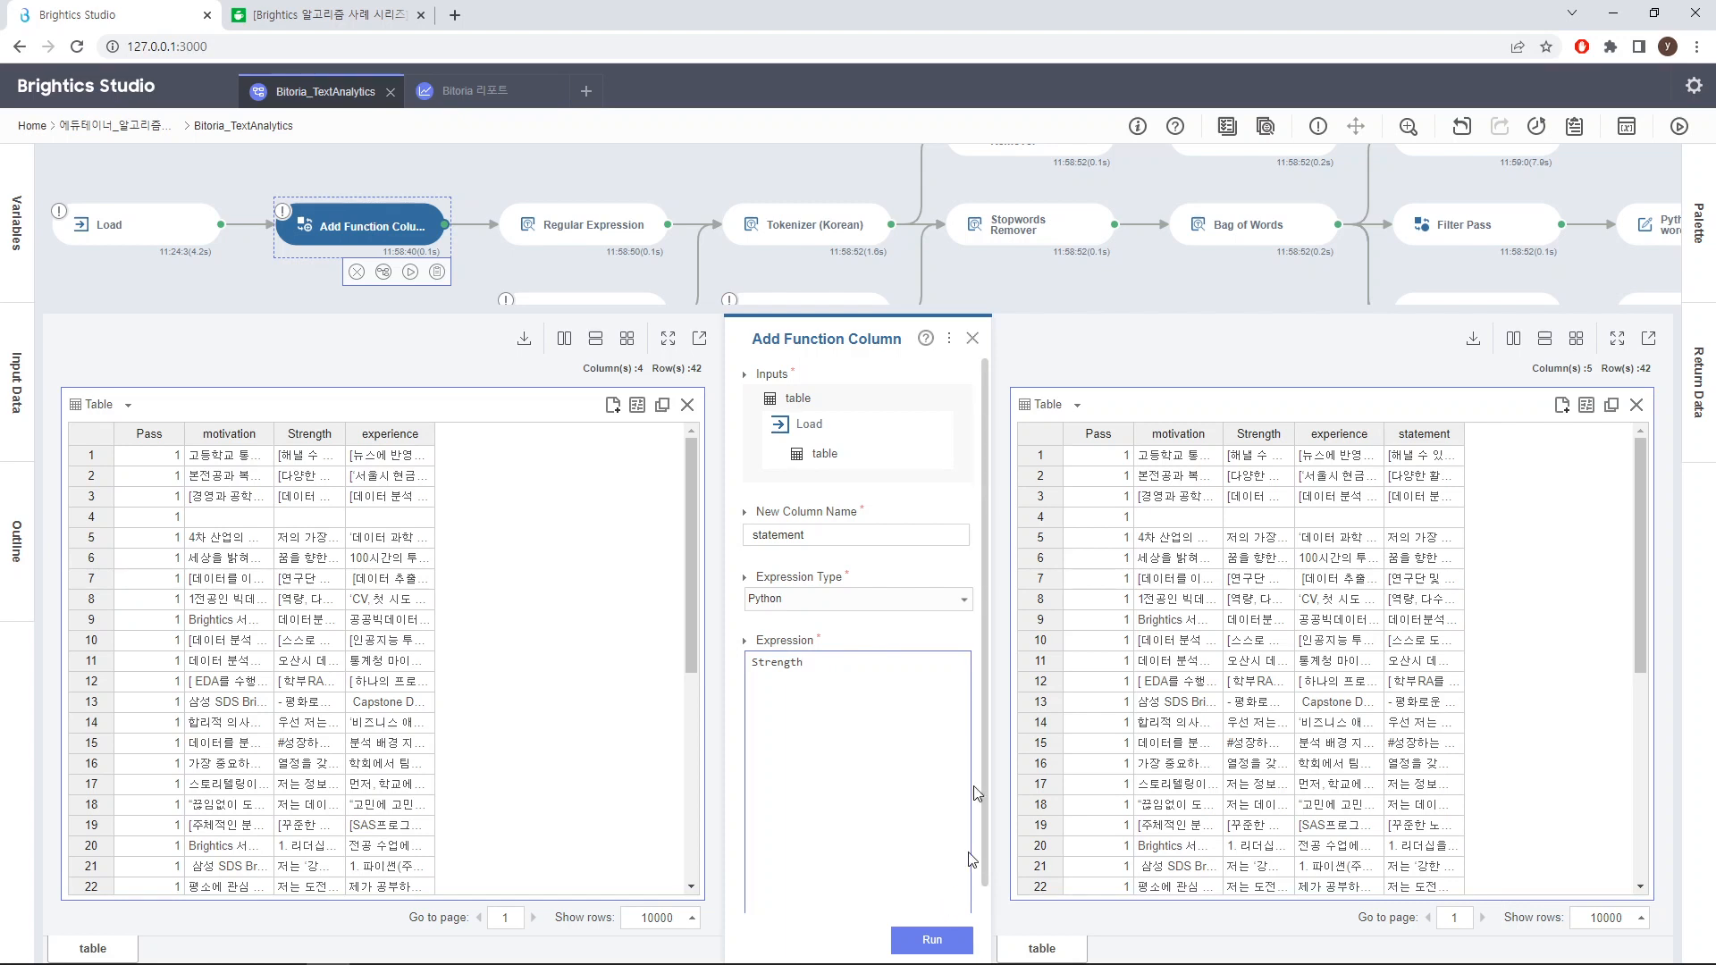
left_click(972, 339)
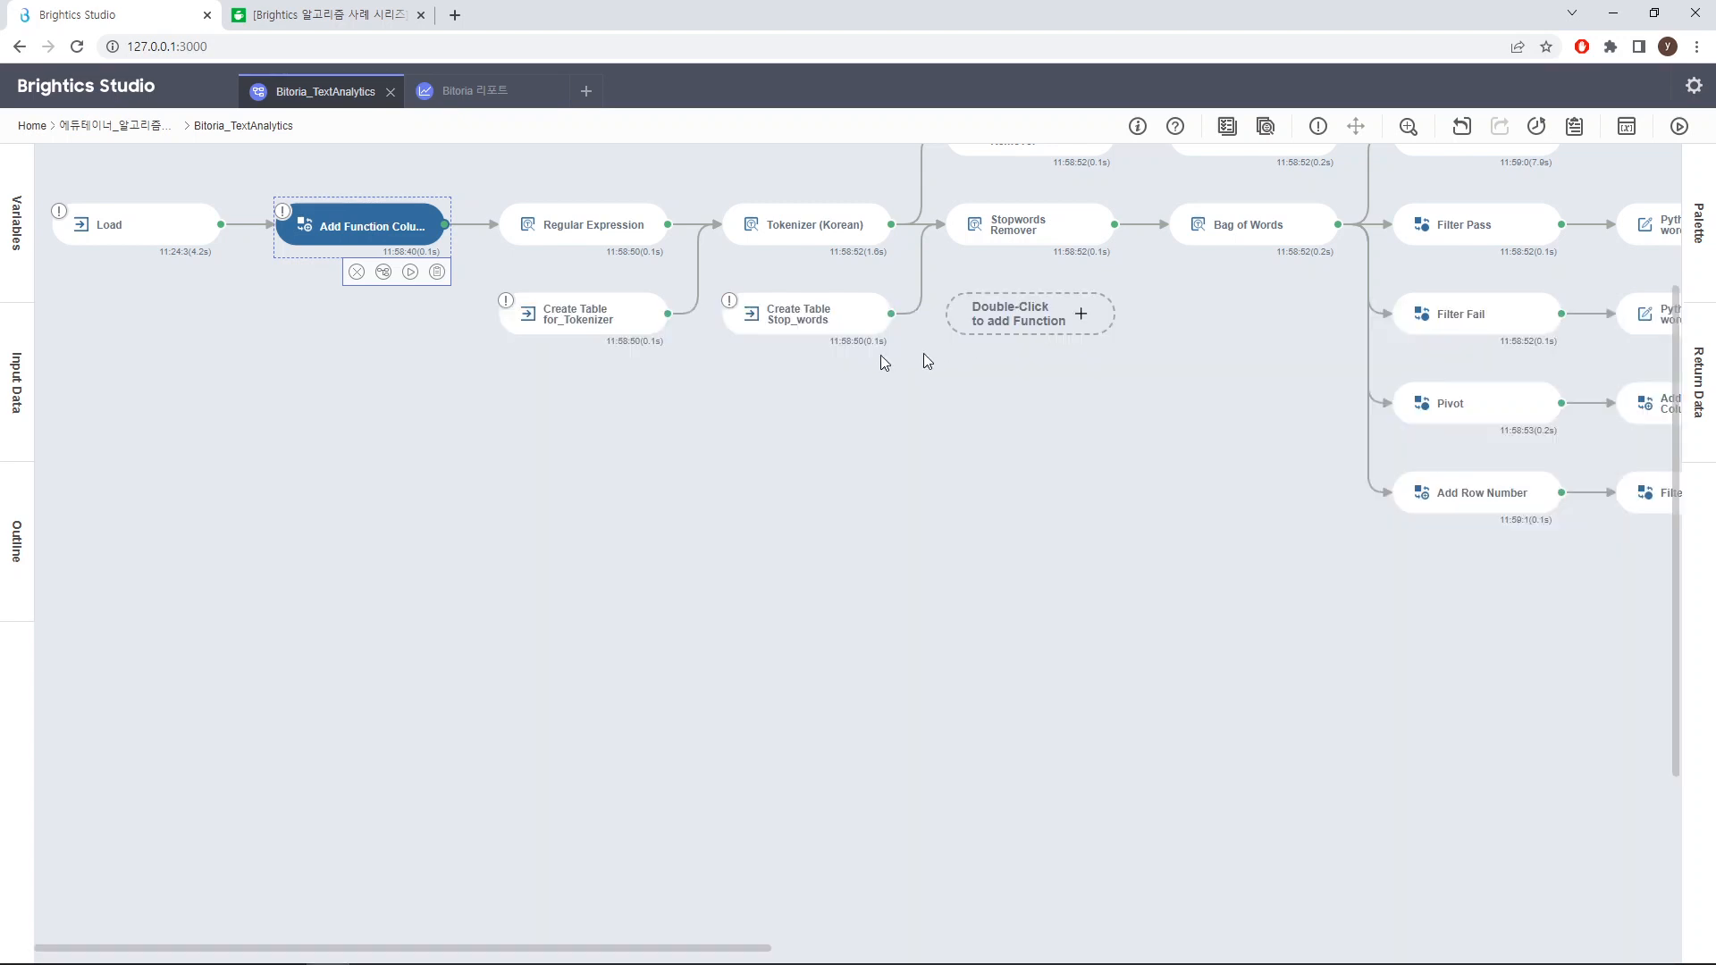
Open the name and description of the Add Function Column node for editing and close them without changes
mouse_move(350, 229)
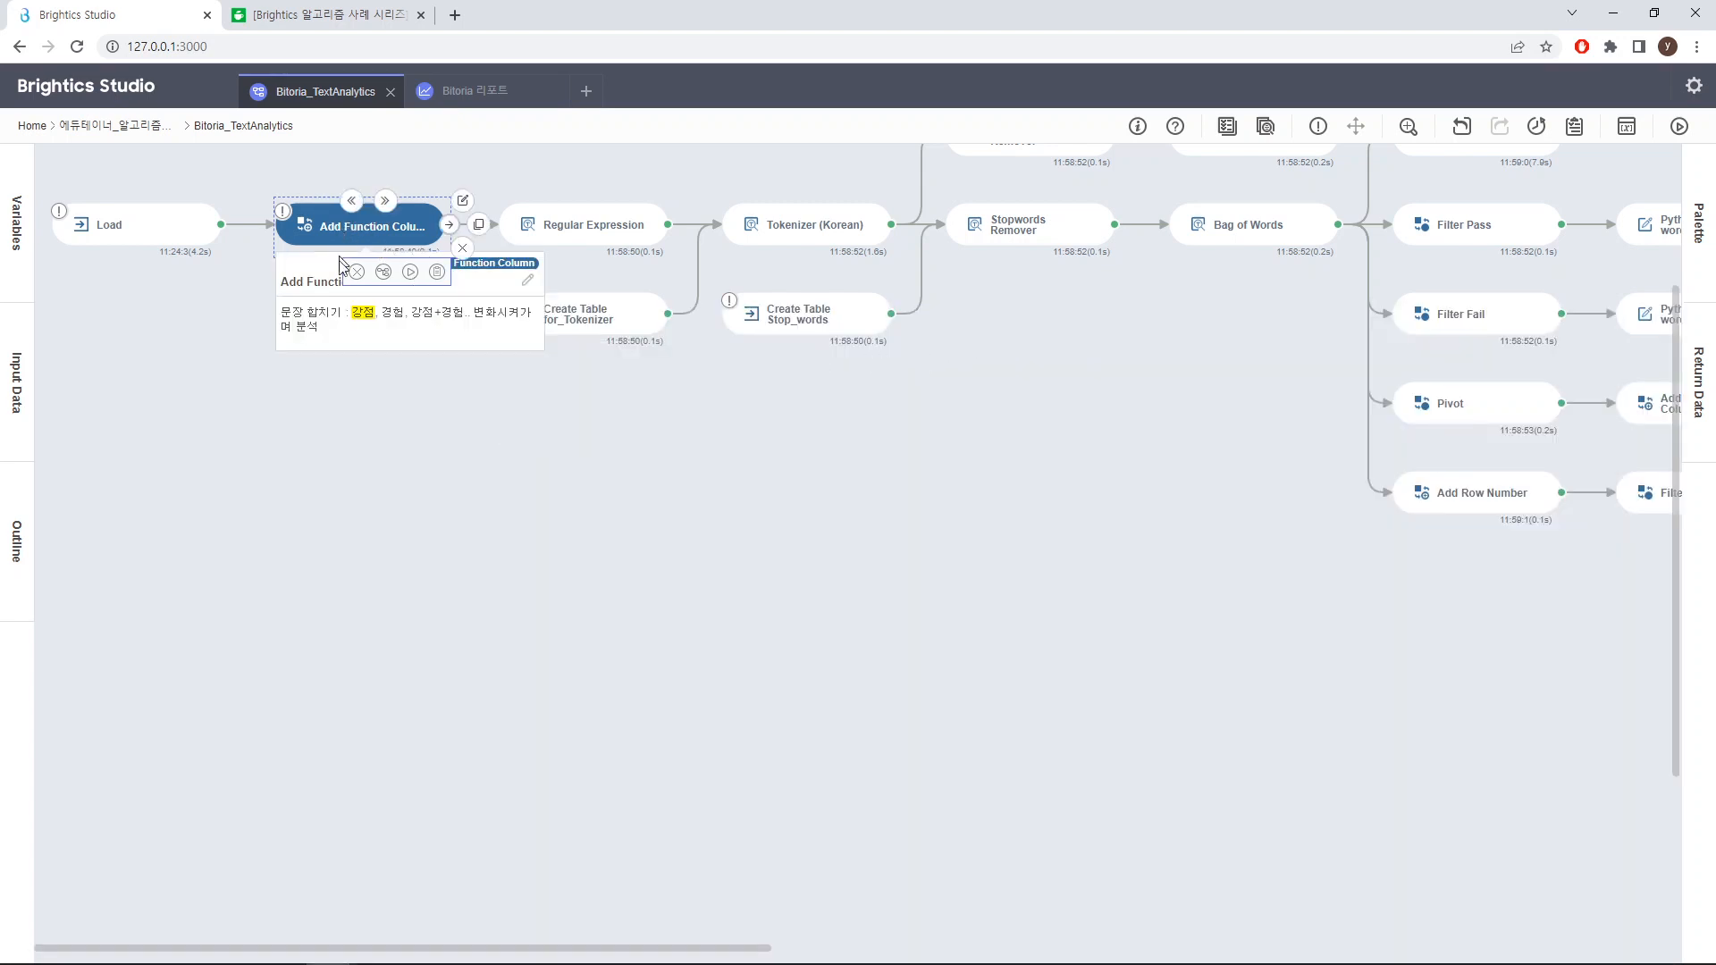
left_click(526, 282)
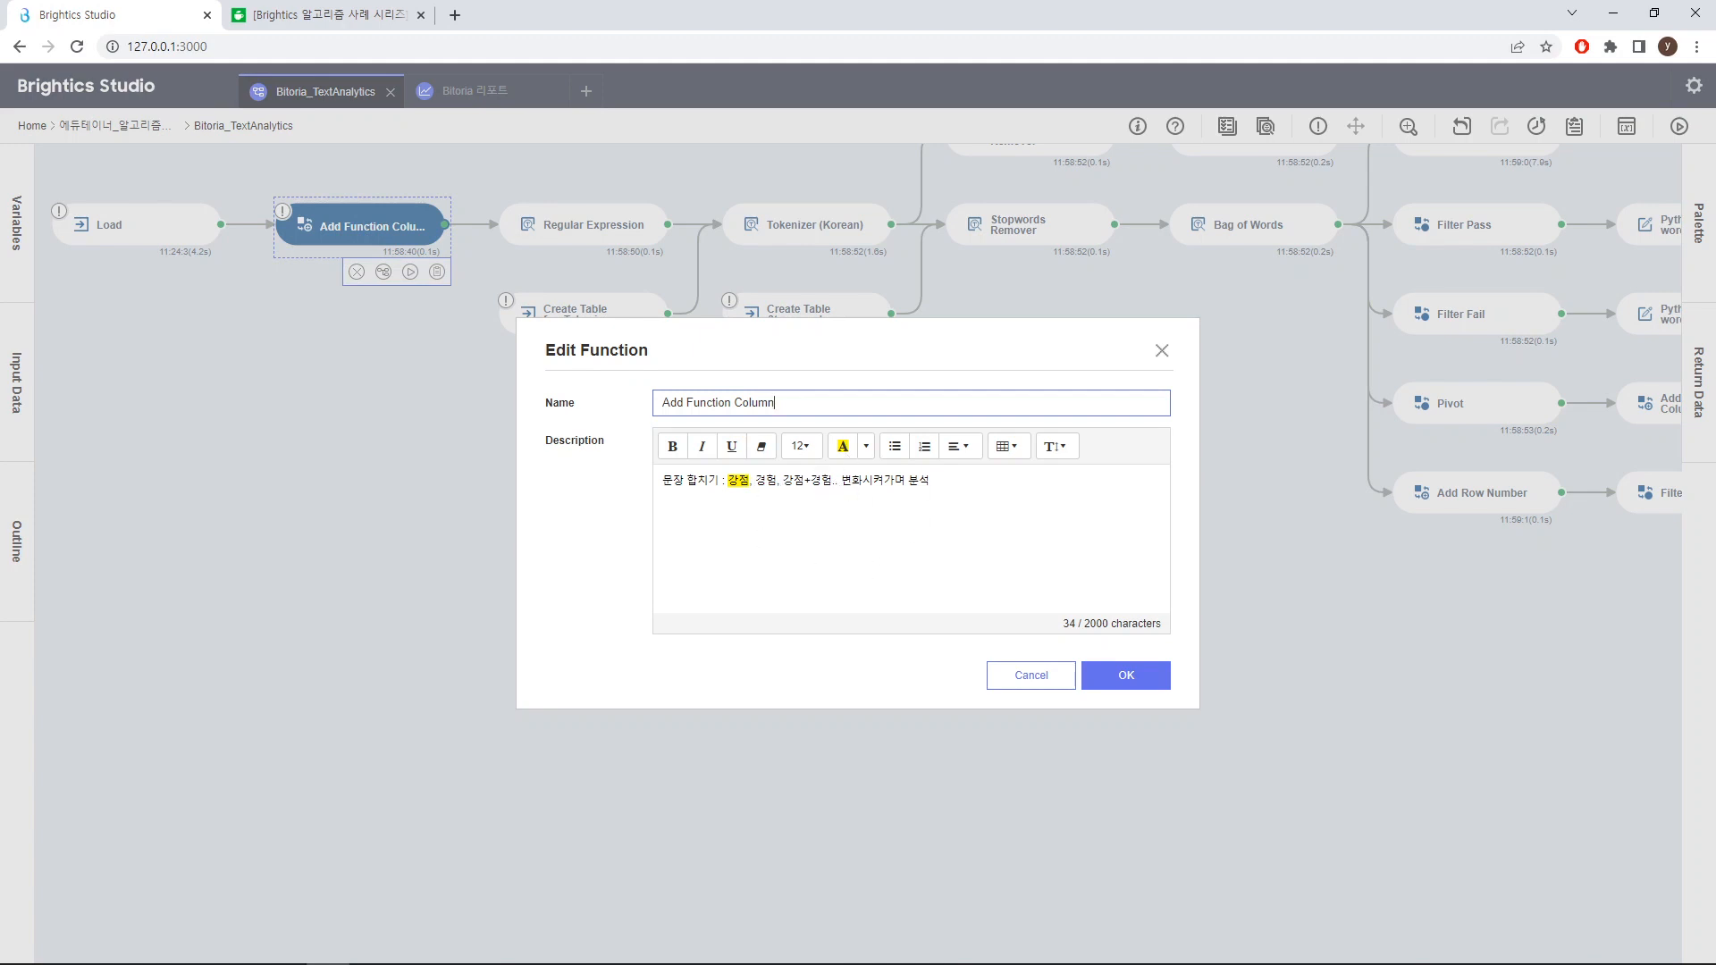
left_click(1162, 351)
Review the Regular Expression function's transformation, find mode and pattern settings, and check the regex_statement column across its output rows
mouse_move(565, 305)
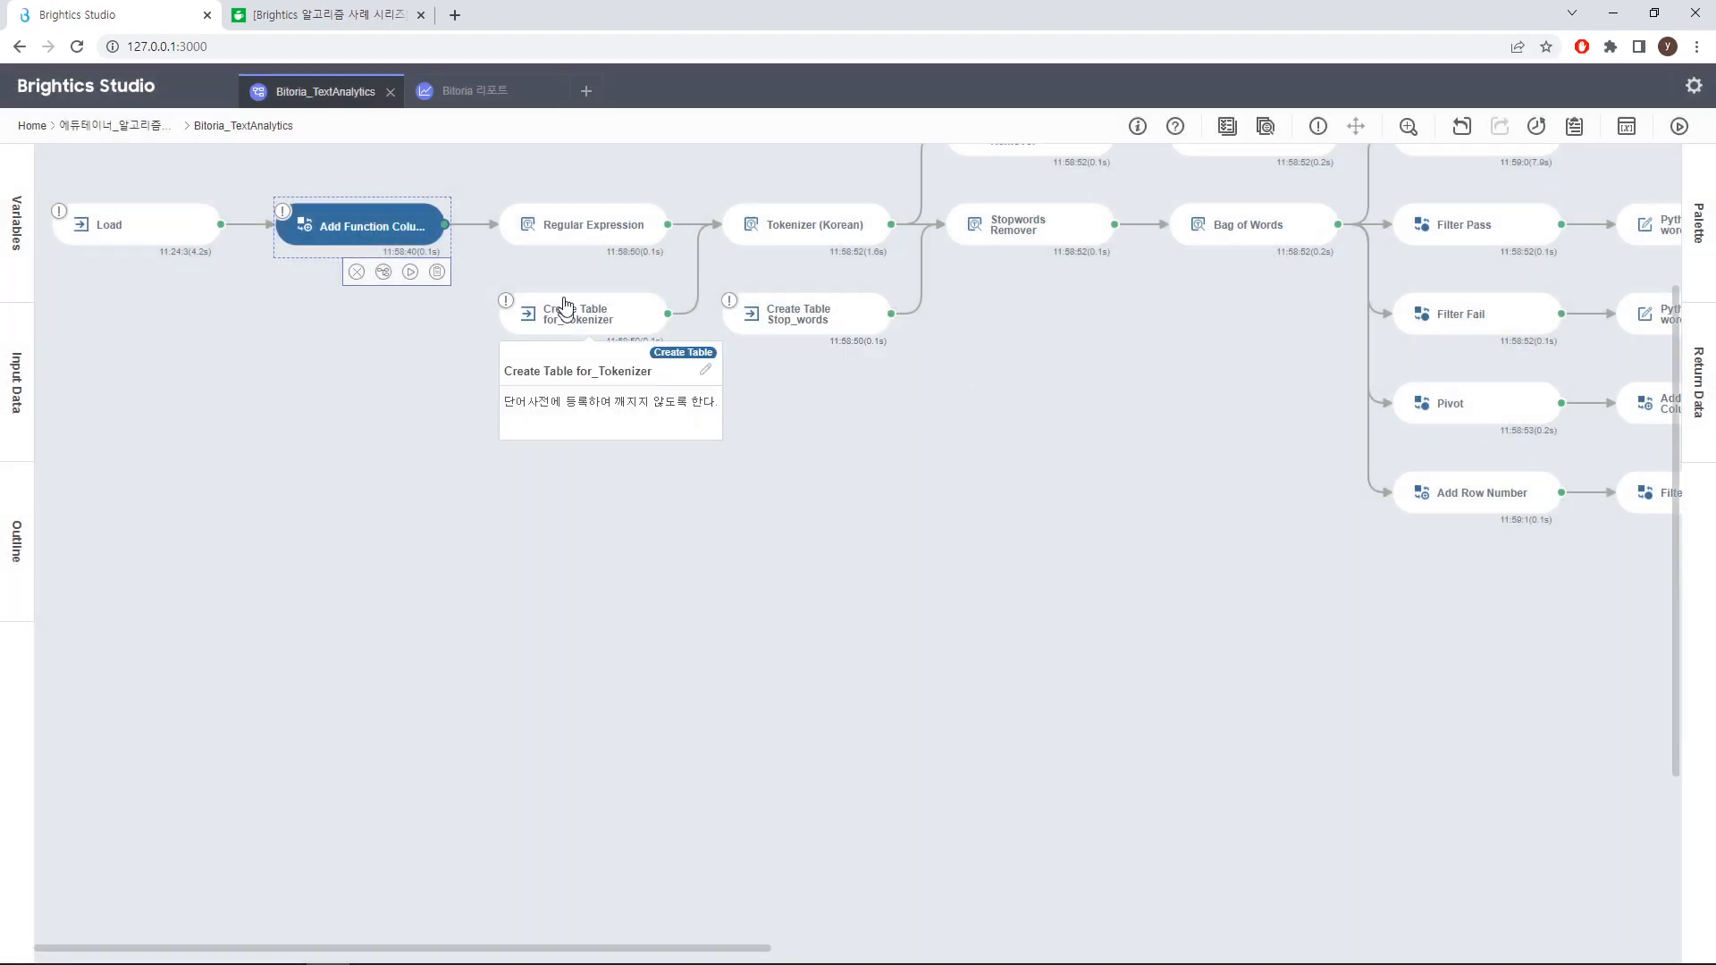
left_click(583, 237)
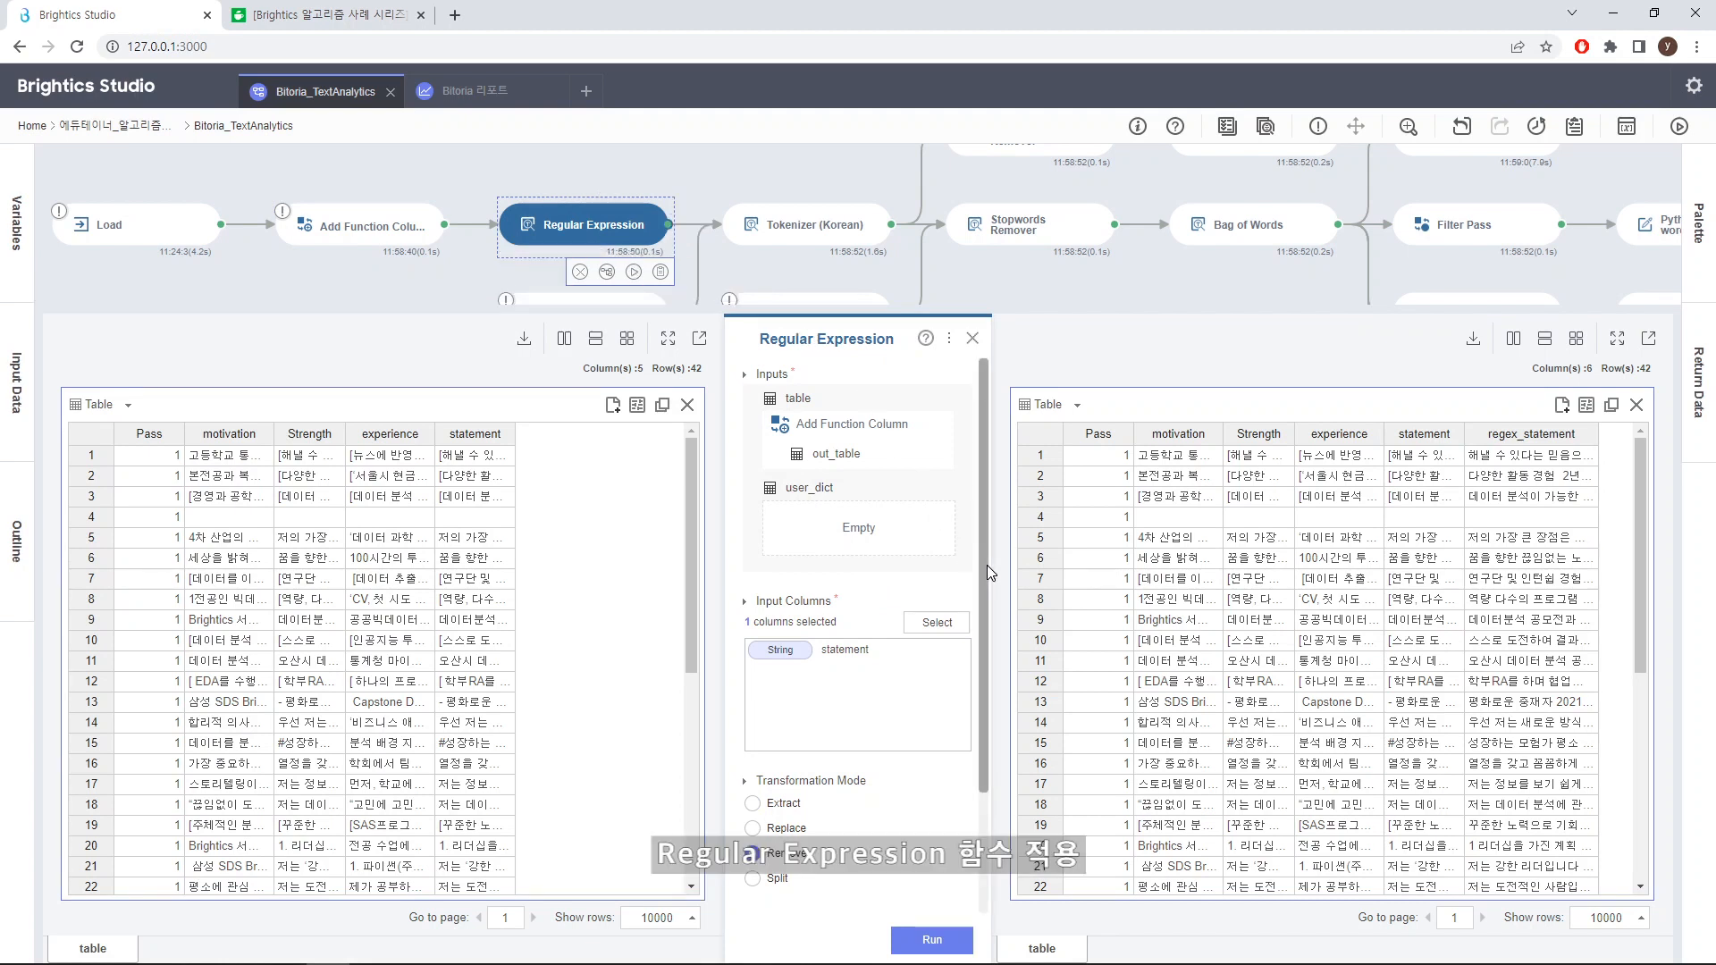
left_click_drag(987, 566, 979, 728)
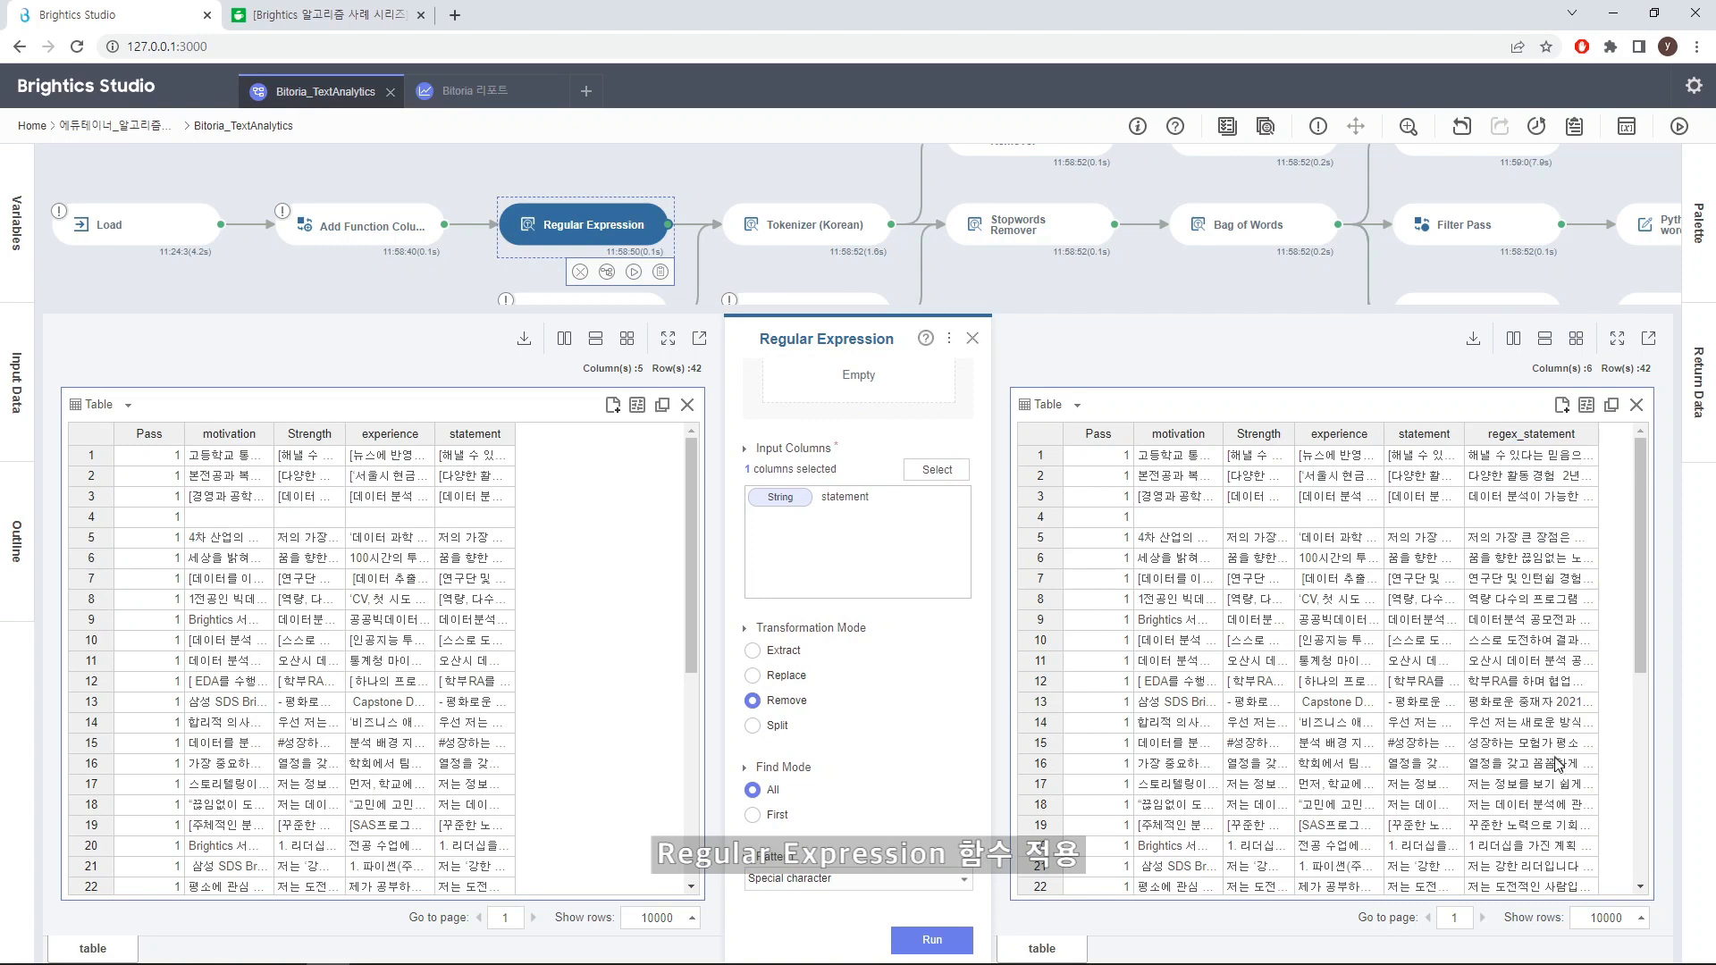
scroll(1635, 644, "down", 6)
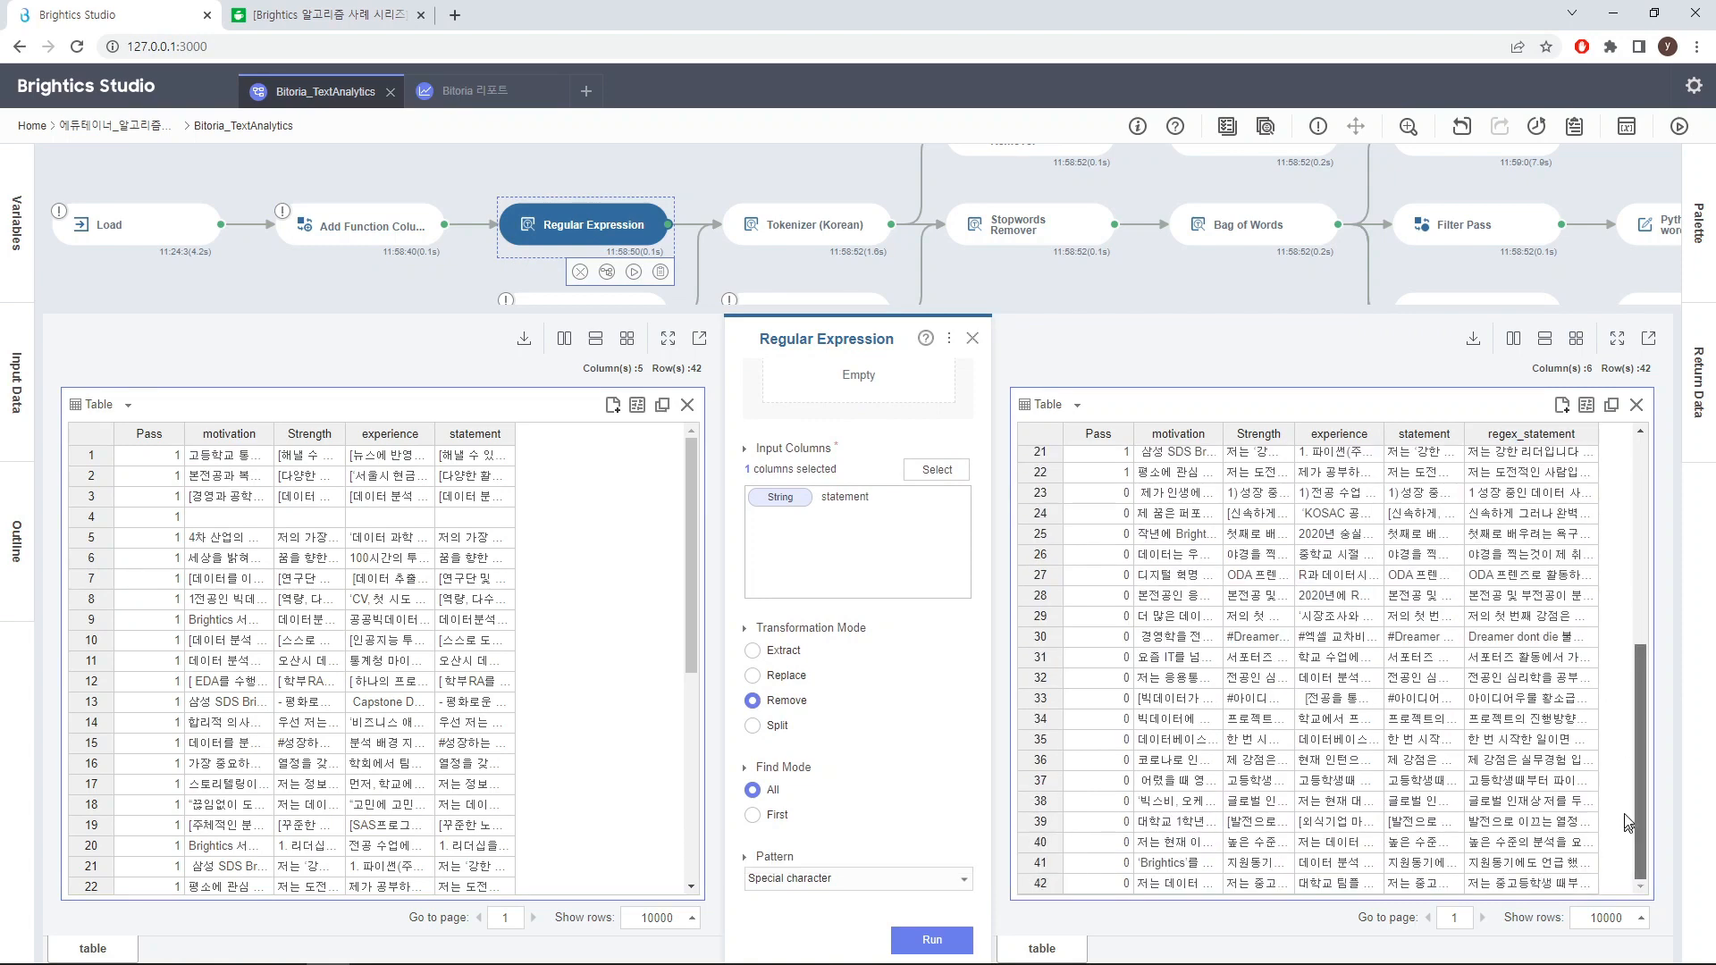
scroll(1628, 559, "up", 4)
scroll(1628, 560, "up", 1)
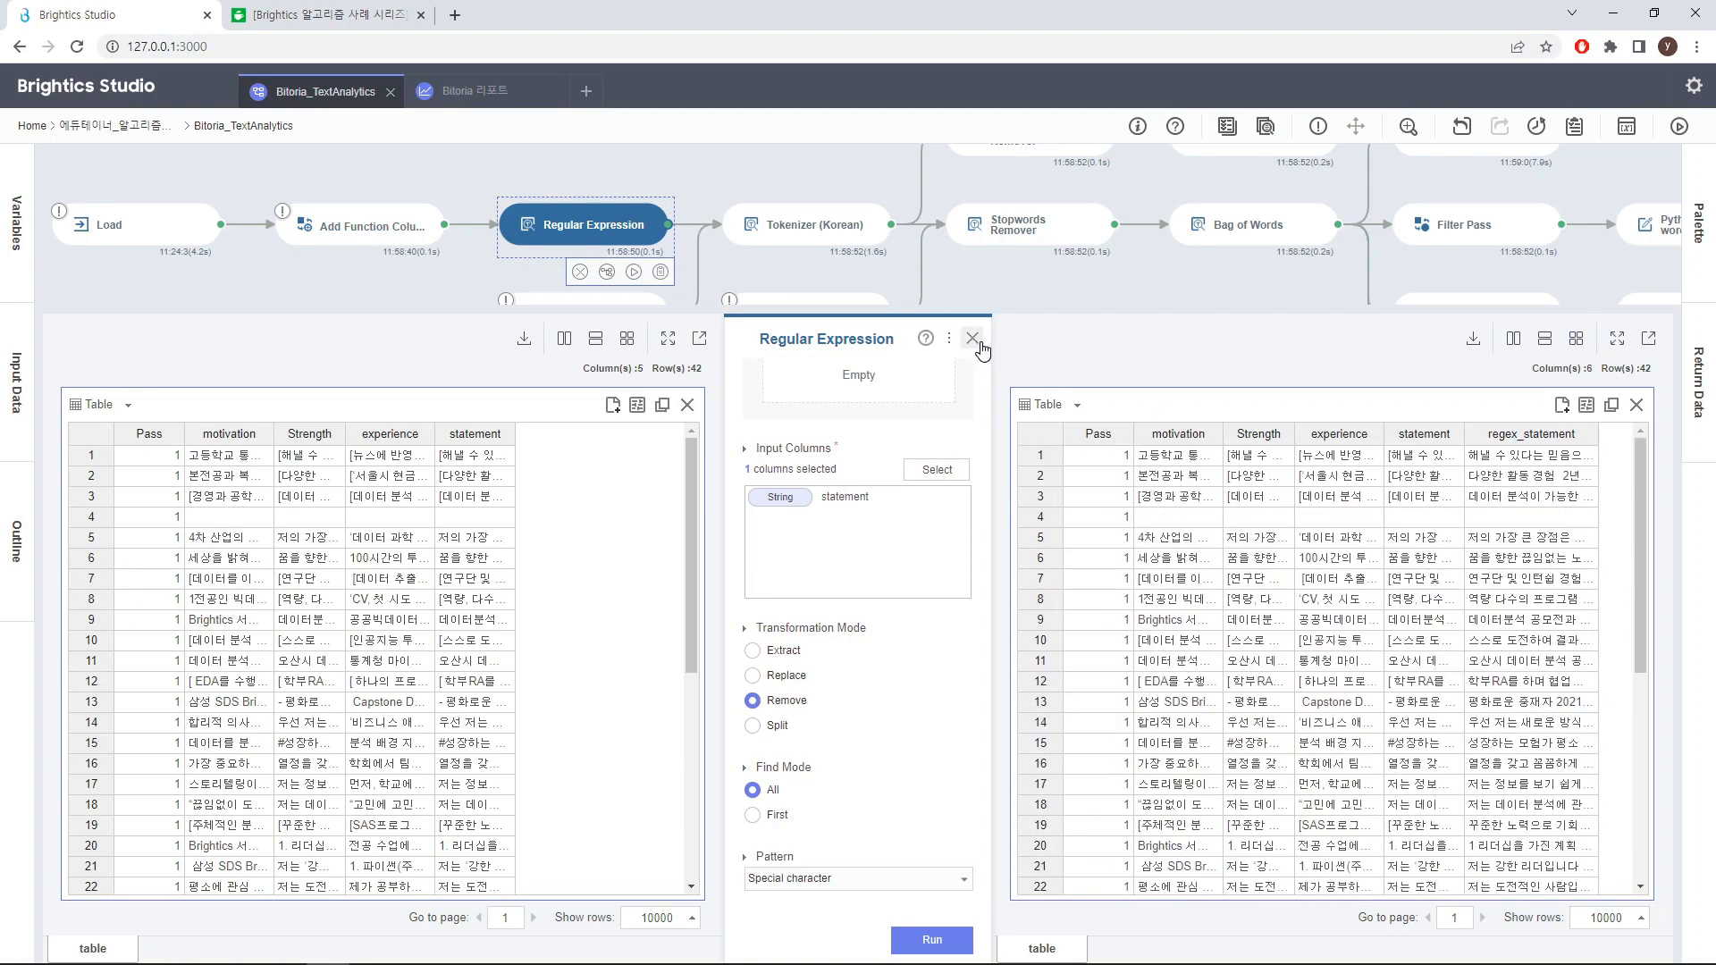
left_click(973, 338)
Inspect the Tokenizer (Korean) function's inputs and view the tokenized_regex_statement column in its output table
mouse_move(757, 318)
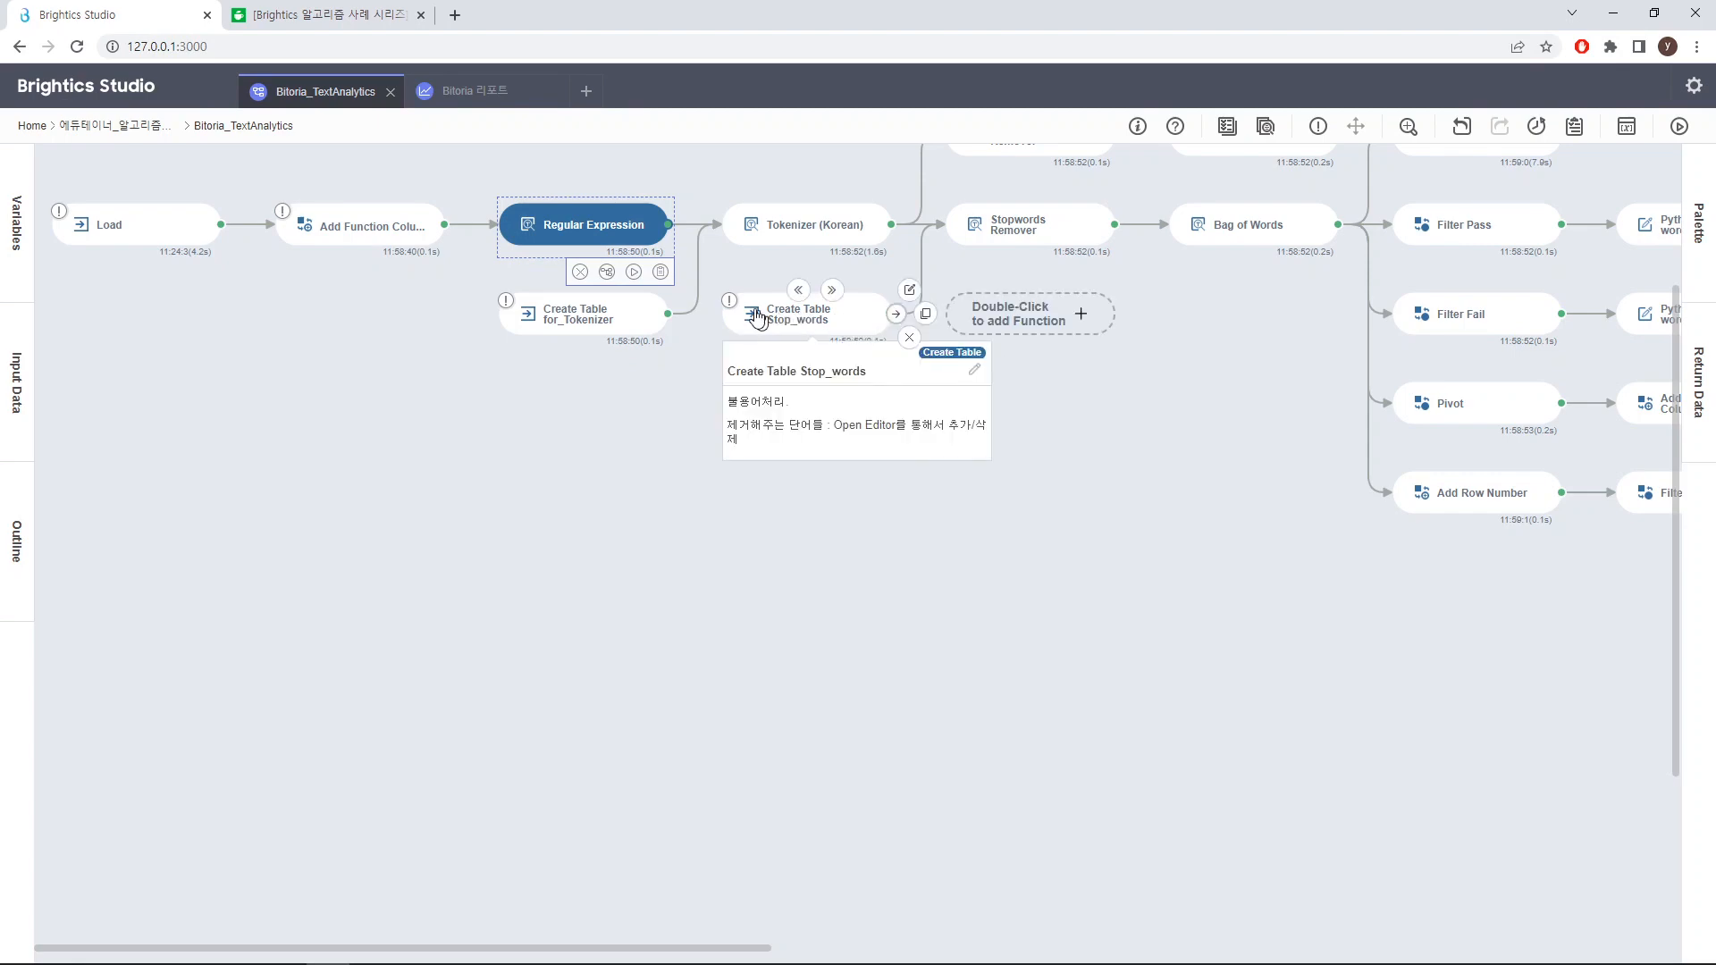
left_click(813, 237)
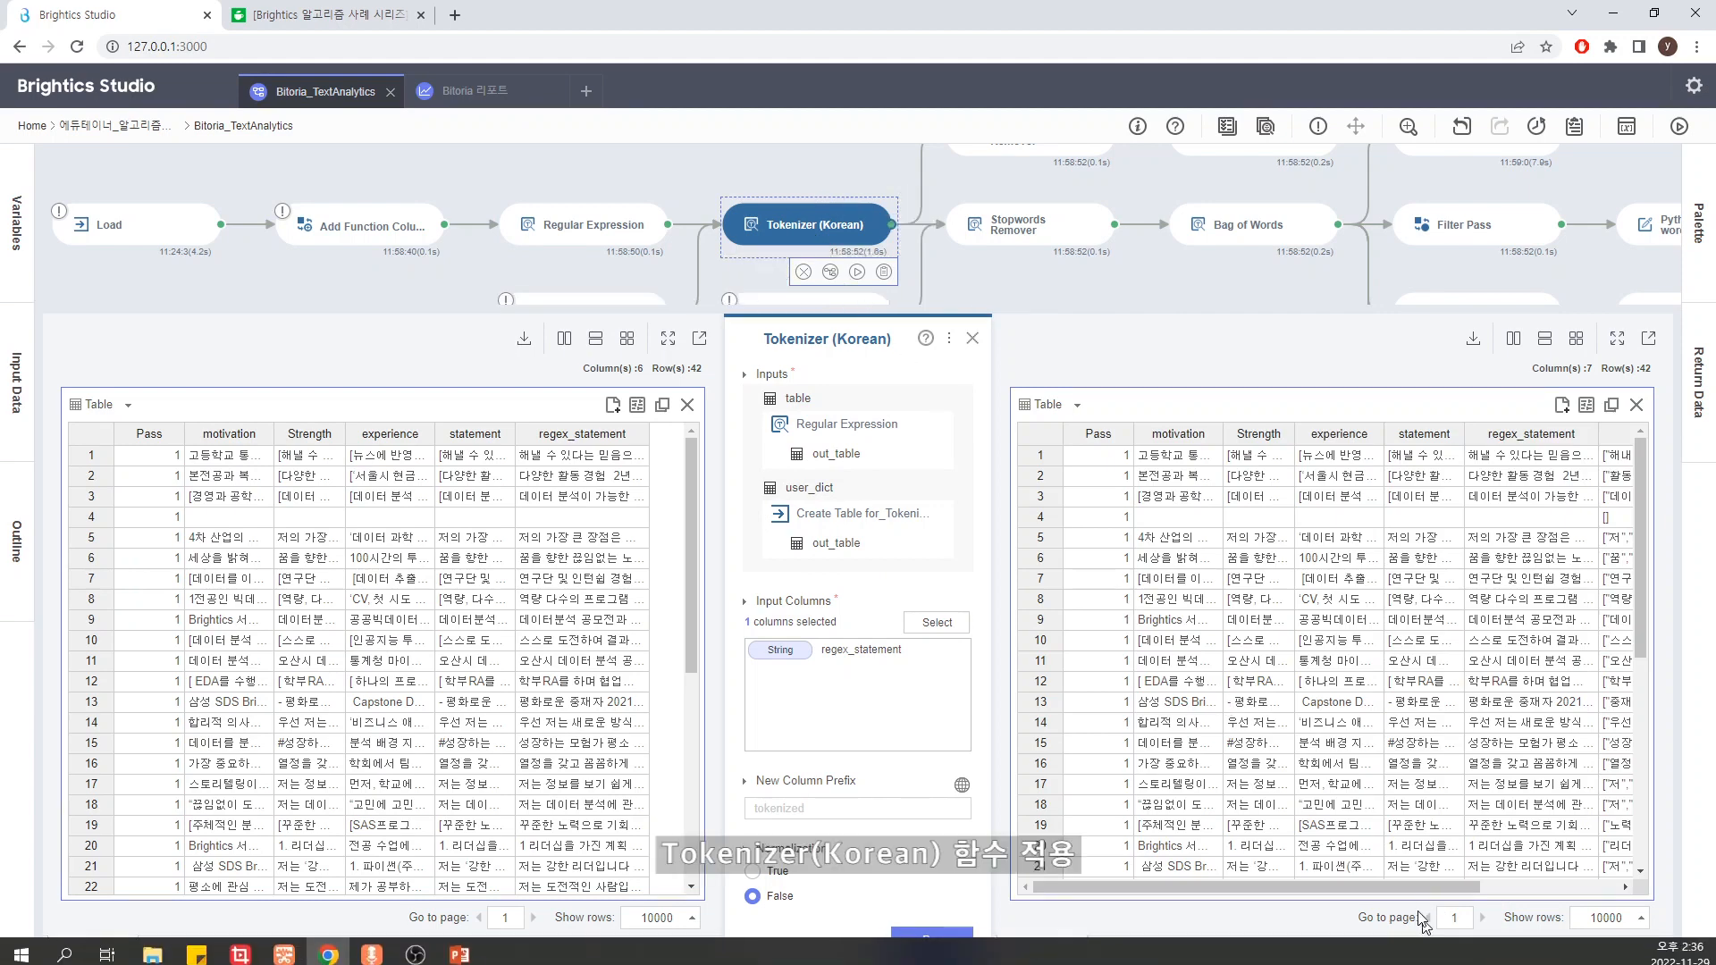
left_click_drag(1397, 895, 1533, 893)
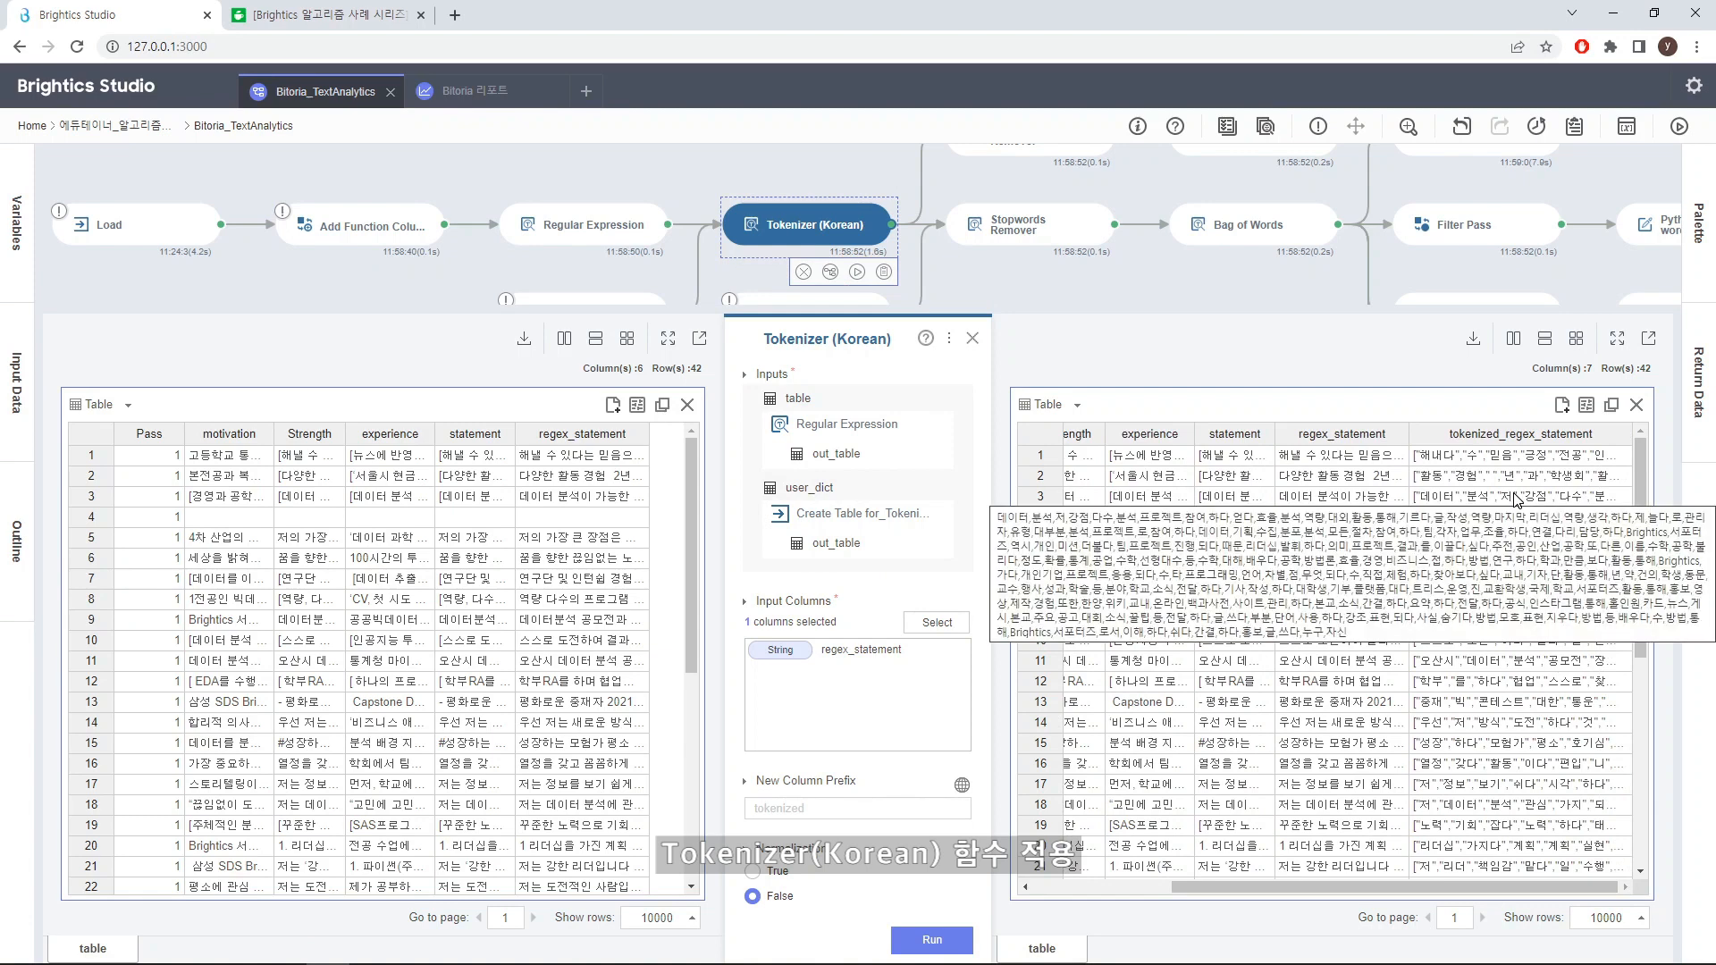
left_click(973, 339)
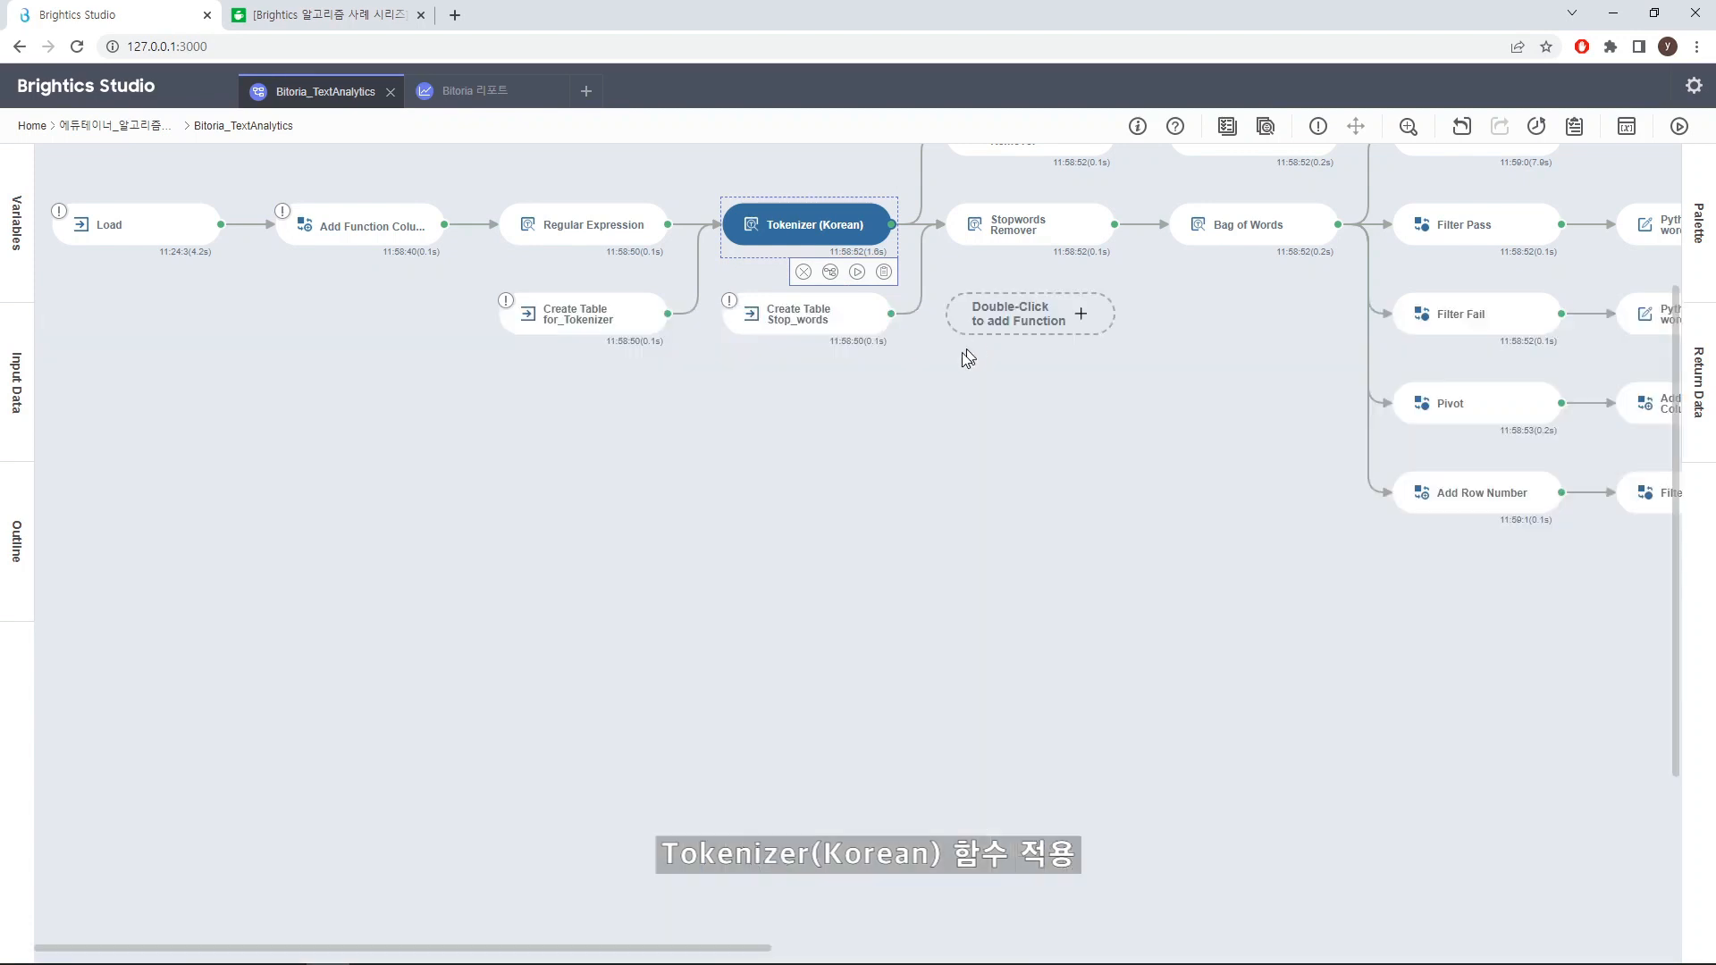
View the user dictionary words defined in the Create Table for_Tokenizer function
mouse_move(590, 322)
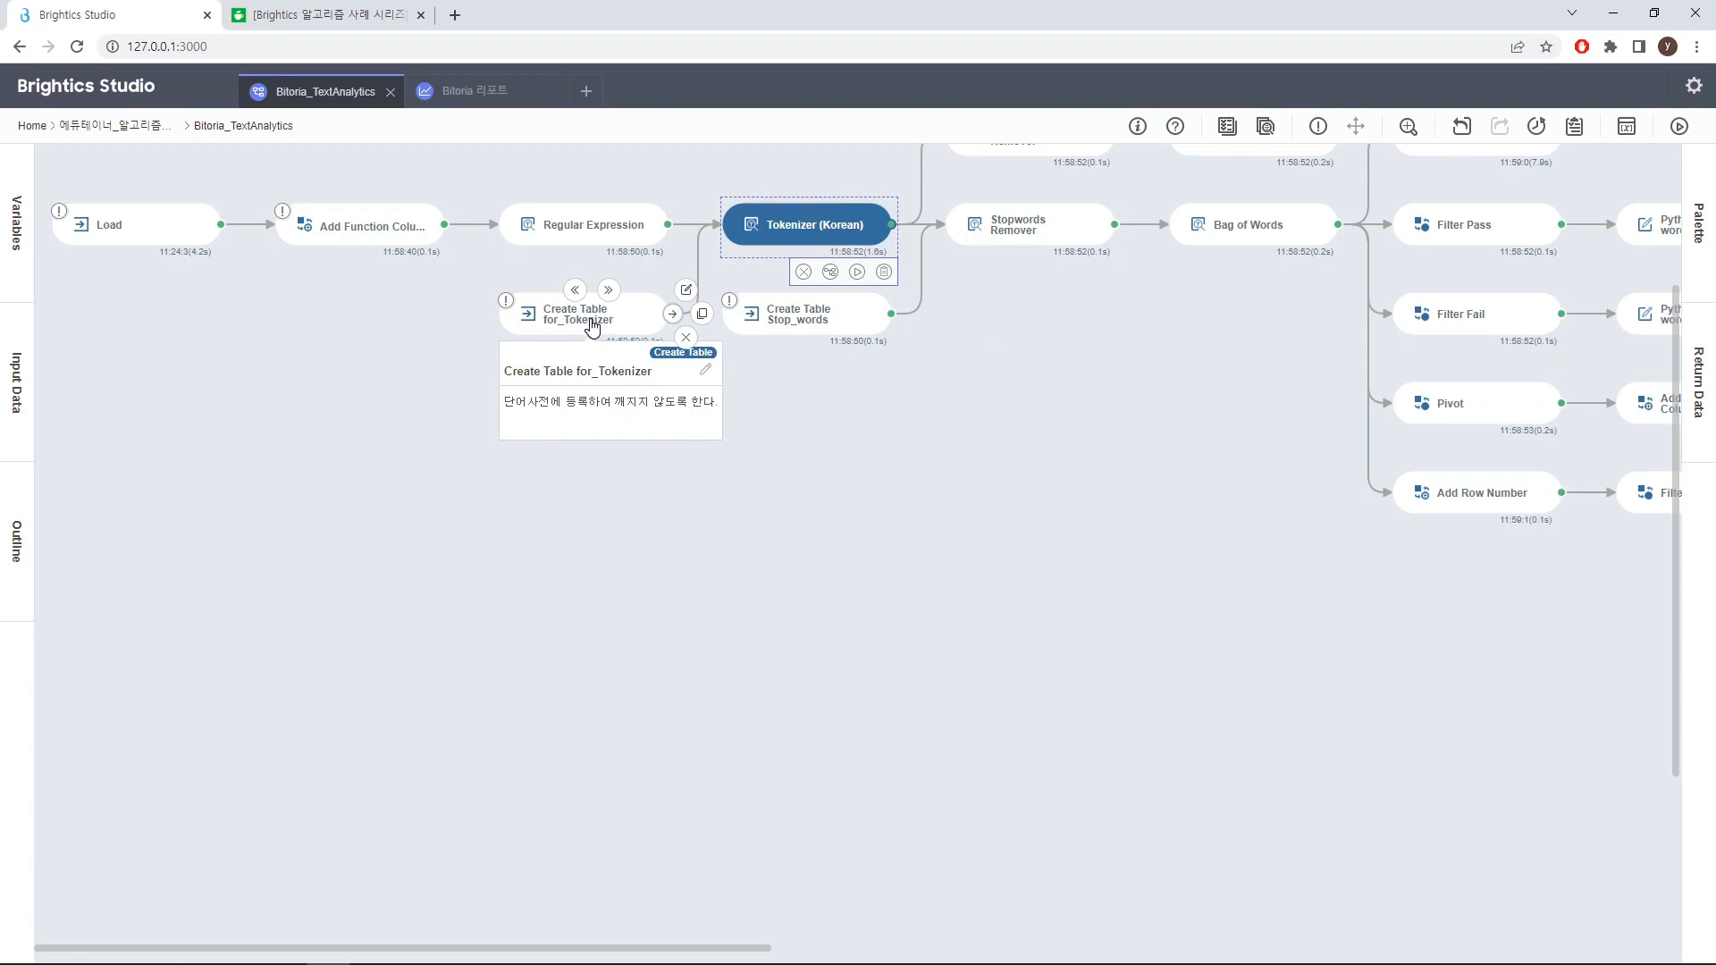
left_click(599, 326)
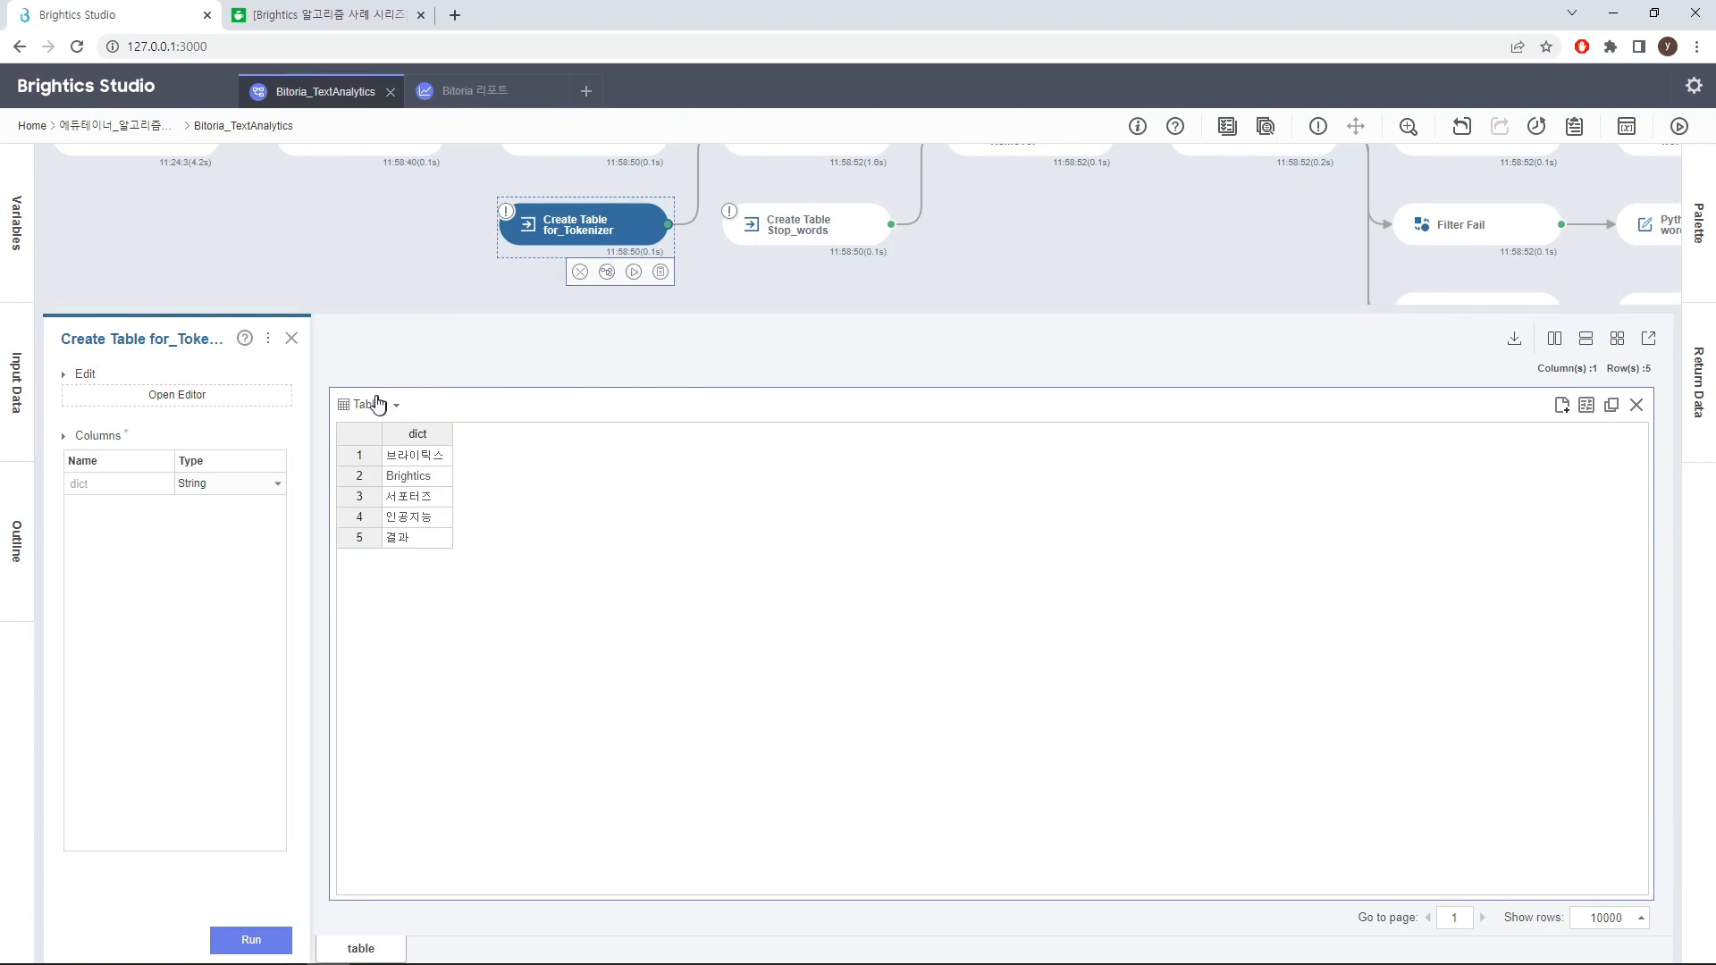
left_click(291, 338)
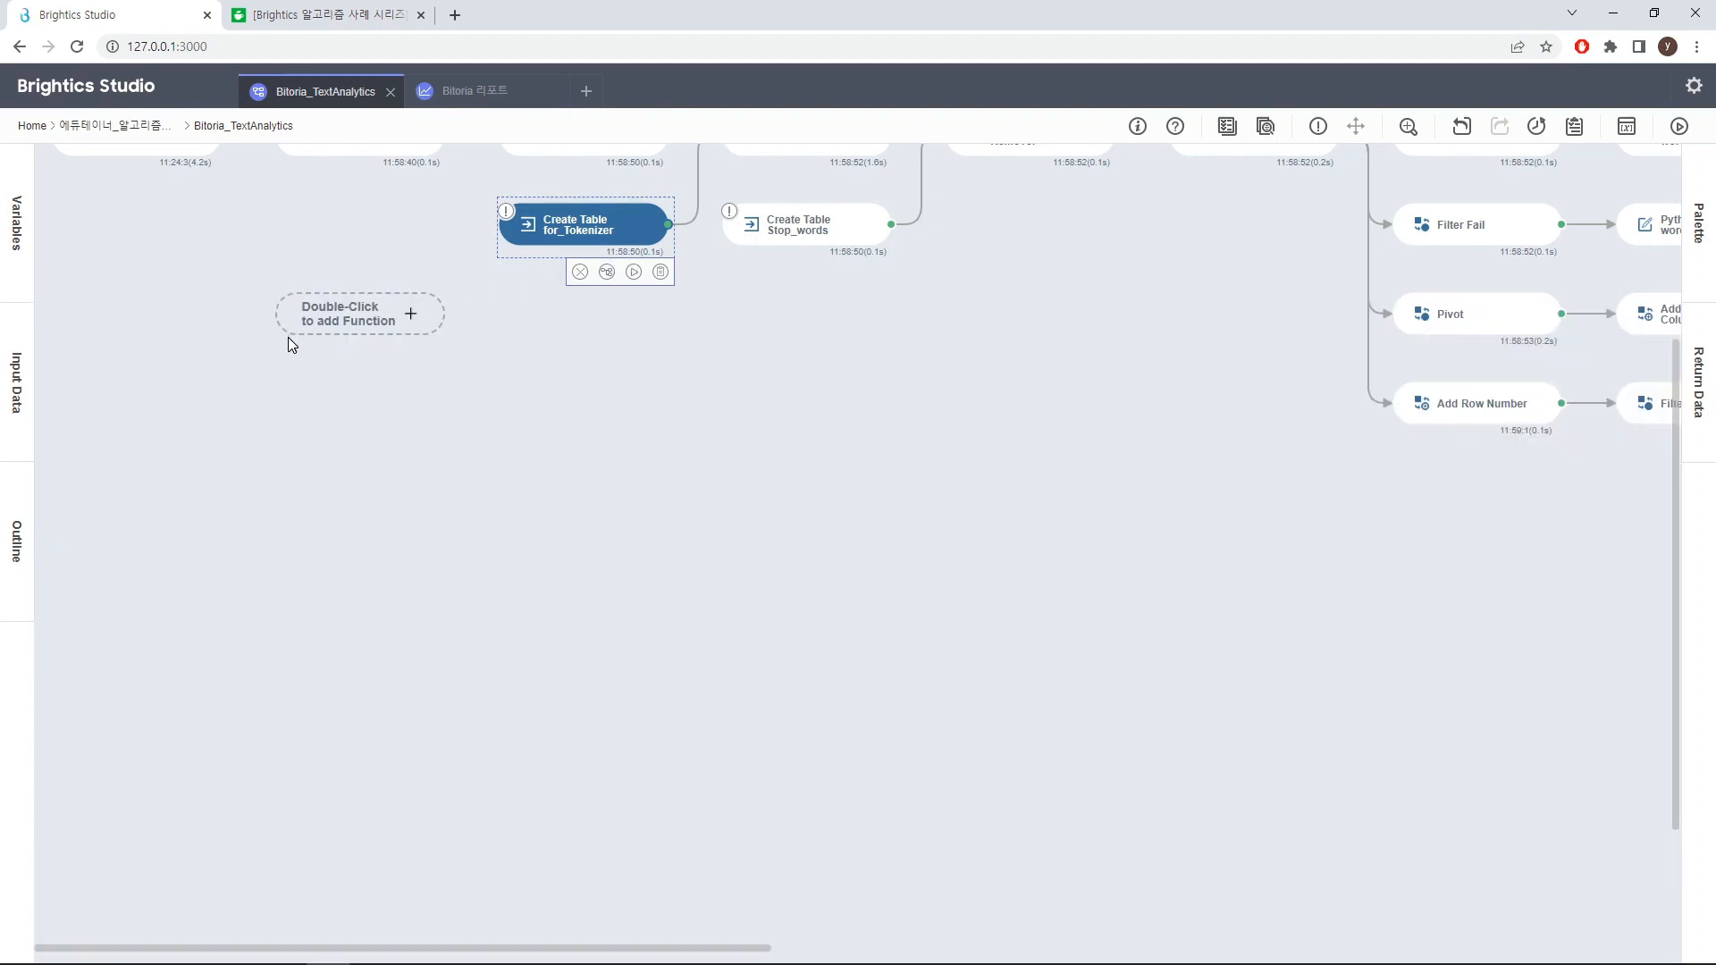
Recheck the Tokenizer (Korean) output to see how the dictionary words are kept in the tokenized column
scroll(613, 429, "up", 3)
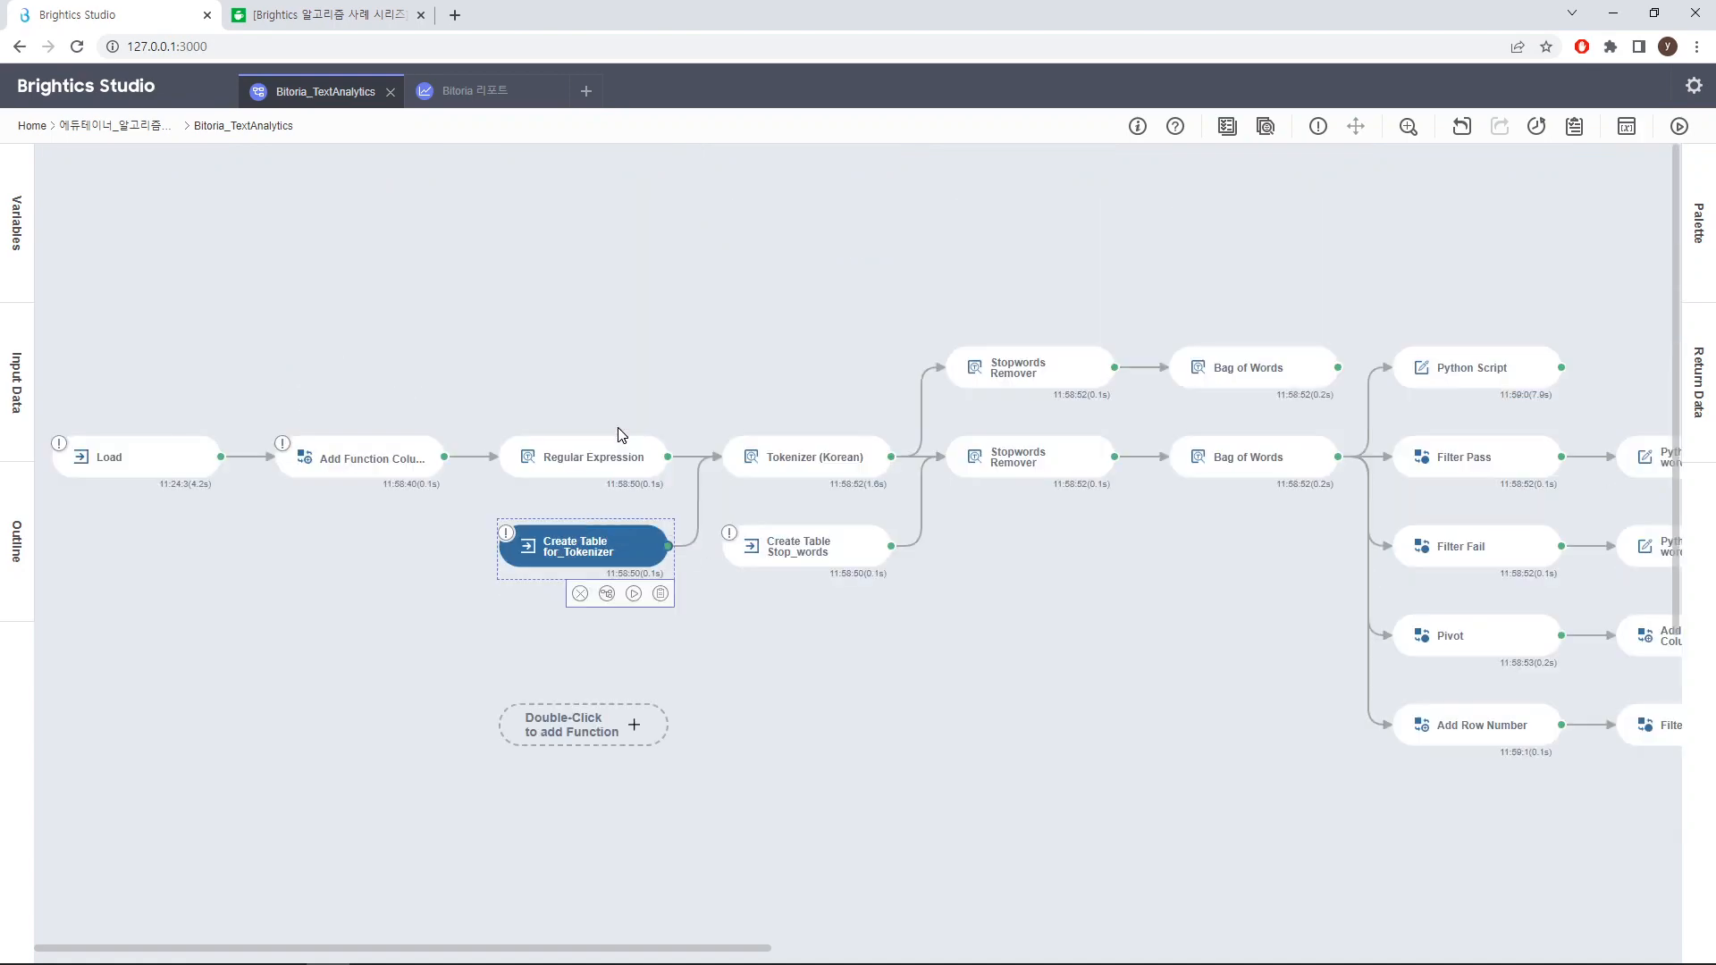
left_click(826, 472)
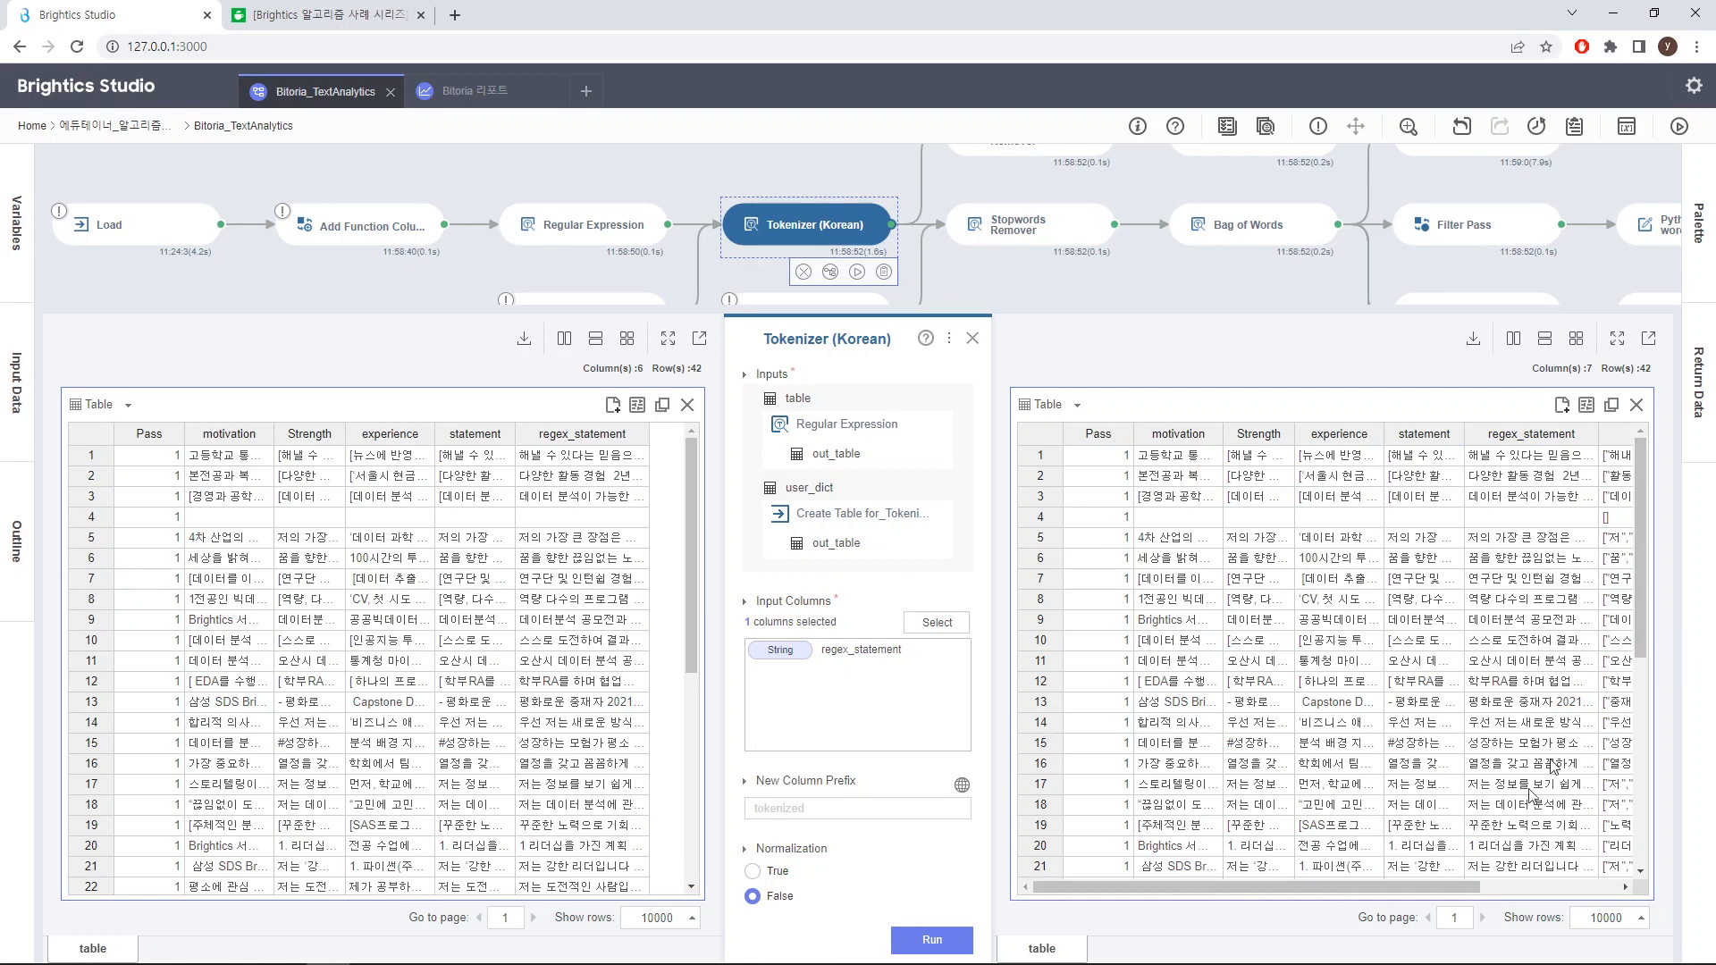
left_click_drag(1456, 888, 1608, 894)
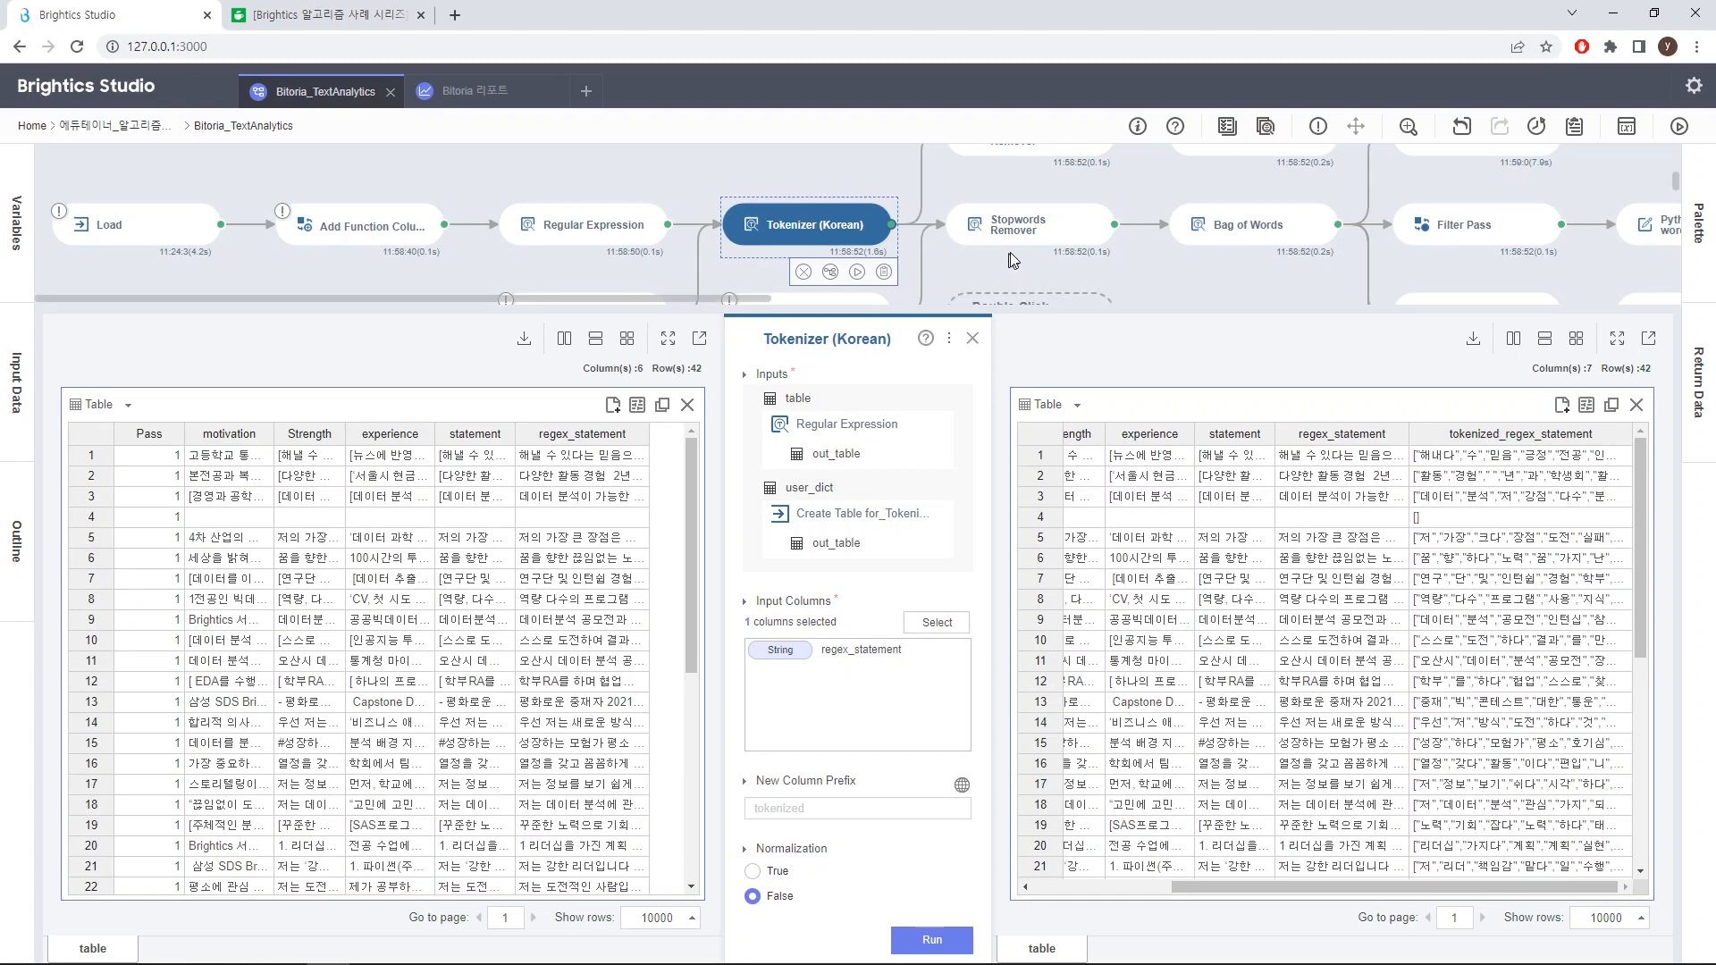
left_click(973, 340)
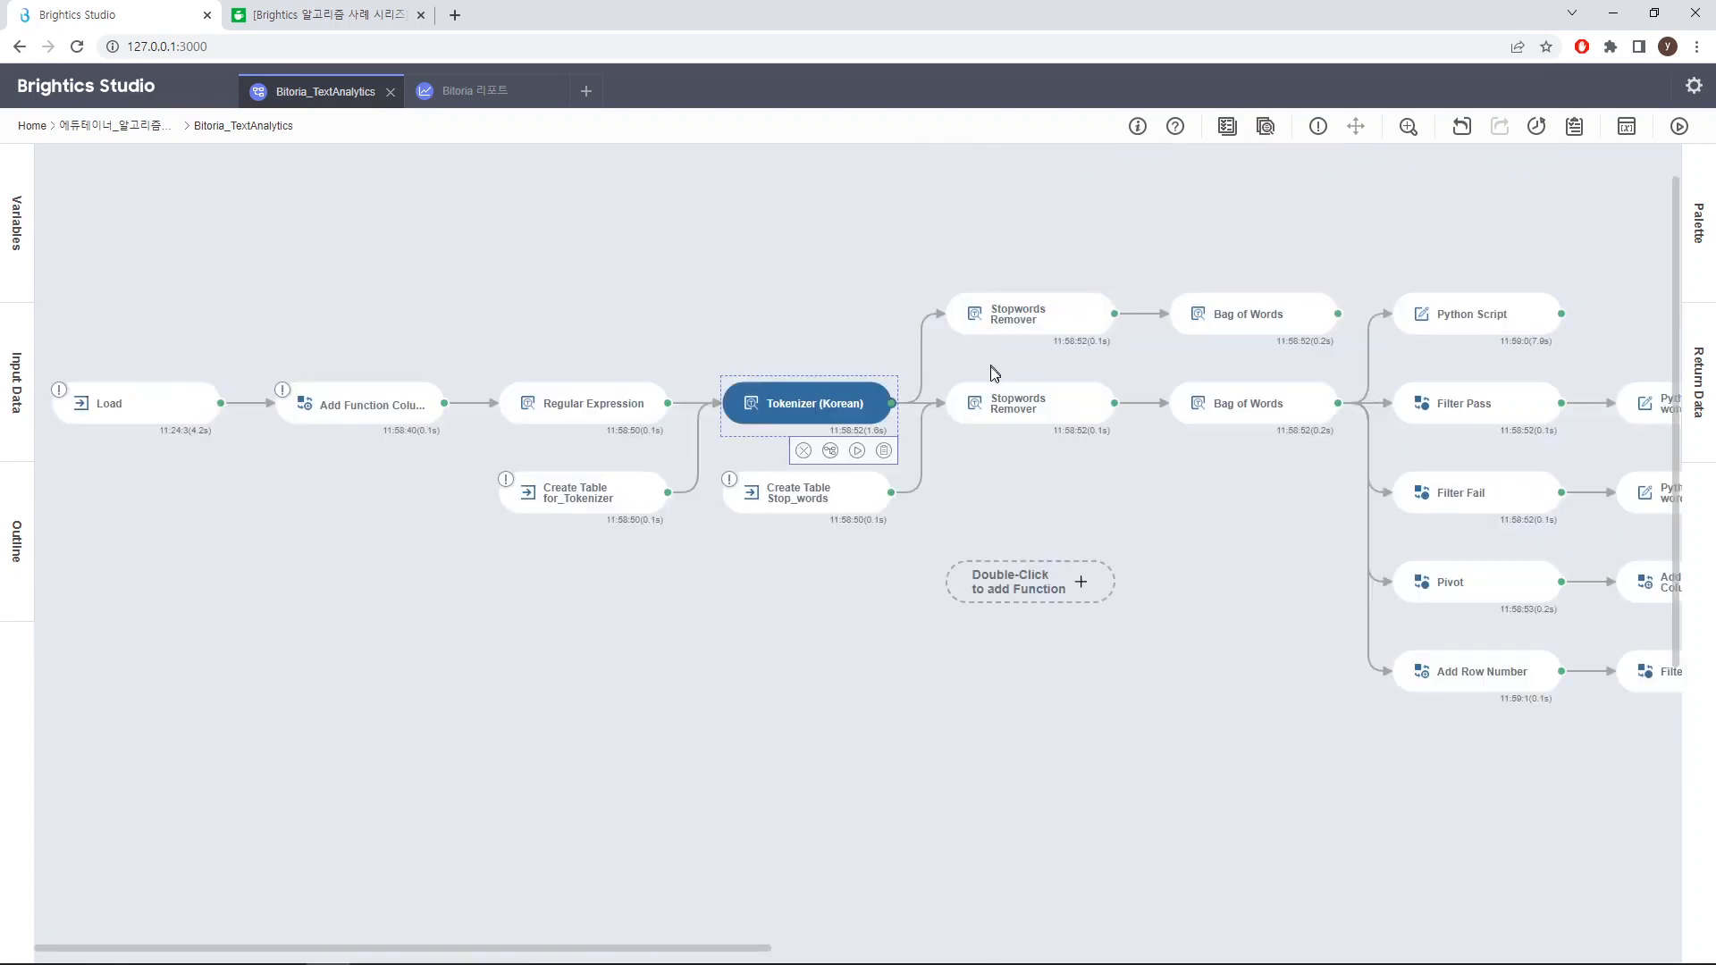
Inspect the upper-branch Stopwords Remover, which has no user dictionary, and view its stopwords_tokenized_regex_statement output column
mouse_move(1023, 427)
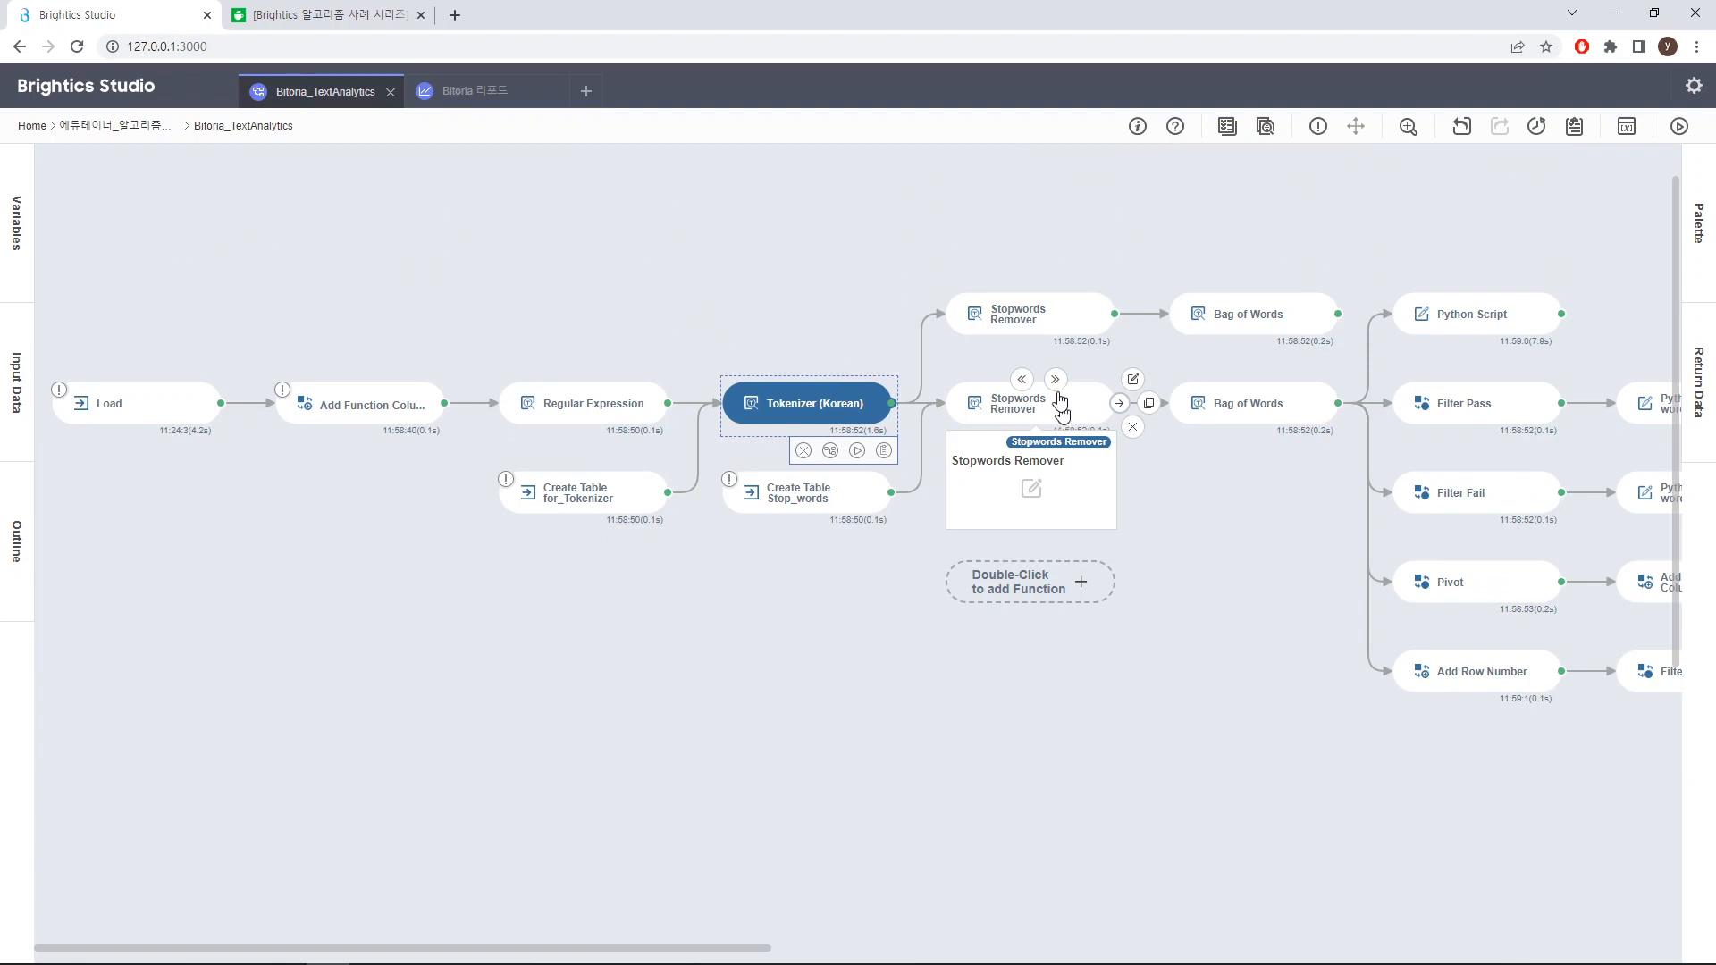
mouse_move(1037, 326)
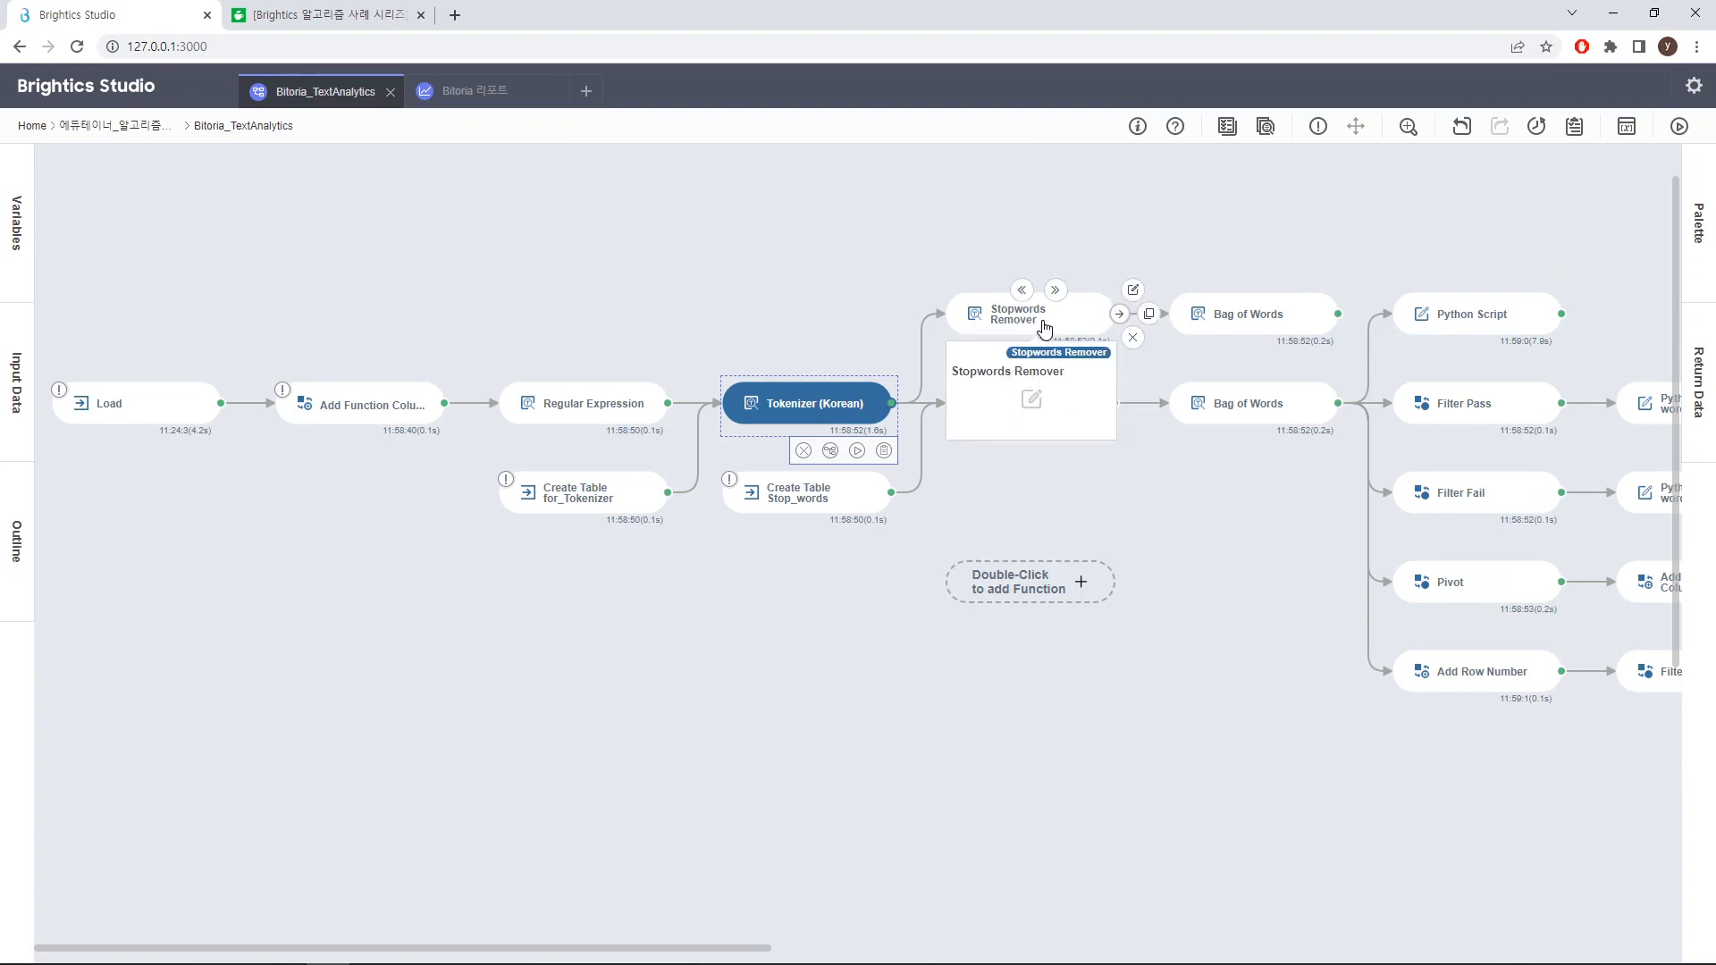
left_click(1043, 327)
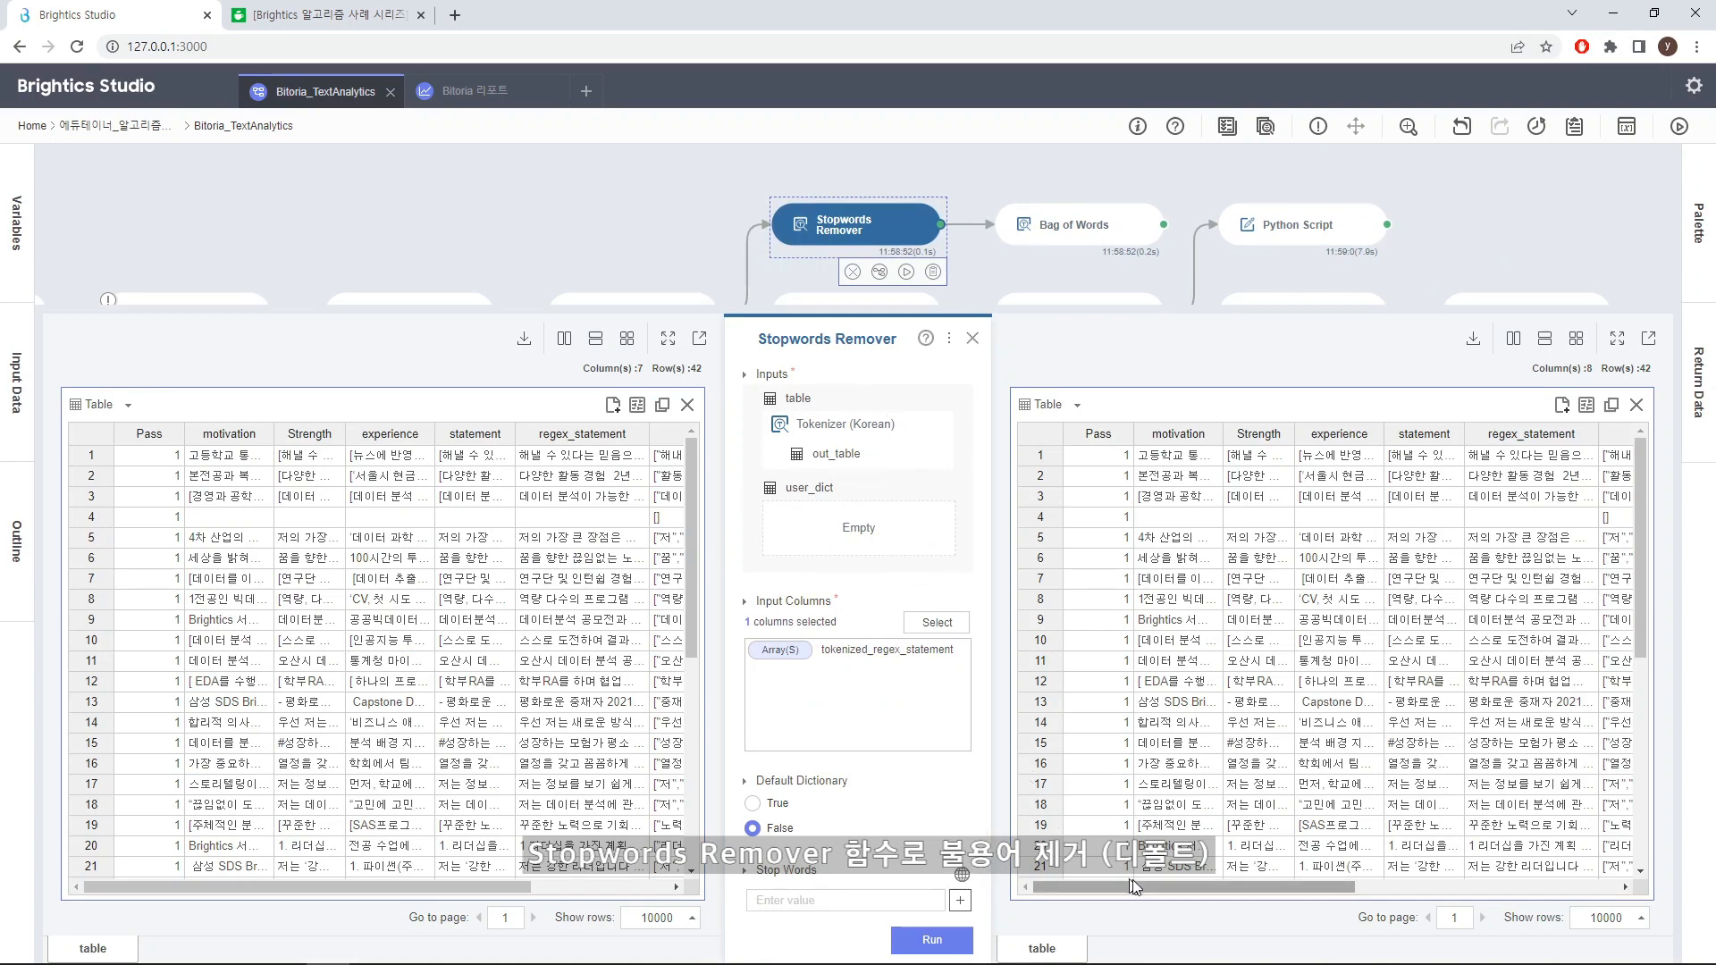
left_click_drag(1145, 886, 1468, 907)
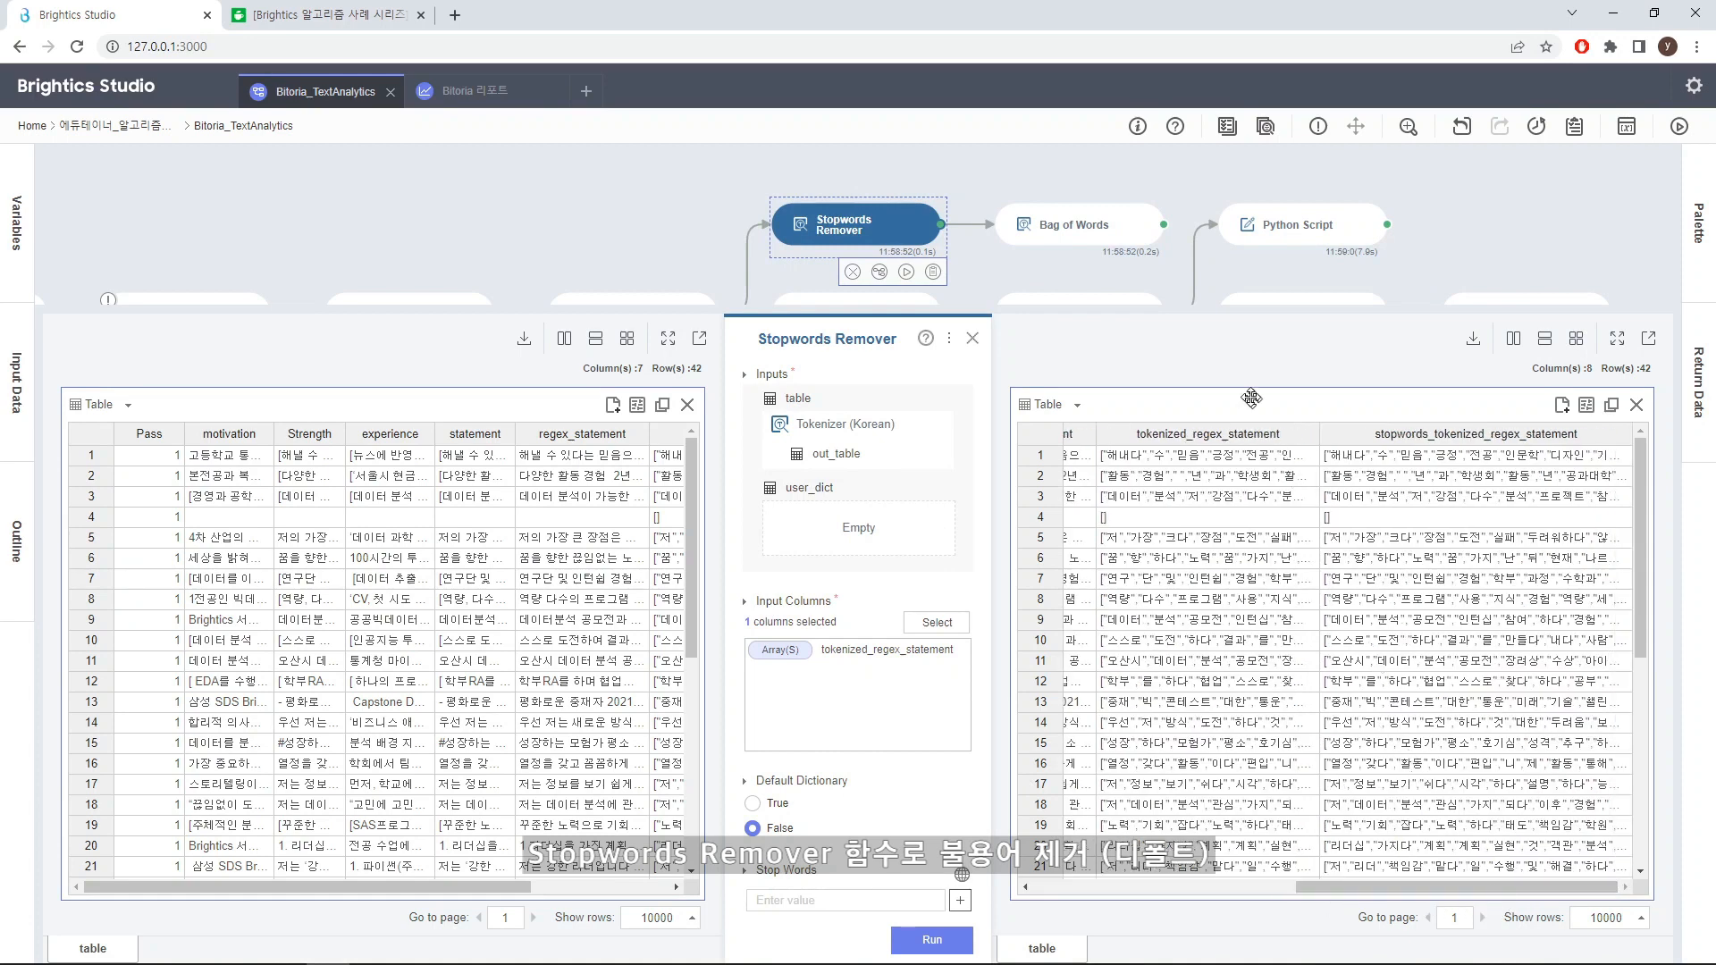
Review the upper-branch Bag of Words parameters, its grouping by Pass and its model report
left_click(1082, 241)
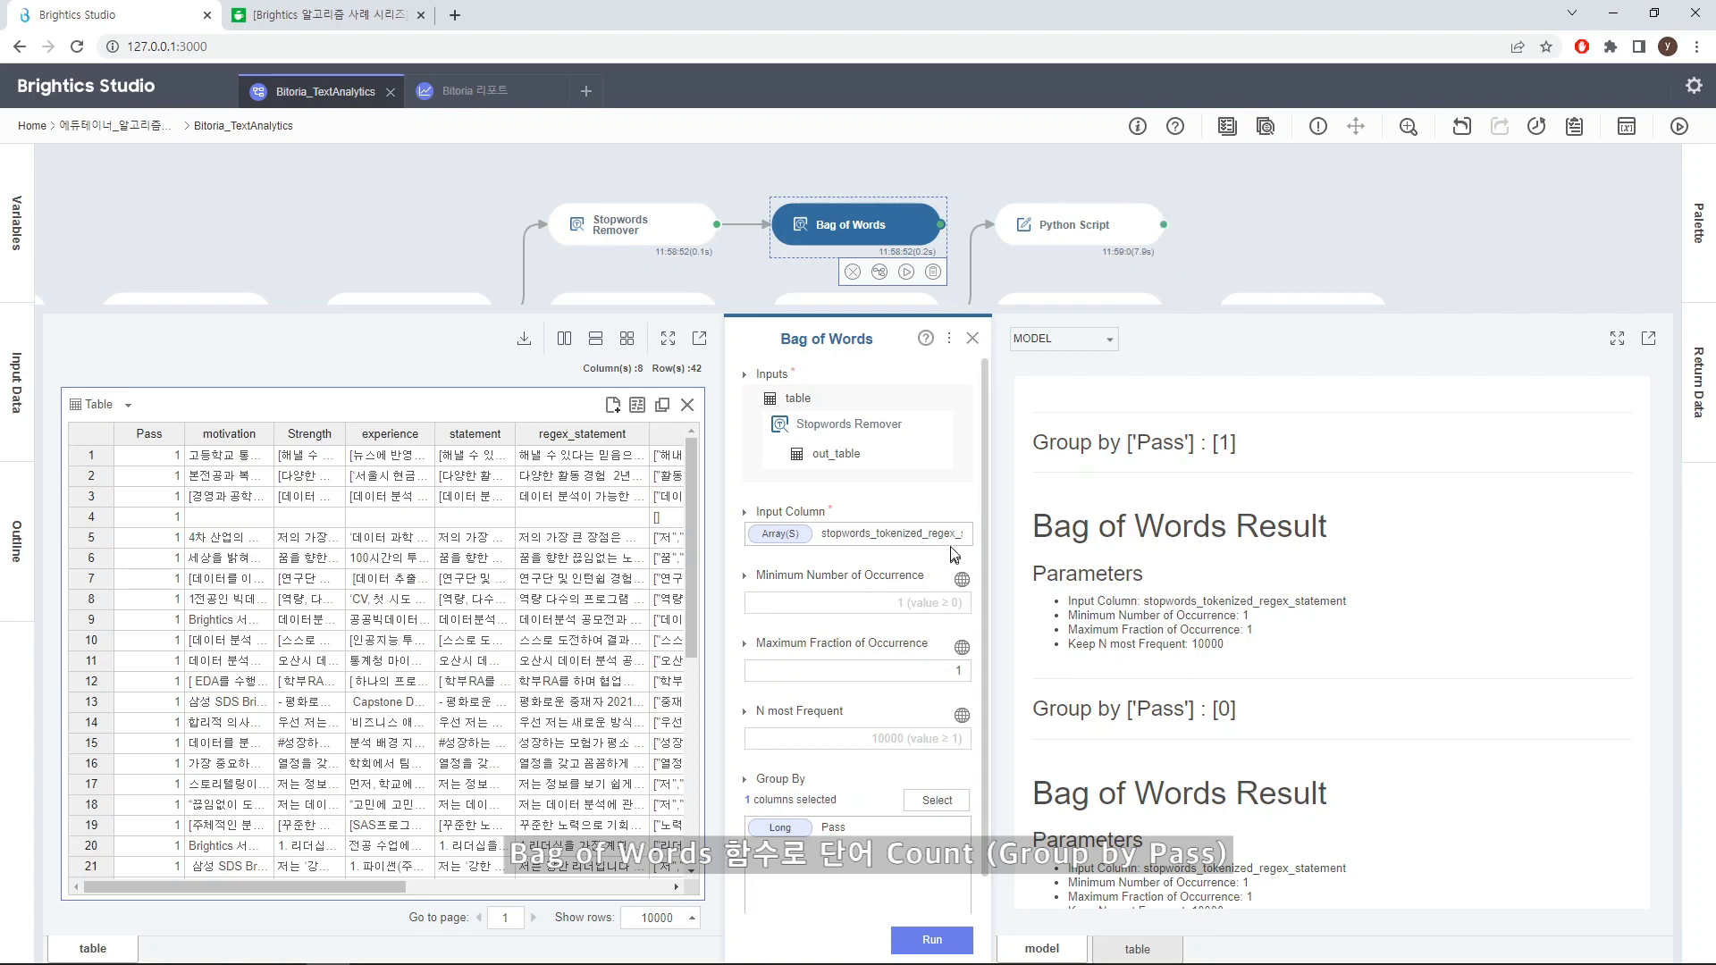
scroll(981, 506, "down", 1)
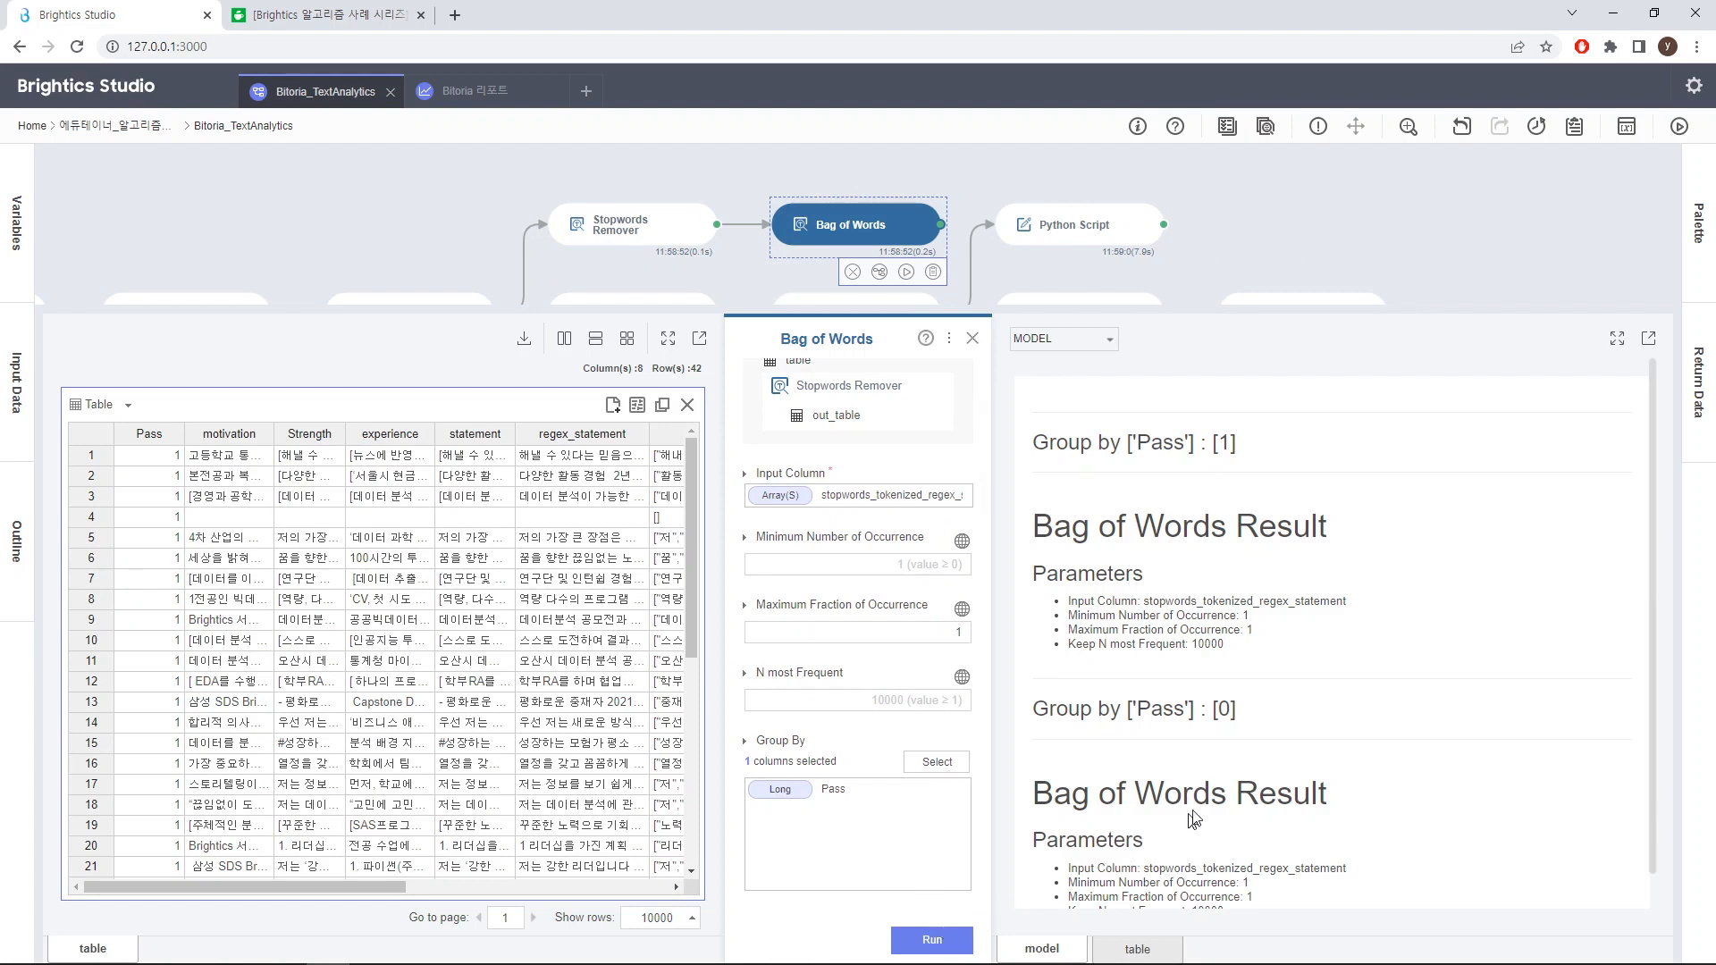
scroll(1301, 621, "down", 1)
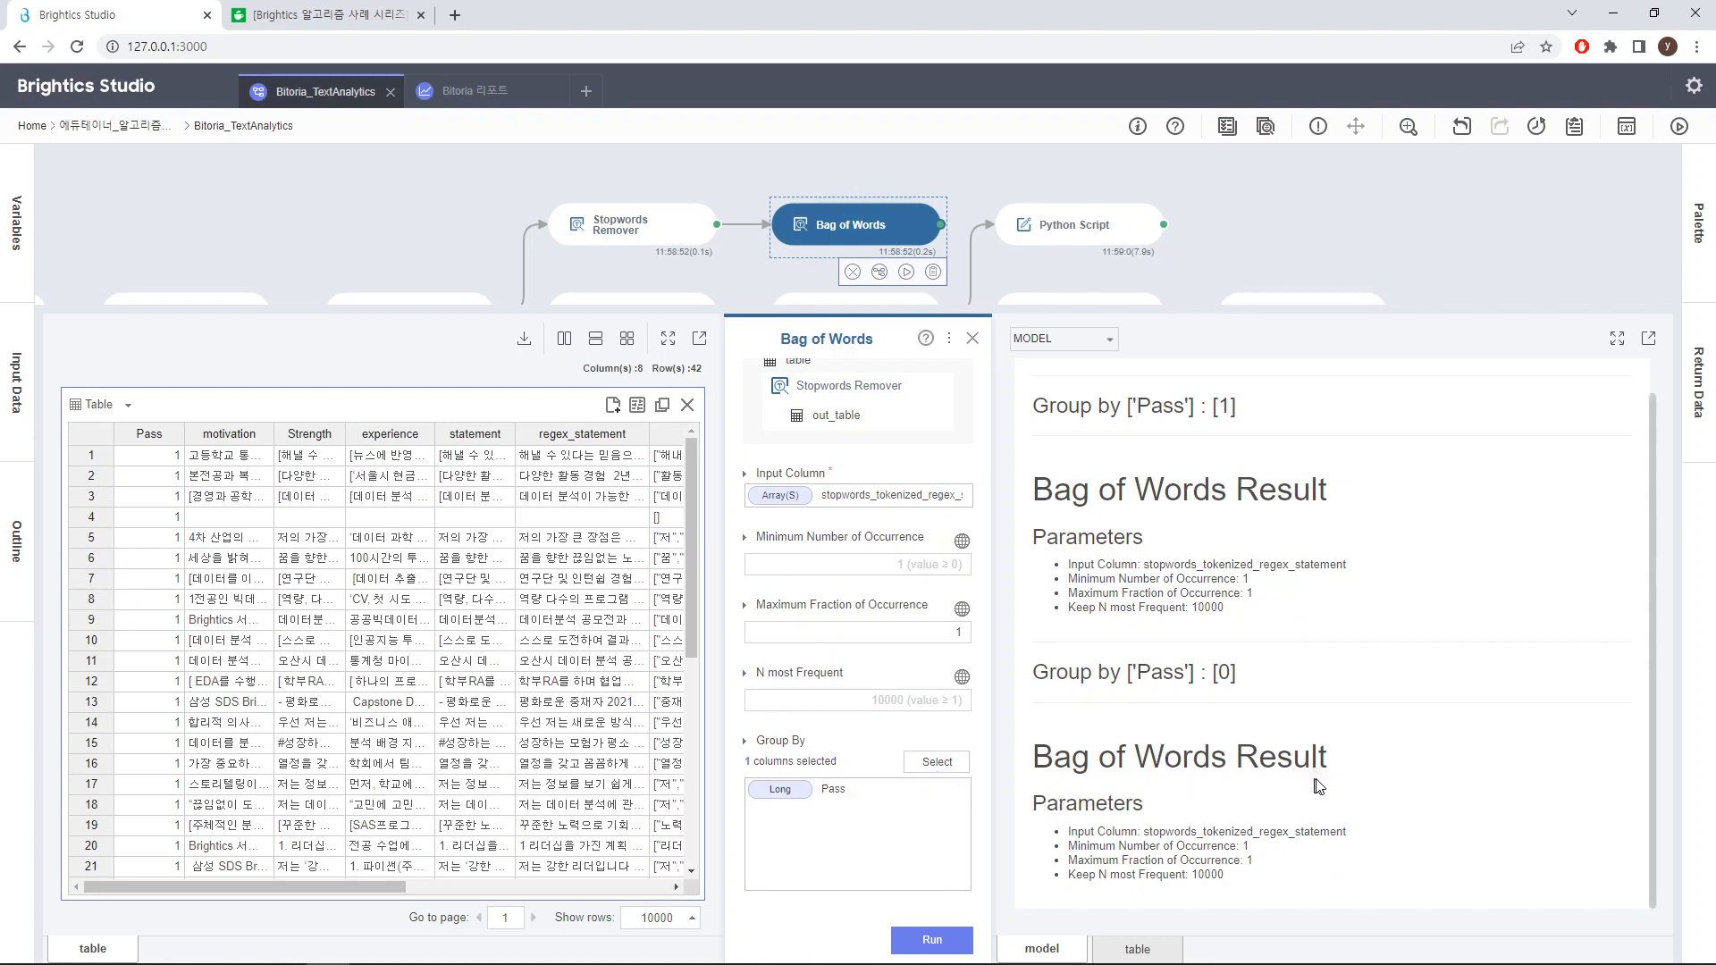
Show the Bag of Words output table, sort it by term_frequency in descending order and look through the most frequent tokens
left_click(1136, 952)
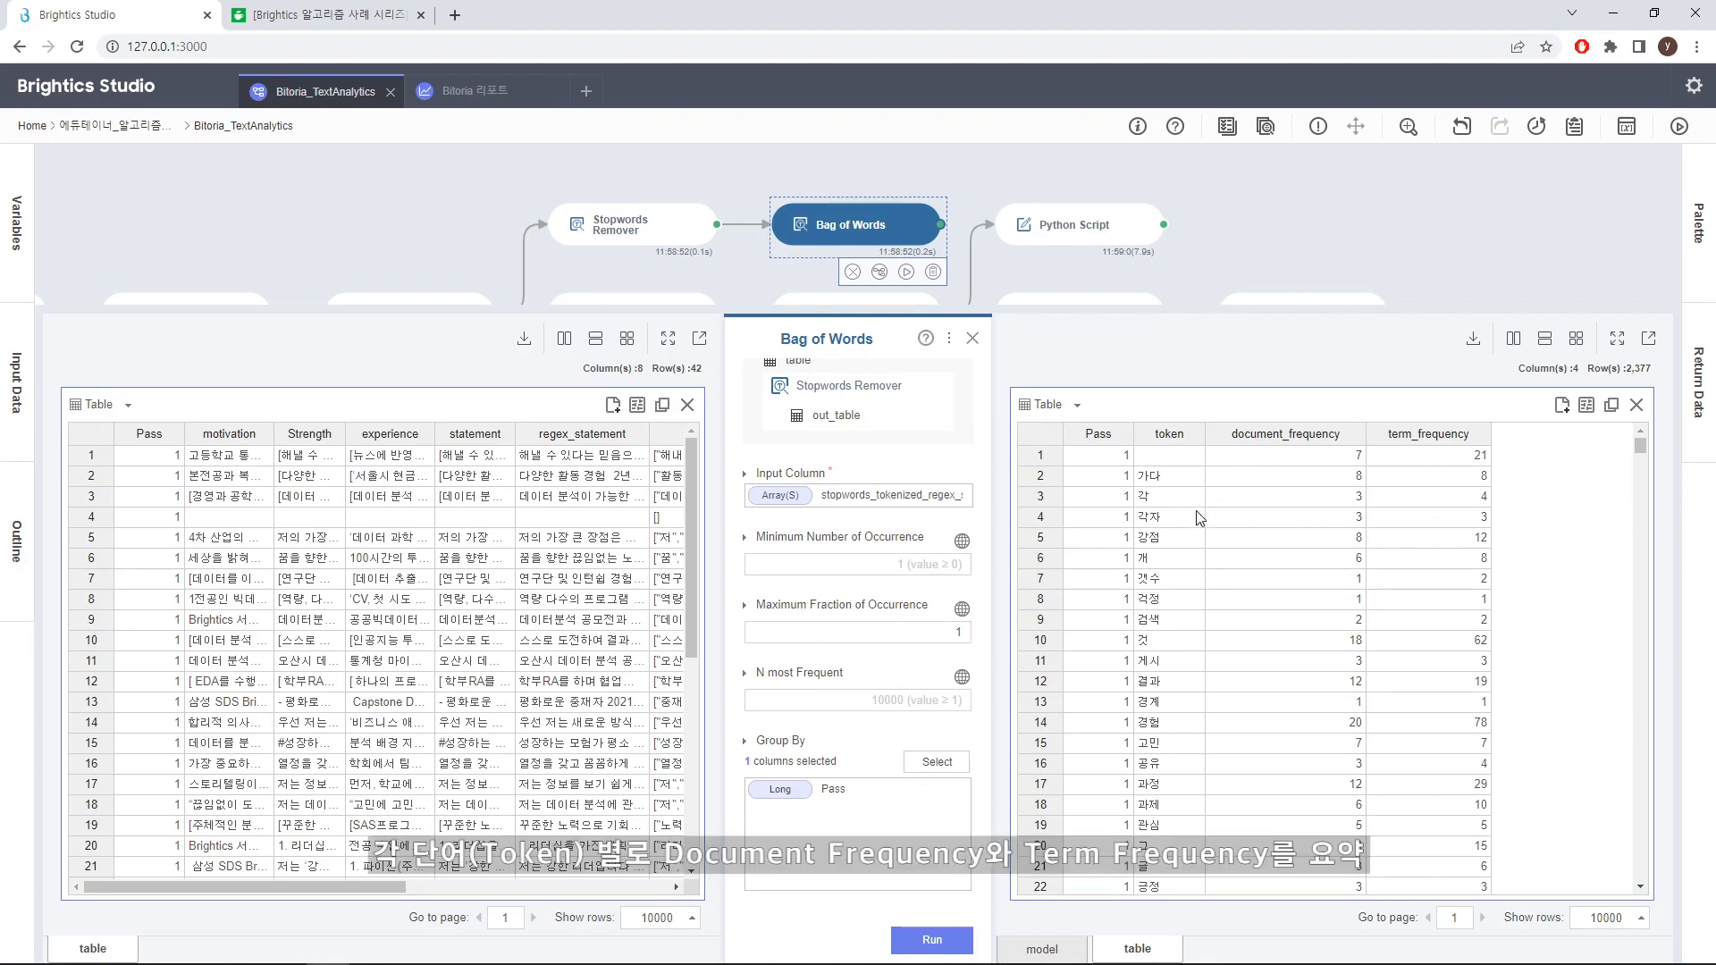
left_click(1428, 435)
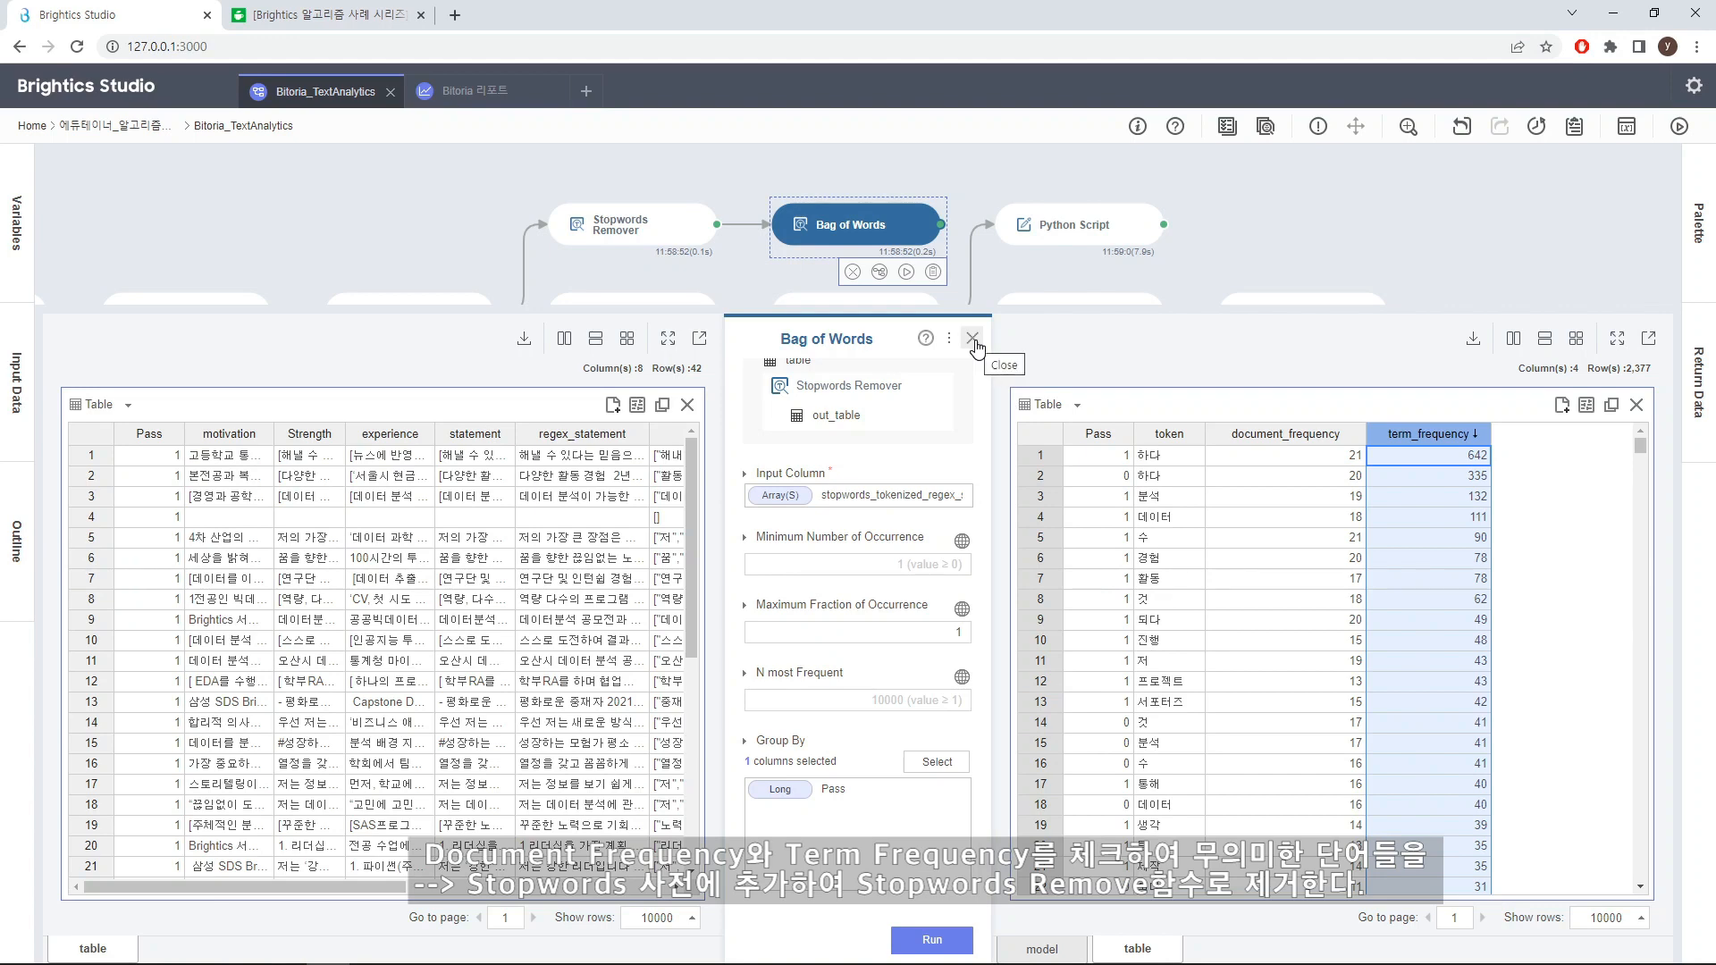
scroll(1450, 572, "down", 10)
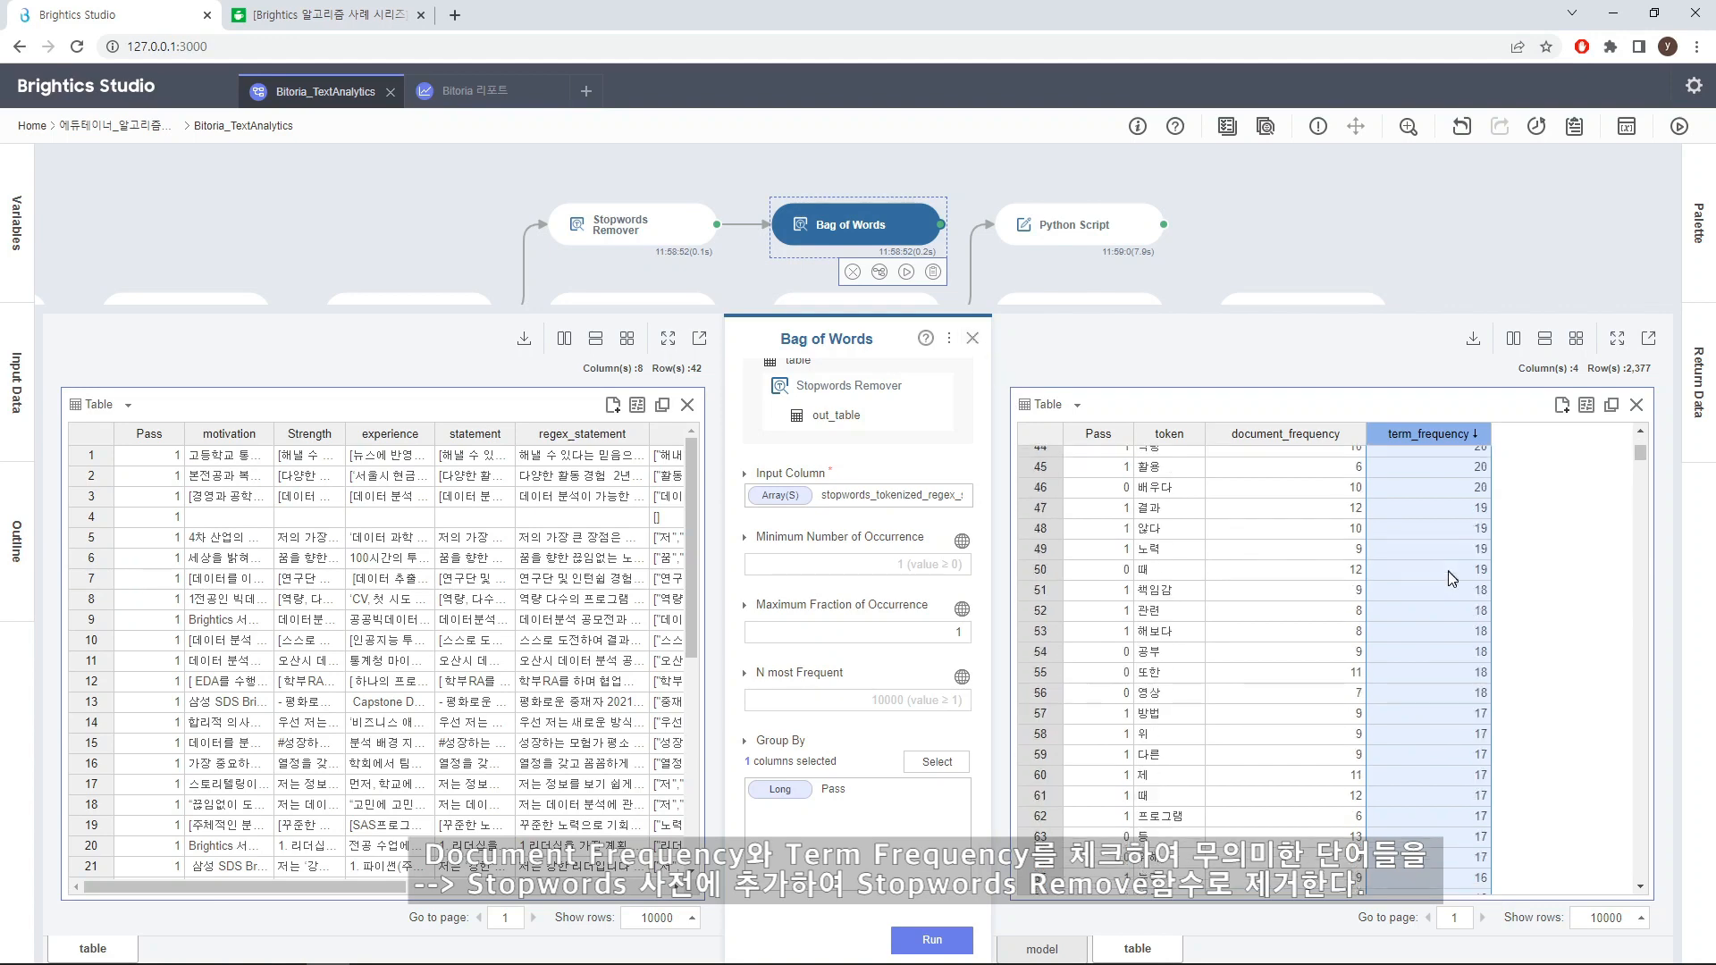
left_click(974, 339)
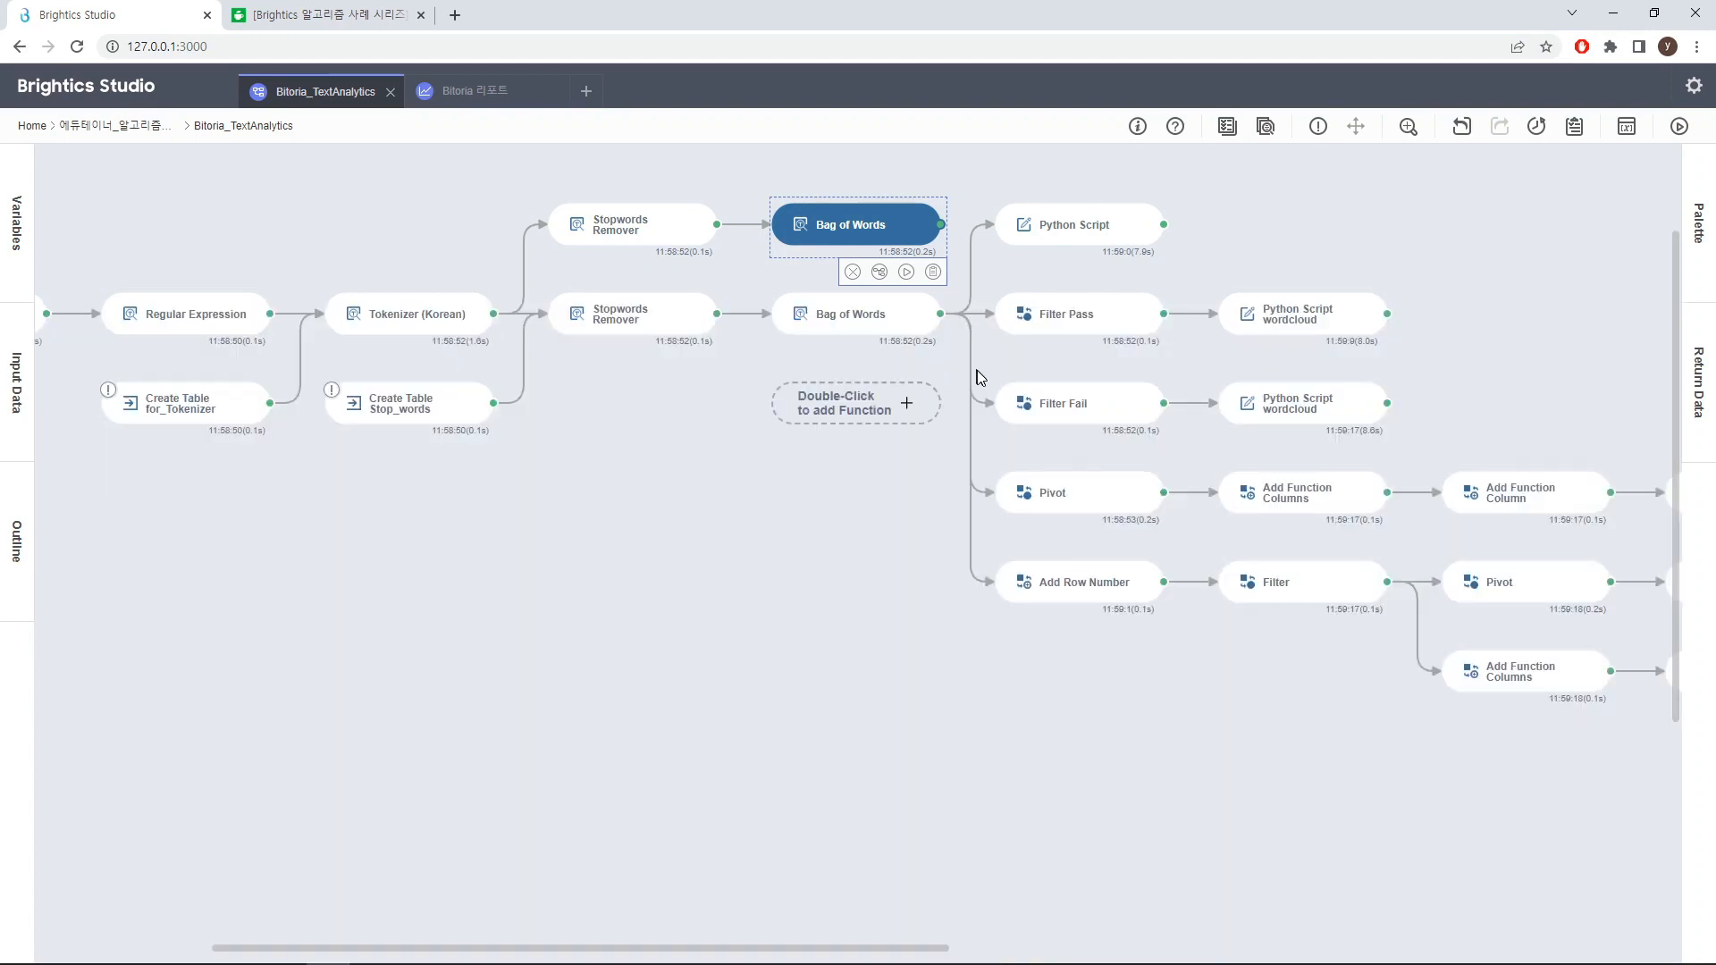
Examine the user stopword list in the dict column of Create Table Stop_words, in both the output table and its editor
mouse_move(625, 324)
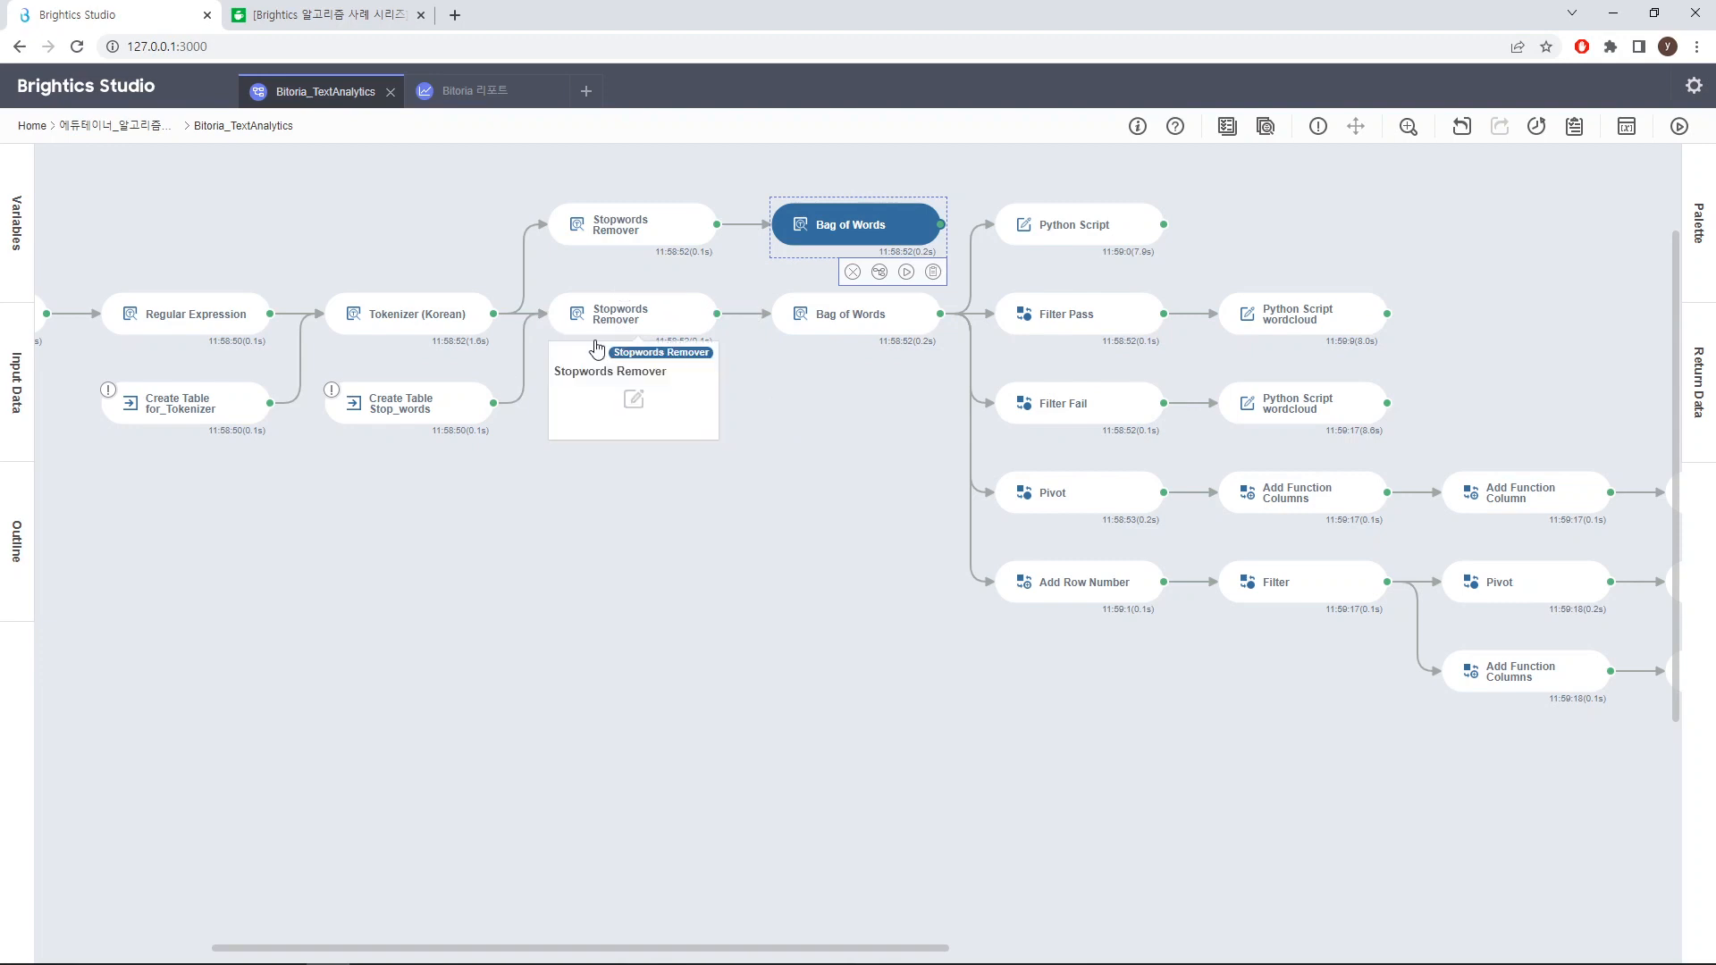
mouse_move(451, 404)
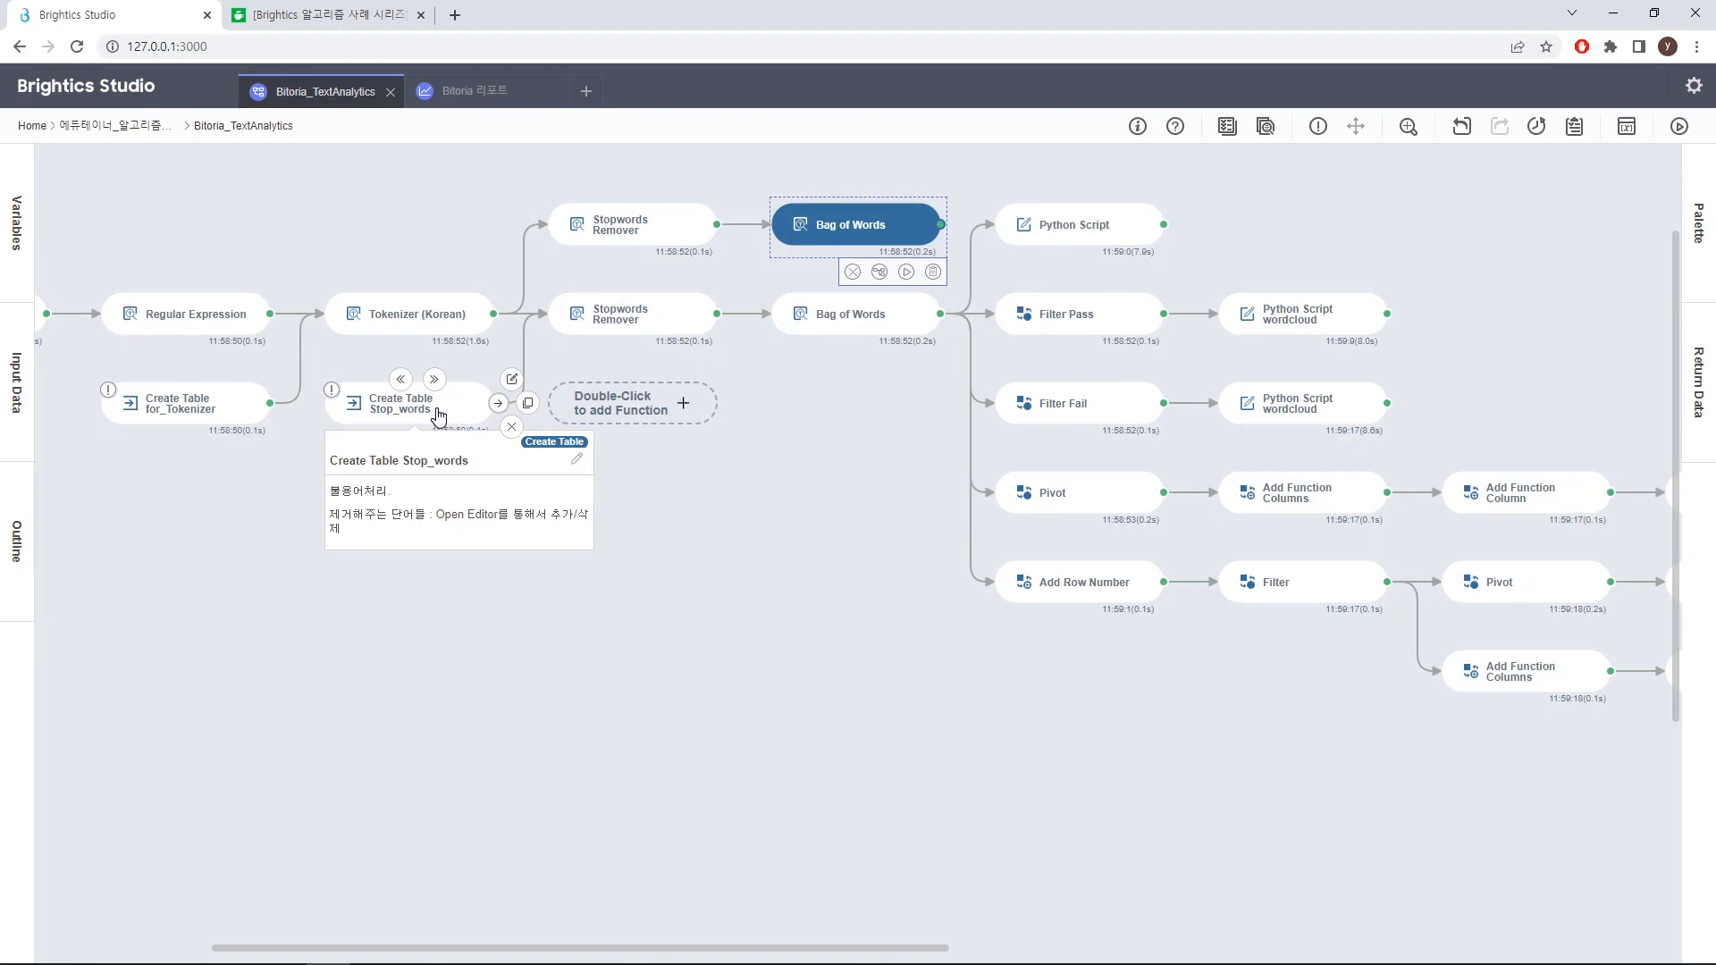
left_click(439, 415)
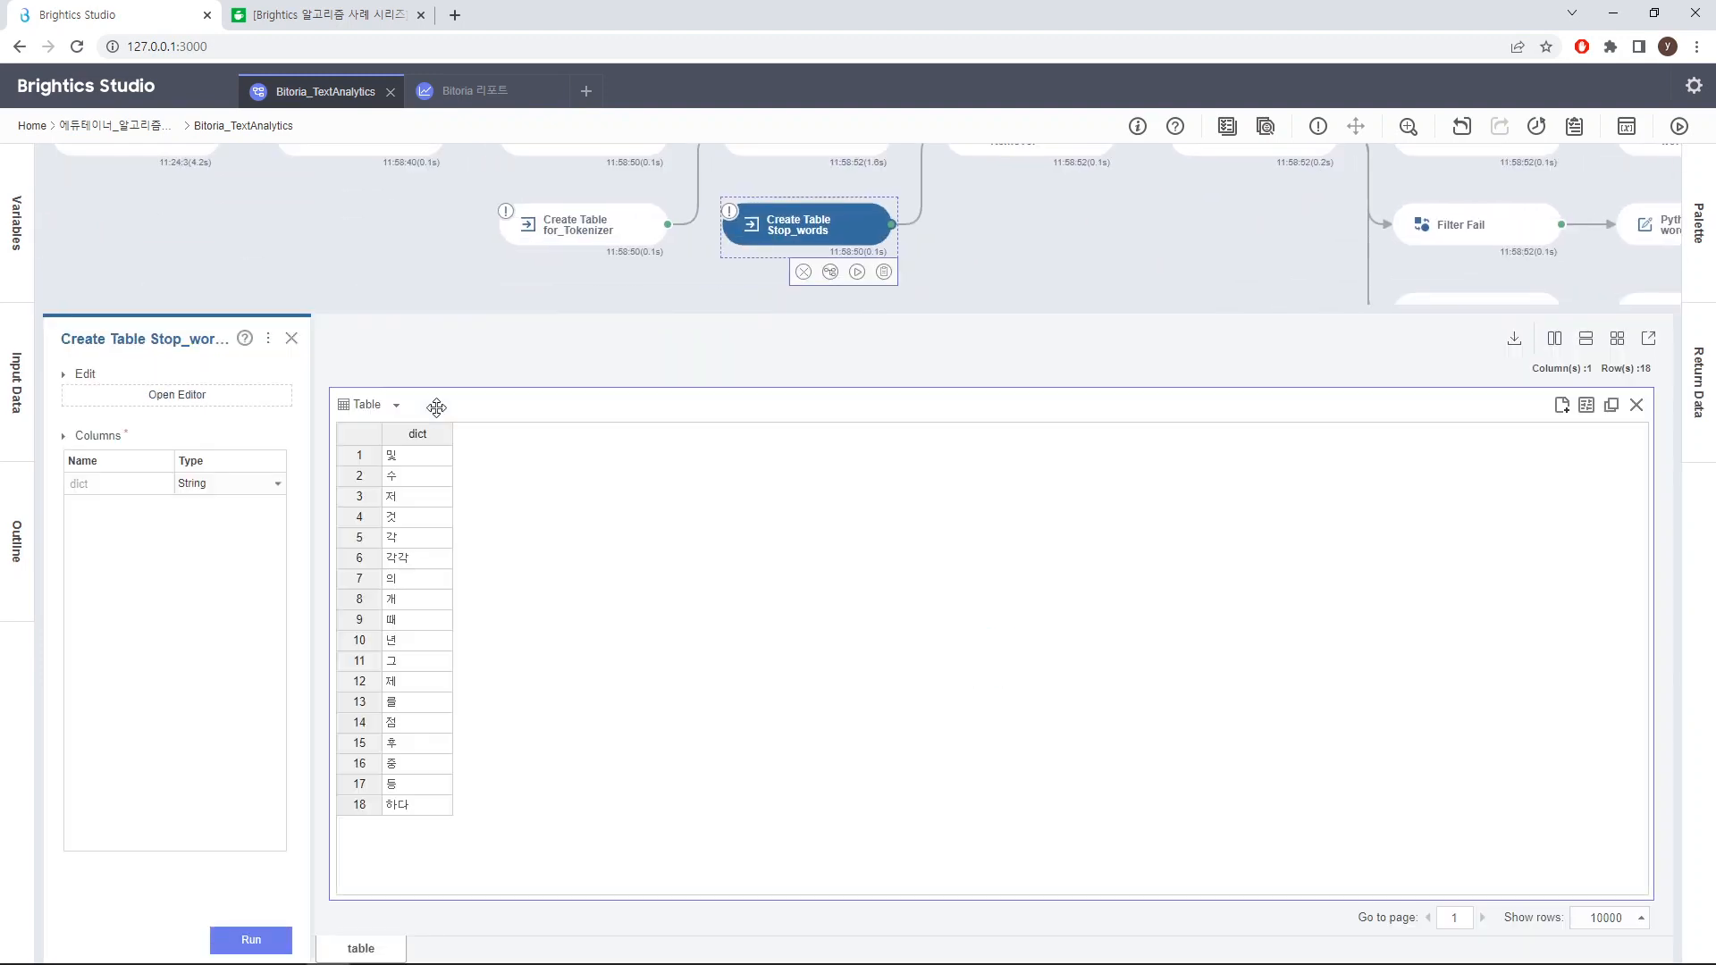
left_click(187, 400)
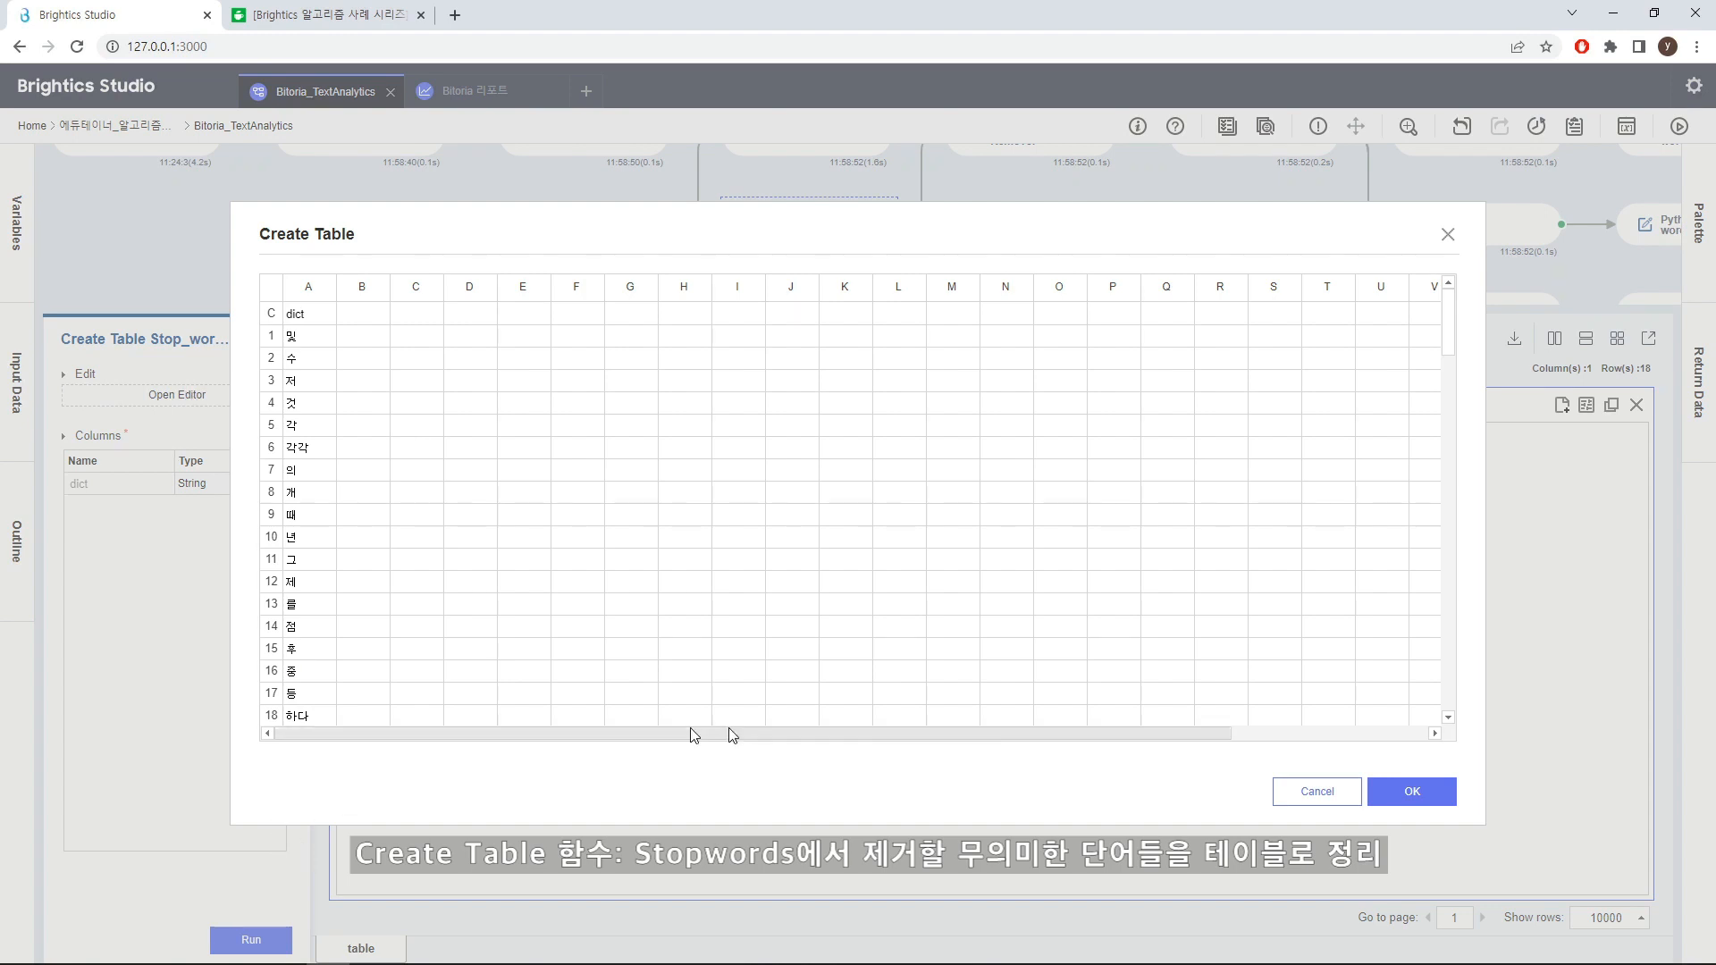
scroll(1218, 706, "down", 1)
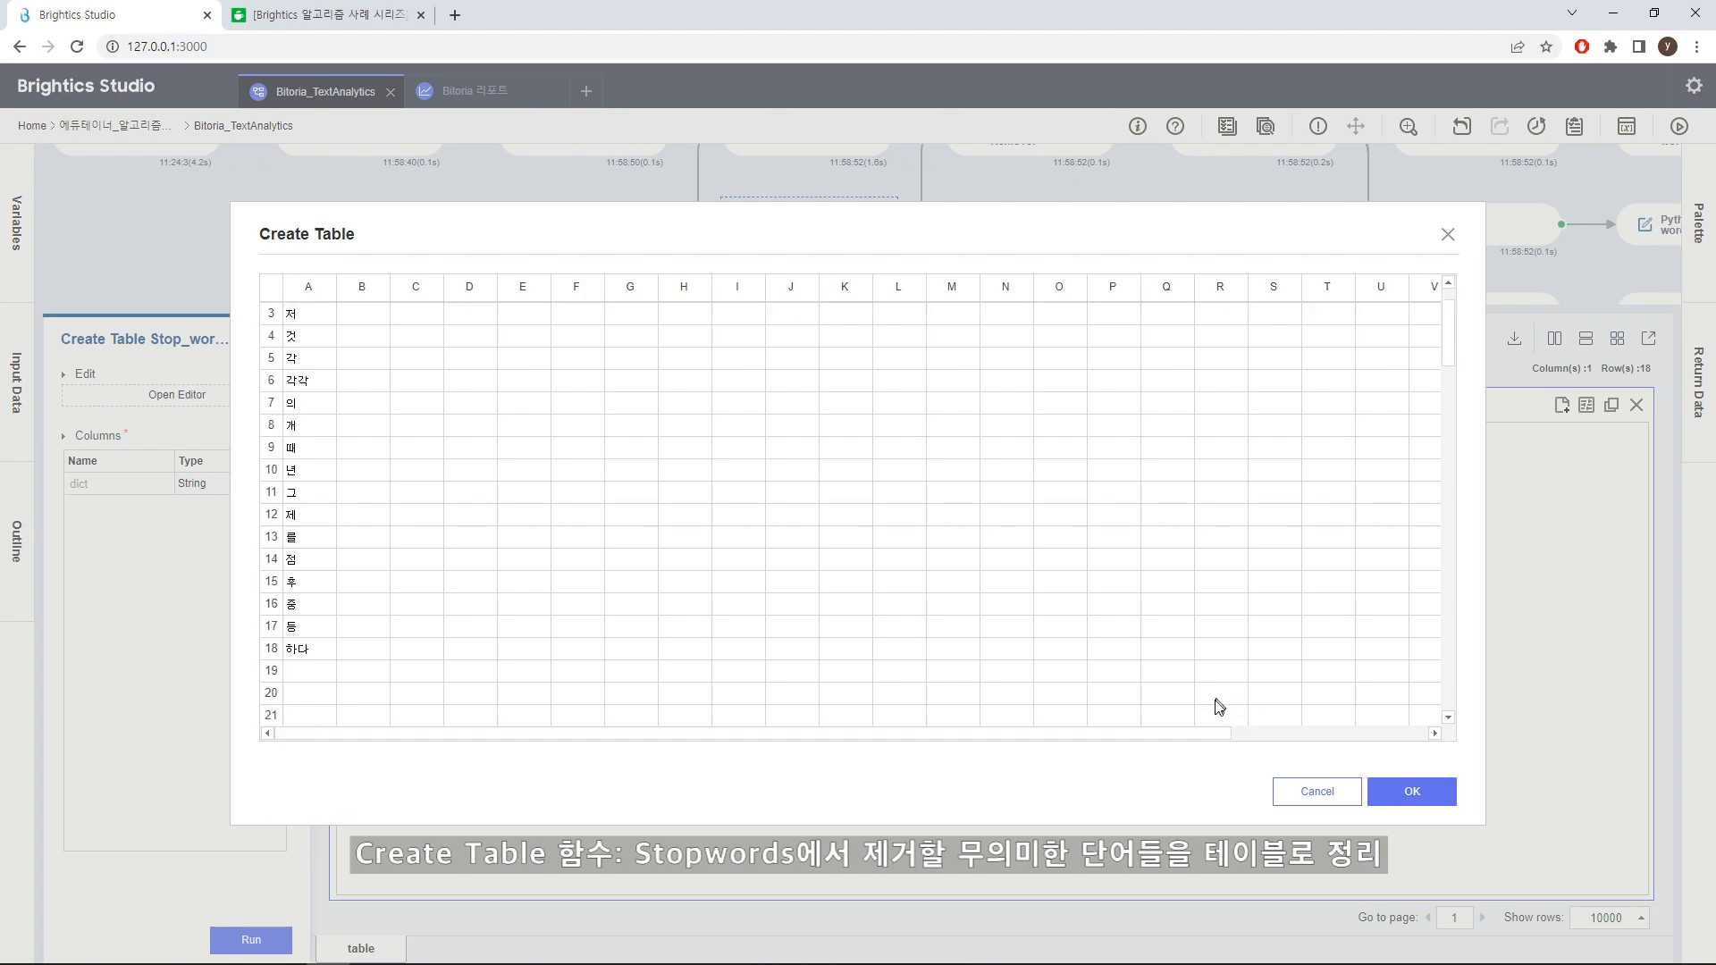
left_click(1448, 236)
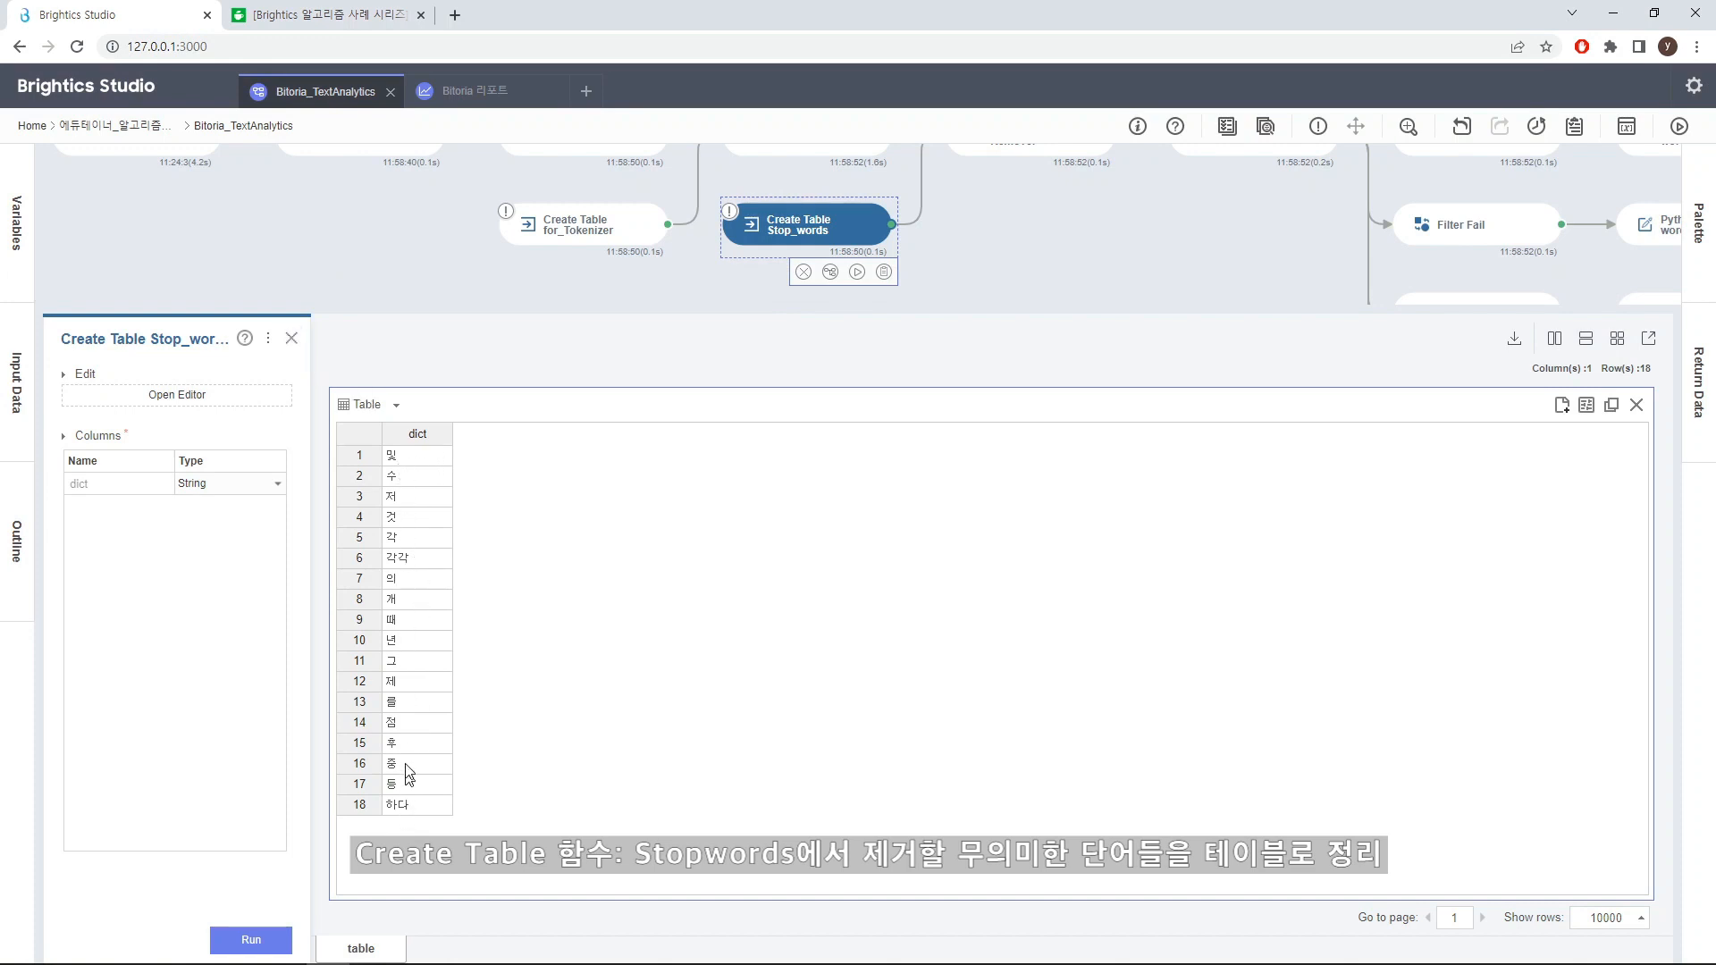
left_click(291, 338)
Run the lower-branch Stopwords Remover that uses the Stop_words dictionary, and inspect its stopwords_tokenized_regex_statement output column
mouse_move(1029, 471)
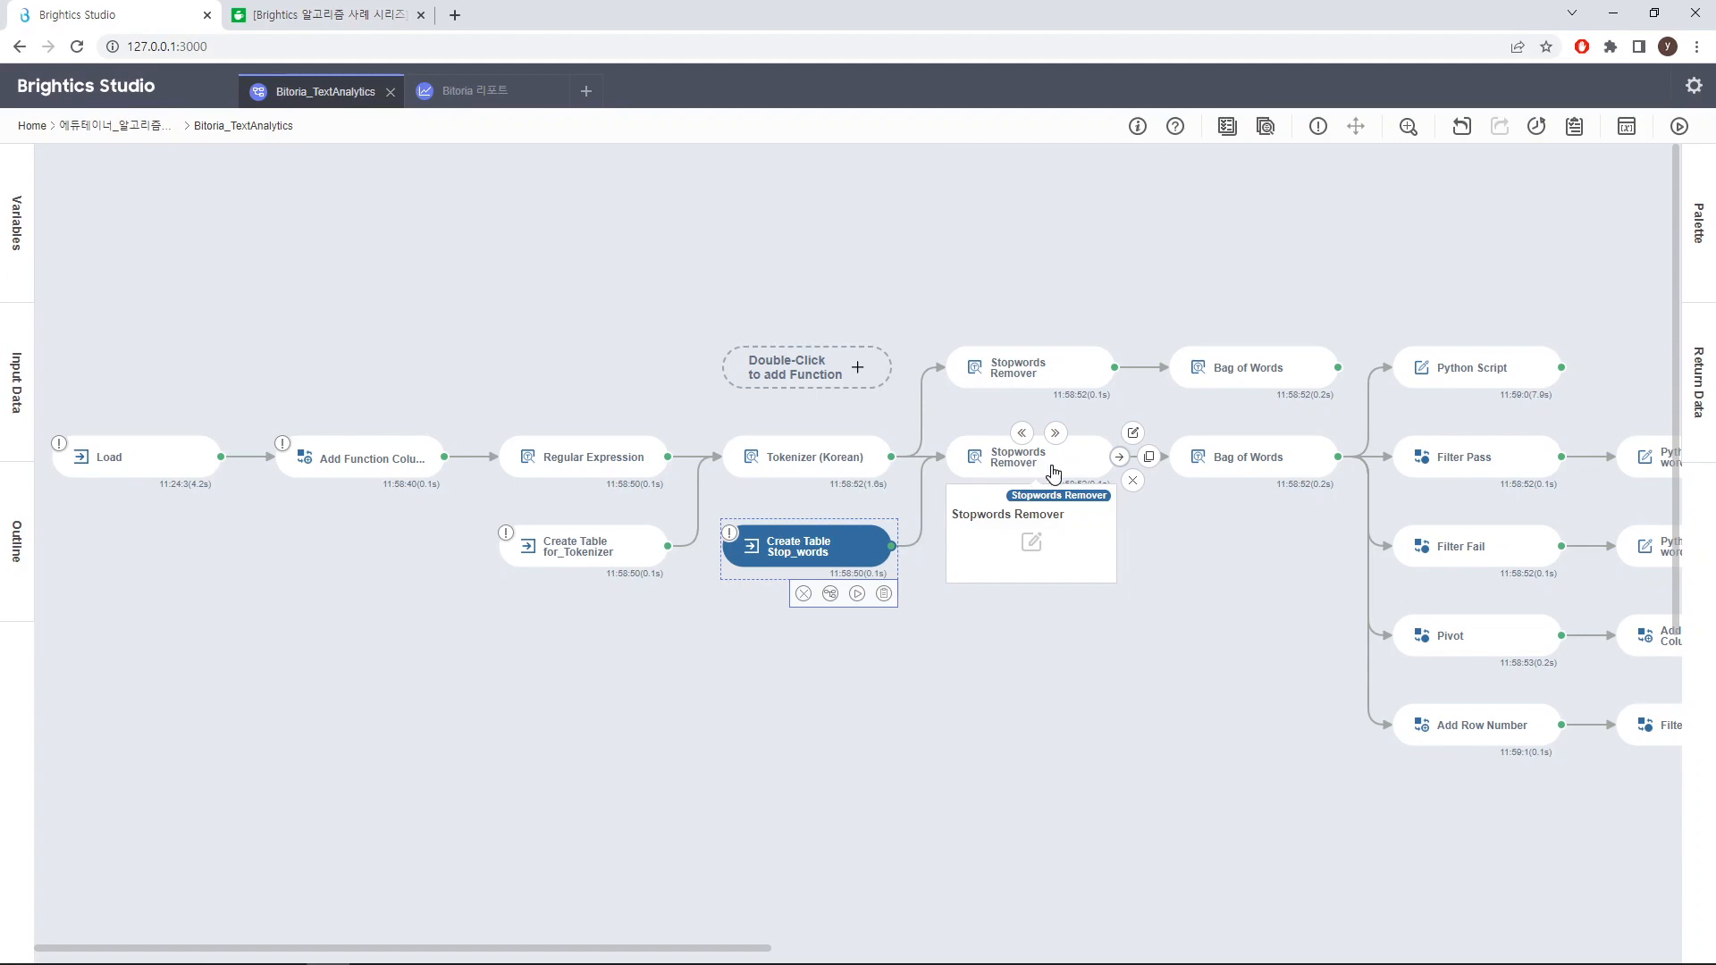
left_click(1050, 471)
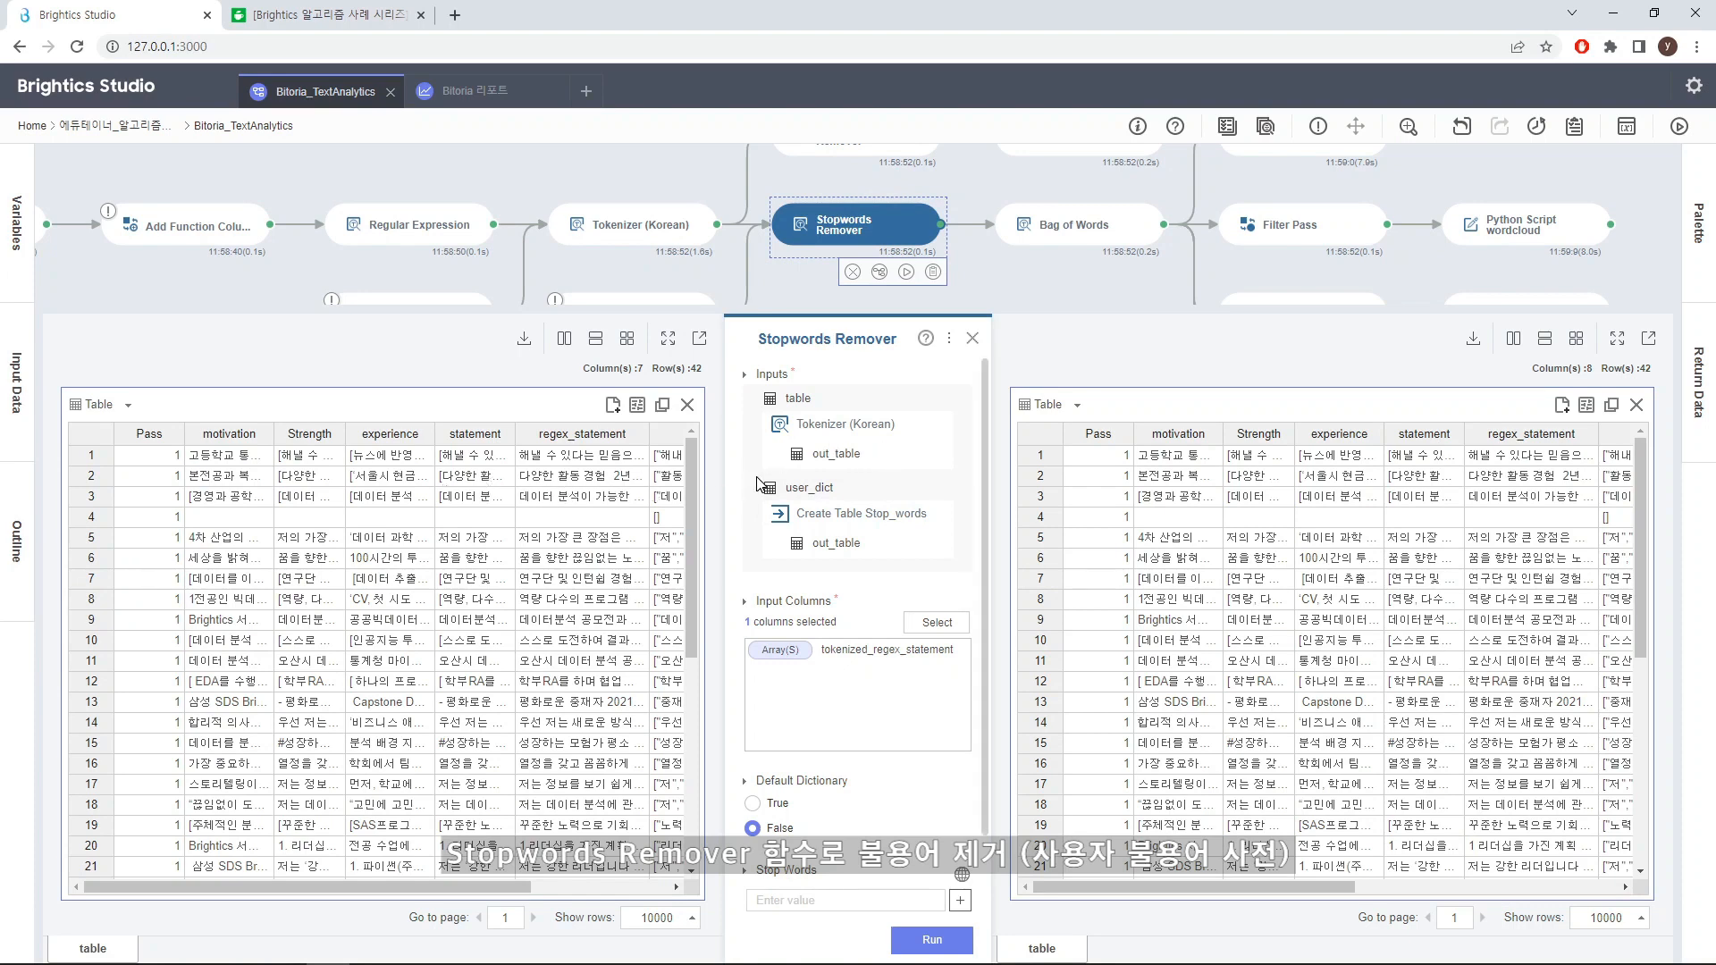
left_click(952, 945)
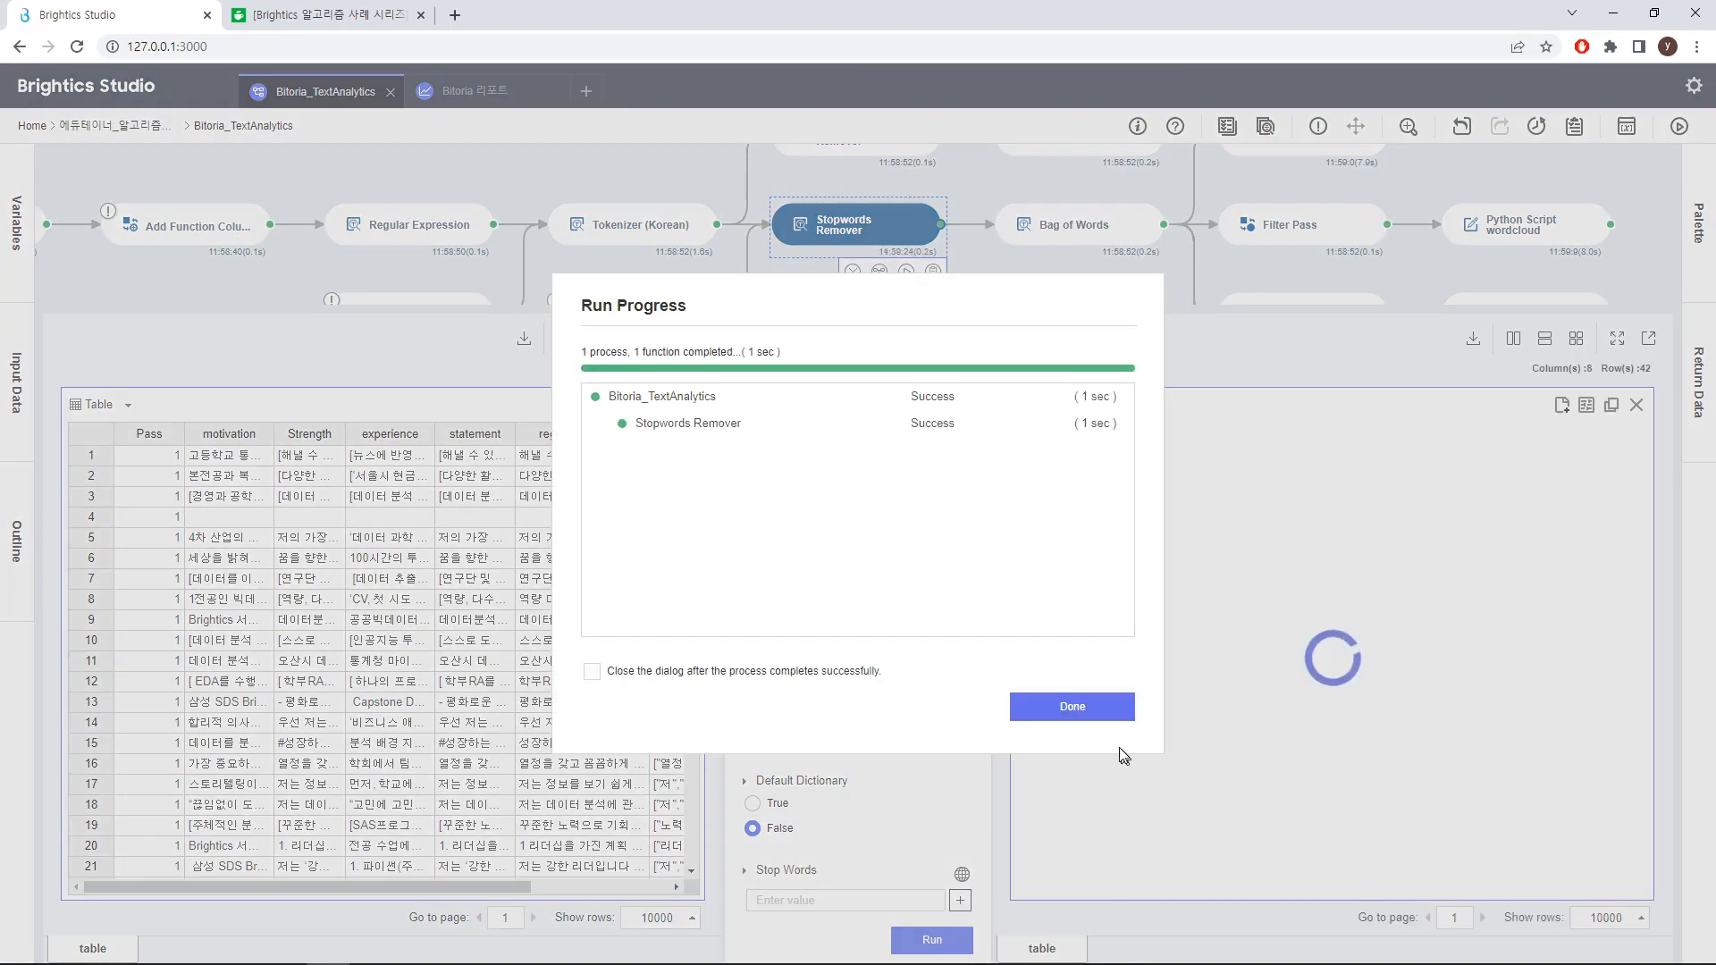
left_click(1095, 721)
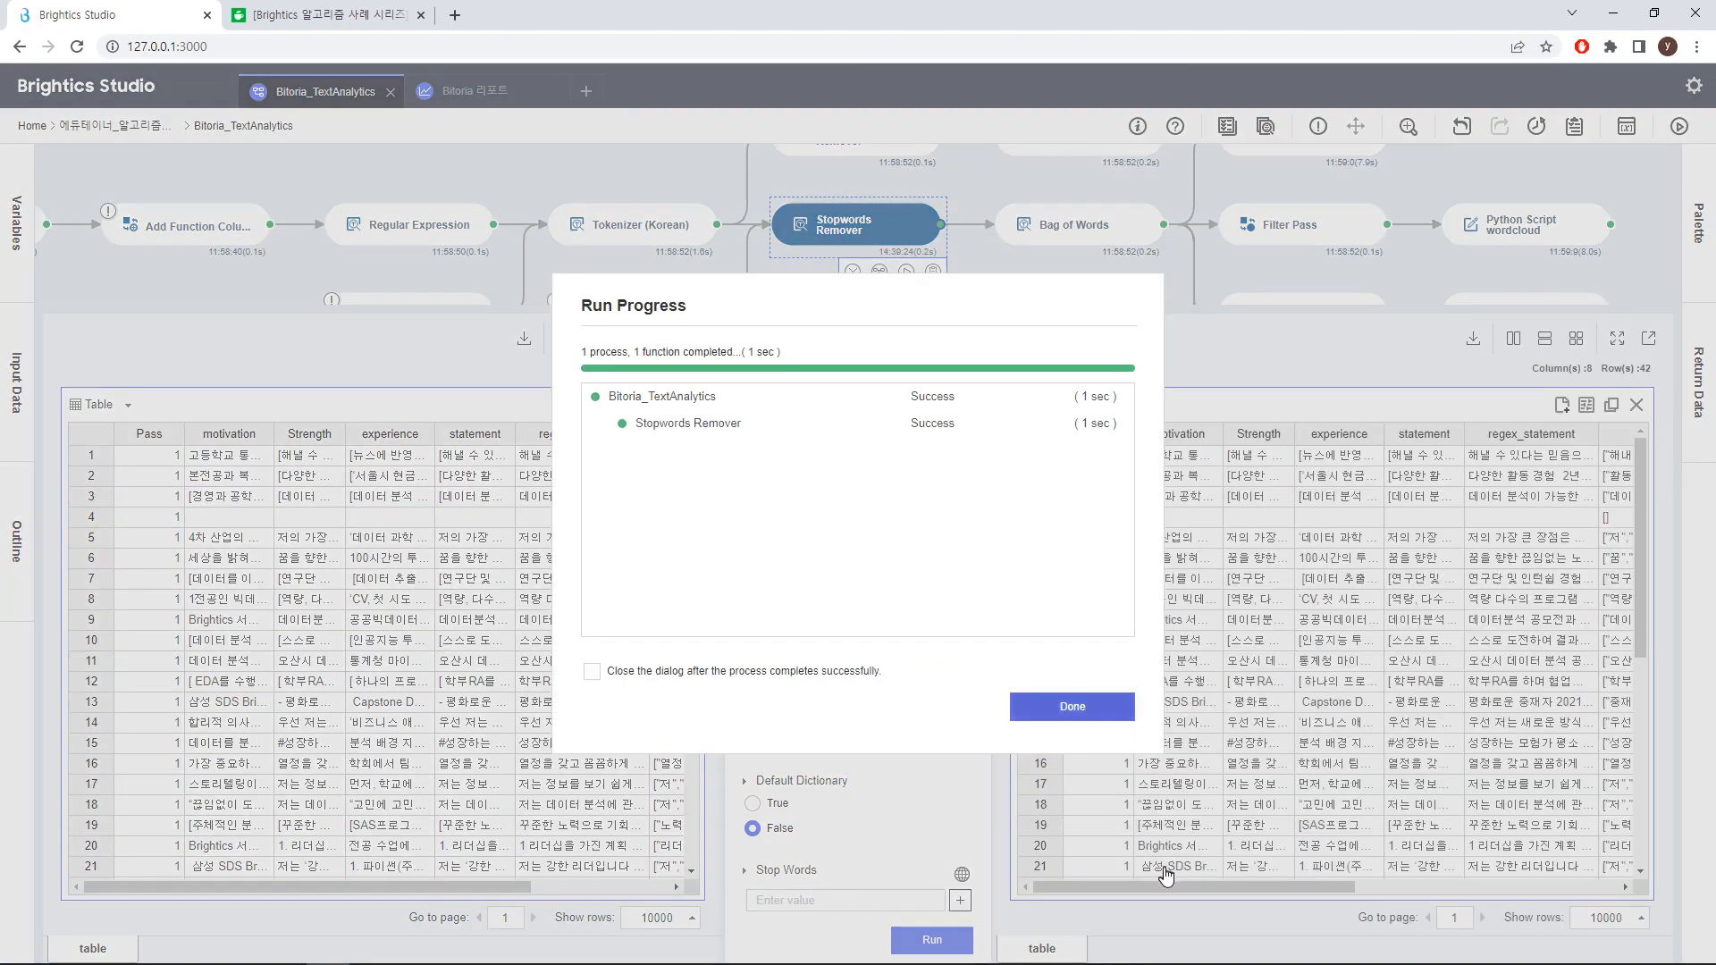
left_click_drag(1151, 889, 1401, 889)
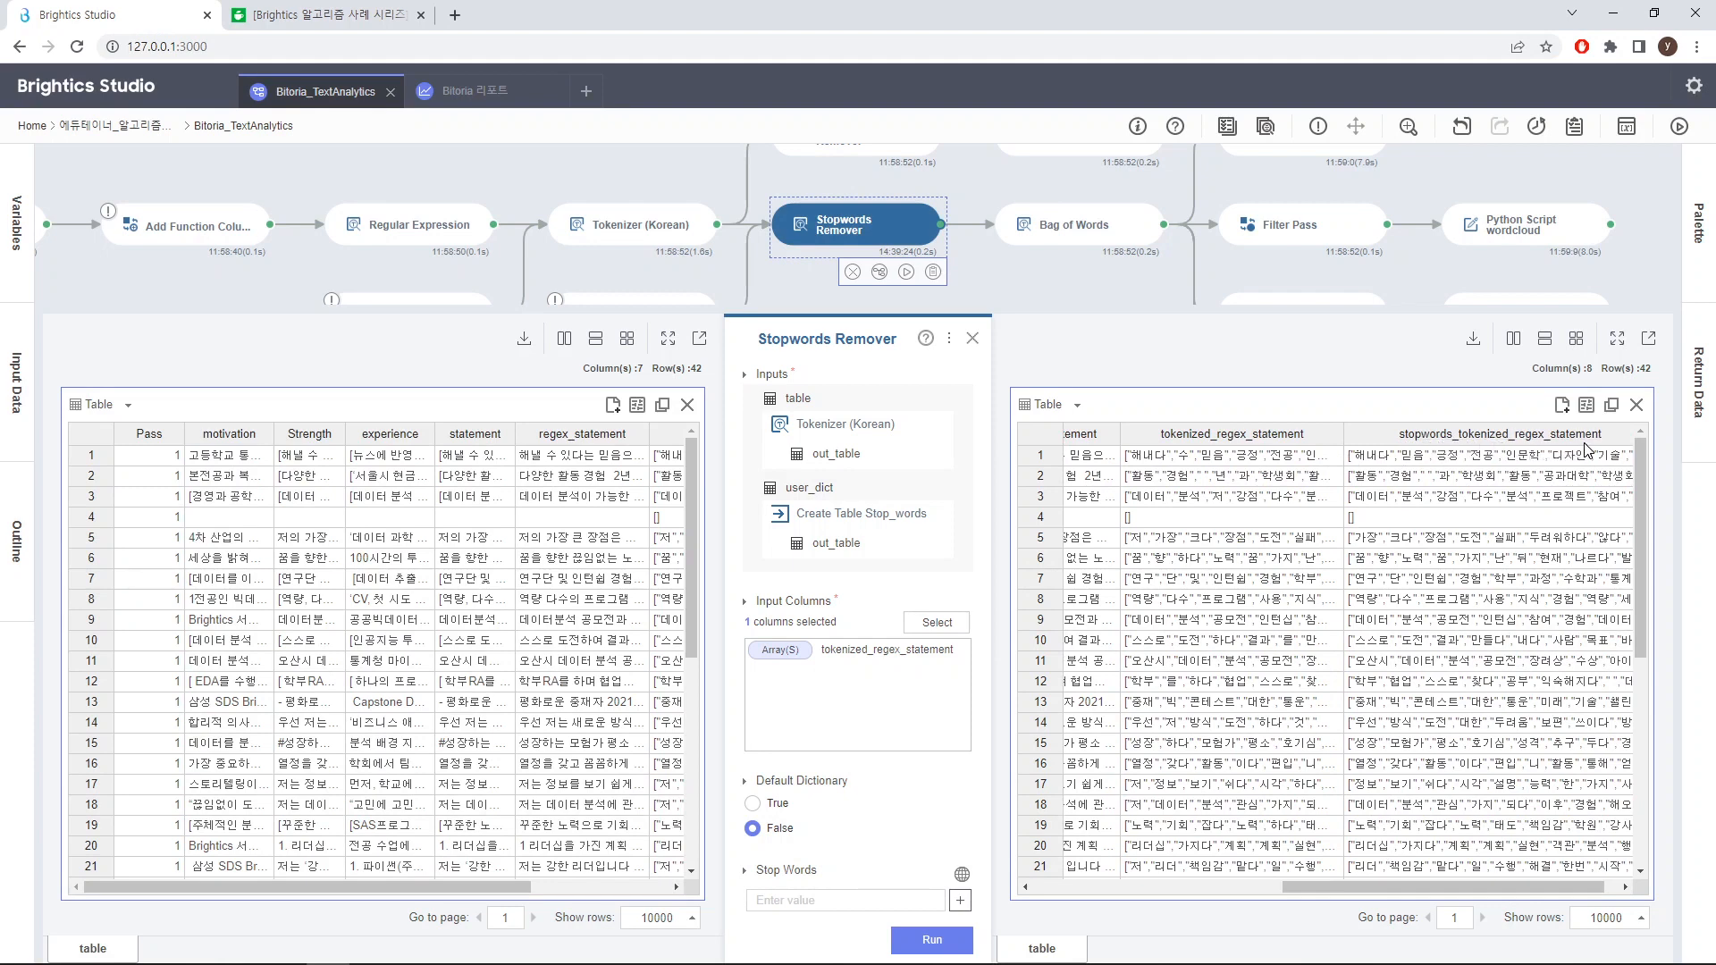
mouse_move(1640, 531)
left_mouse_down()
mouse_move(1615, 757)
mouse_move(1614, 528)
left_mouse_up()
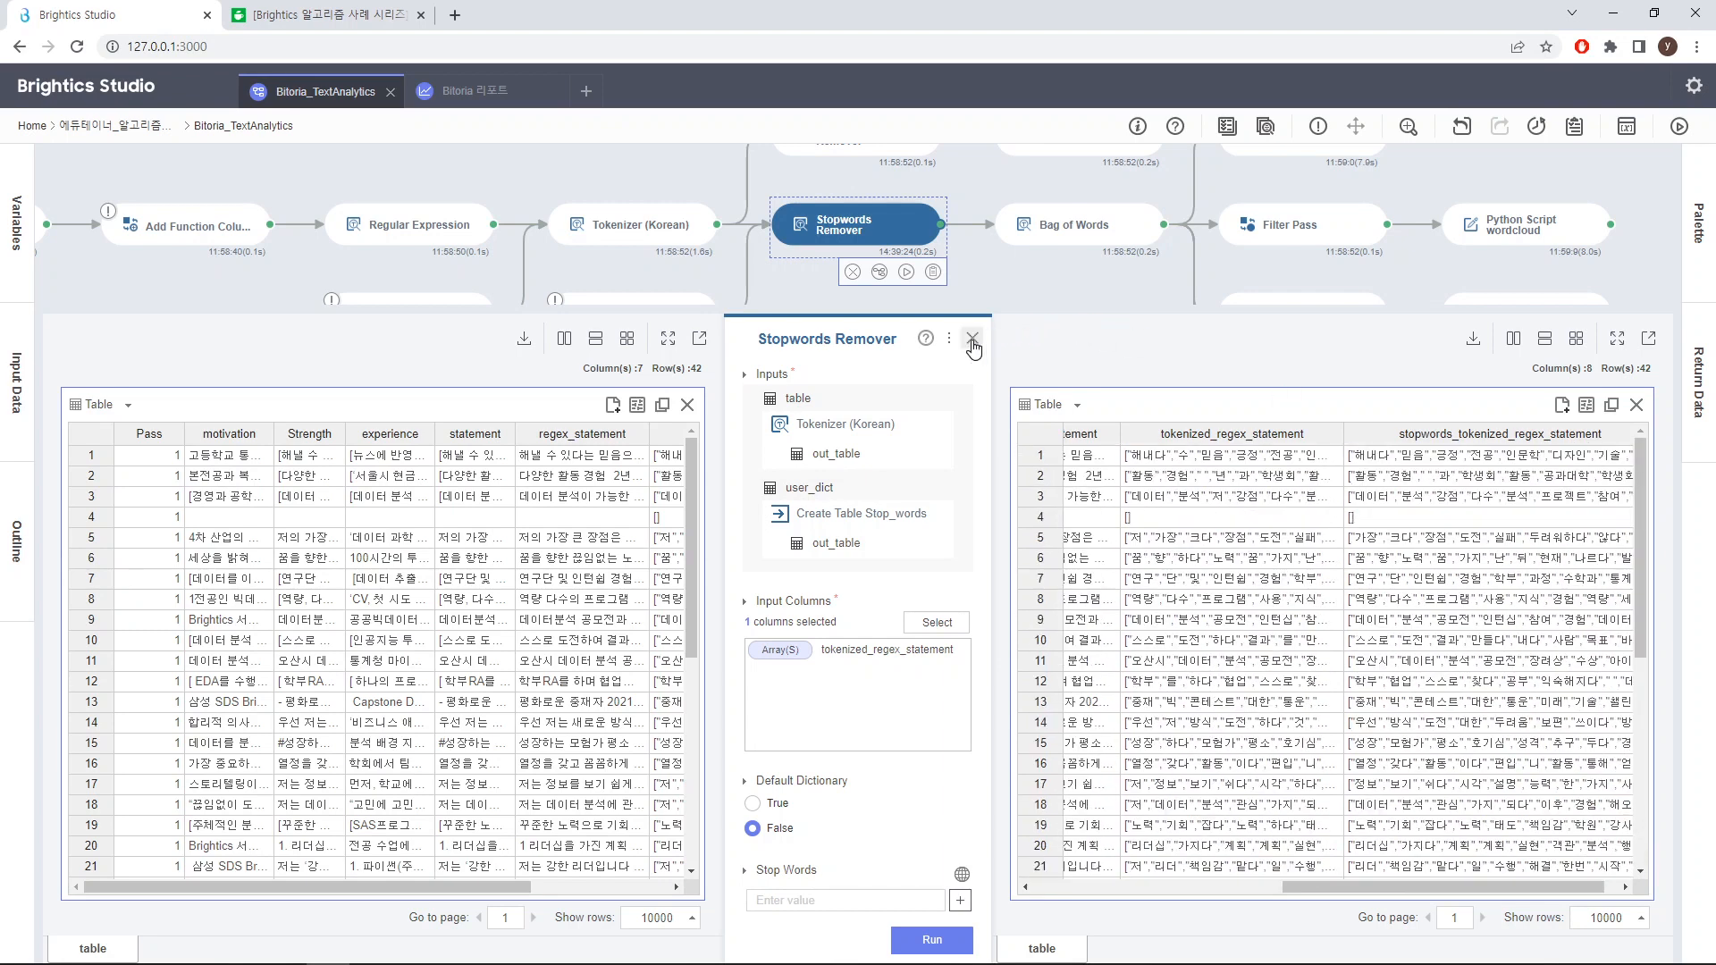
Set Maximum Fraction of Occurrence to 1 in the lower-branch Bag of Words and run the function
left_click(1067, 231)
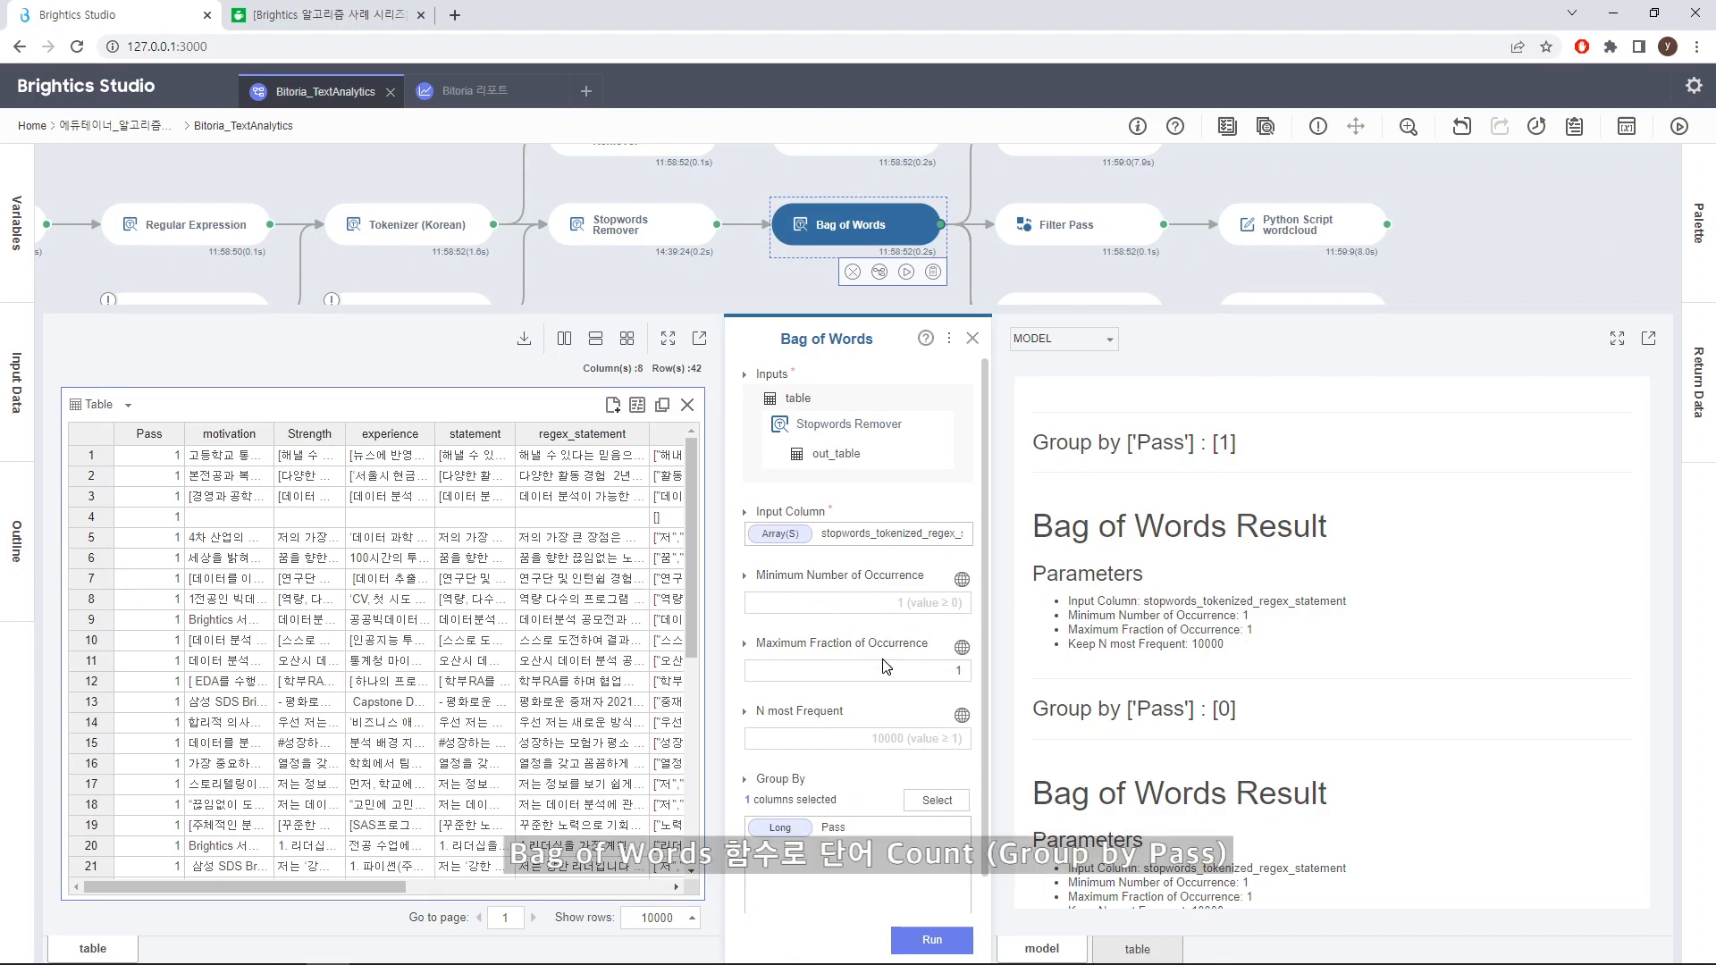
left_click(955, 672)
key("BackSpace")
left_click_drag(984, 771, 983, 853)
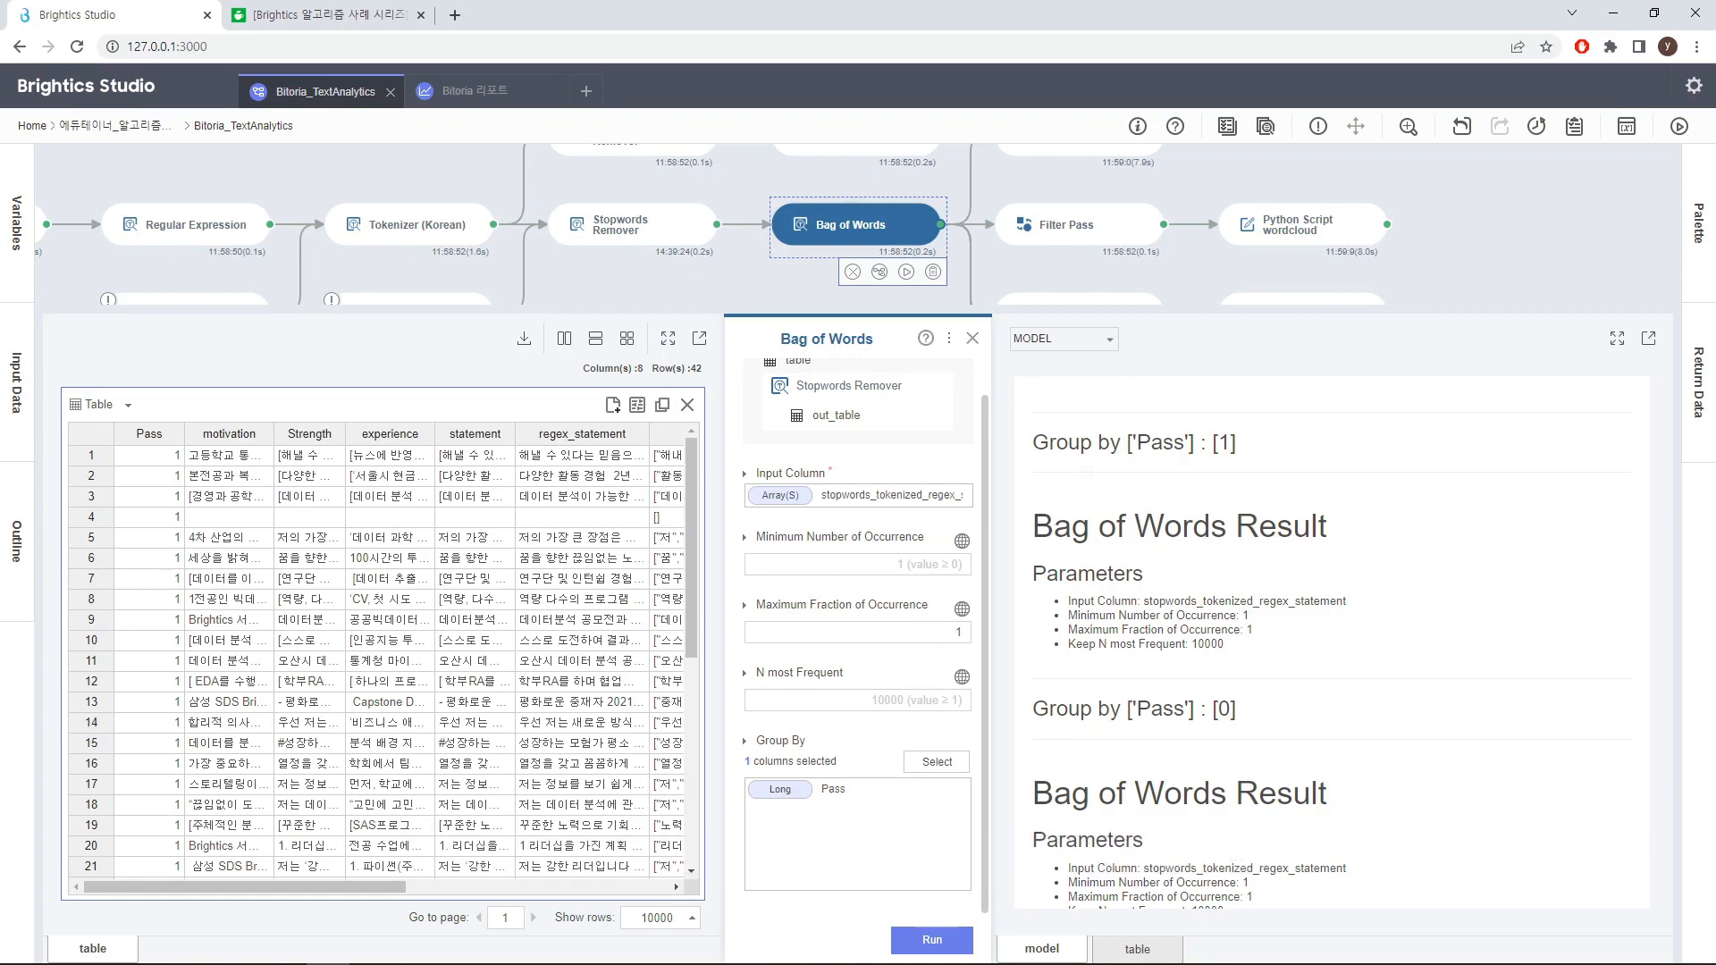
left_click(961, 632)
key("BackSpace")
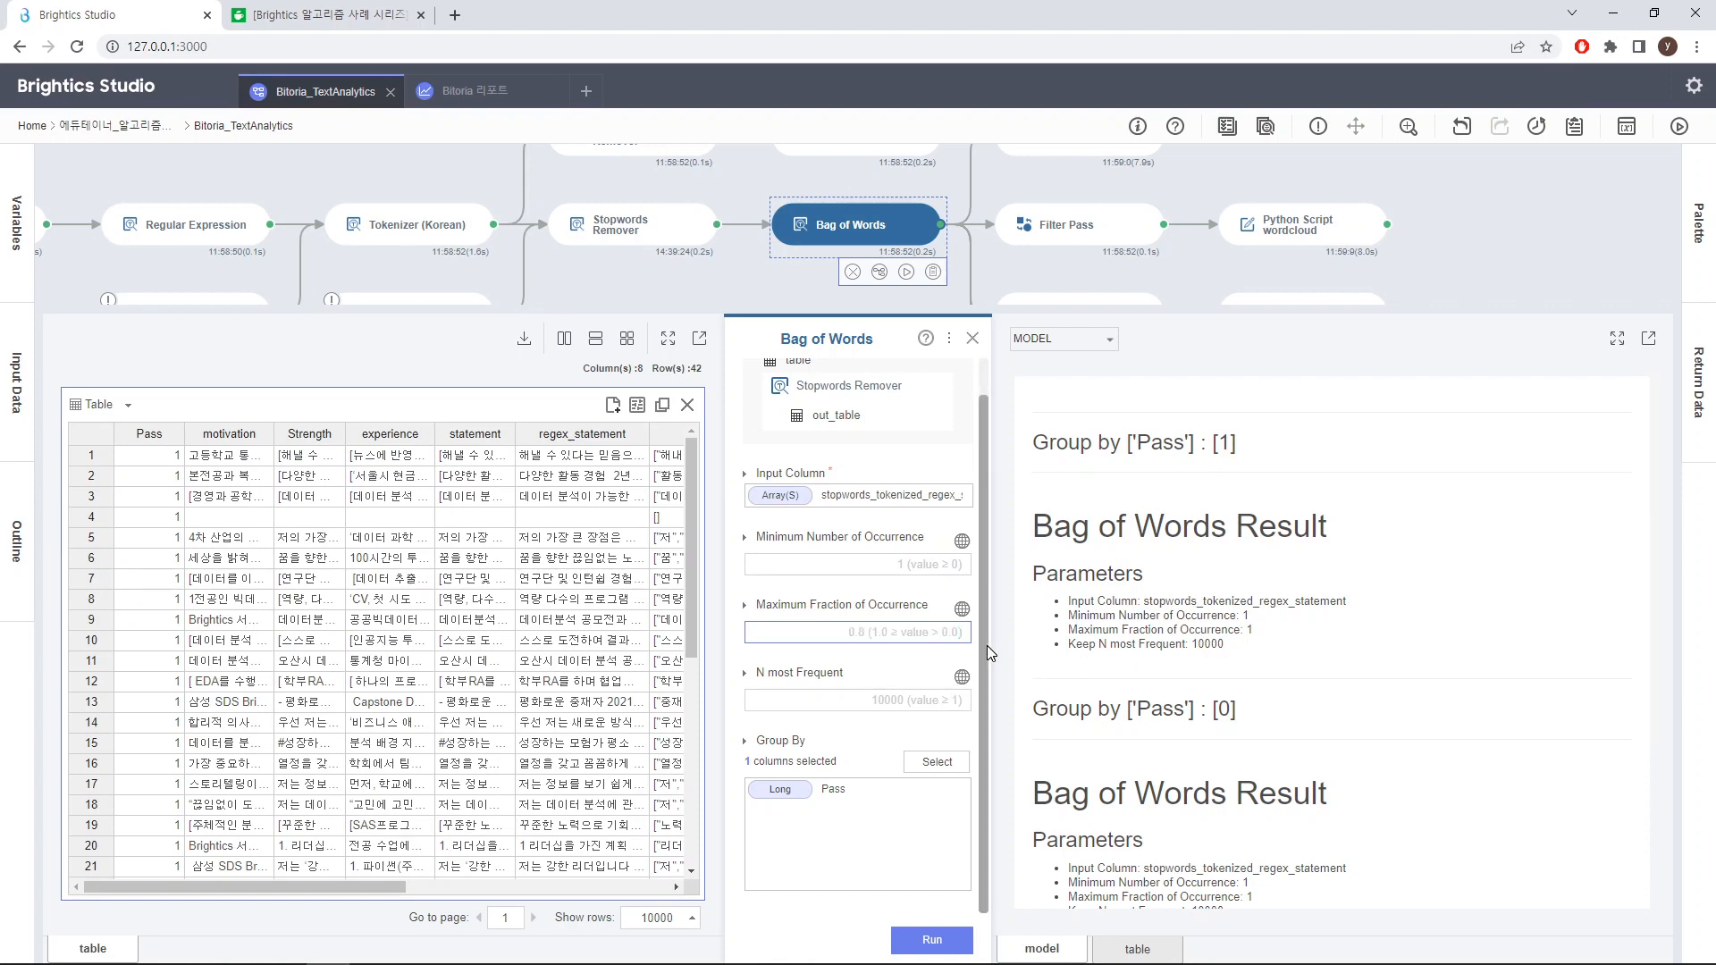
type("1")
left_click(934, 941)
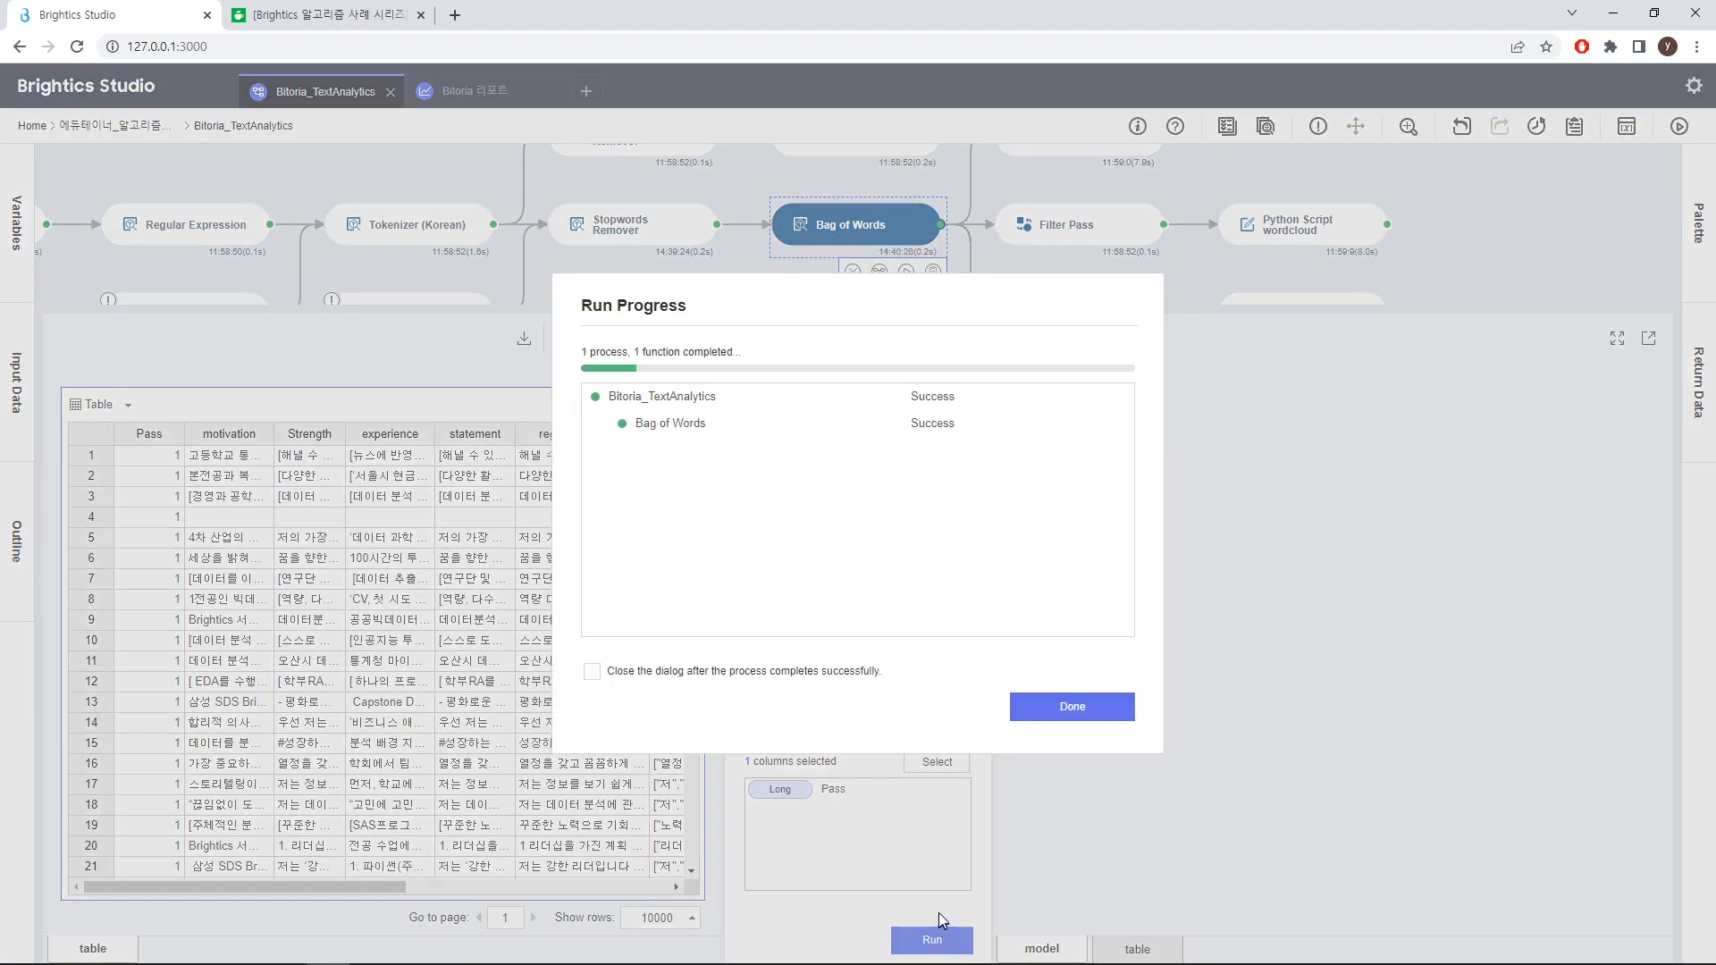
left_click(1077, 709)
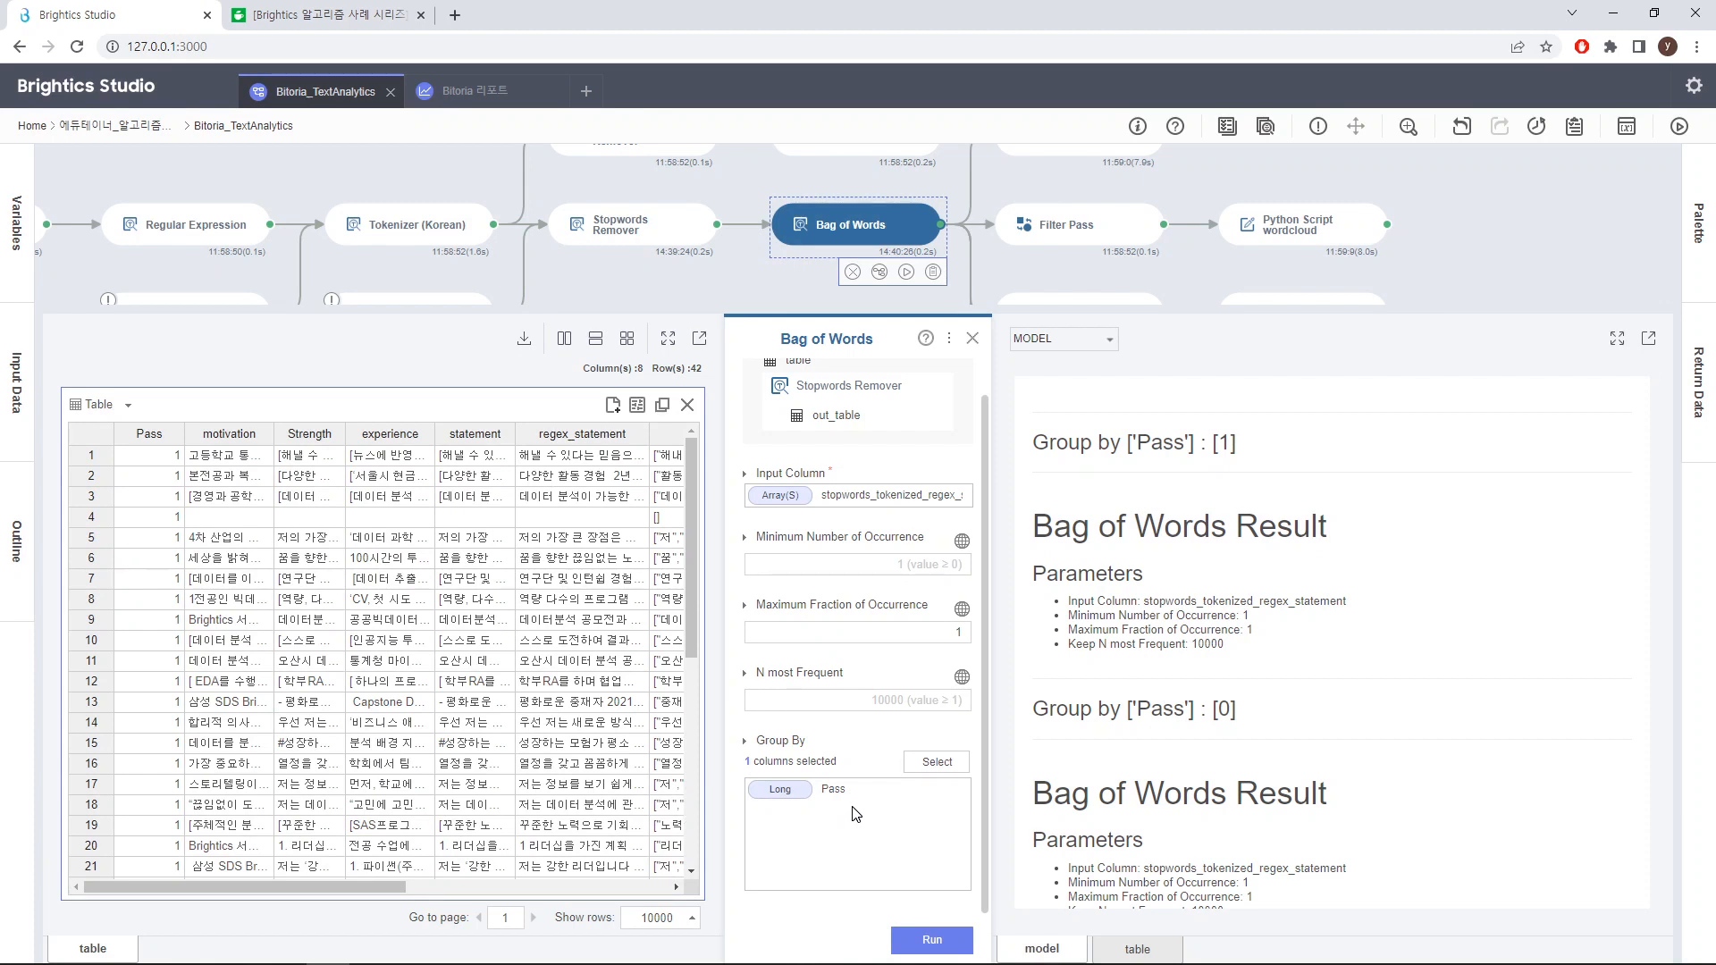
Review the lower-branch Bag of Words model report and its output table, sorted by term_frequency in descending order
scroll(1238, 786, "down", 1)
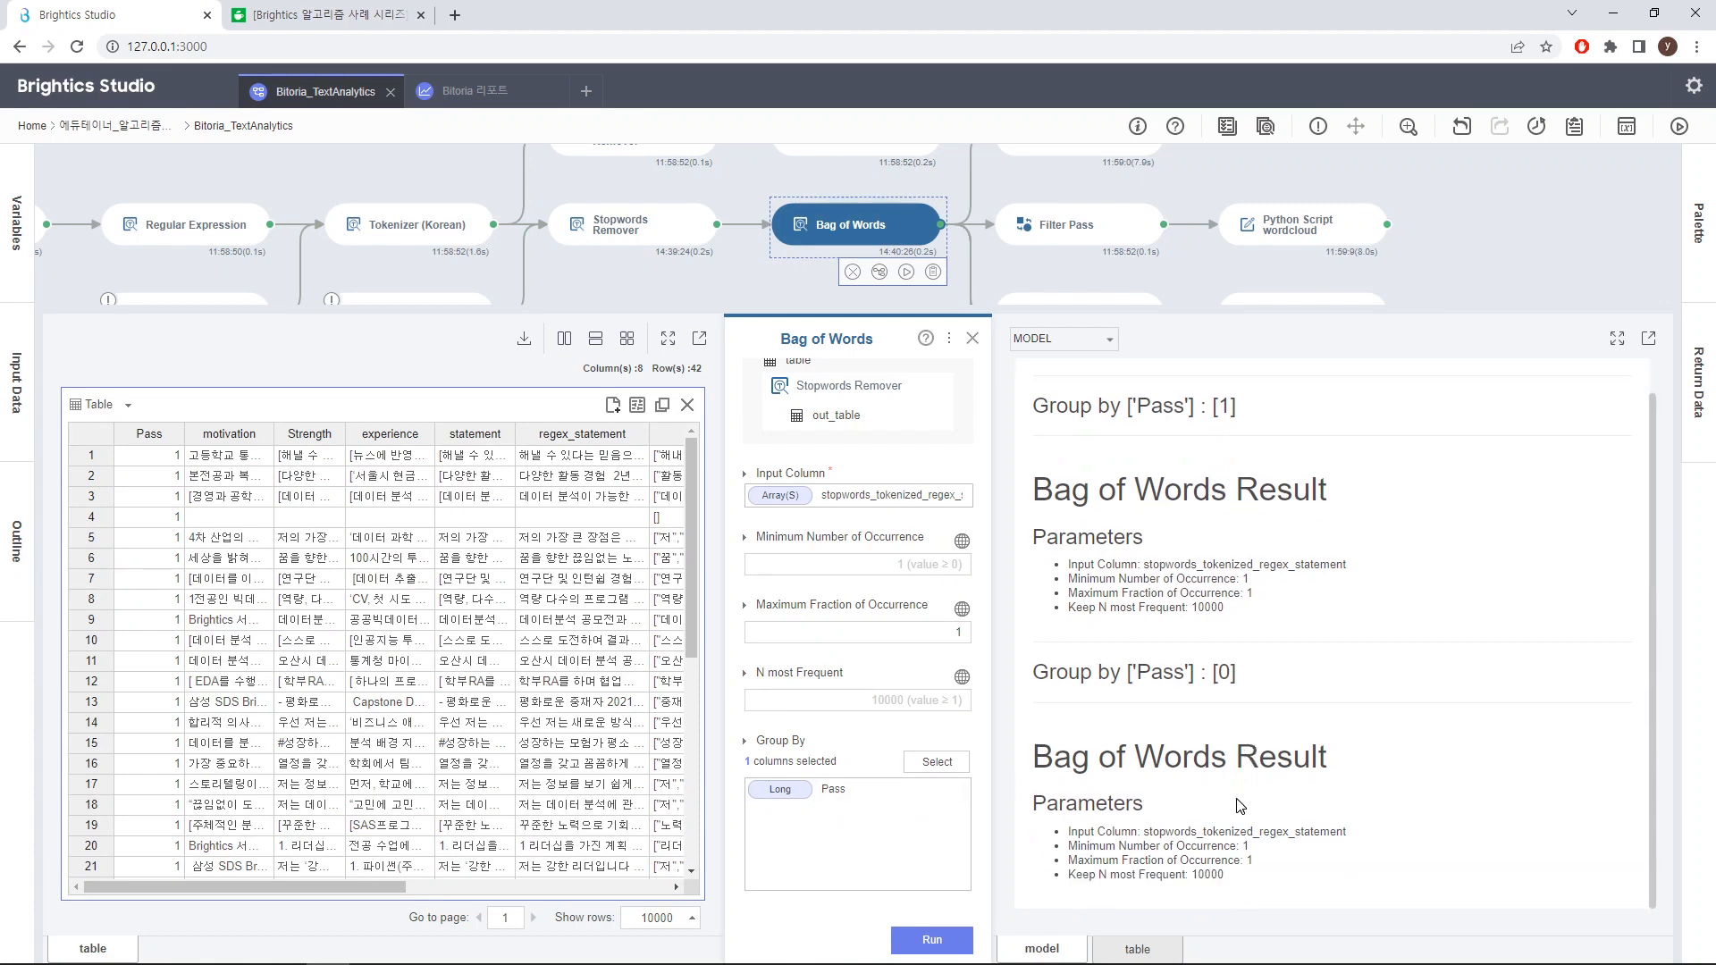
left_click(1148, 951)
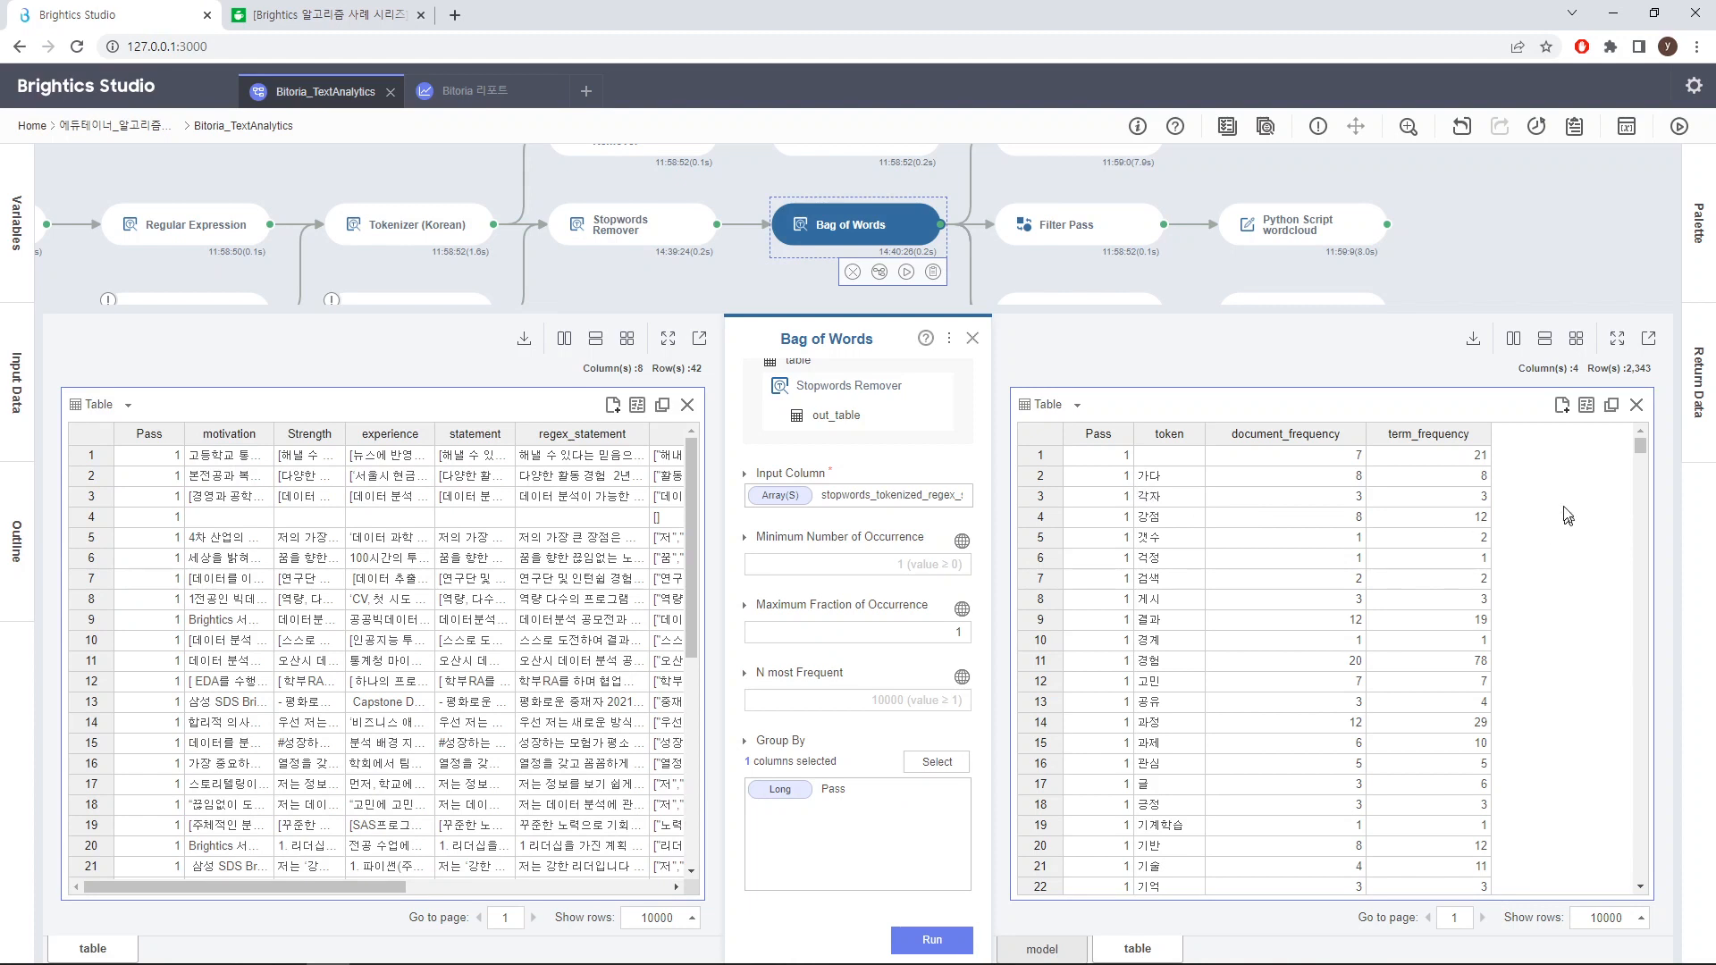
left_click(1426, 437)
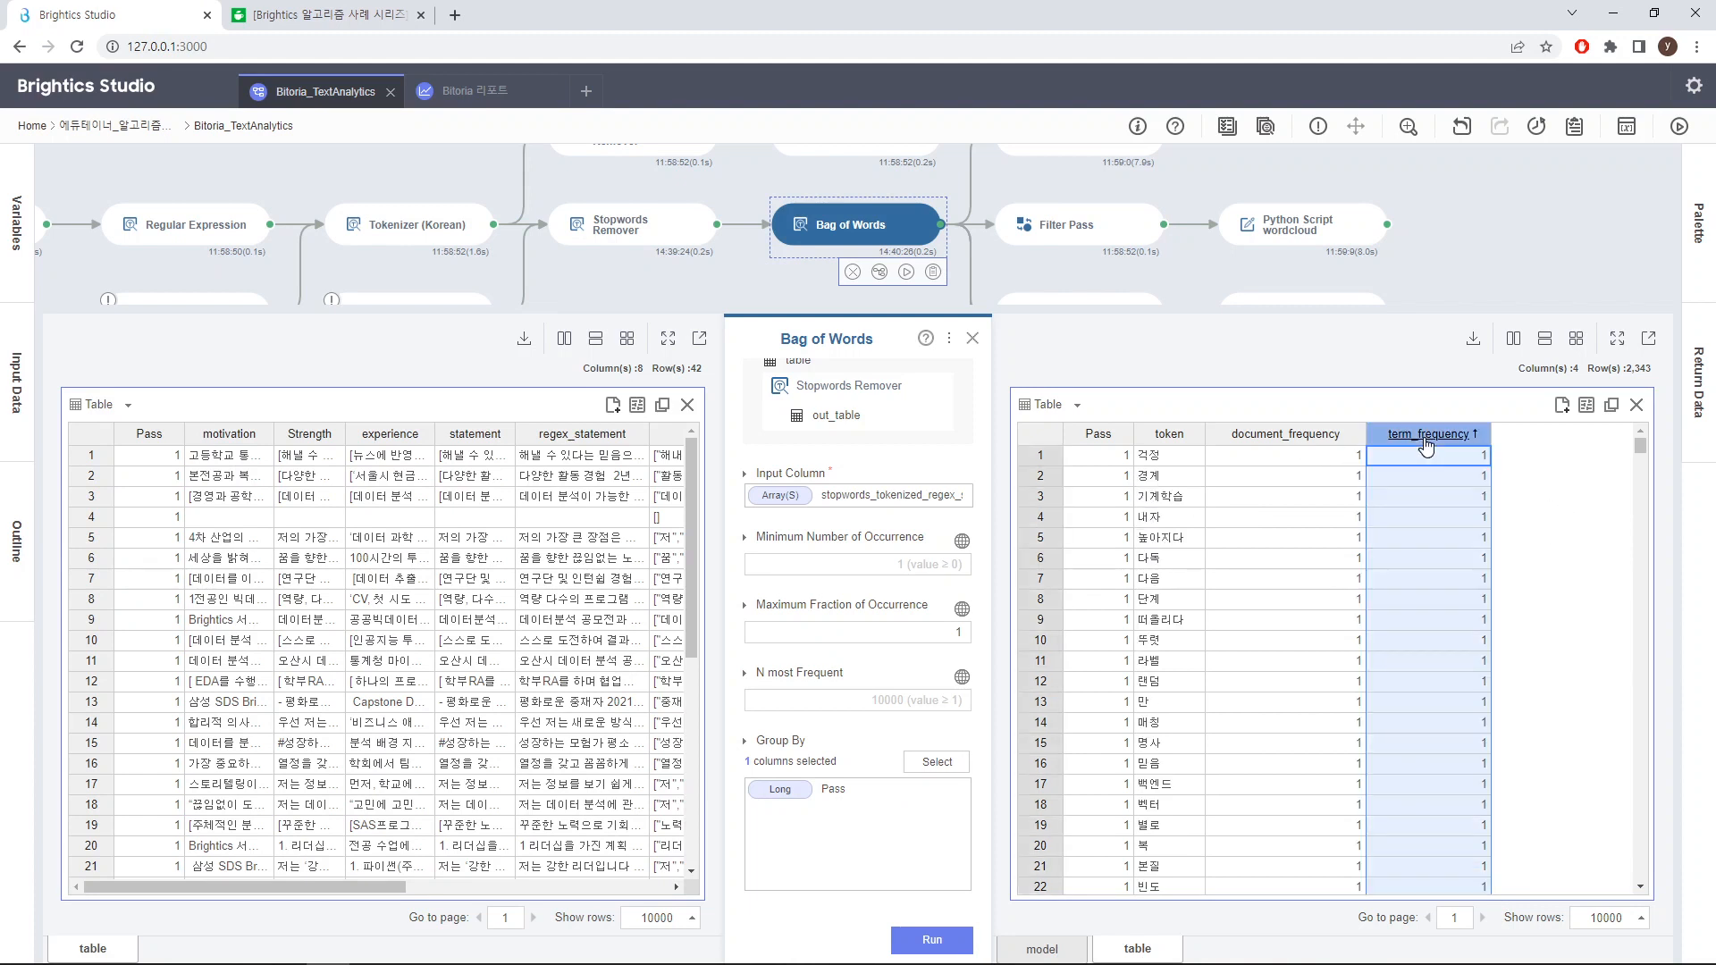
left_click(1427, 437)
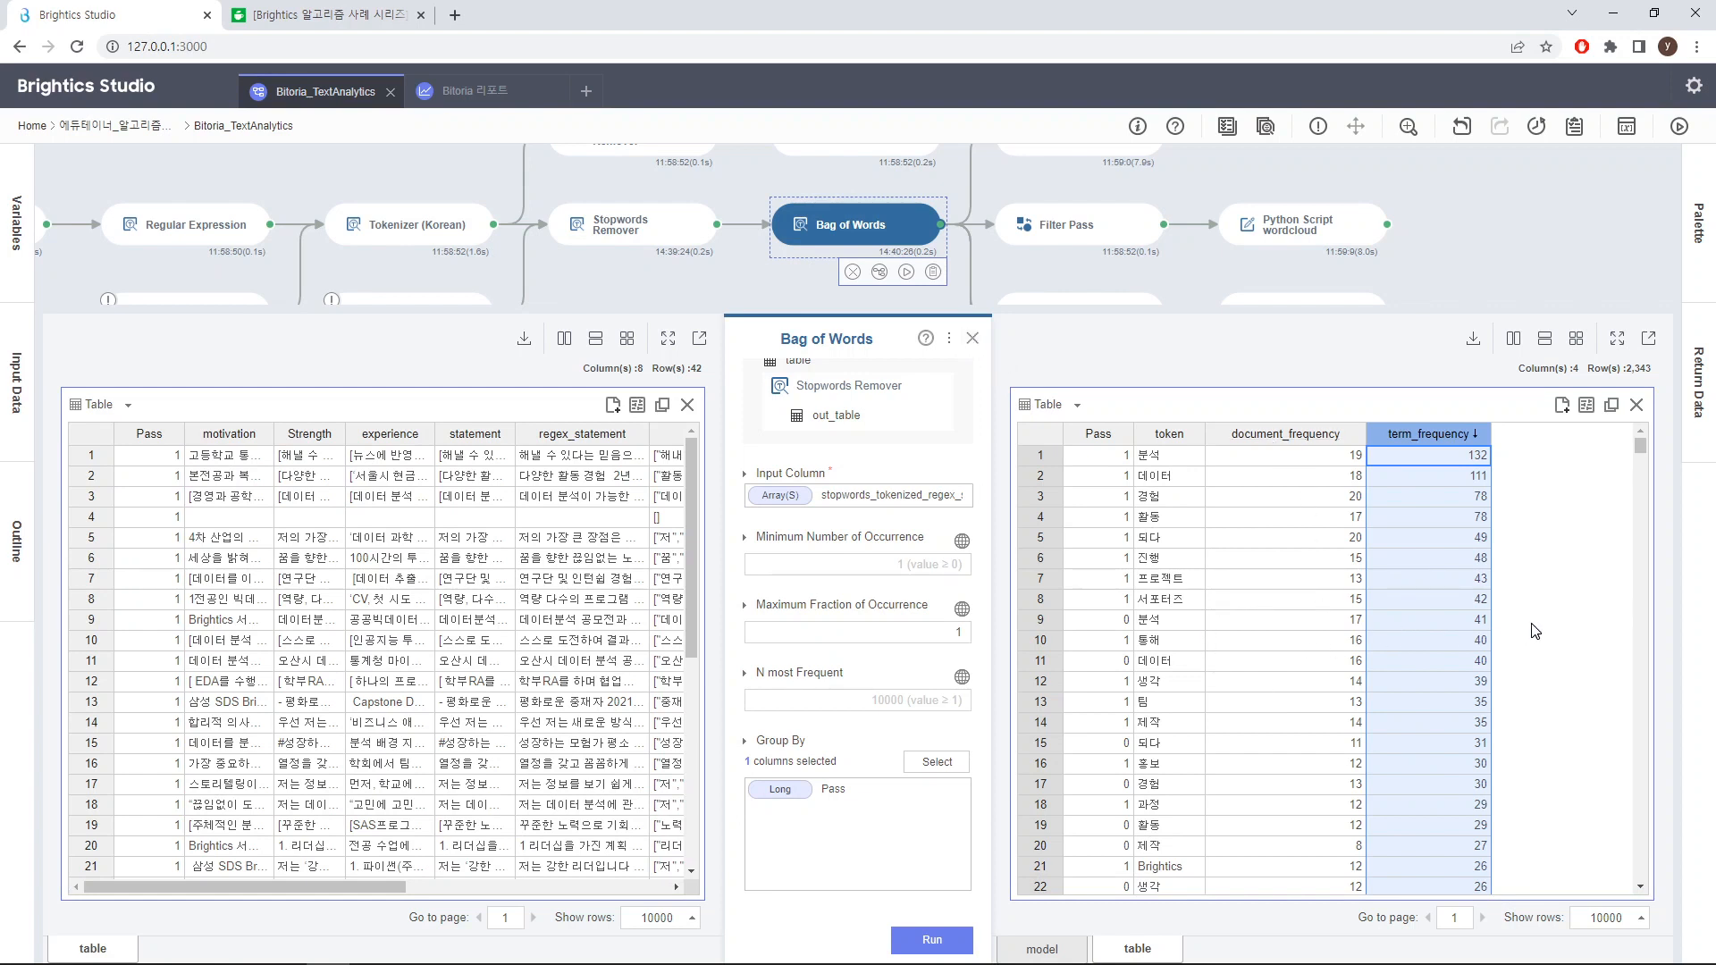
scroll(1535, 627, "down", 2)
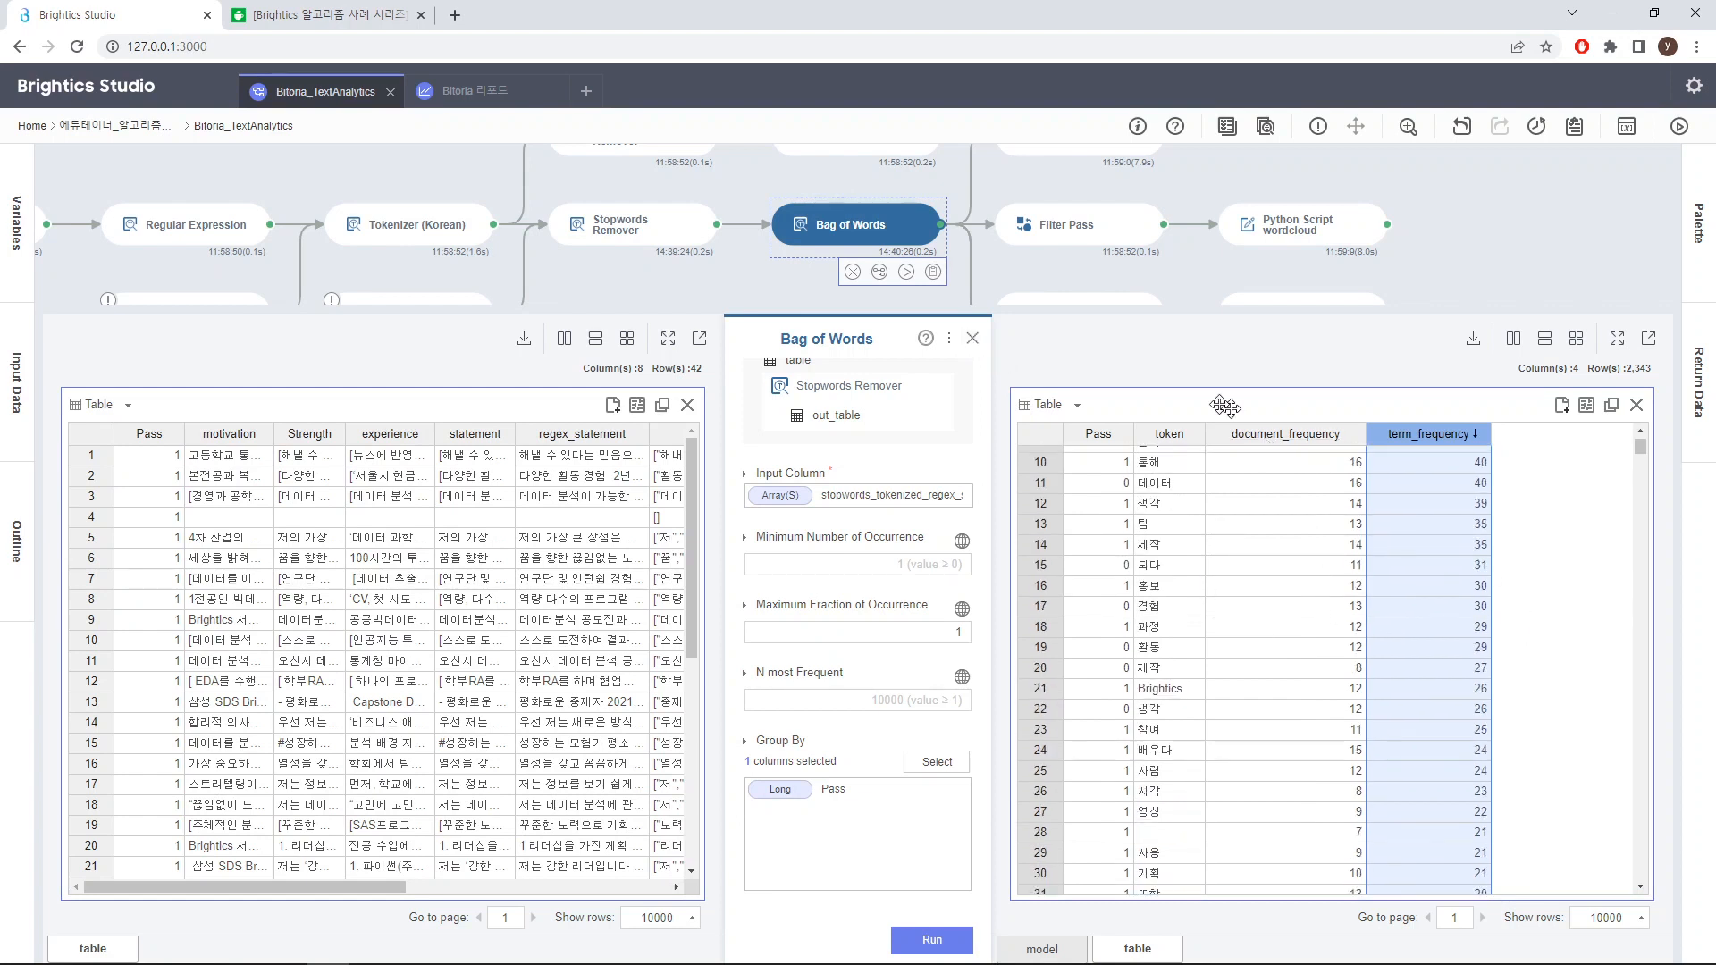
left_click(972, 337)
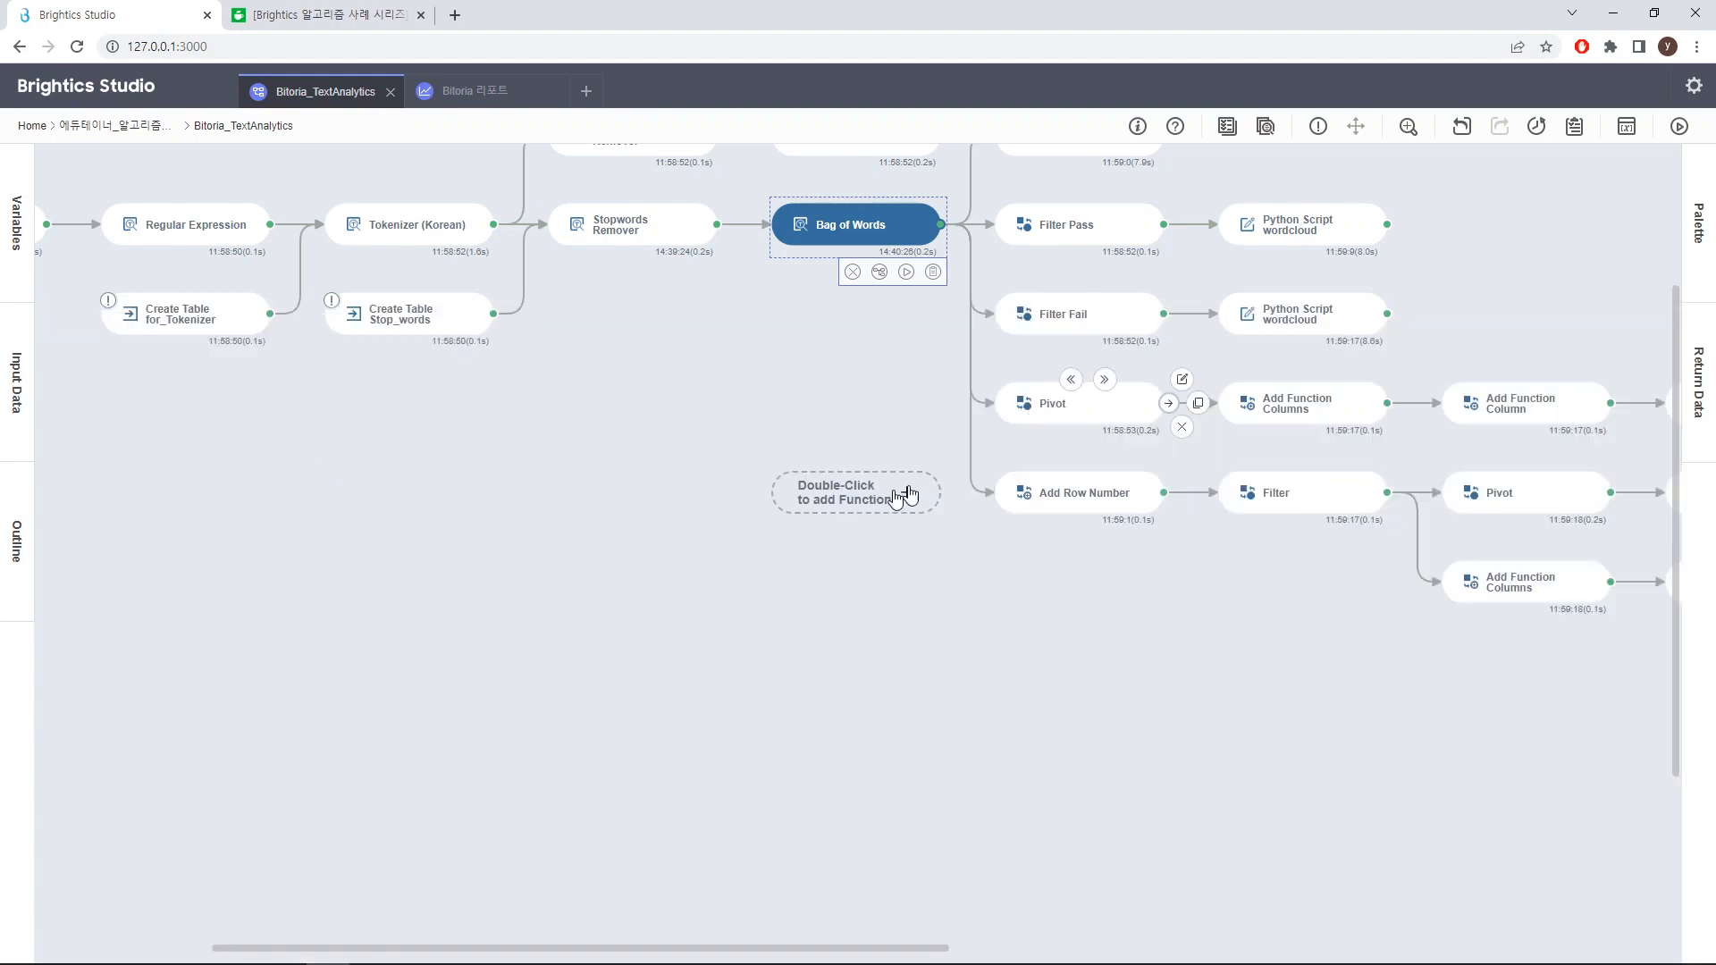
Open the Python Script function that draws the word cloud and examine the import lines in its full script
scroll(855, 503, "up", 3)
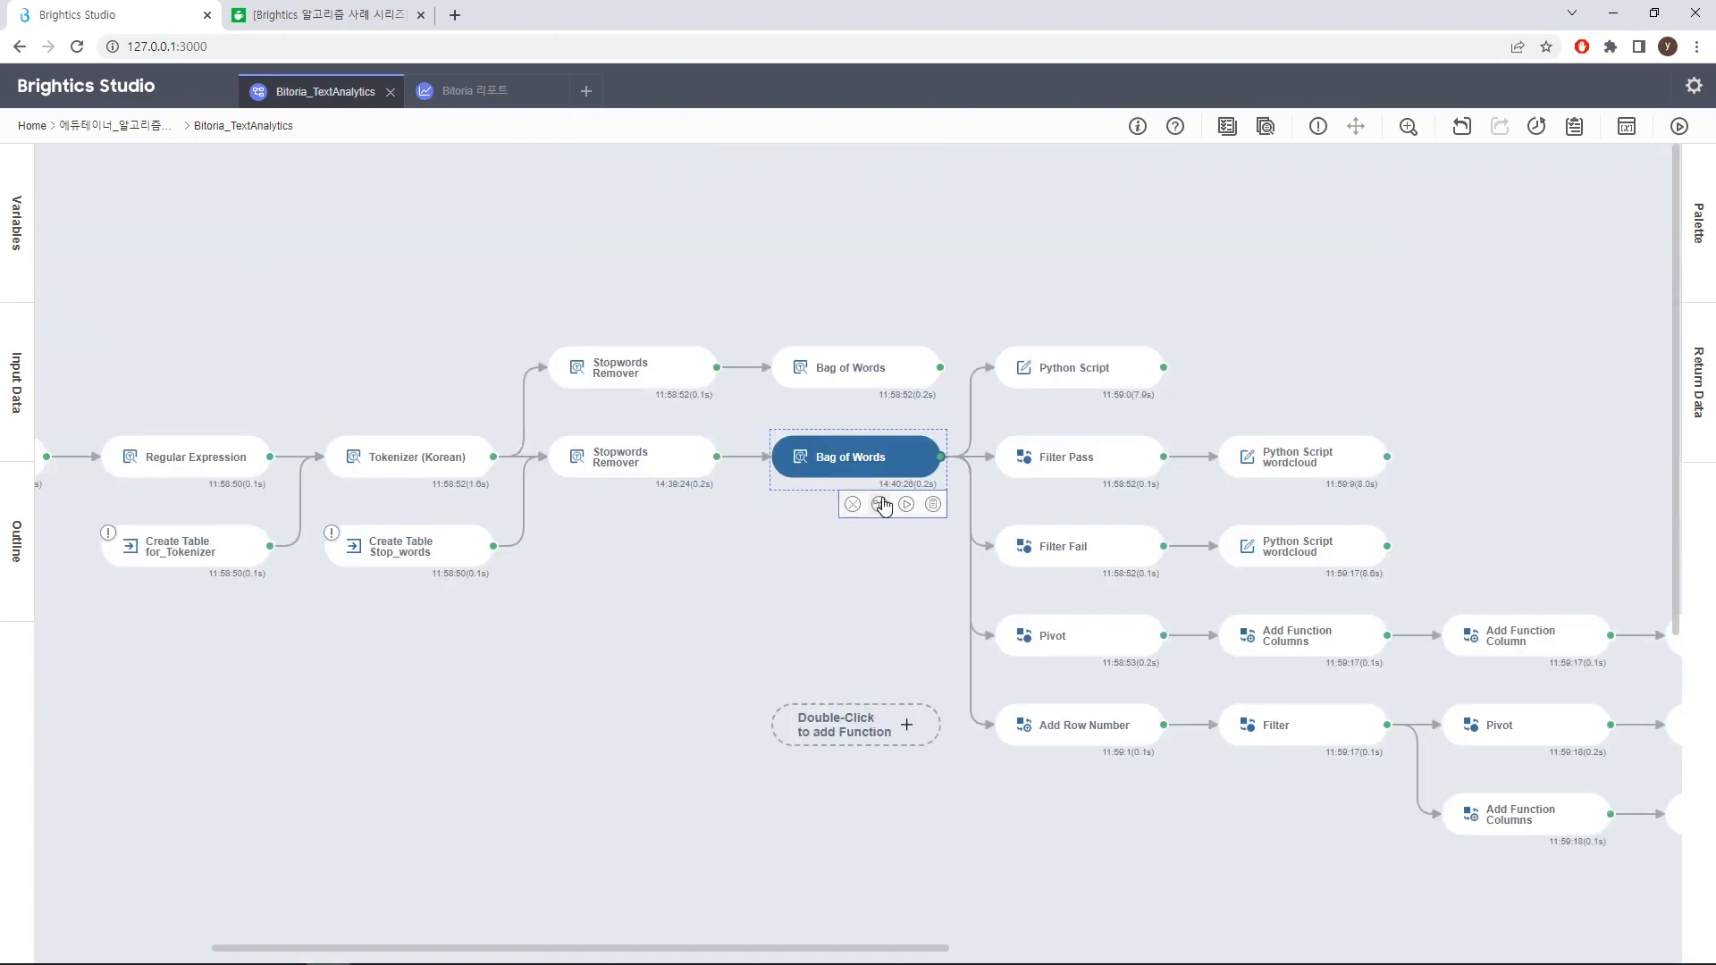
mouse_move(1079, 384)
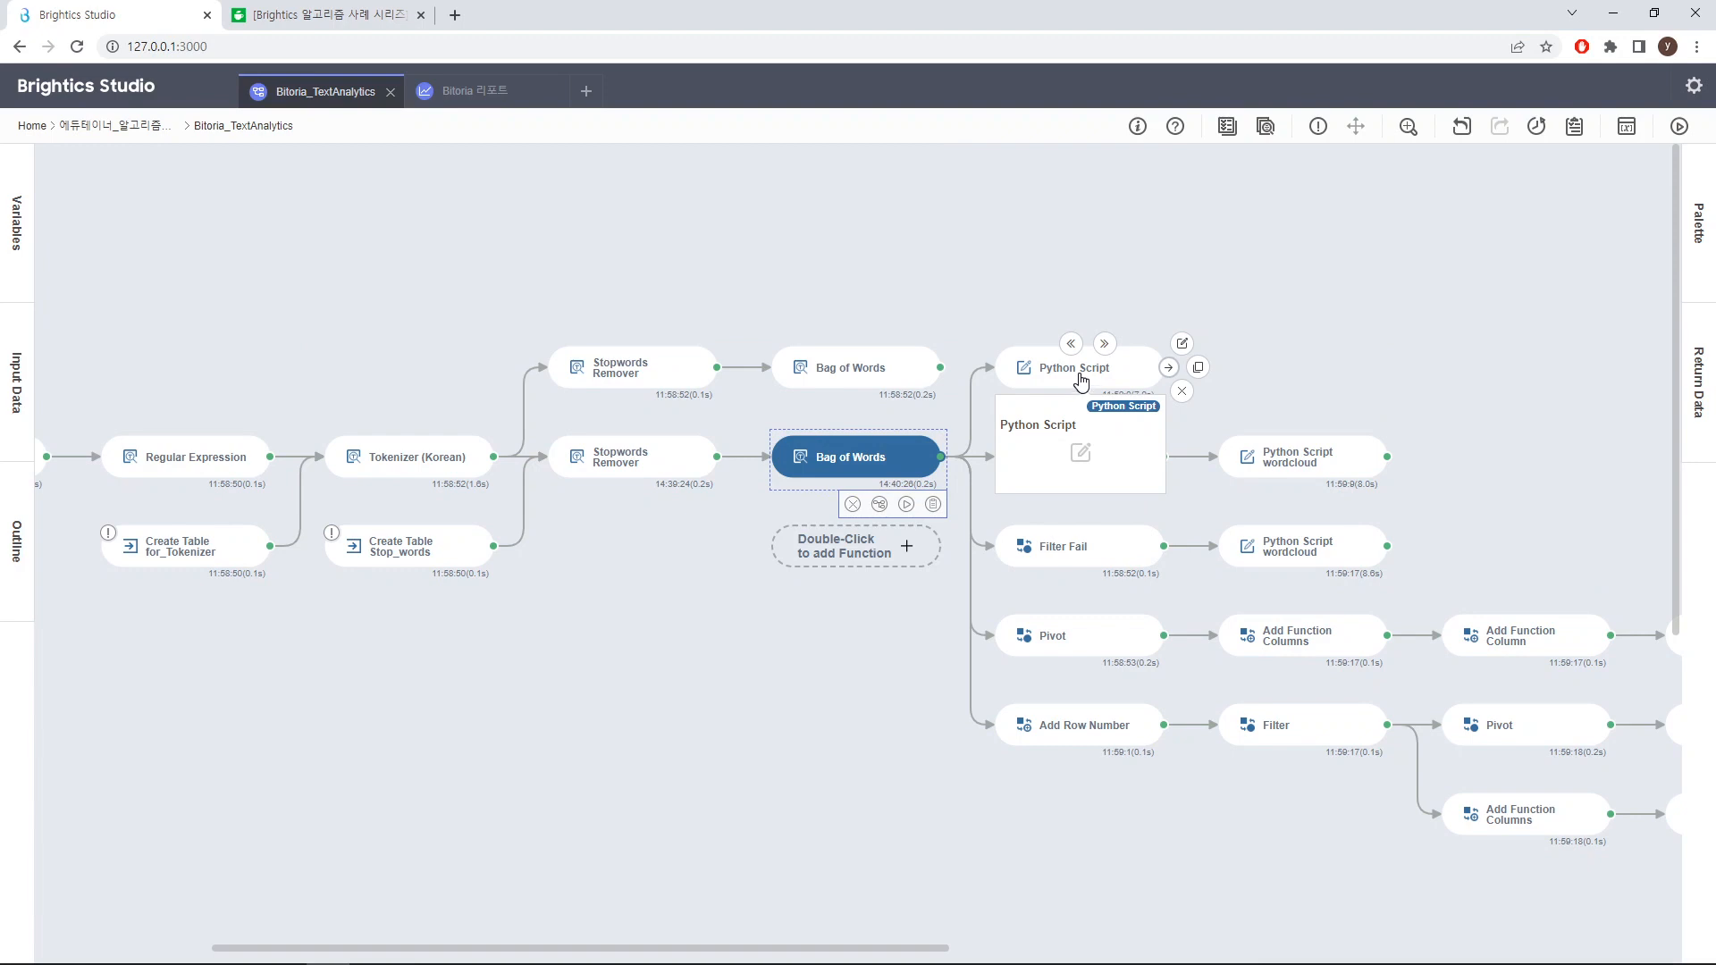
double_click(1081, 381)
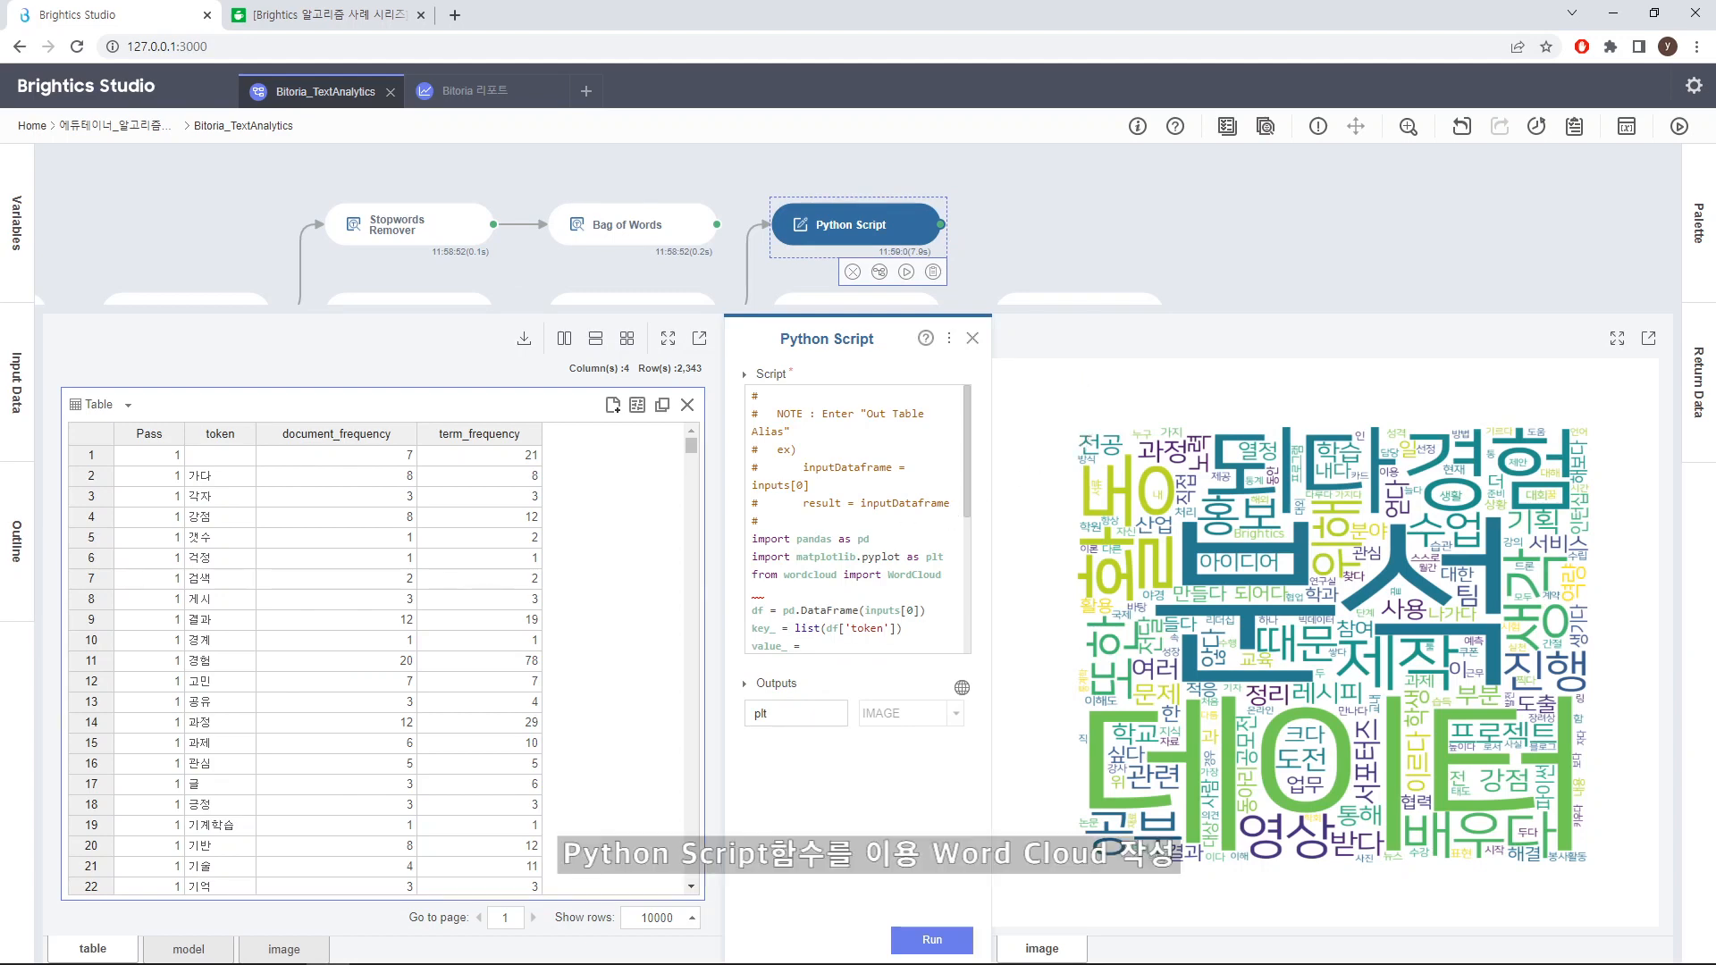
left_click(855, 520)
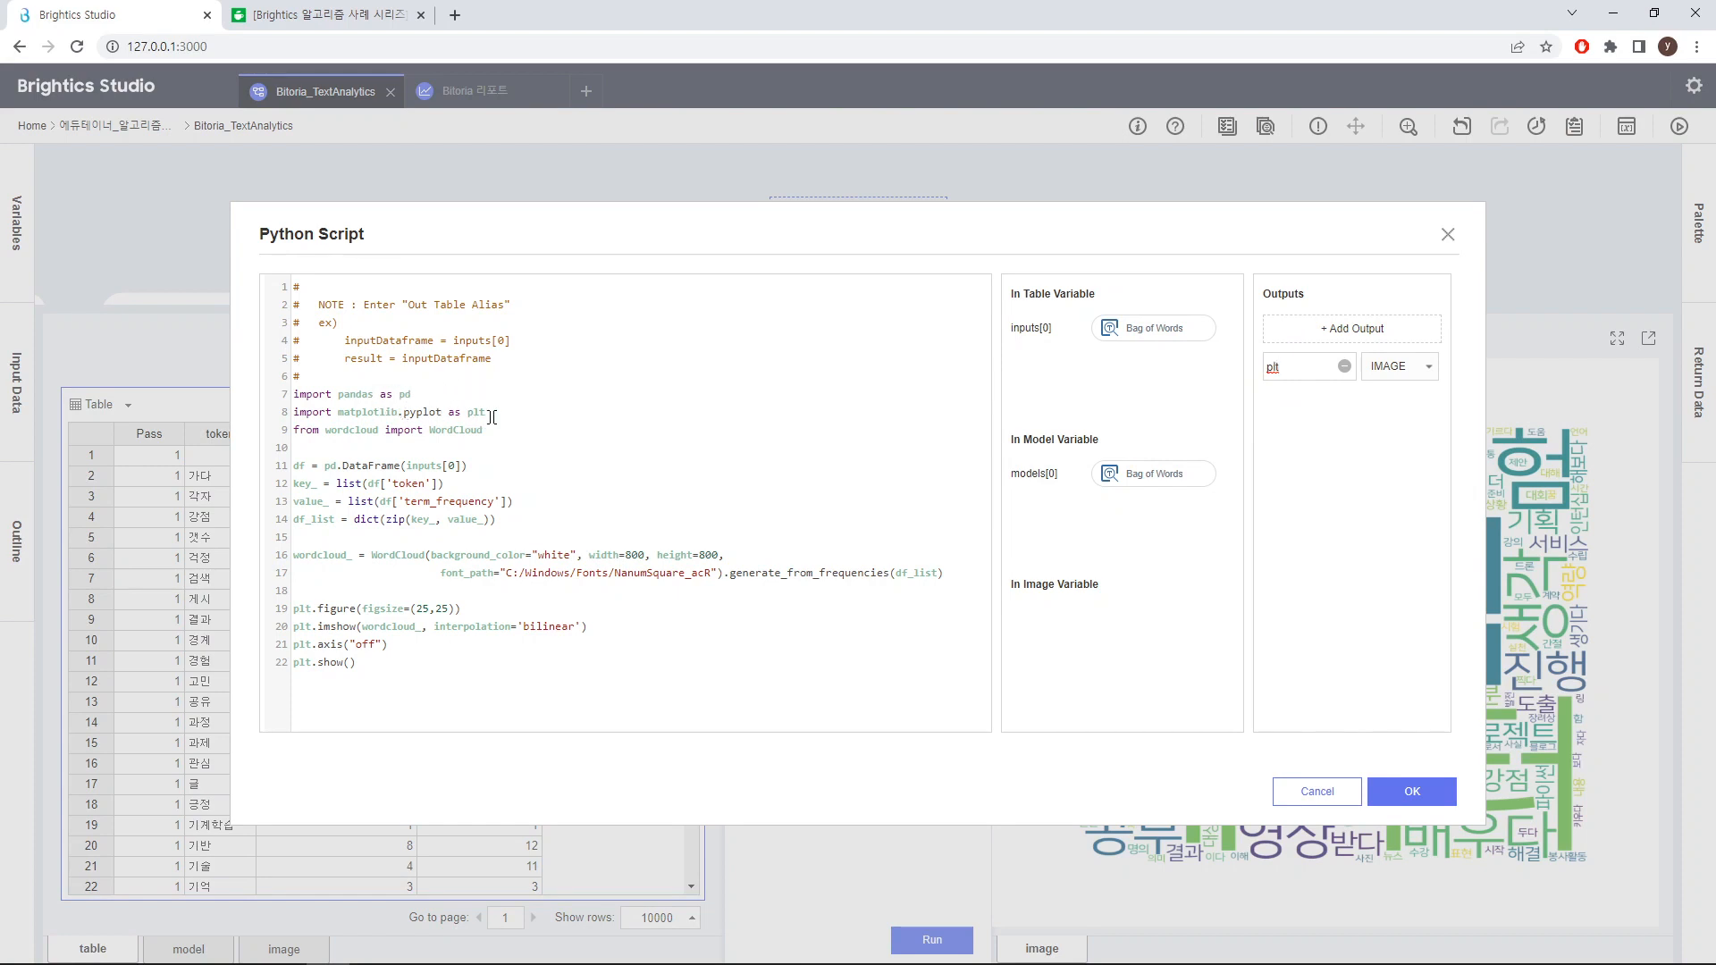
left_click_drag(493, 417, 282, 414)
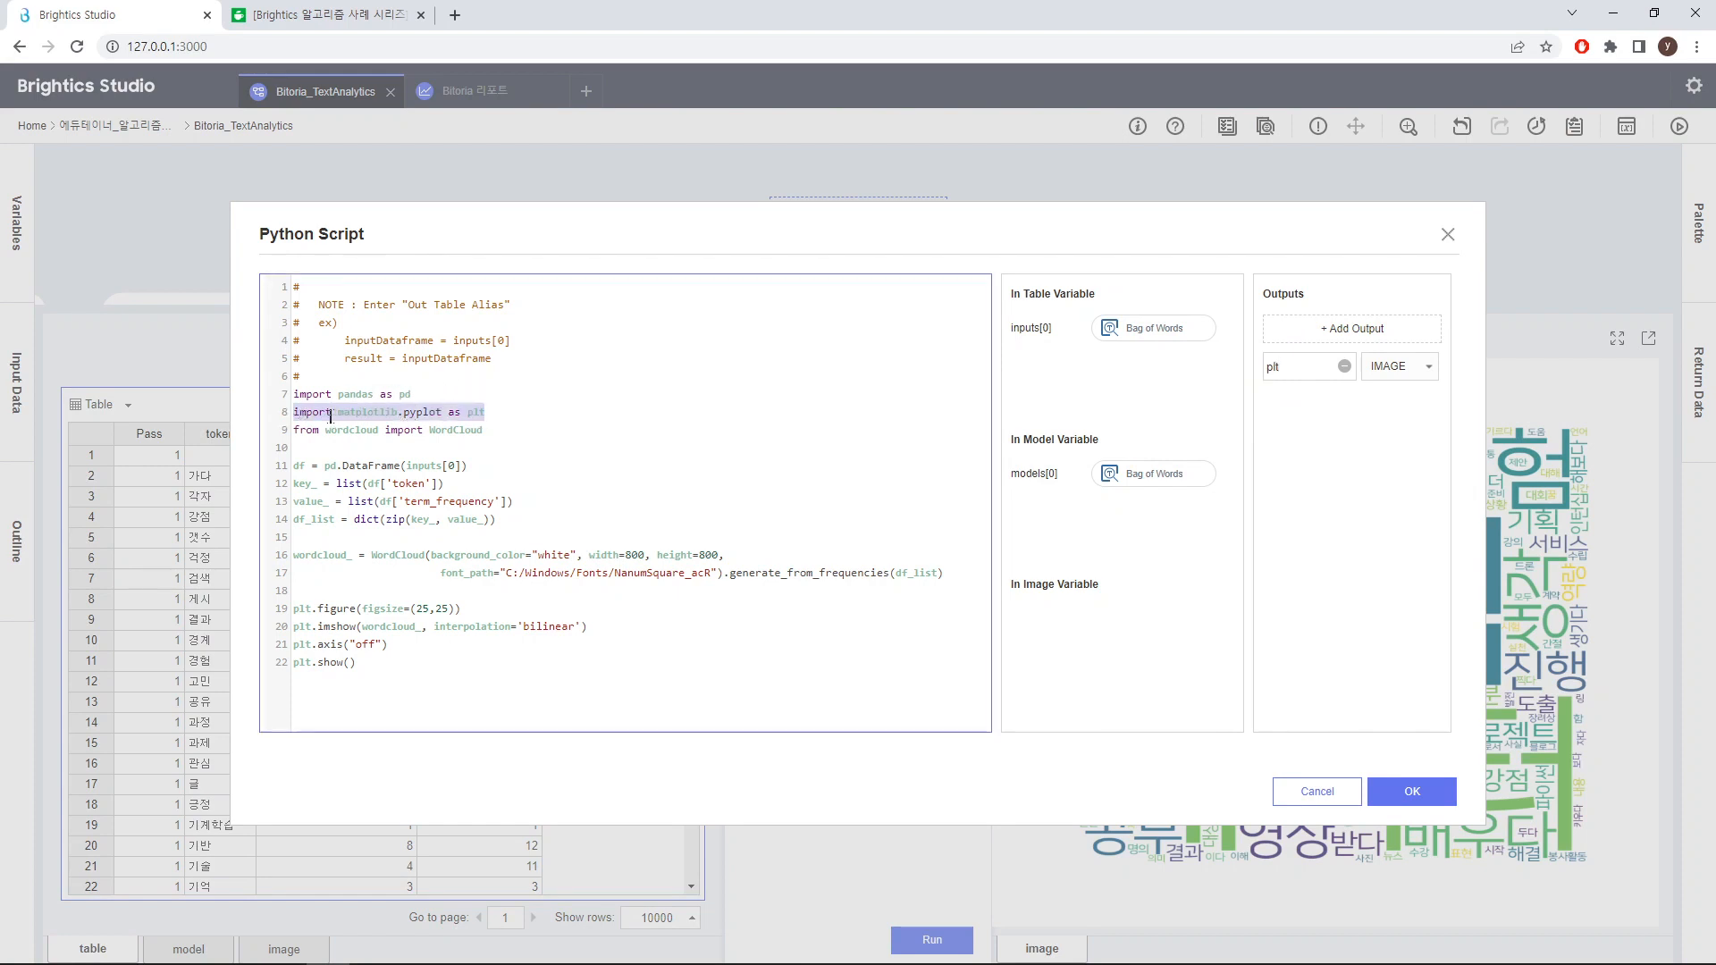
left_click(520, 413)
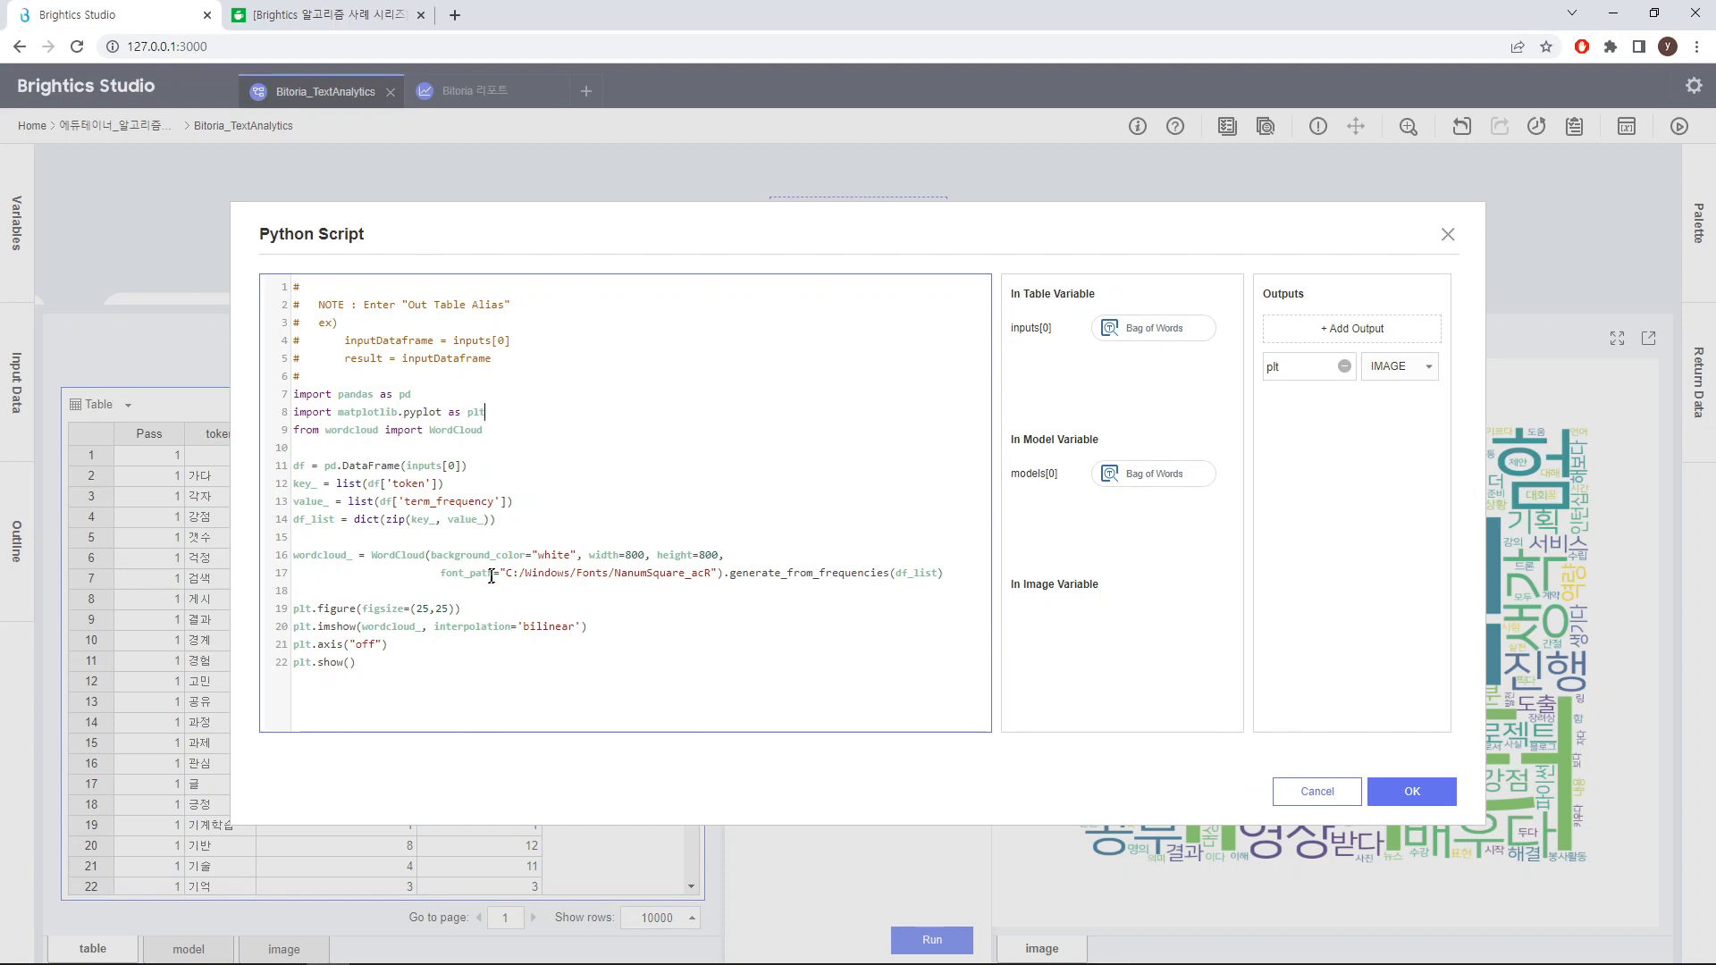
Examine the font_path "C:/Windows/Fonts/NanumSquare_acR" in the WordCloud call, compare the script with the word cloud image, and reopen the script
left_click_drag(506, 573, 711, 573)
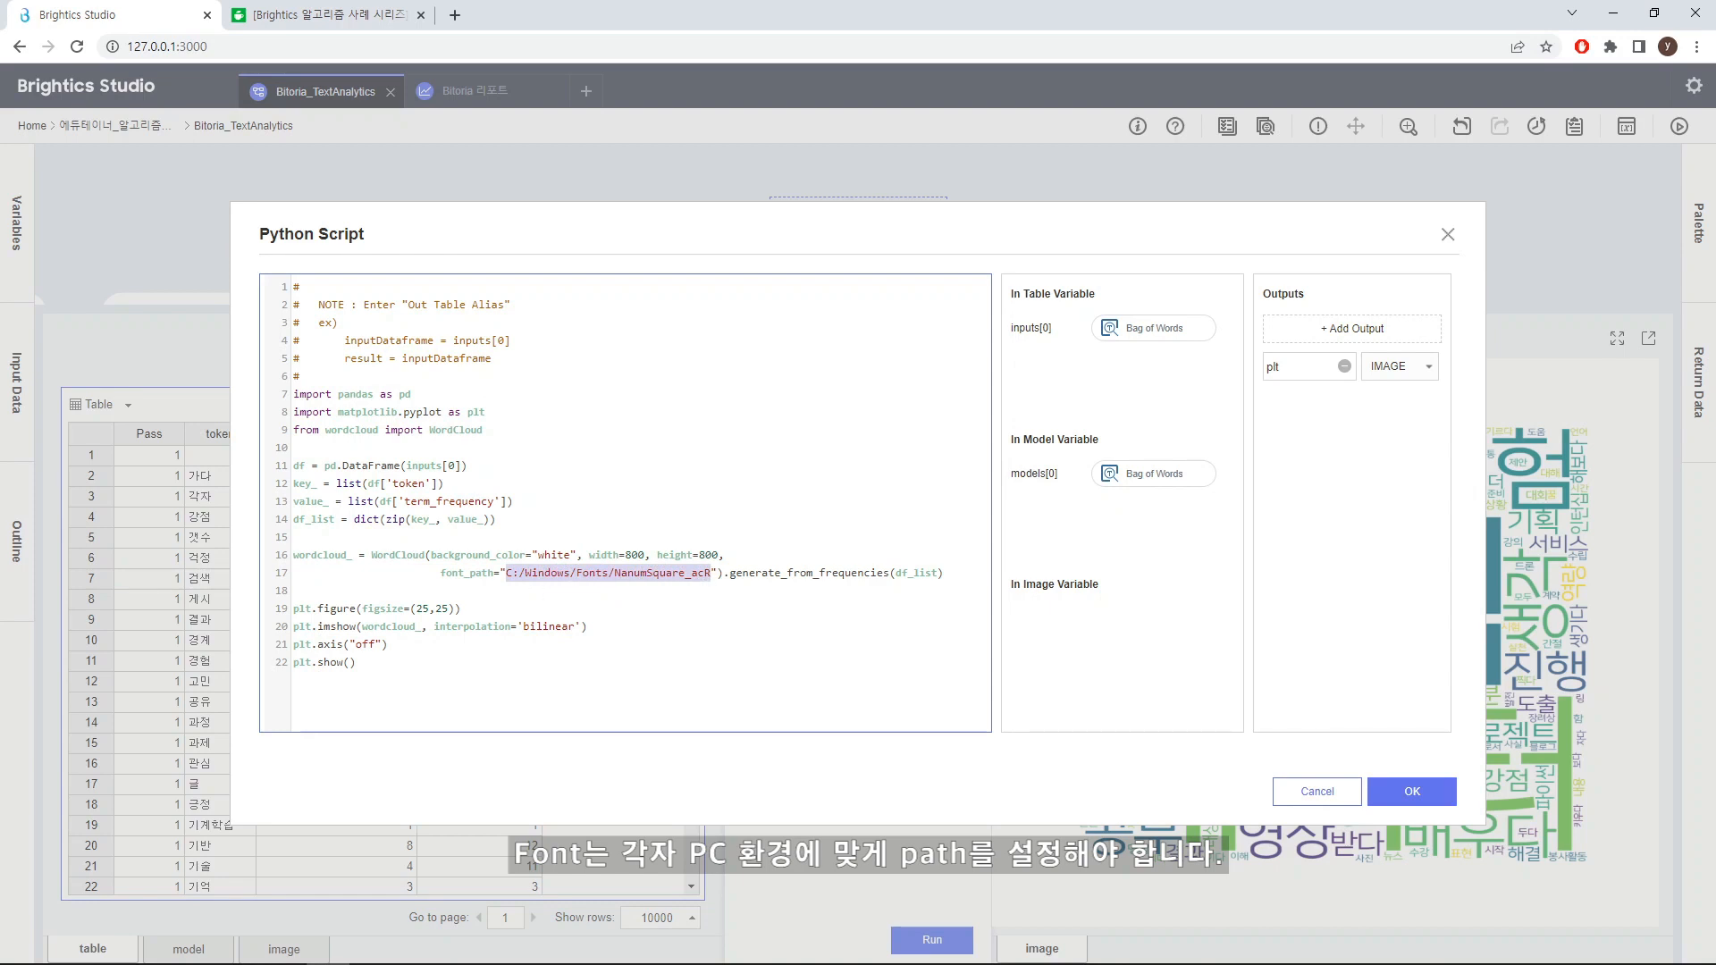
left_click(628, 587)
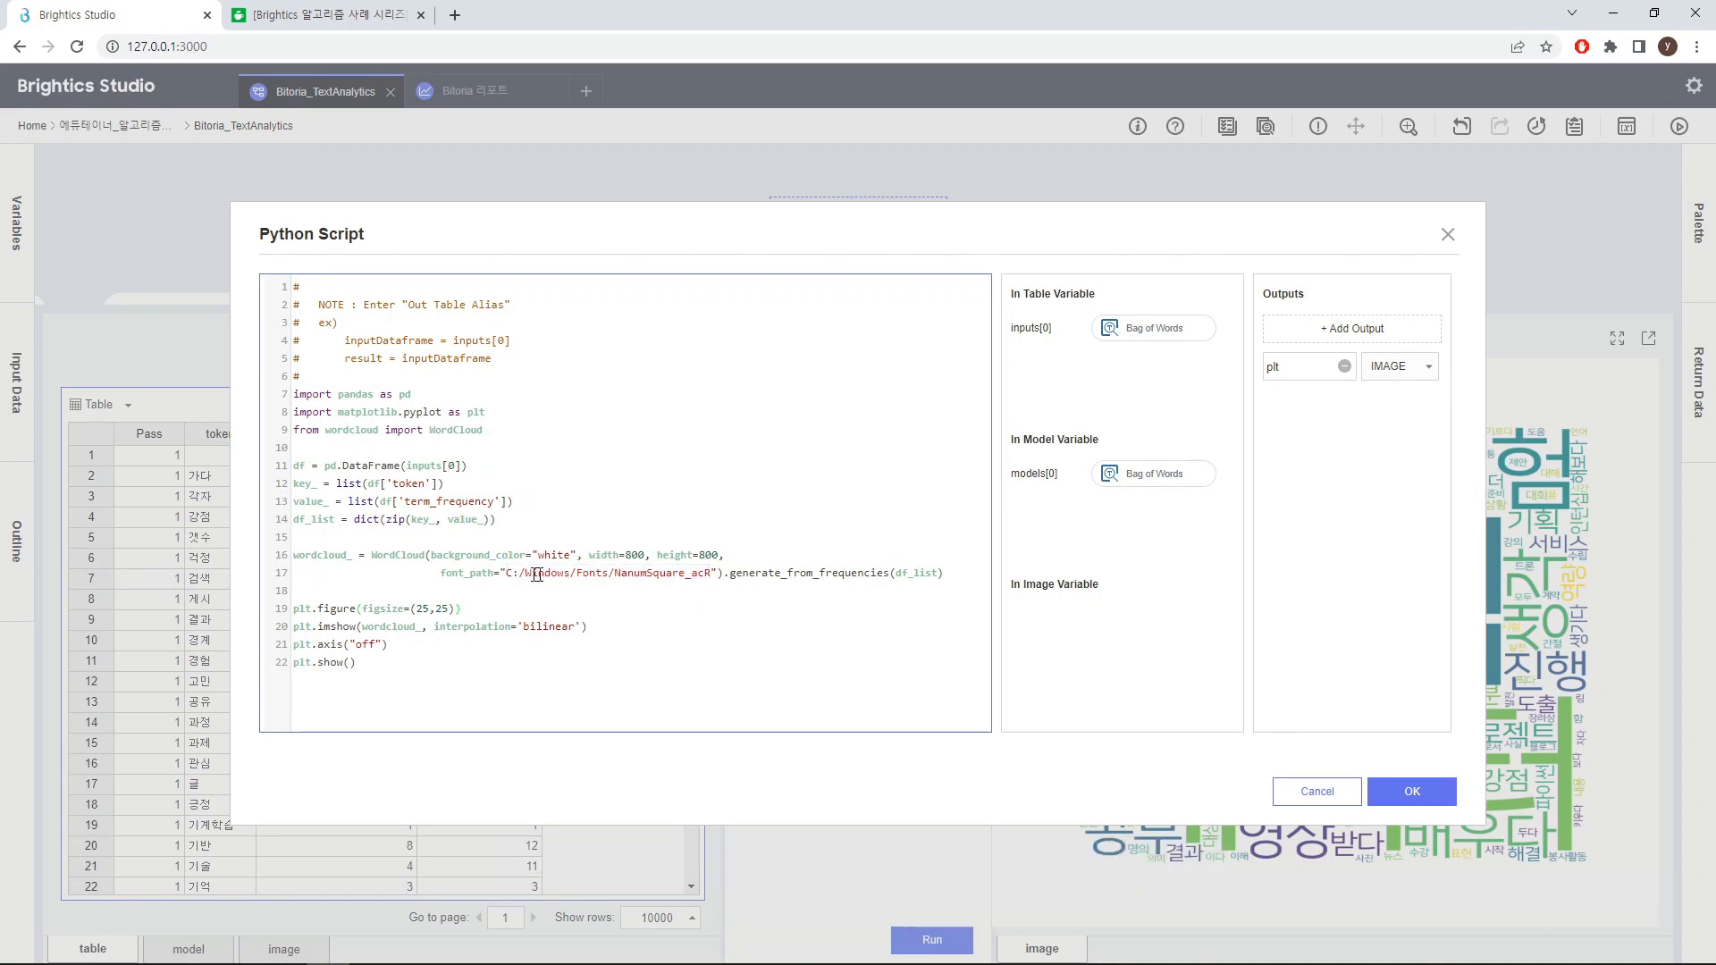
left_click_drag(500, 574, 714, 575)
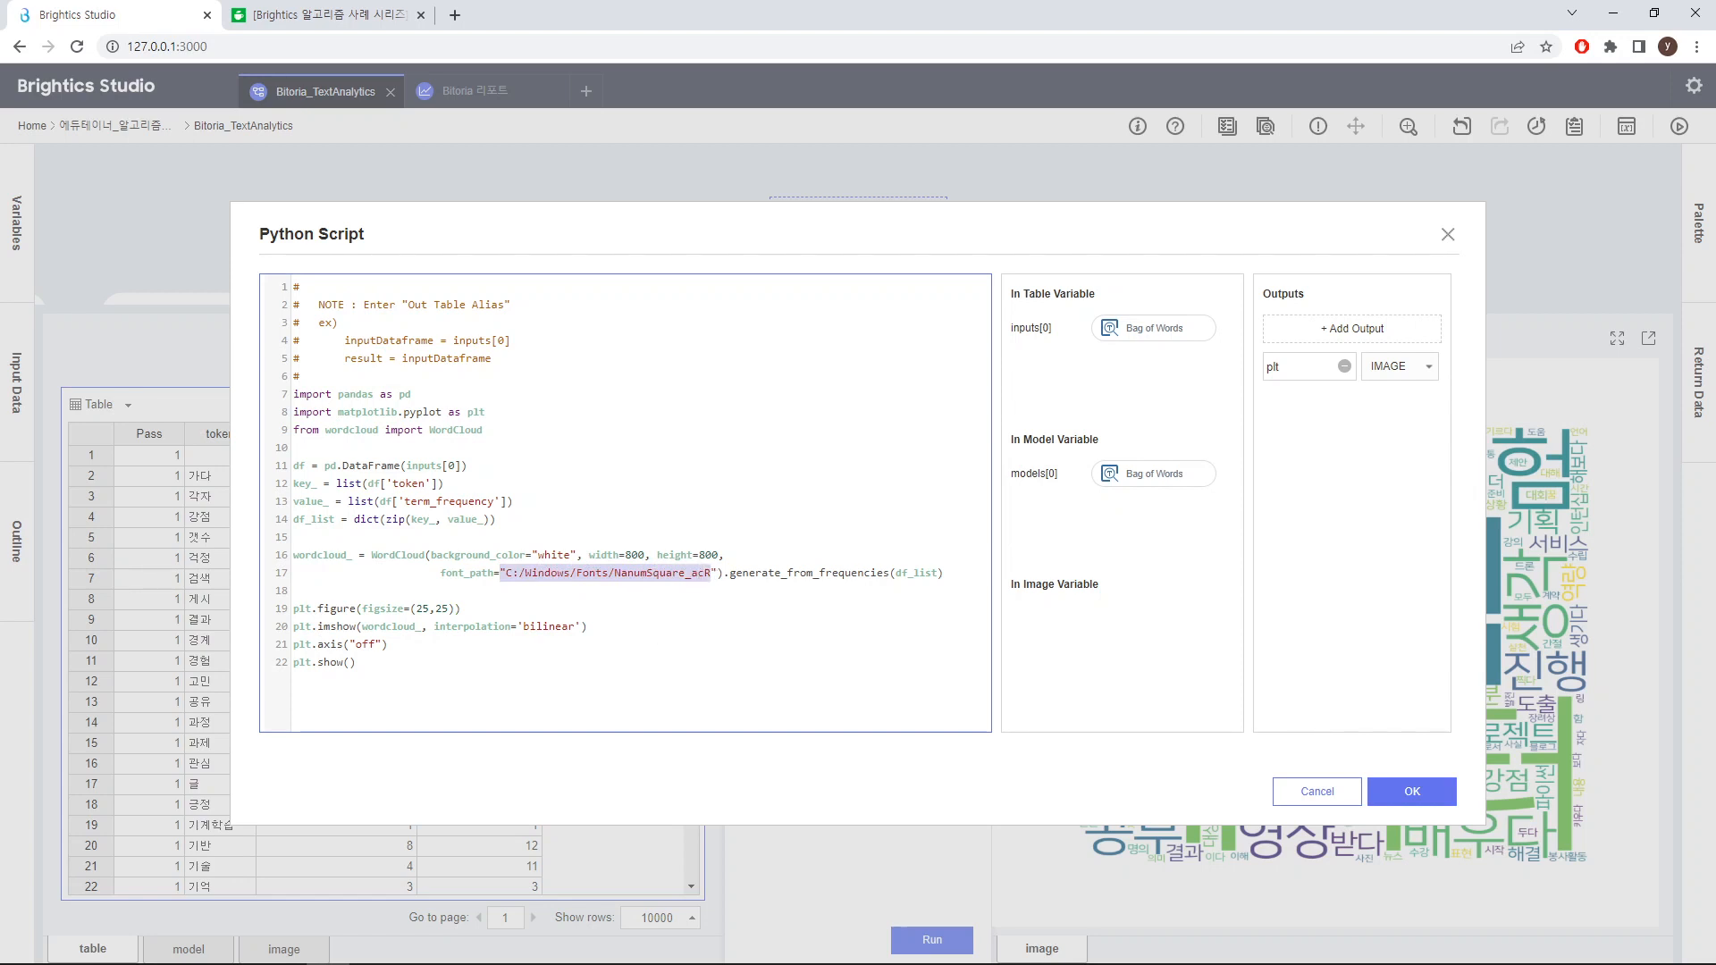
left_click(679, 627)
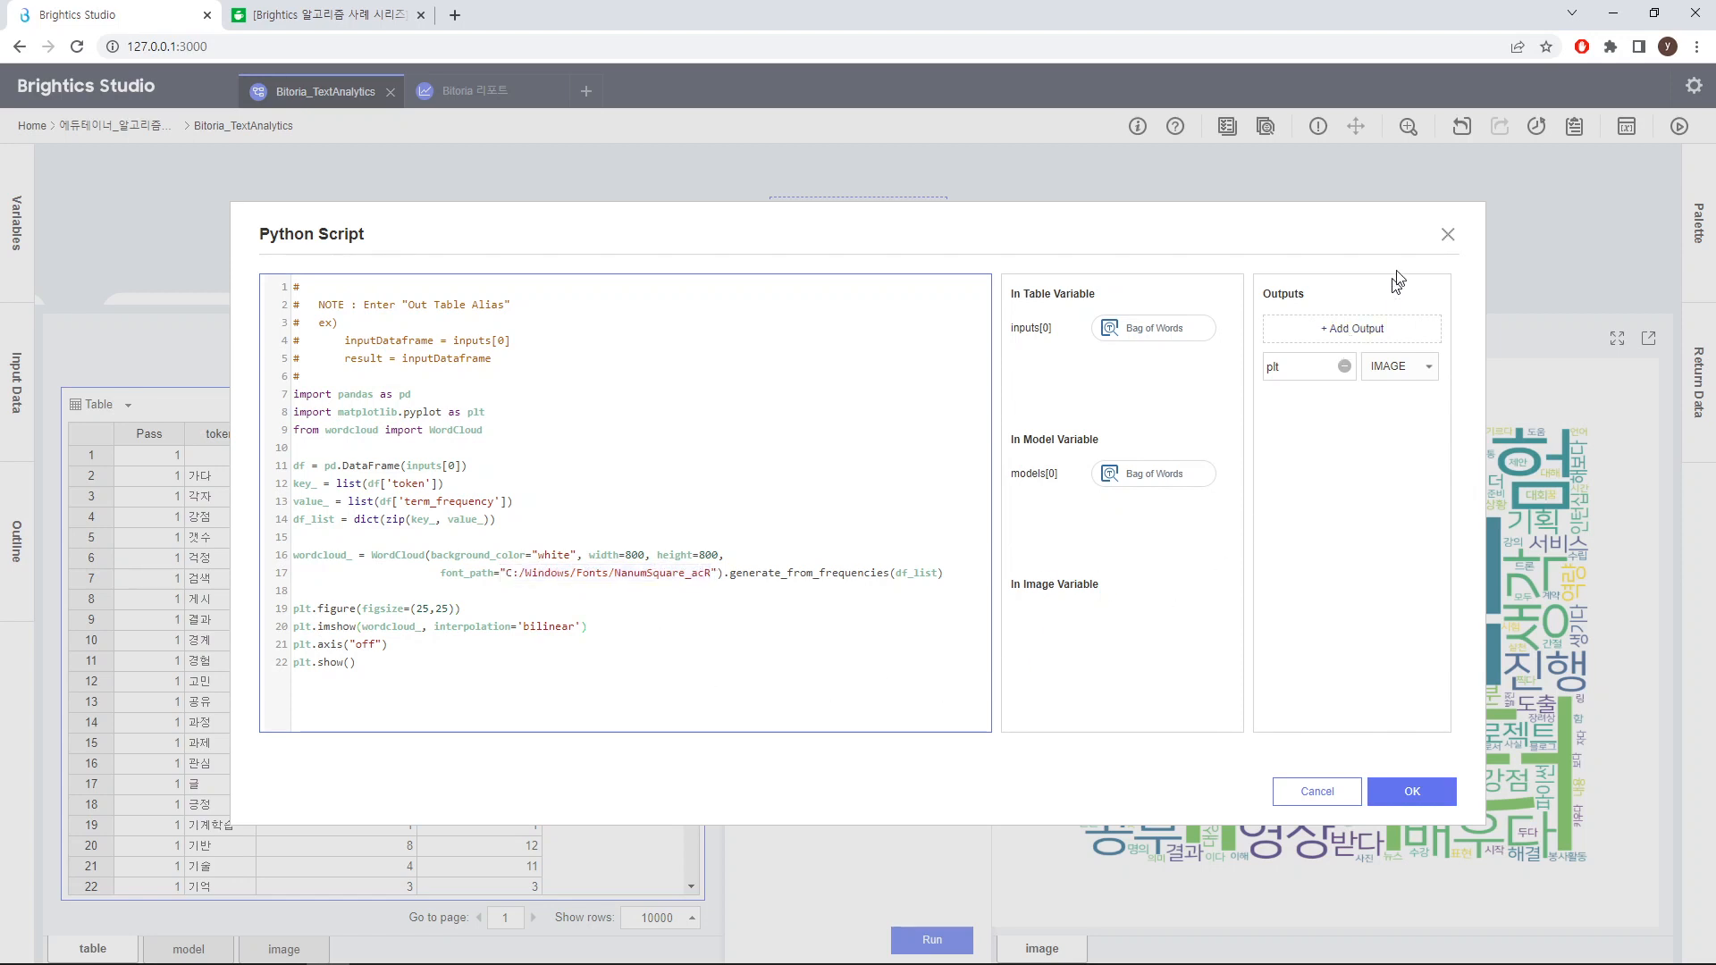
left_click(1442, 237)
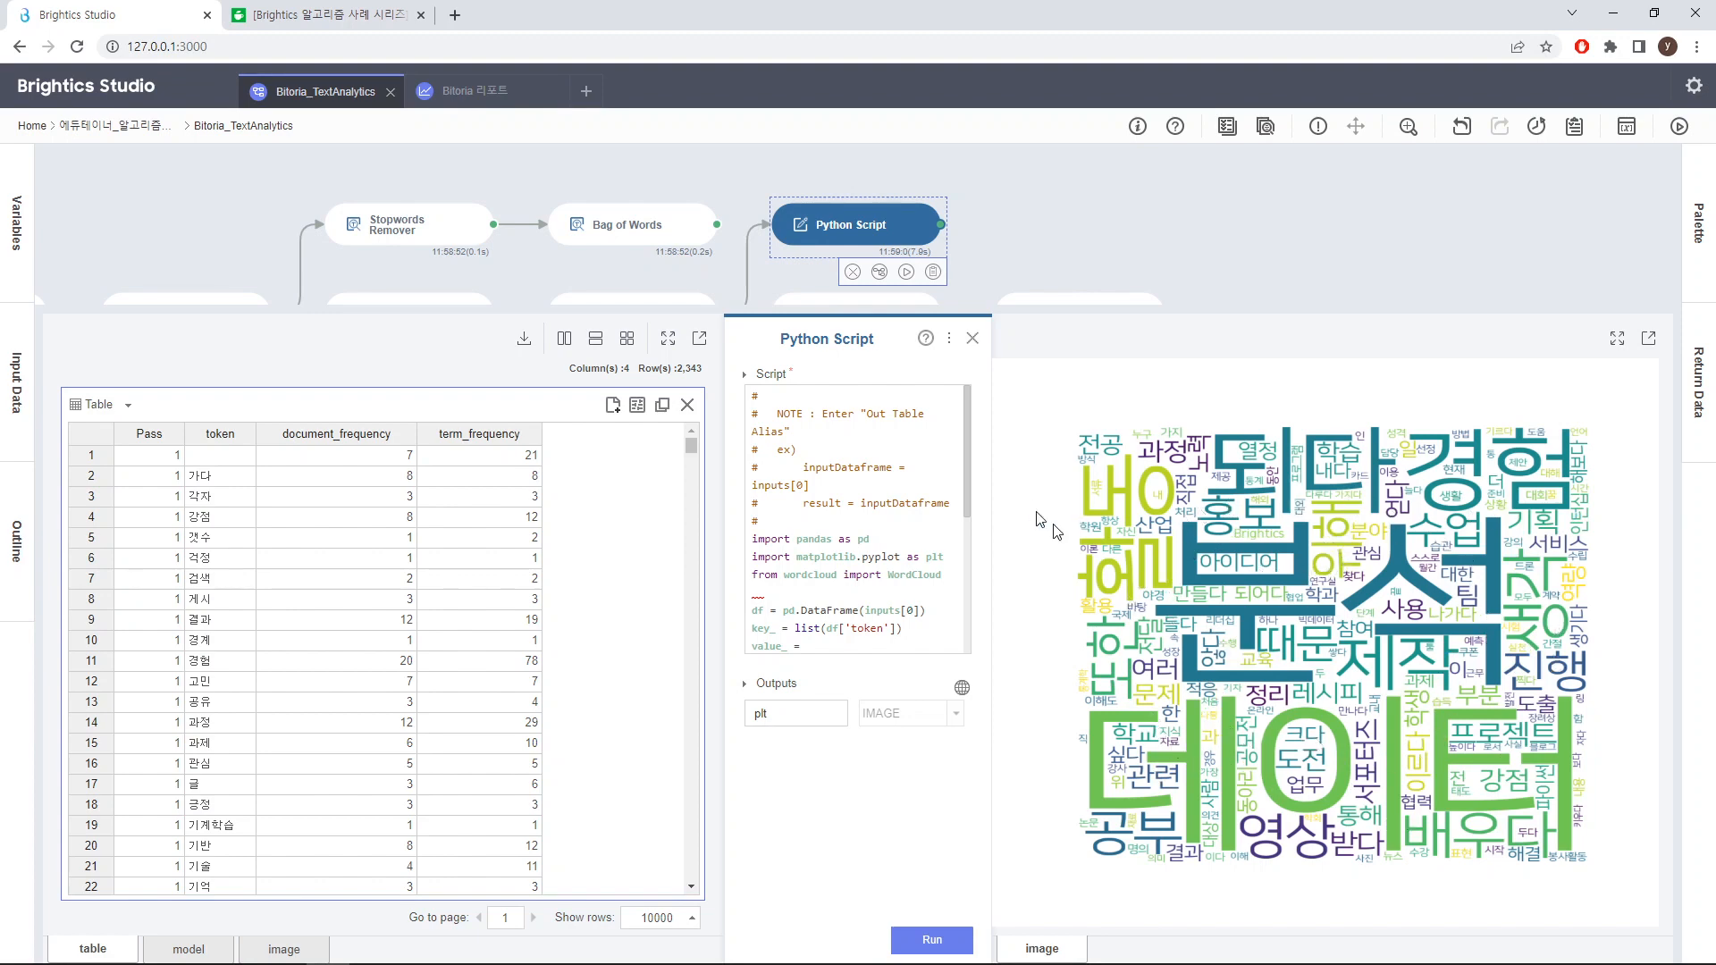
left_click(962, 463)
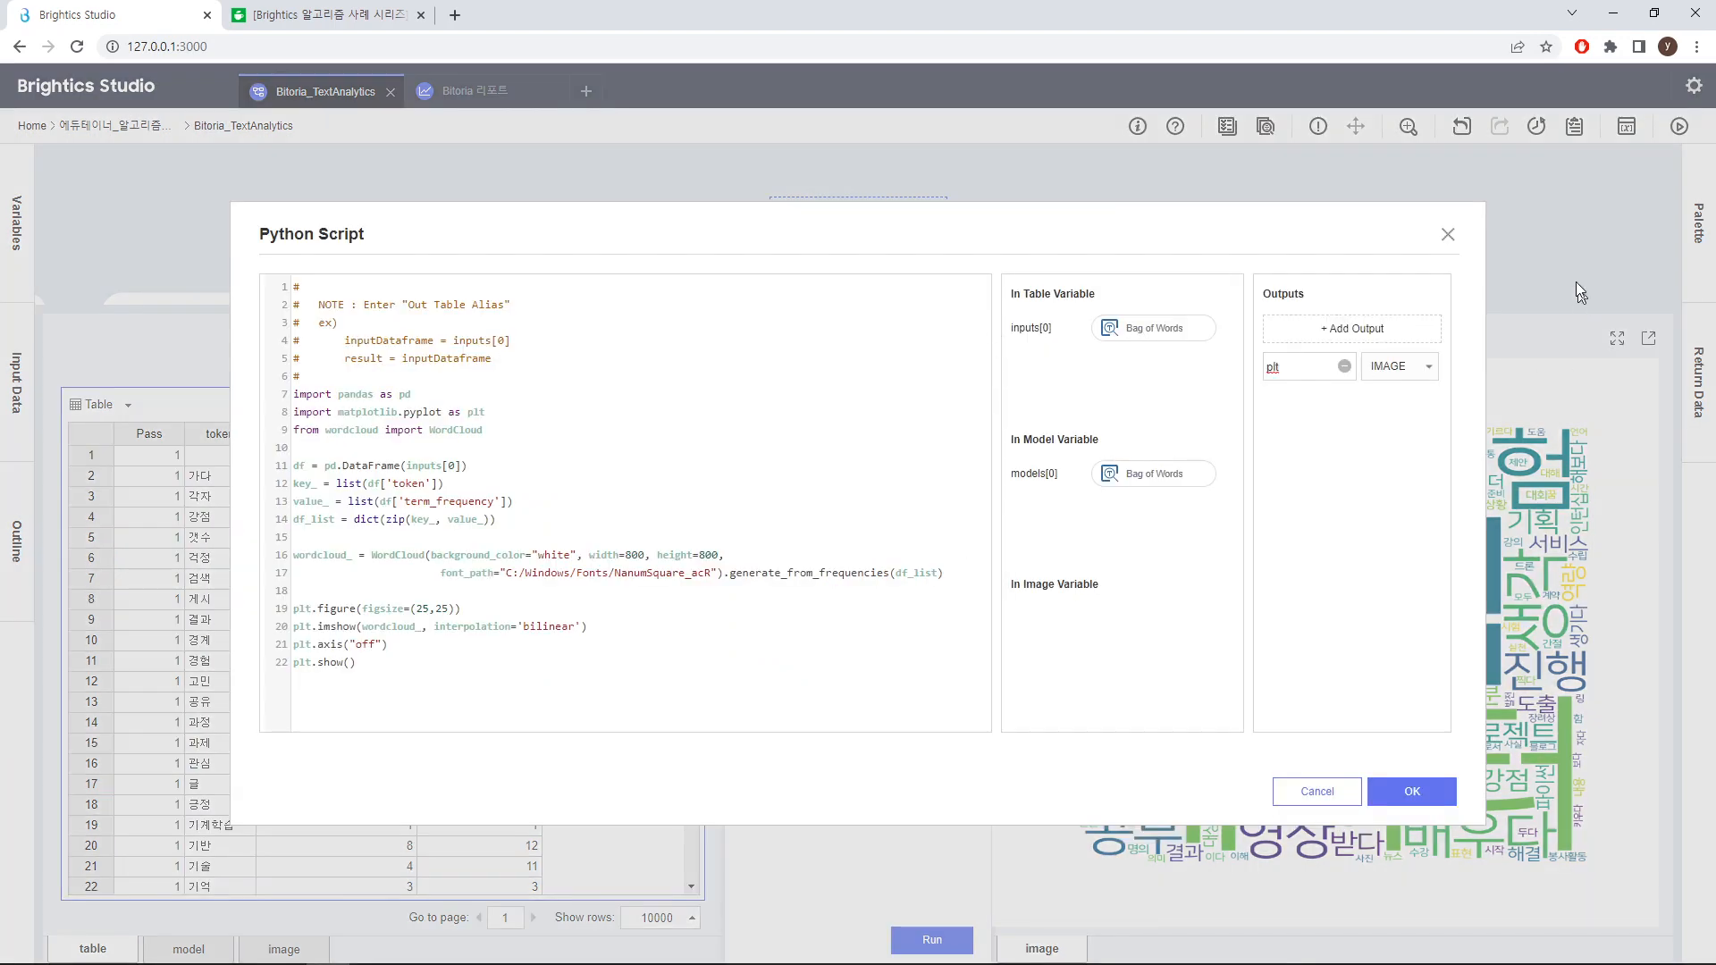
Close the full script, examine the Filter Pass condition and output table, and view the word cloud drawn from it
left_click(1448, 236)
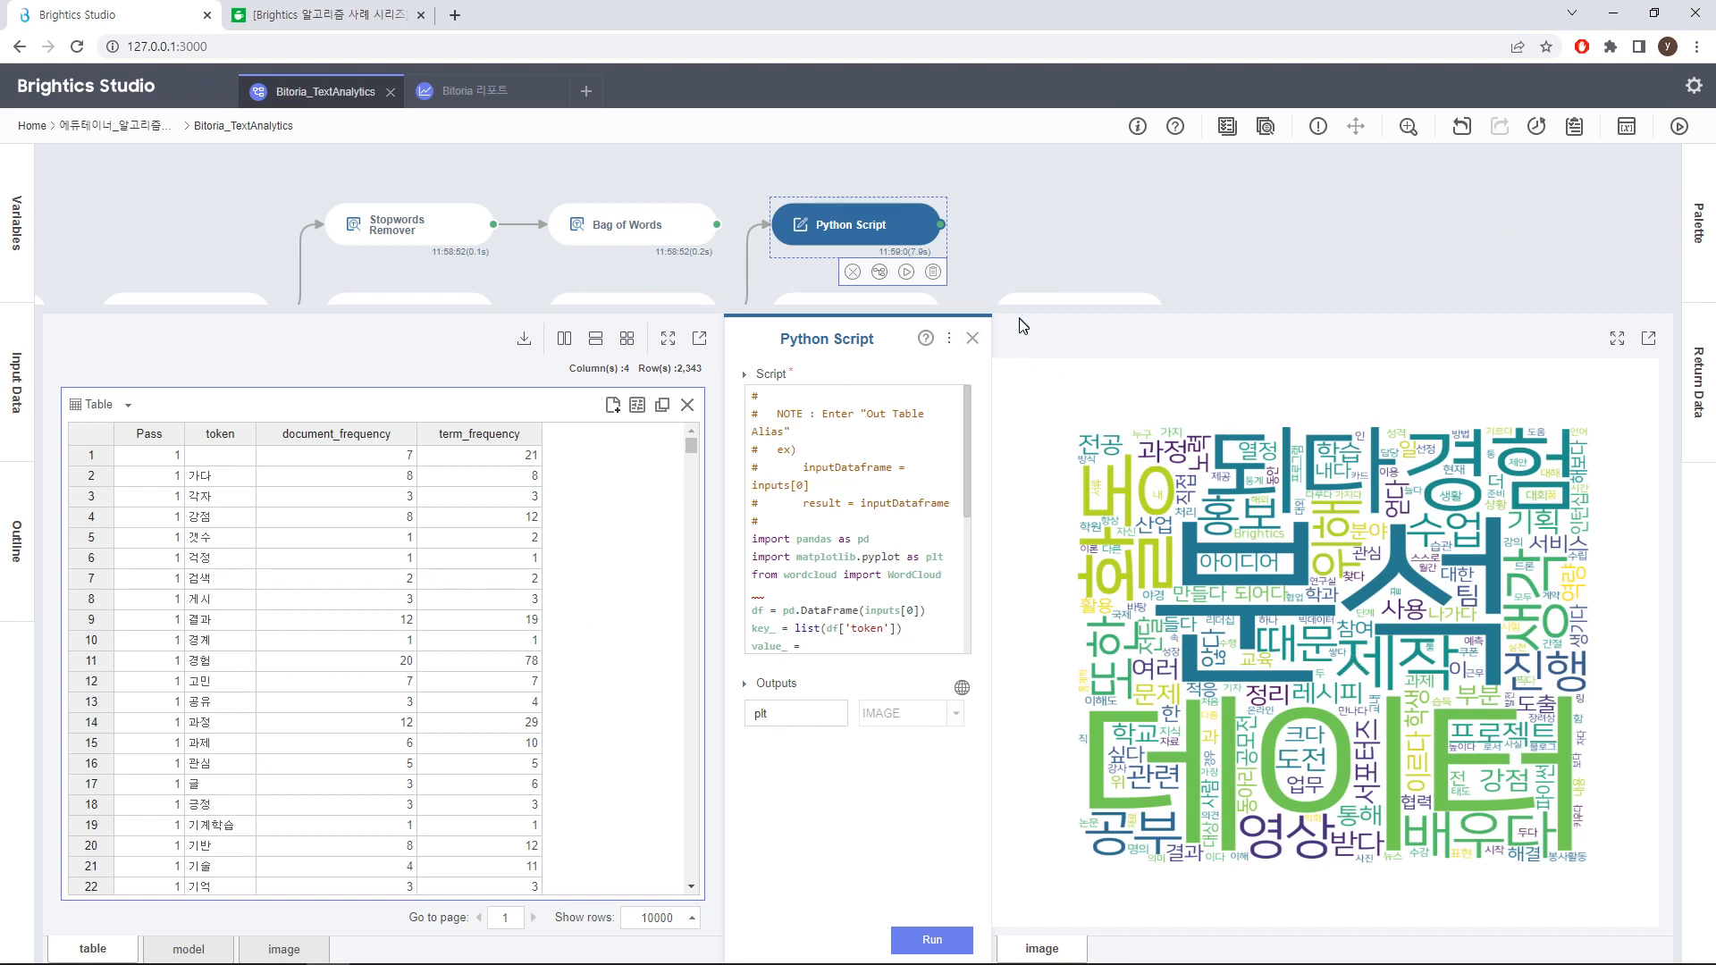
left_click(973, 341)
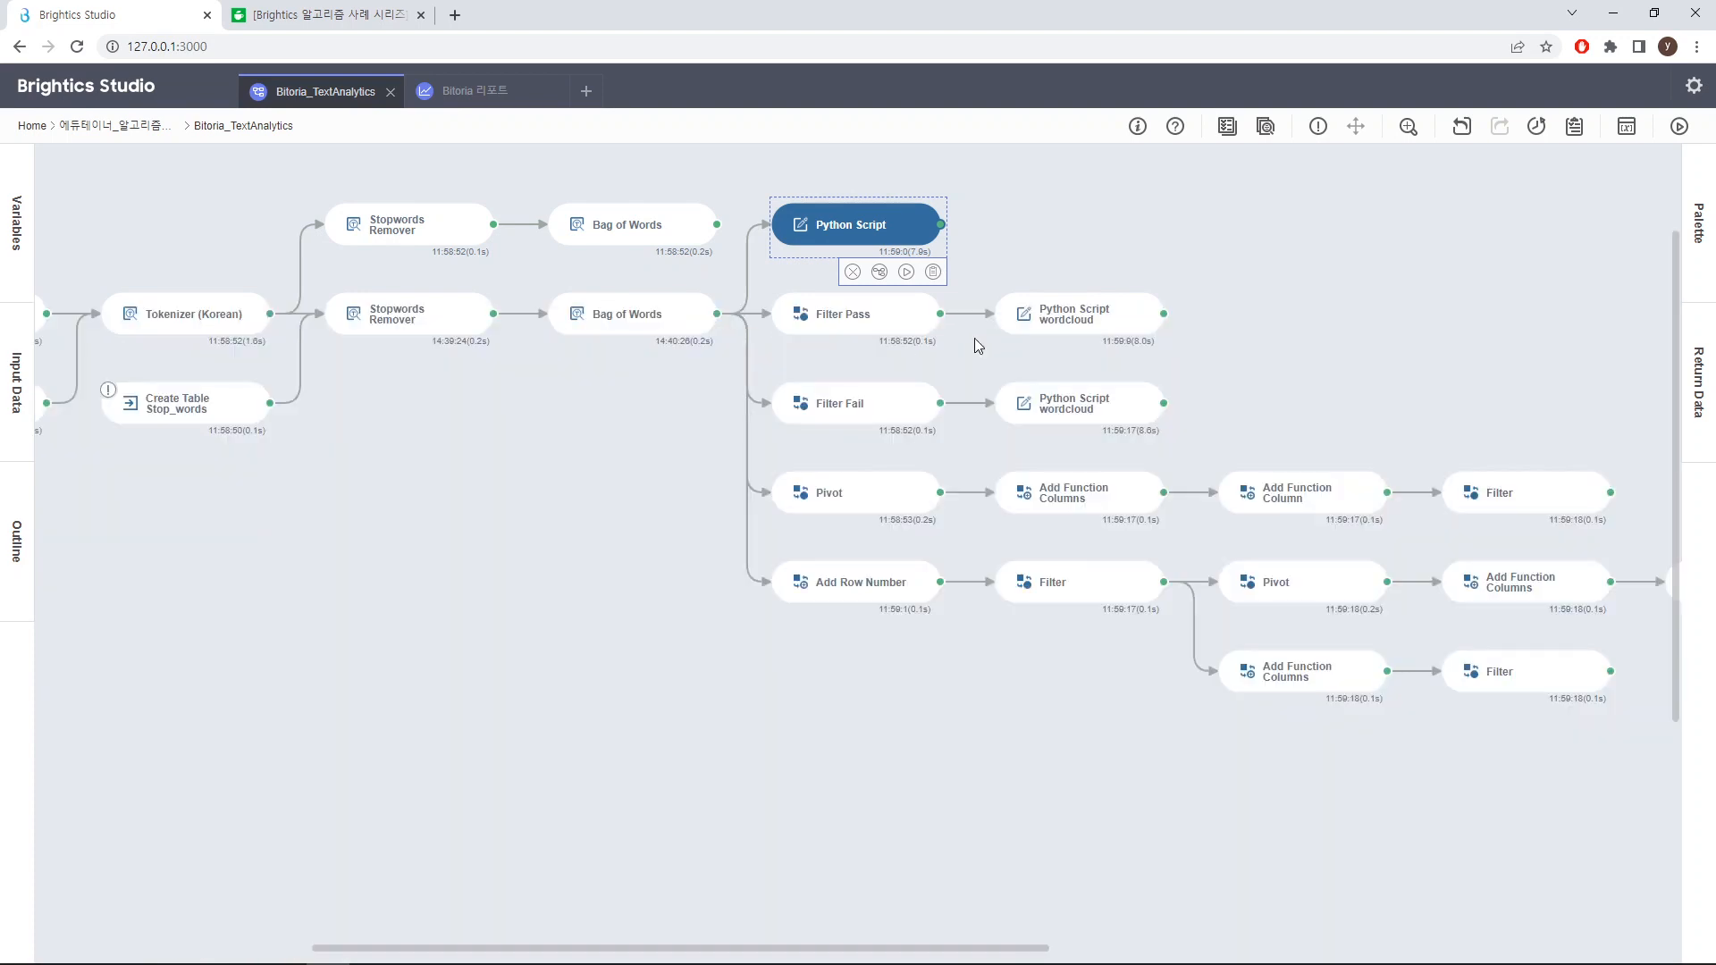
mouse_move(884, 333)
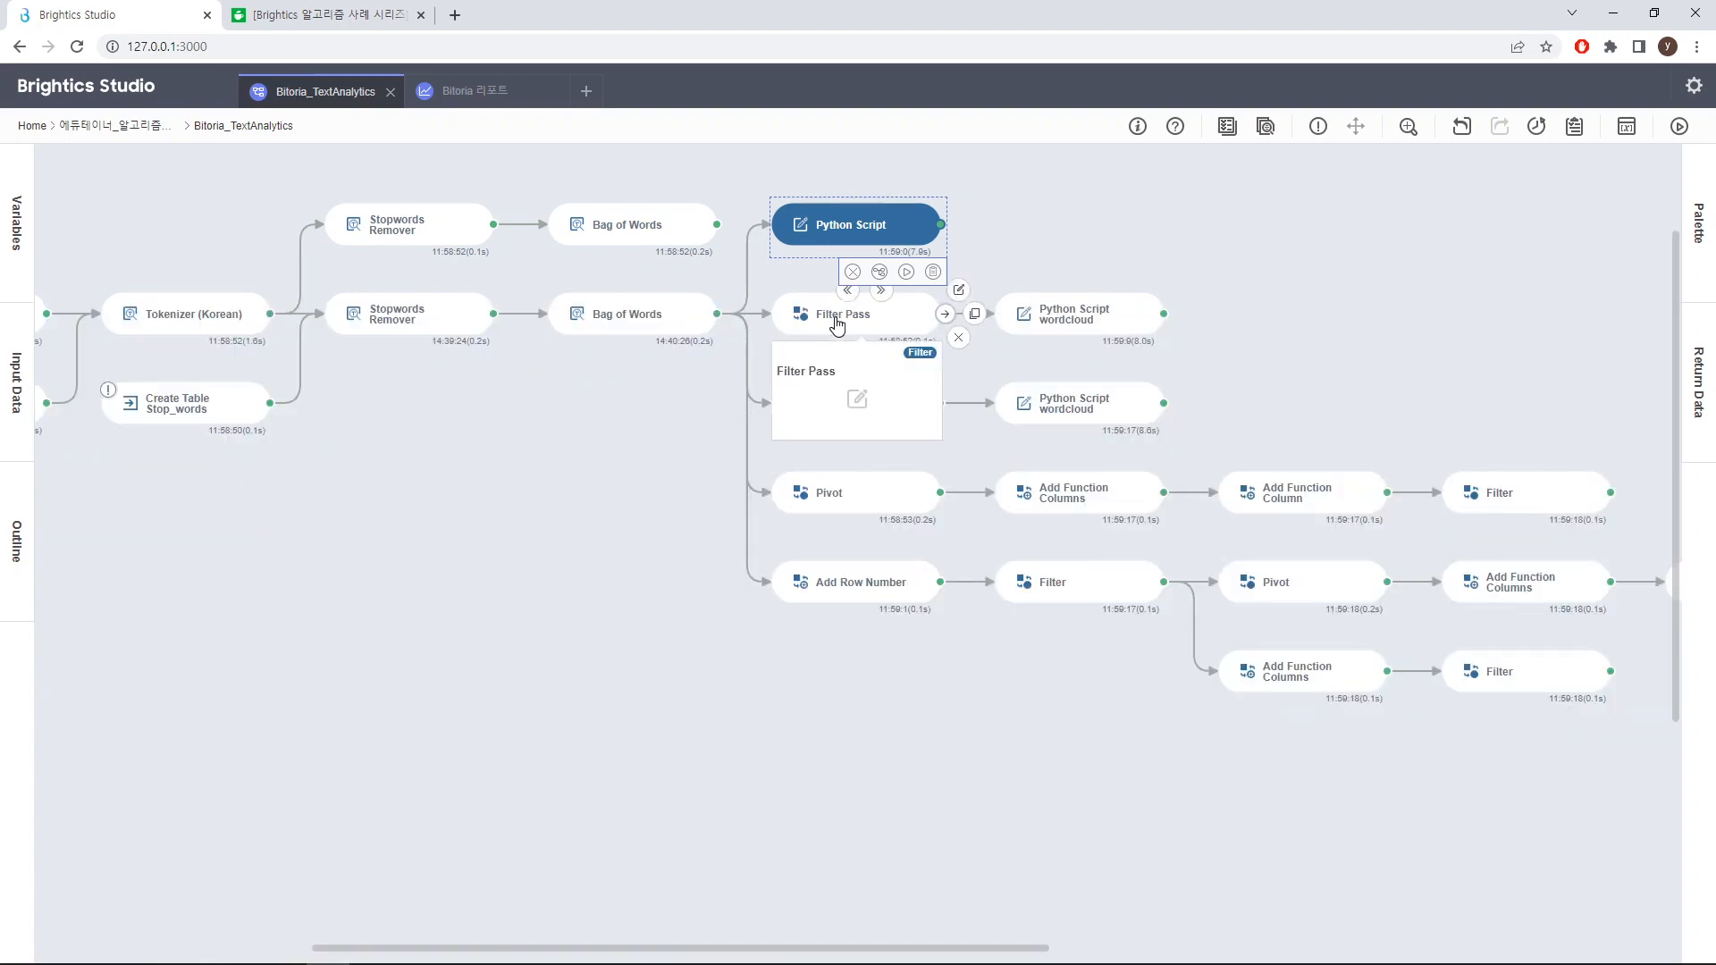
left_click(863, 329)
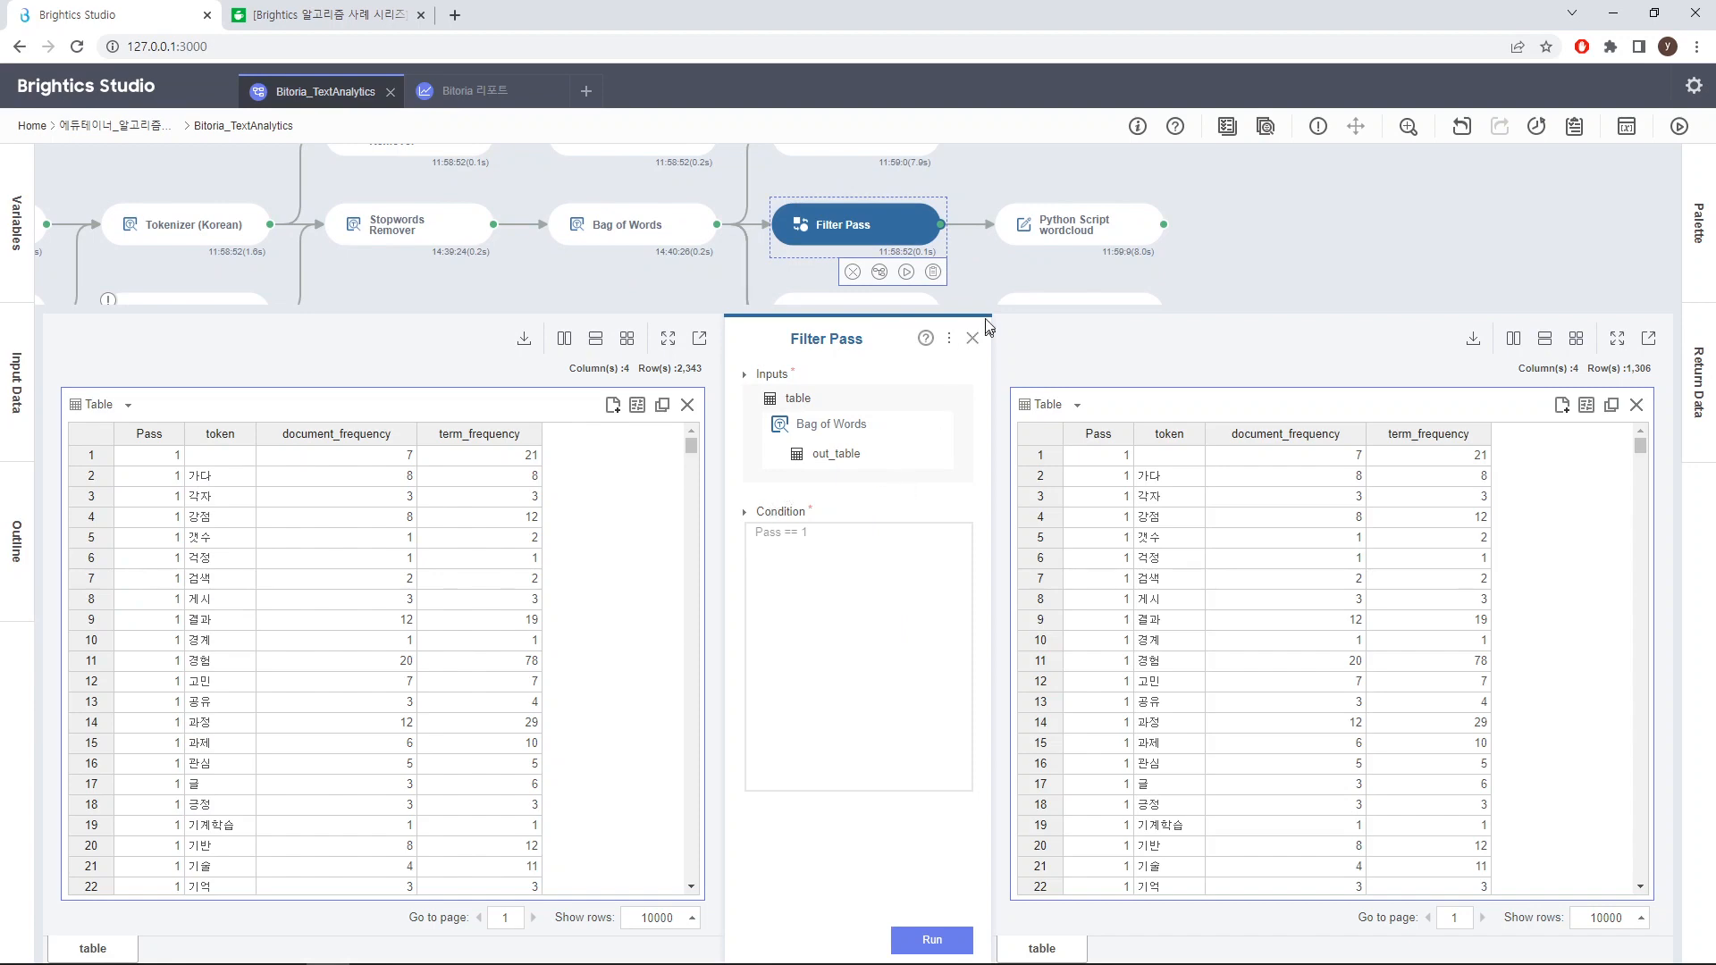
left_click(1080, 231)
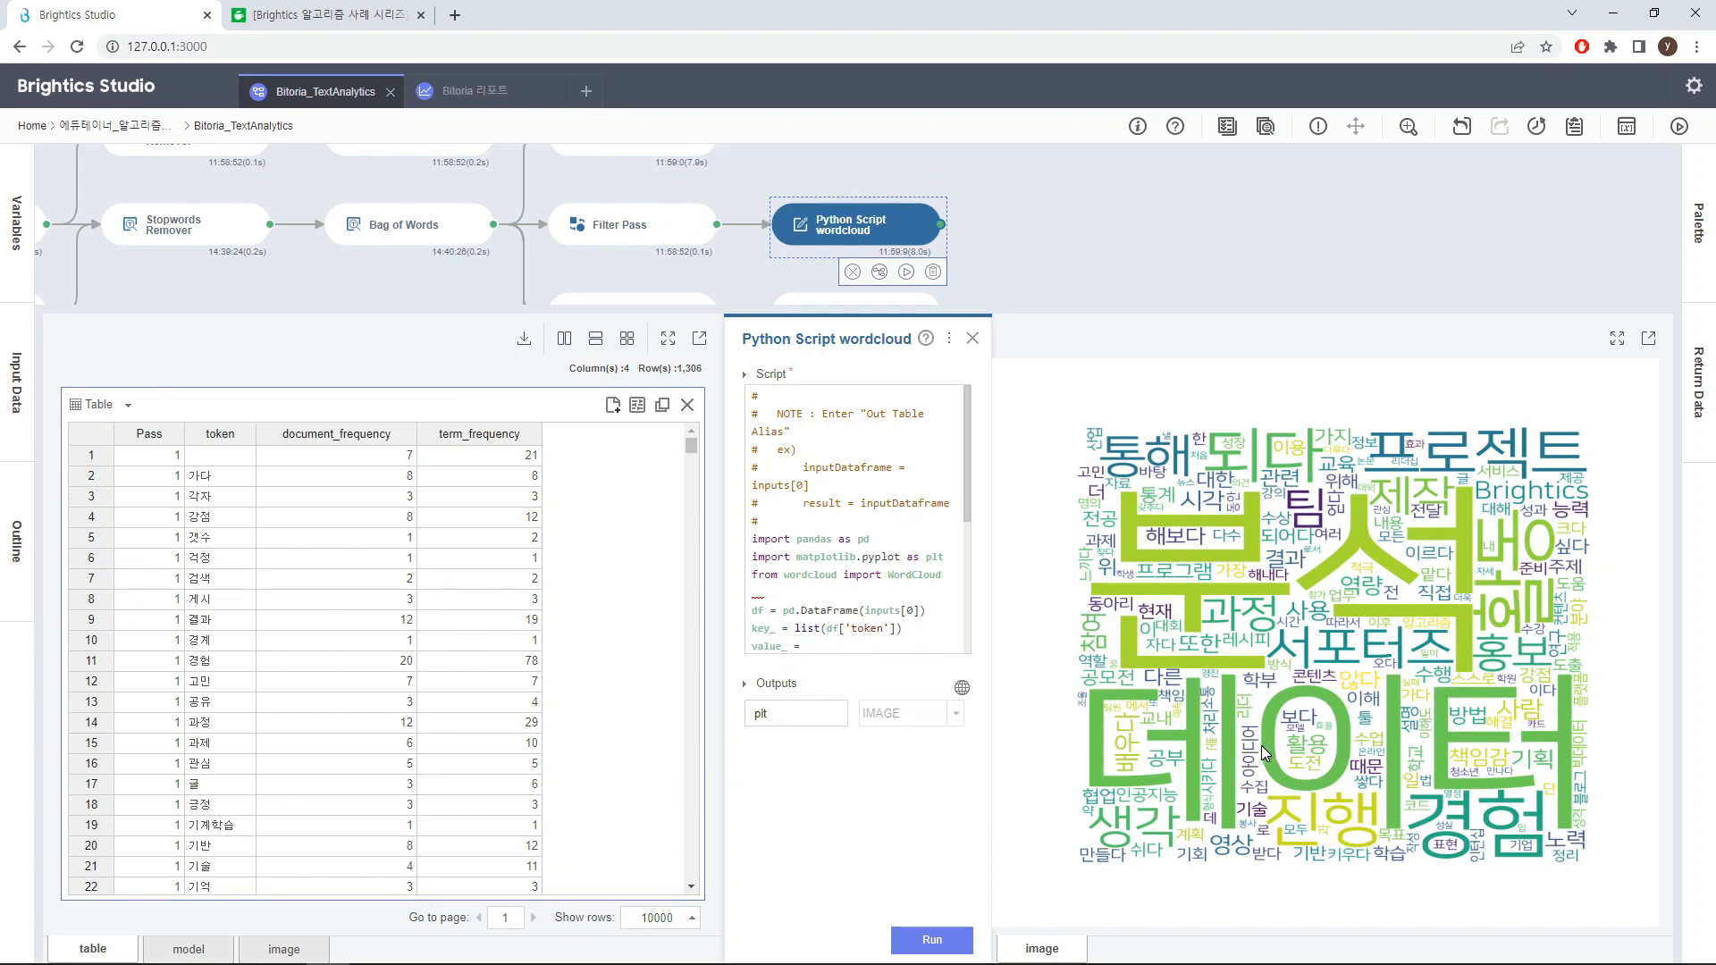
left_click(972, 340)
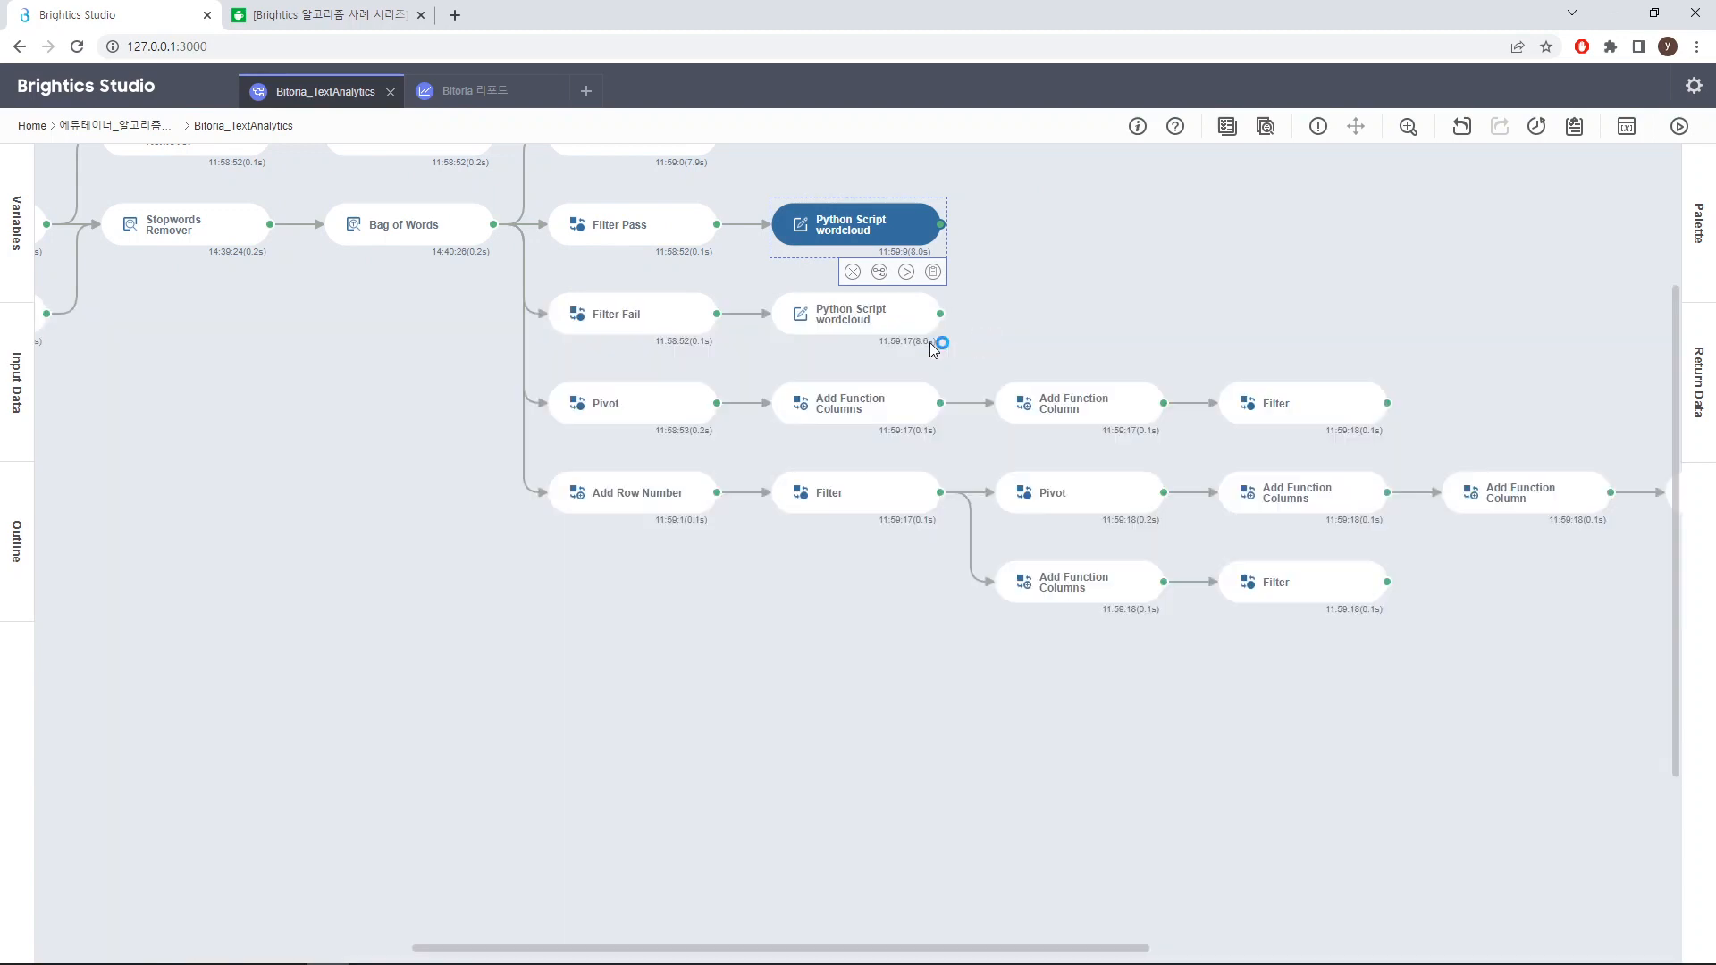
Examine the Filter Fail condition and its word cloud, and compare it with the word cloud of the unfiltered Python Script
left_click(681, 329)
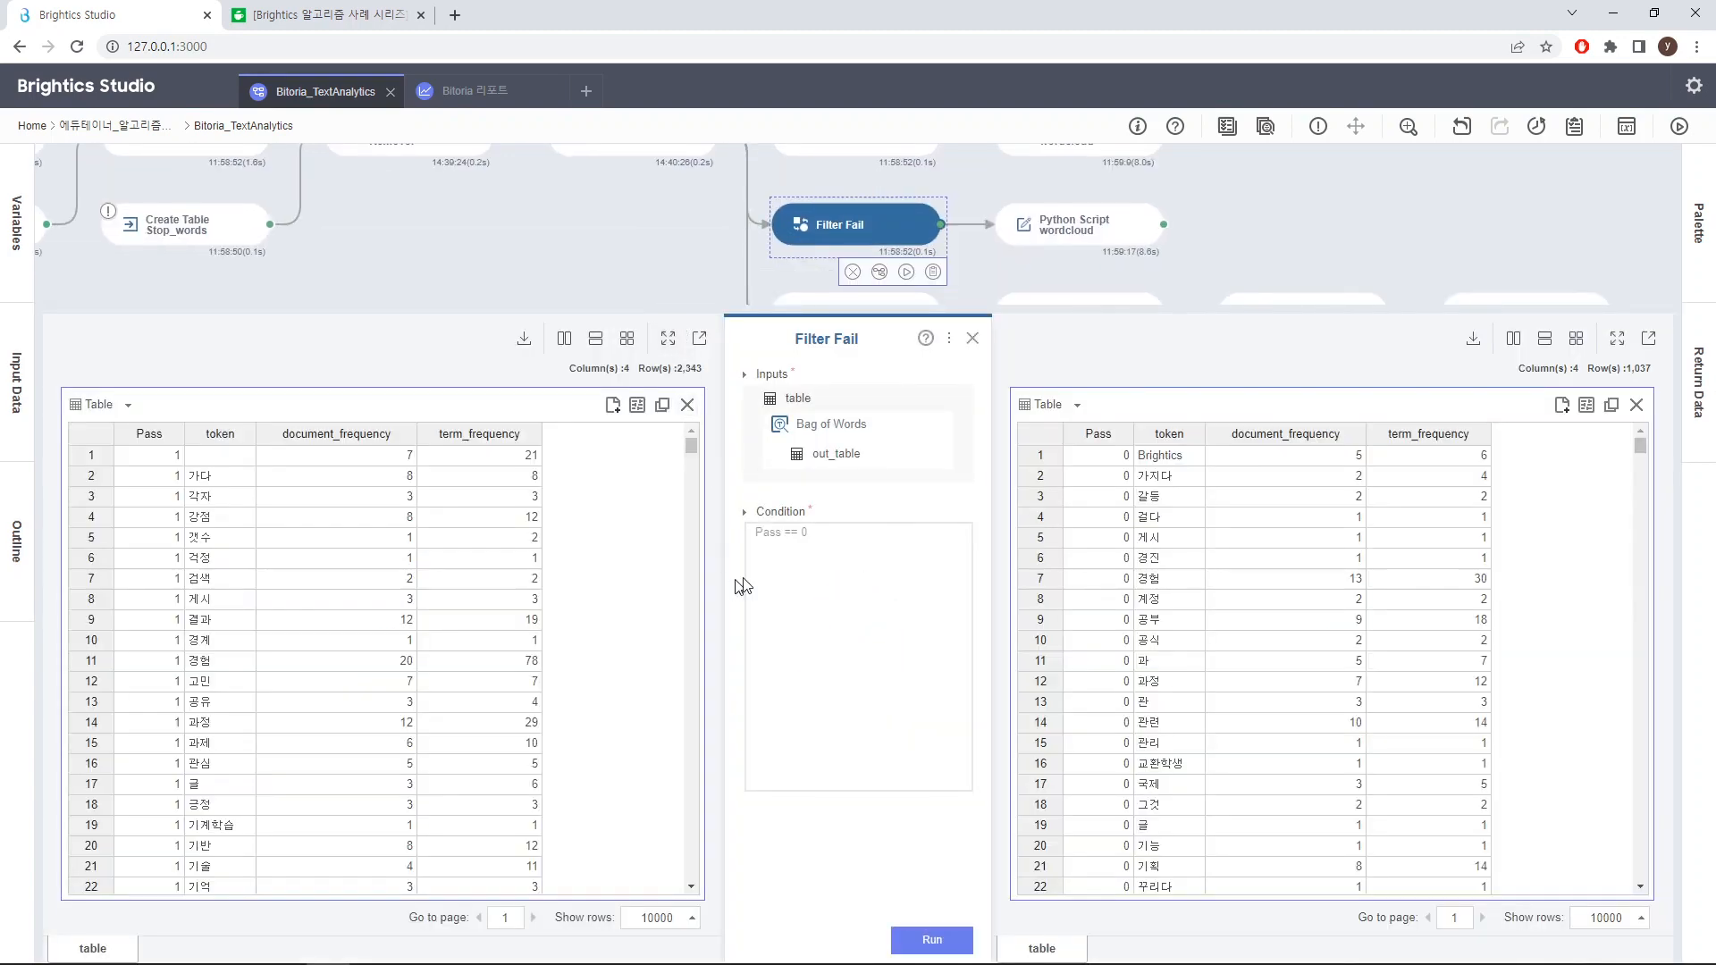
left_click(972, 338)
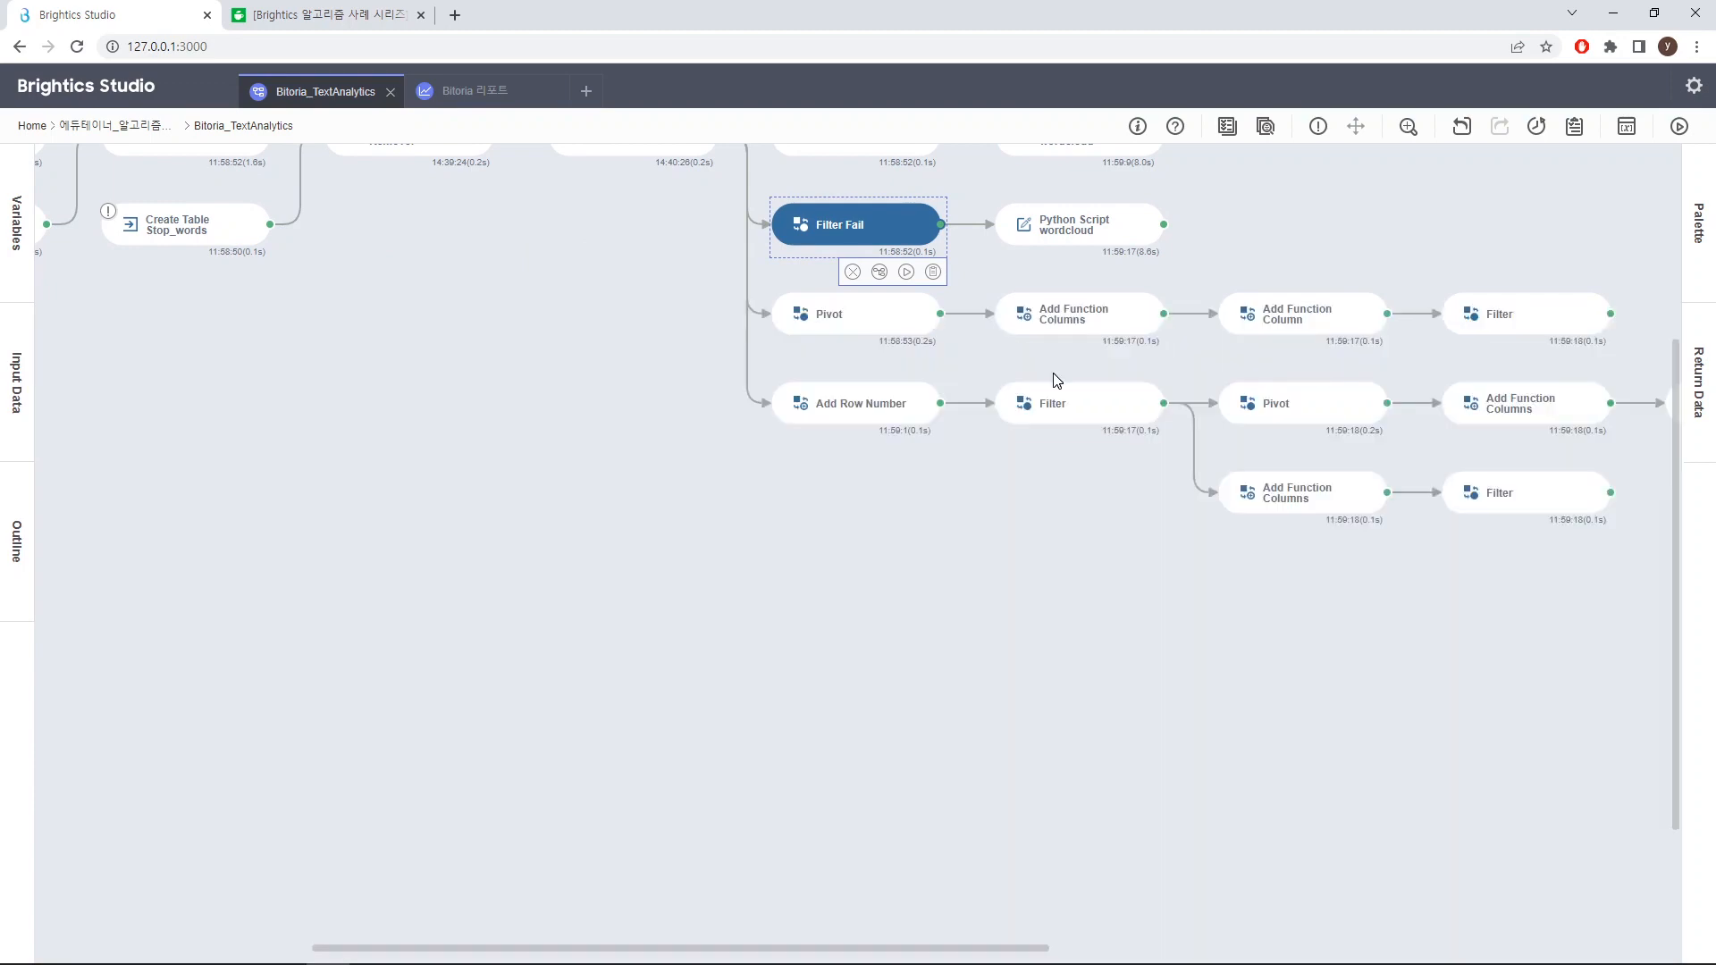
left_click(1078, 229)
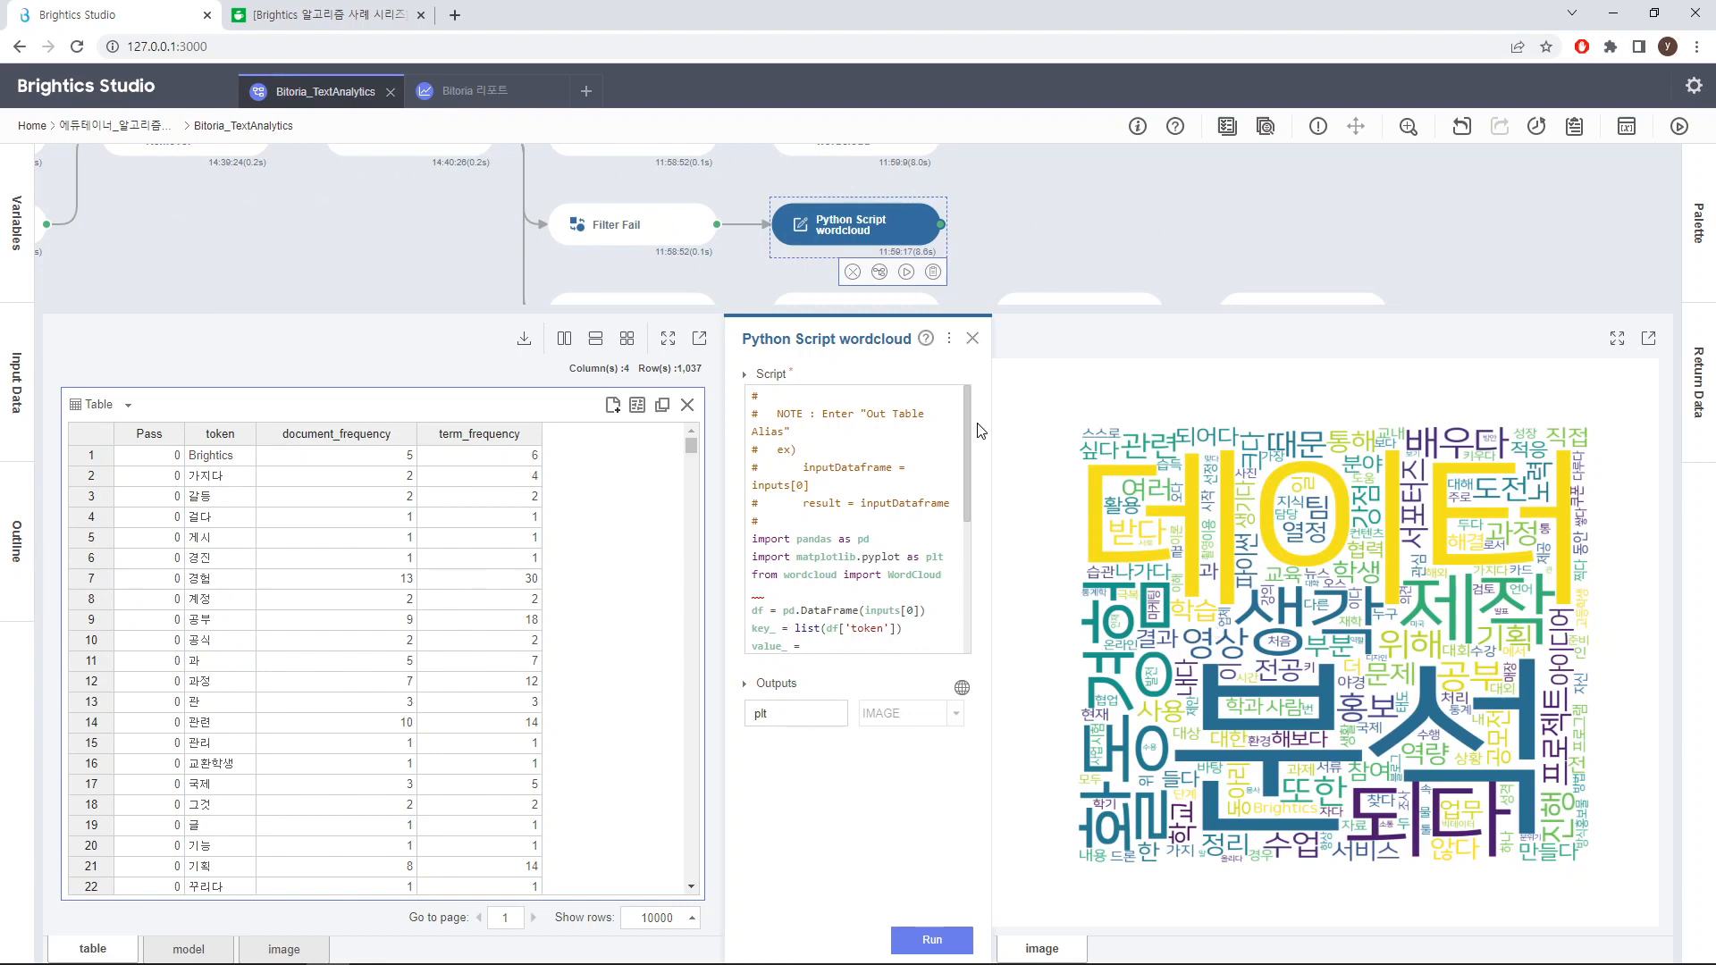
left_click(972, 338)
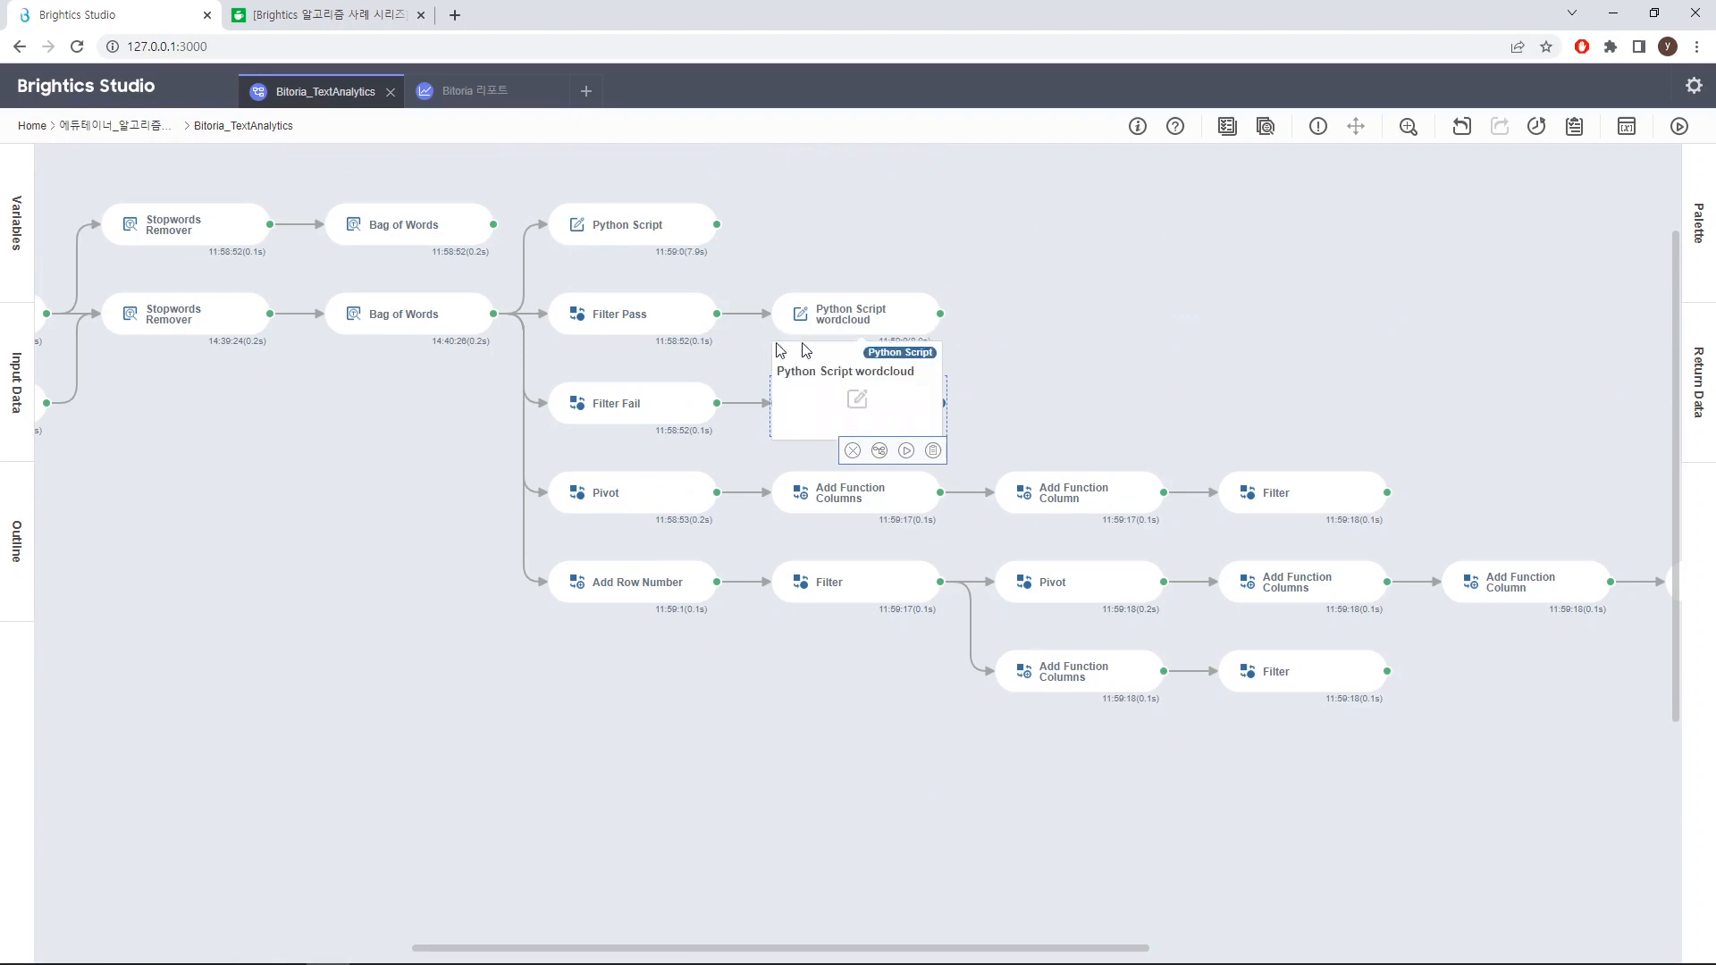
left_click(640, 236)
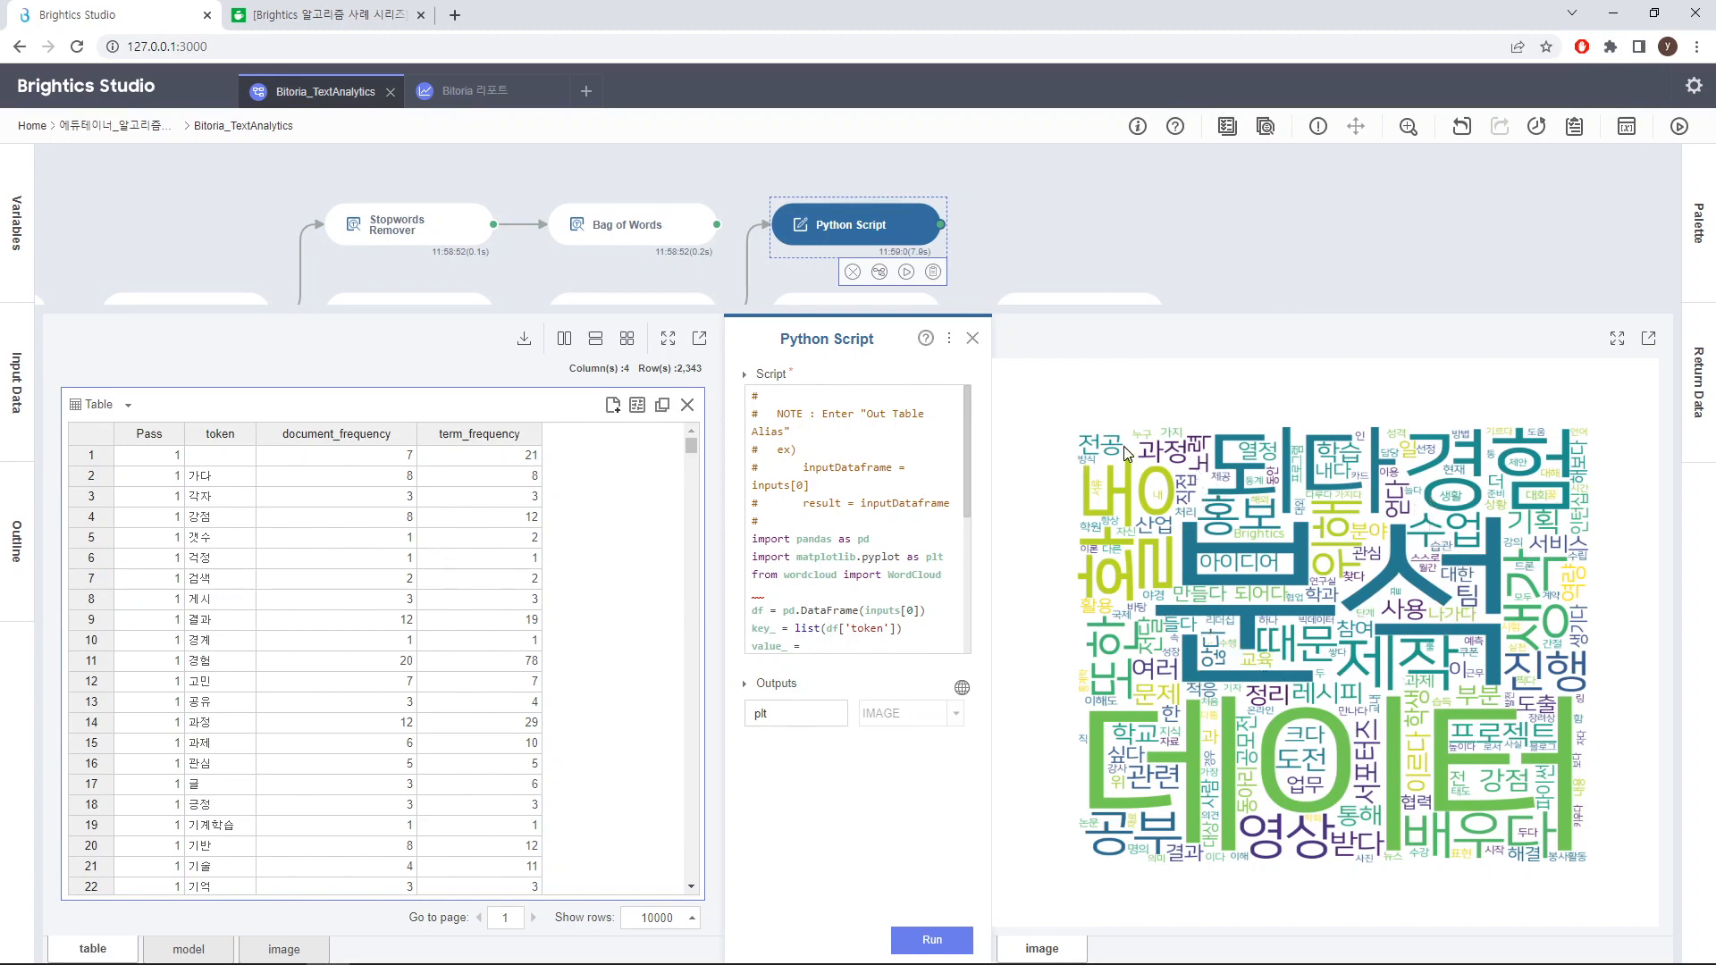
left_click(973, 339)
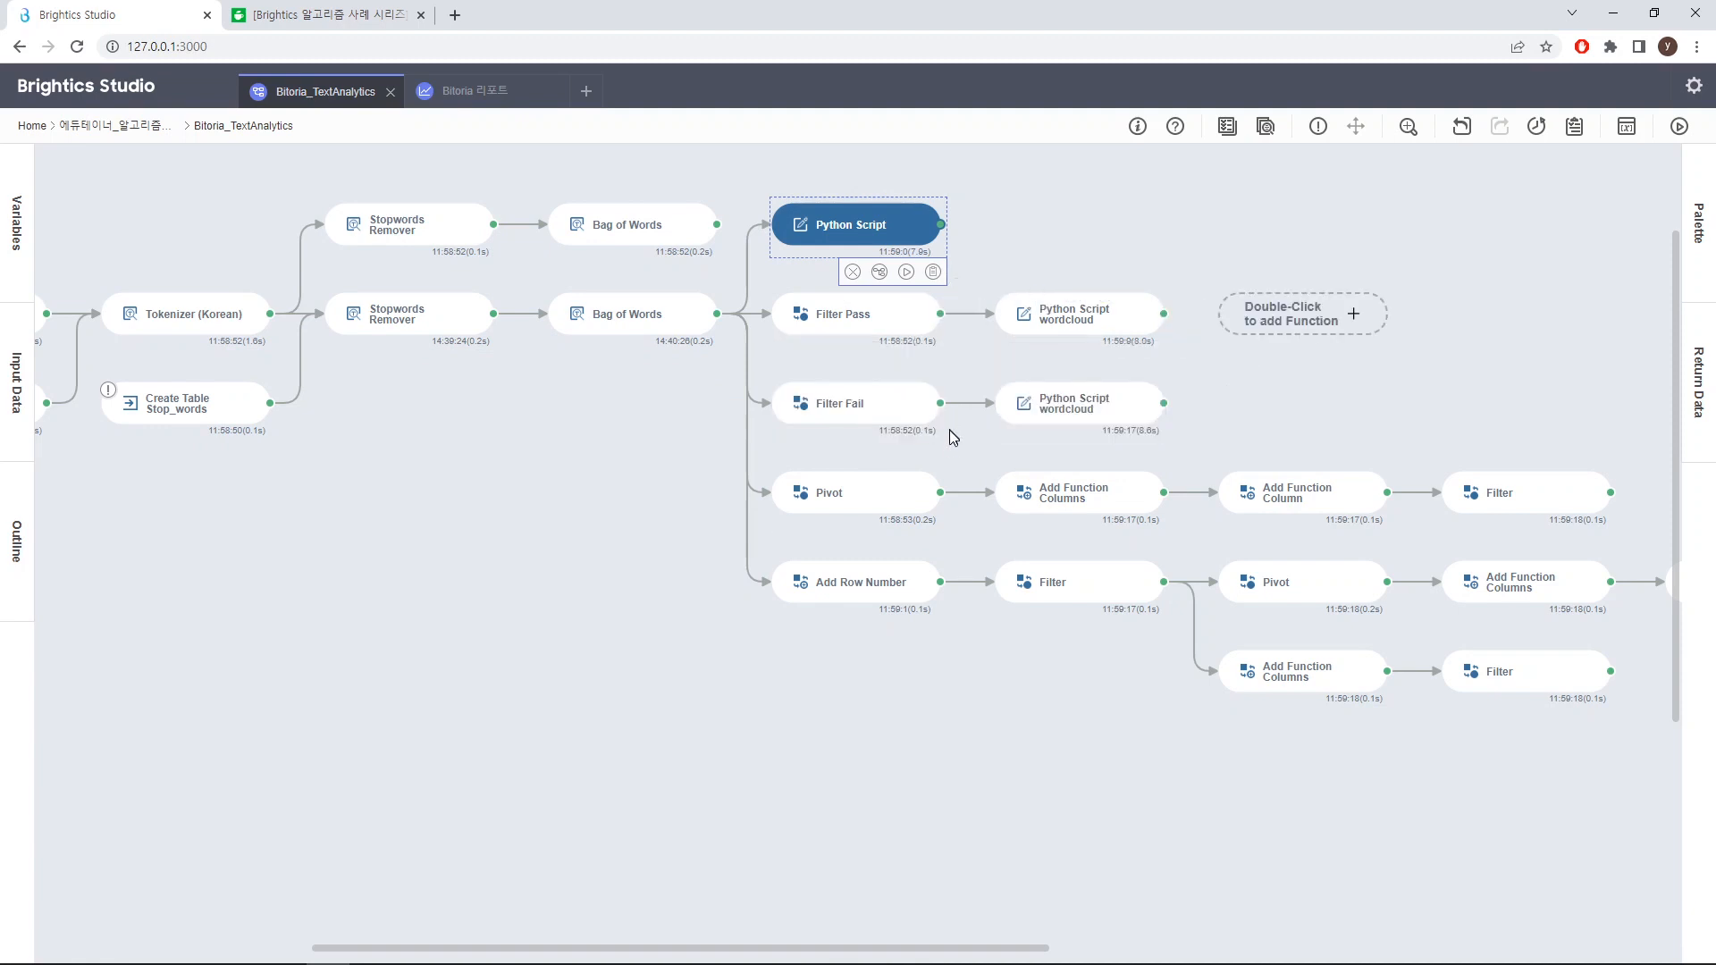
Open the Pivot function and review its Rows, Columns, Values and Aggregate Function settings
mouse_move(930, 491)
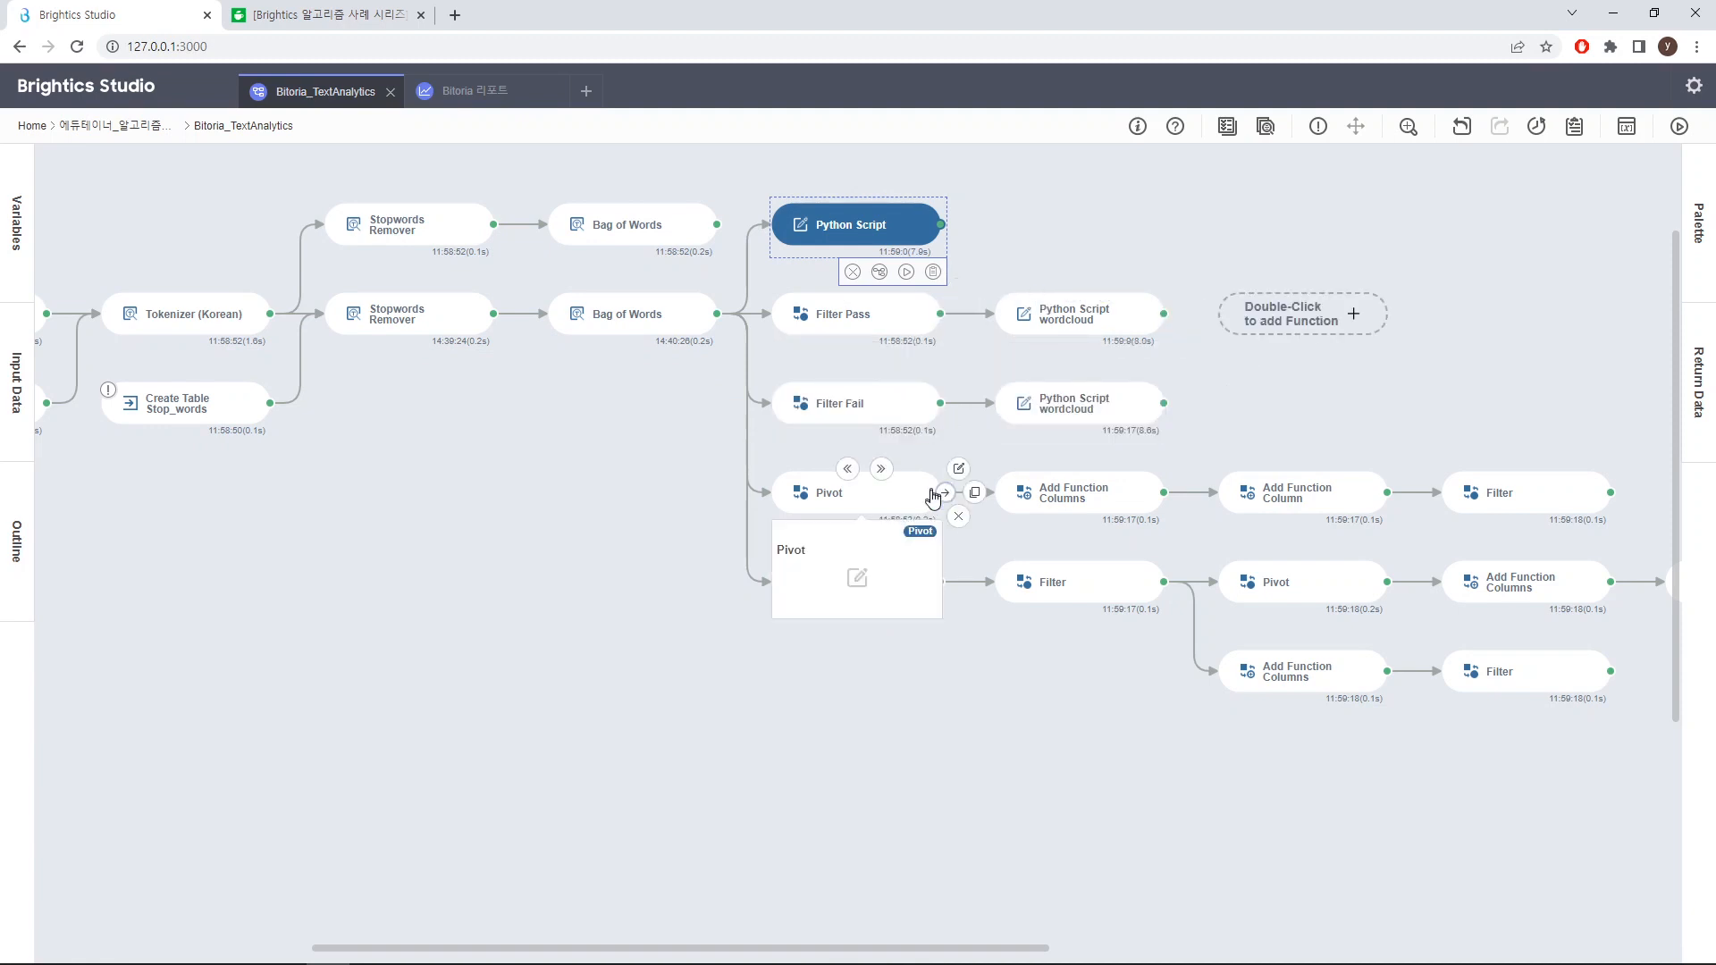
double_click(857, 509)
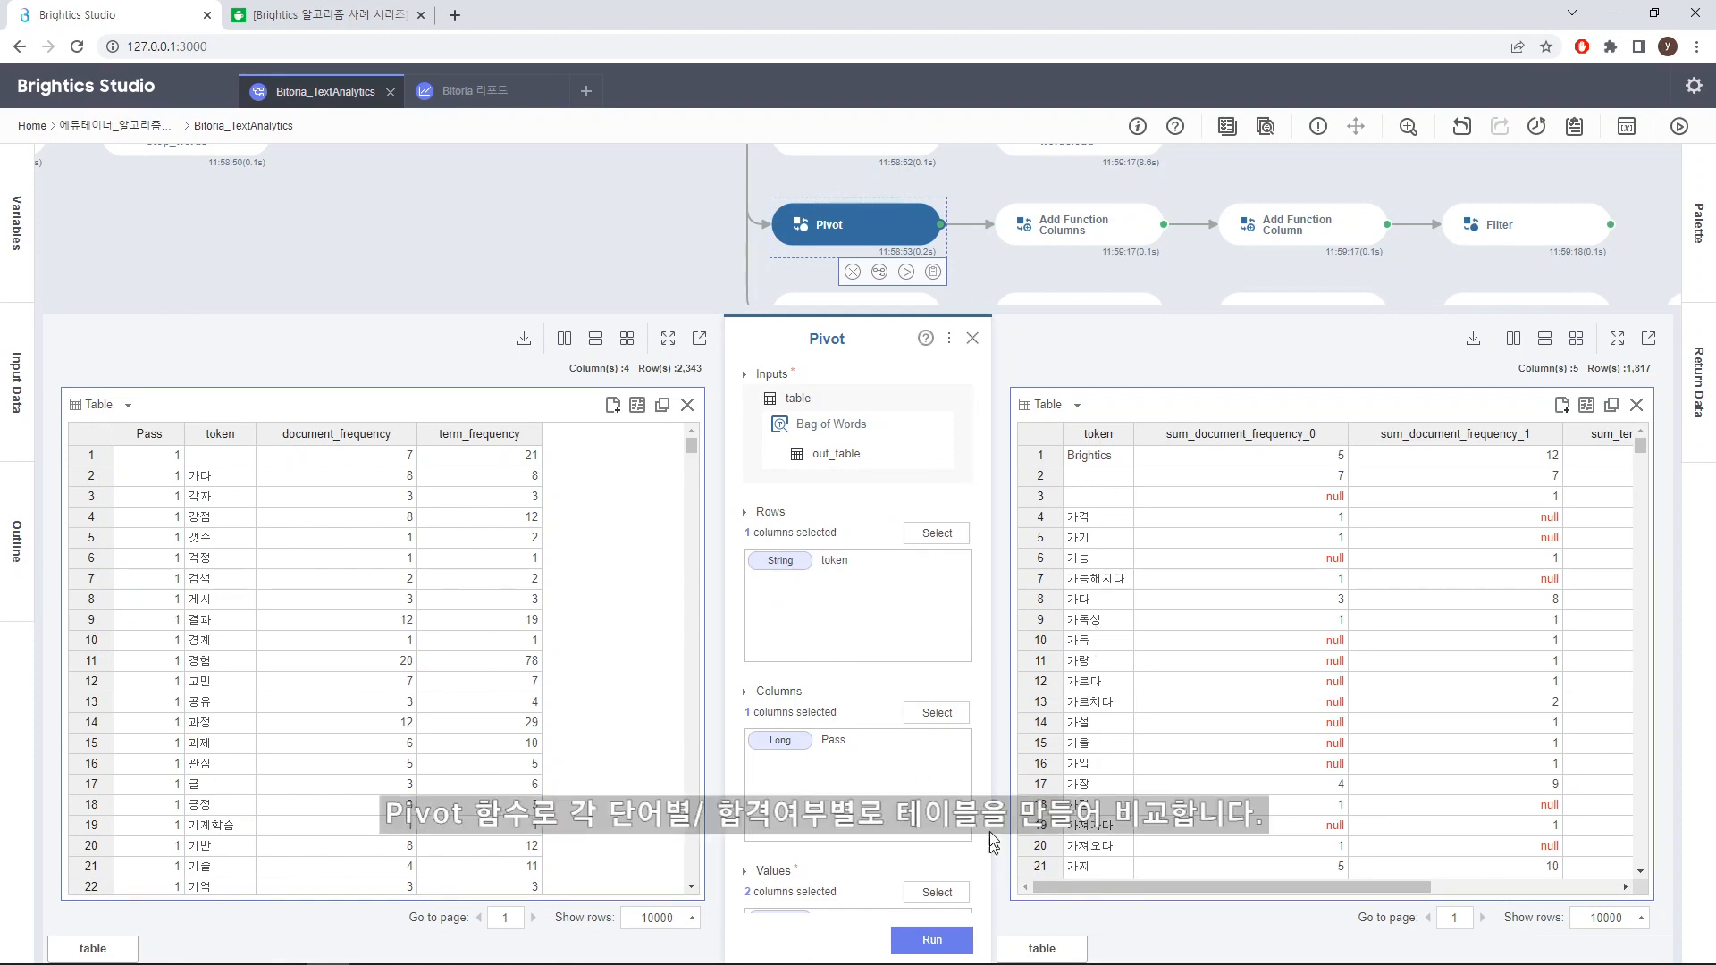
left_click_drag(979, 634, 990, 742)
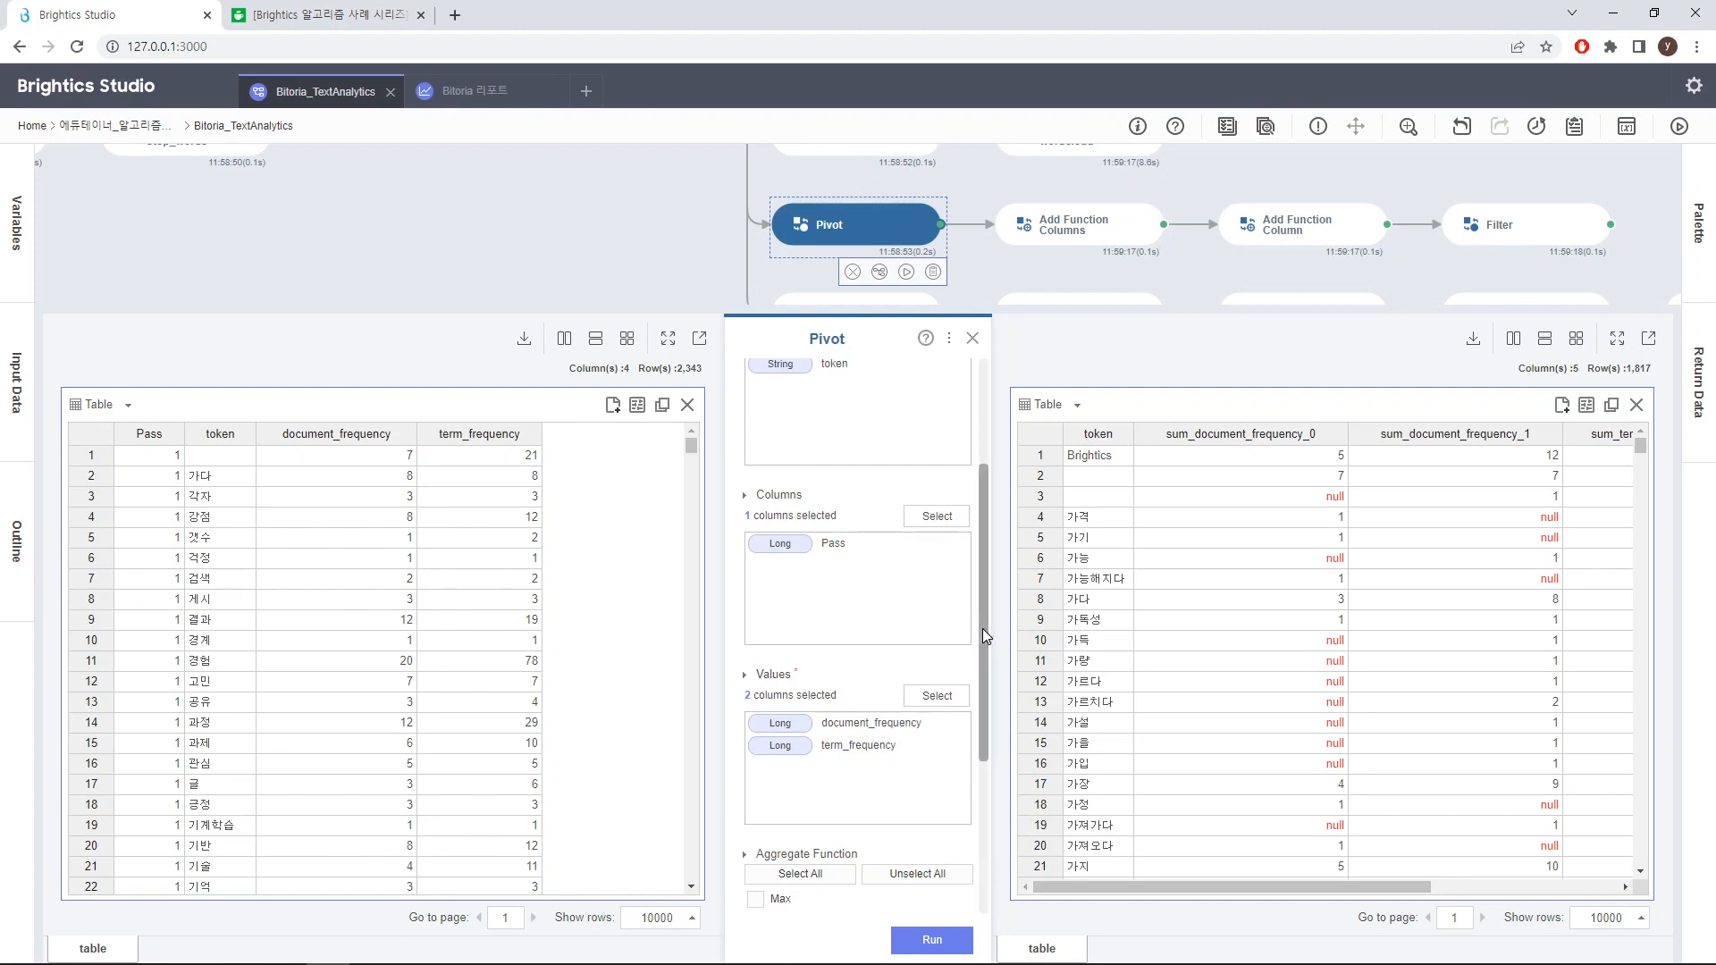
left_click_drag(983, 629, 981, 510)
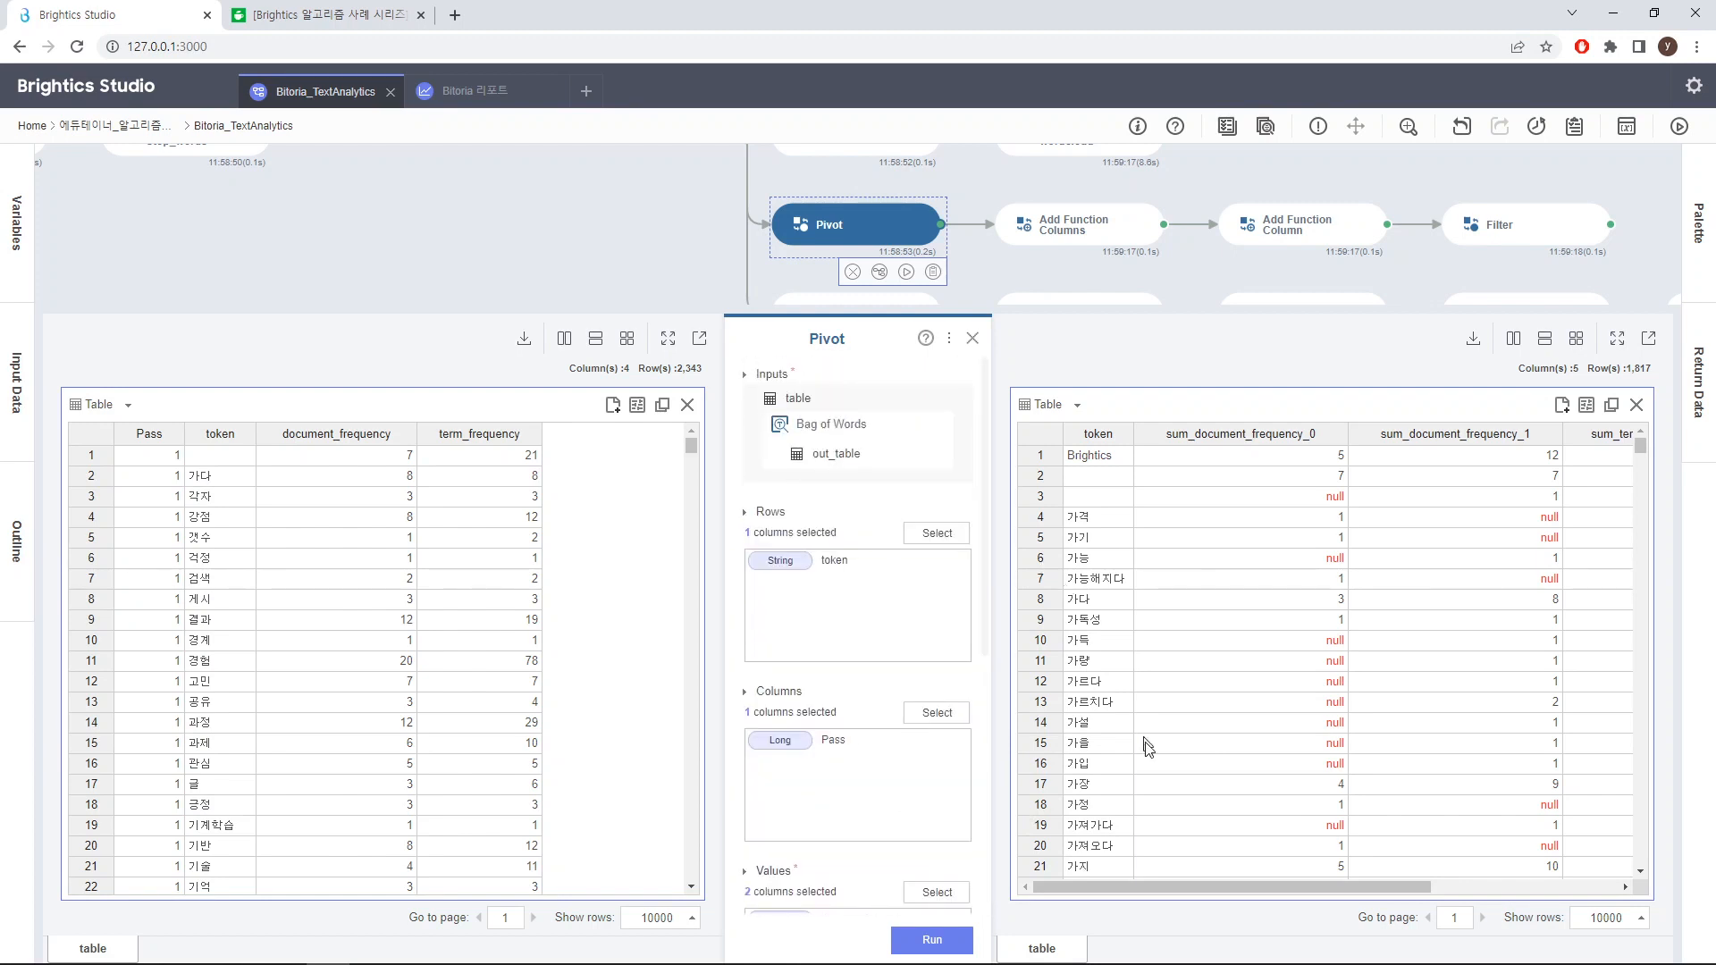
Sort the Pivot output by sum_document_frequency_0 in descending order and compare the document frequencies for 경험 and 배우다
mouse_move(1226, 888)
left_mouse_down()
mouse_move(1443, 896)
mouse_move(1225, 897)
left_mouse_up()
left_click(1270, 445)
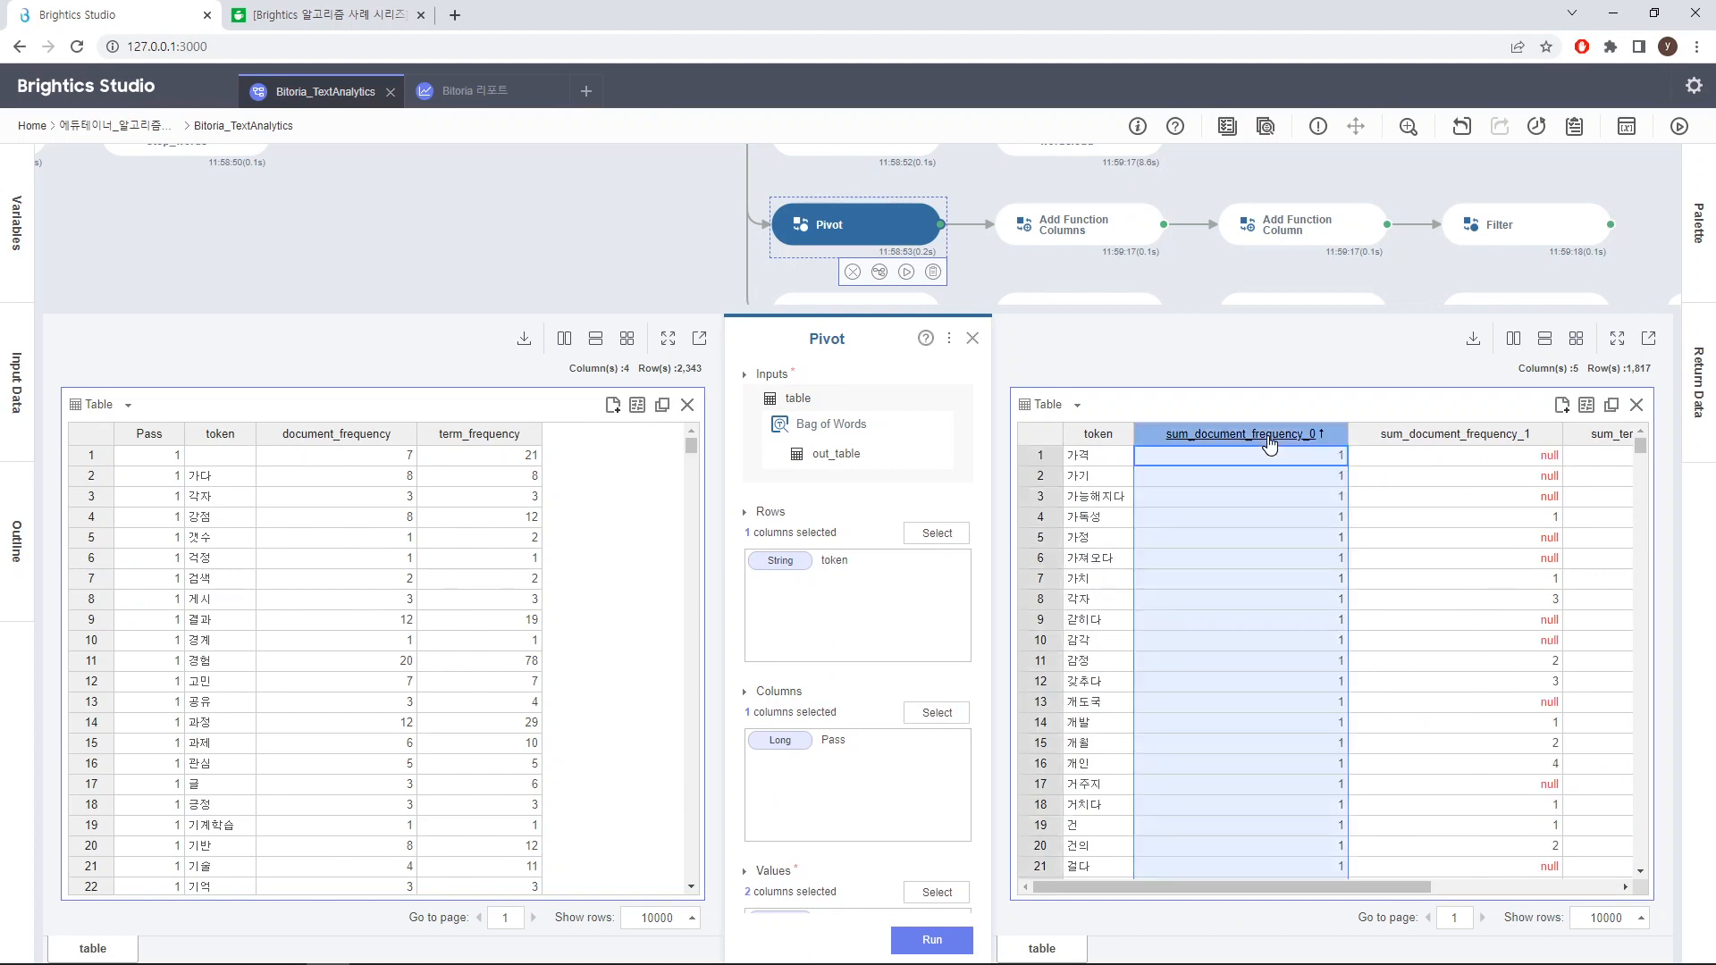
left_click(1270, 444)
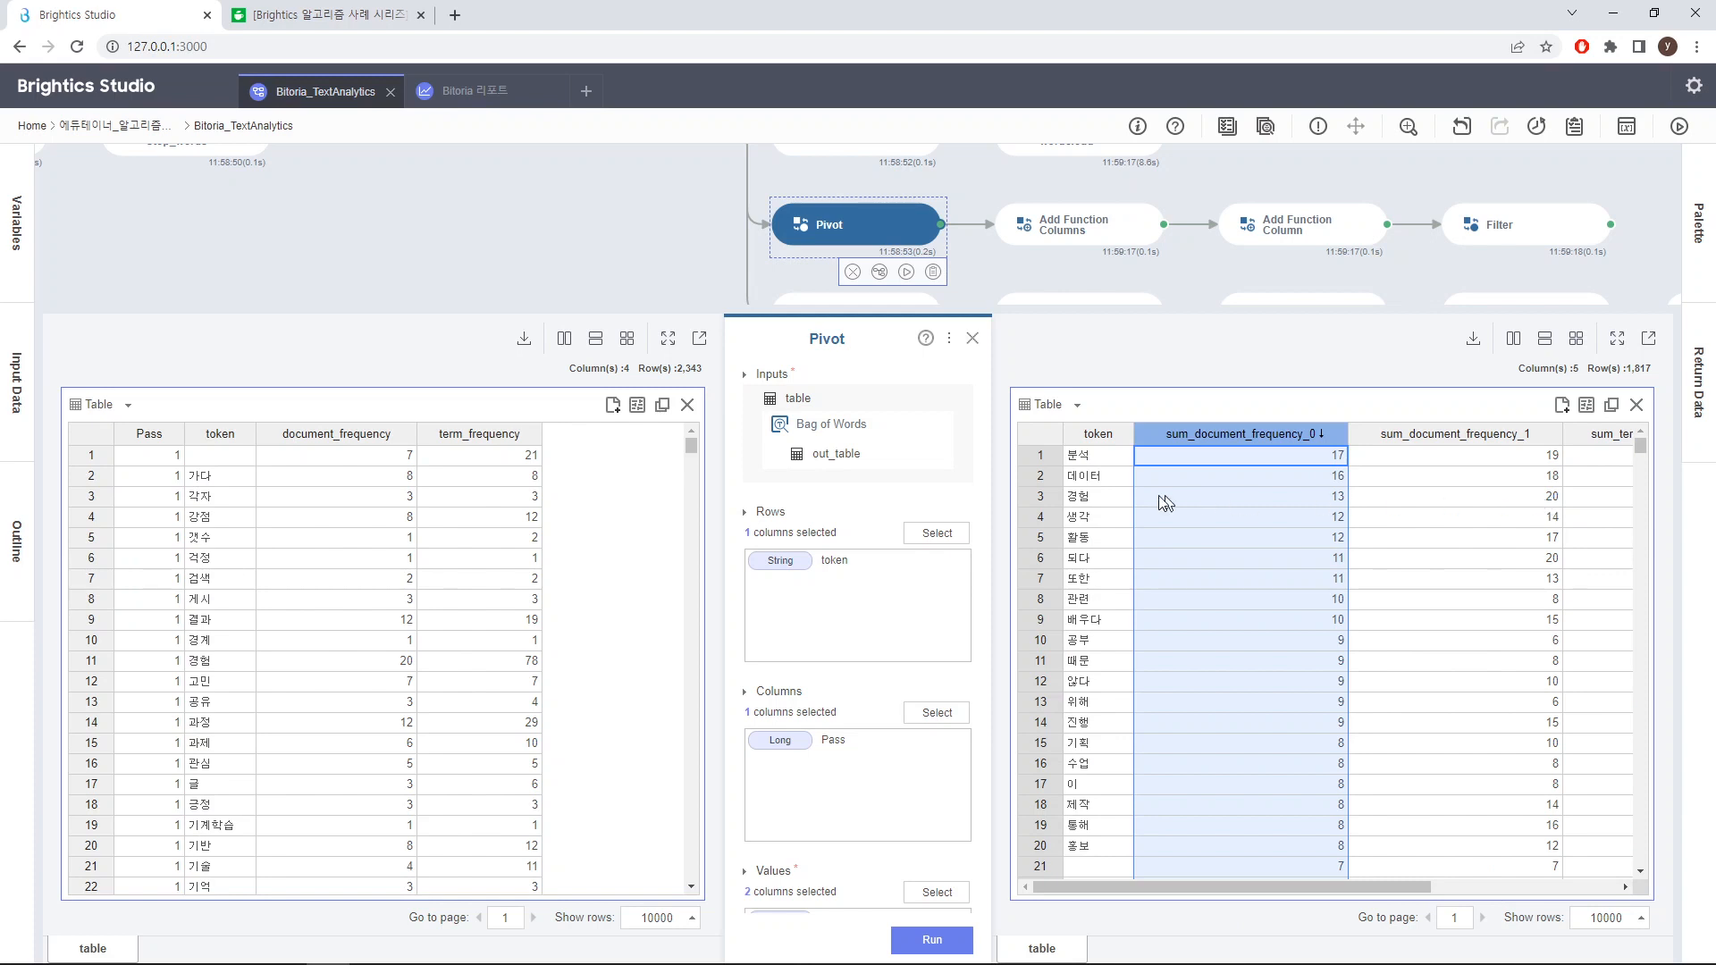
left_click(1118, 502)
left_click(1533, 503)
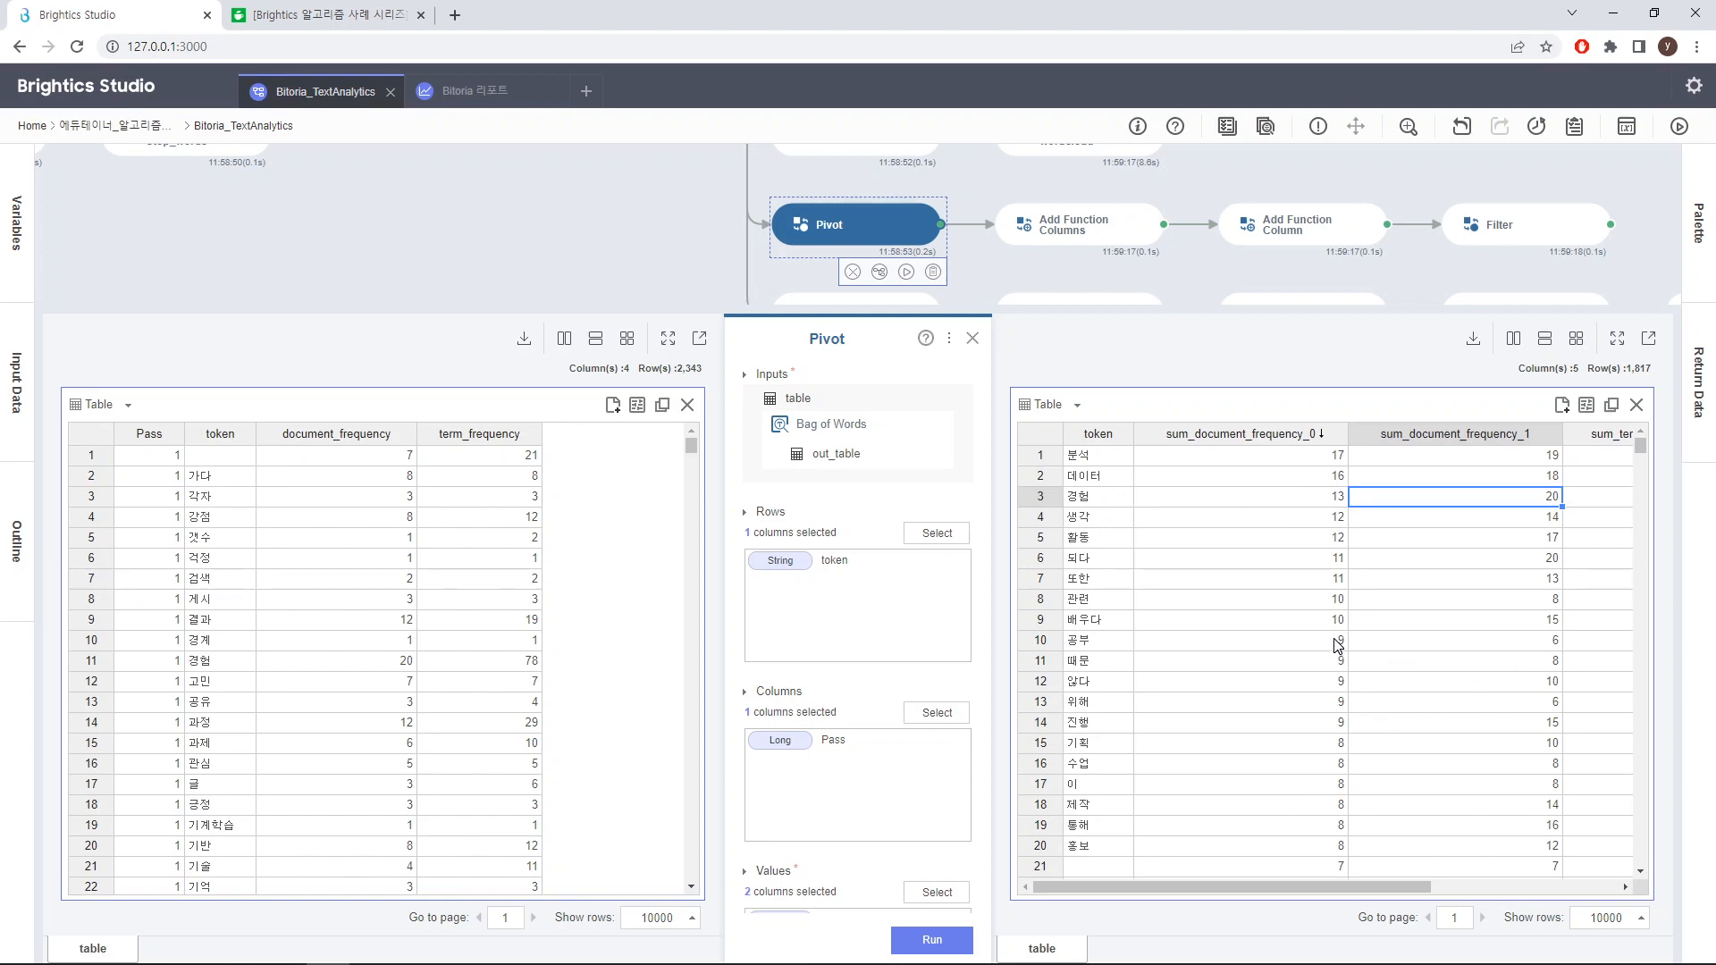
left_click(1050, 619)
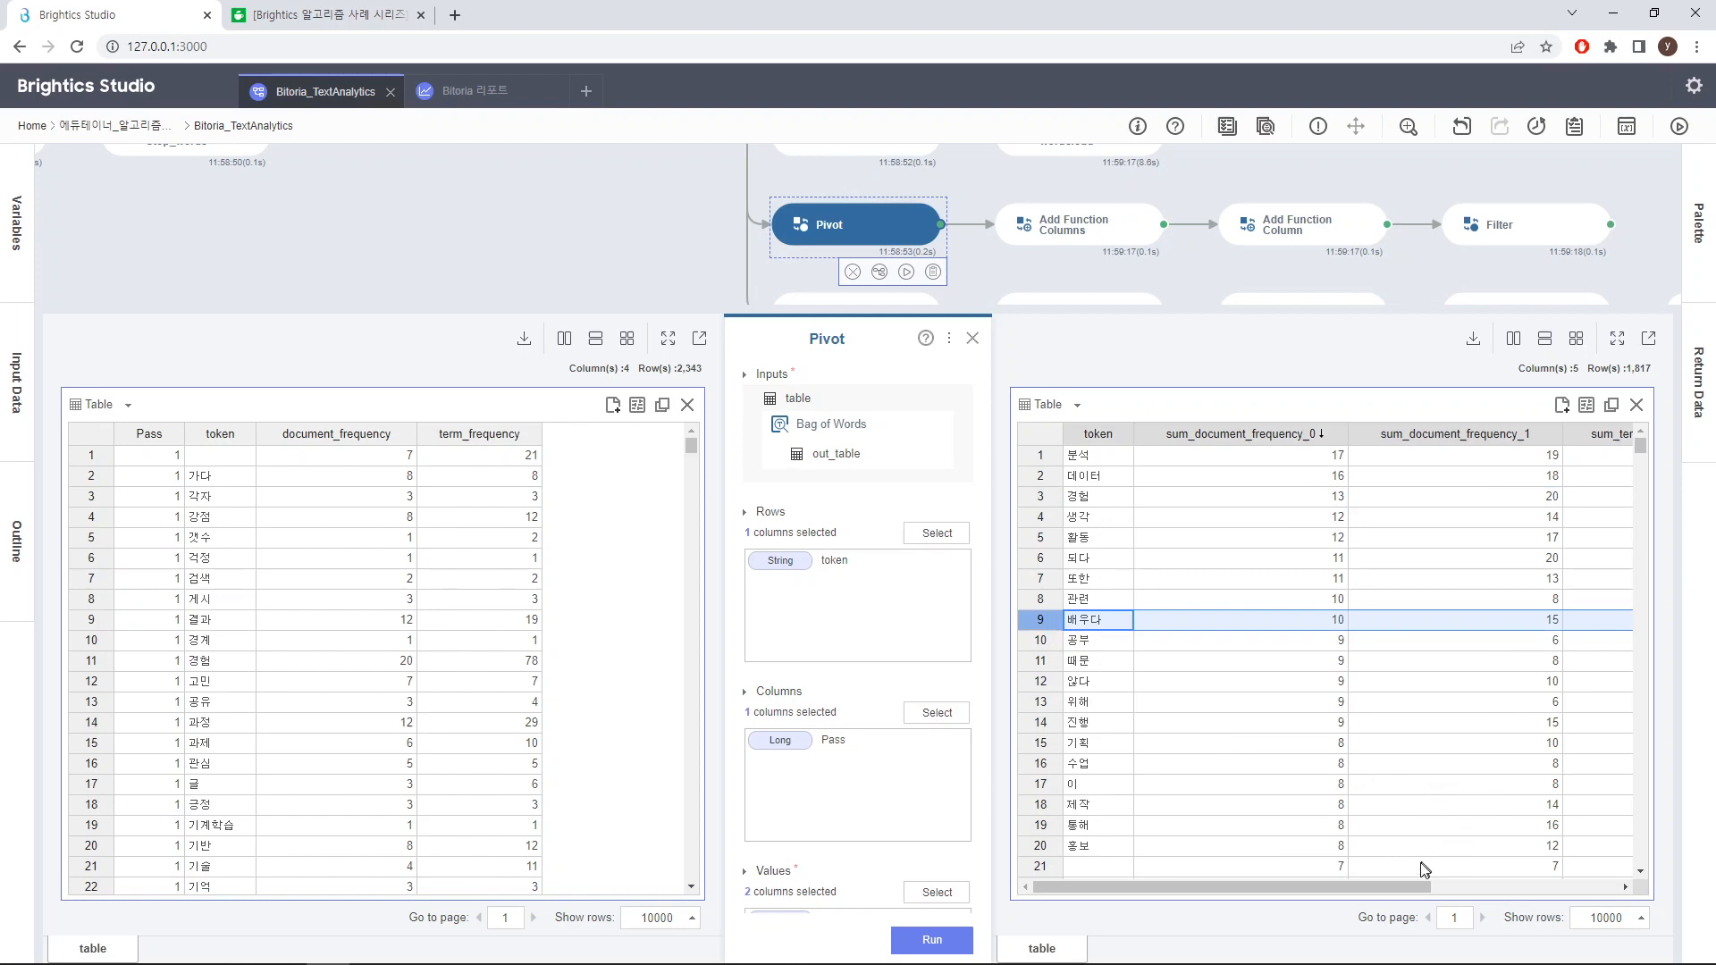
Compare sum_term_frequency_0 and sum_term_frequency_1 with the document frequencies in the Pivot output, and close the Pivot function
left_click_drag(1401, 889, 1684, 894)
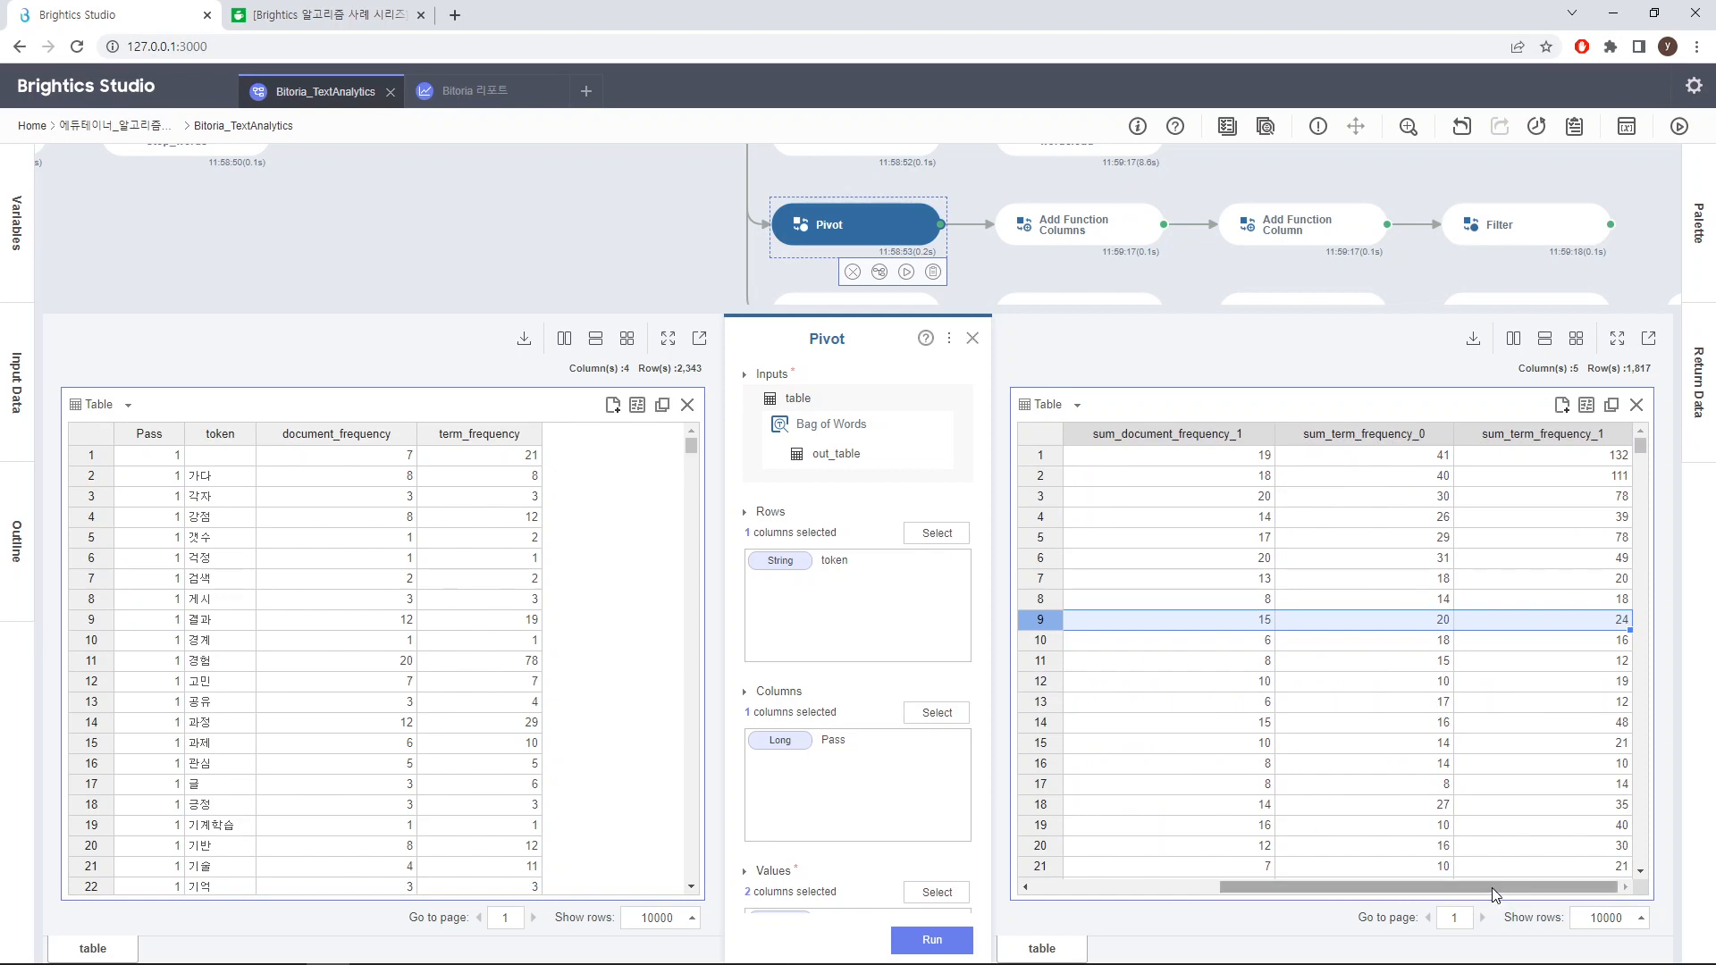
left_click_drag(1494, 886, 1408, 883)
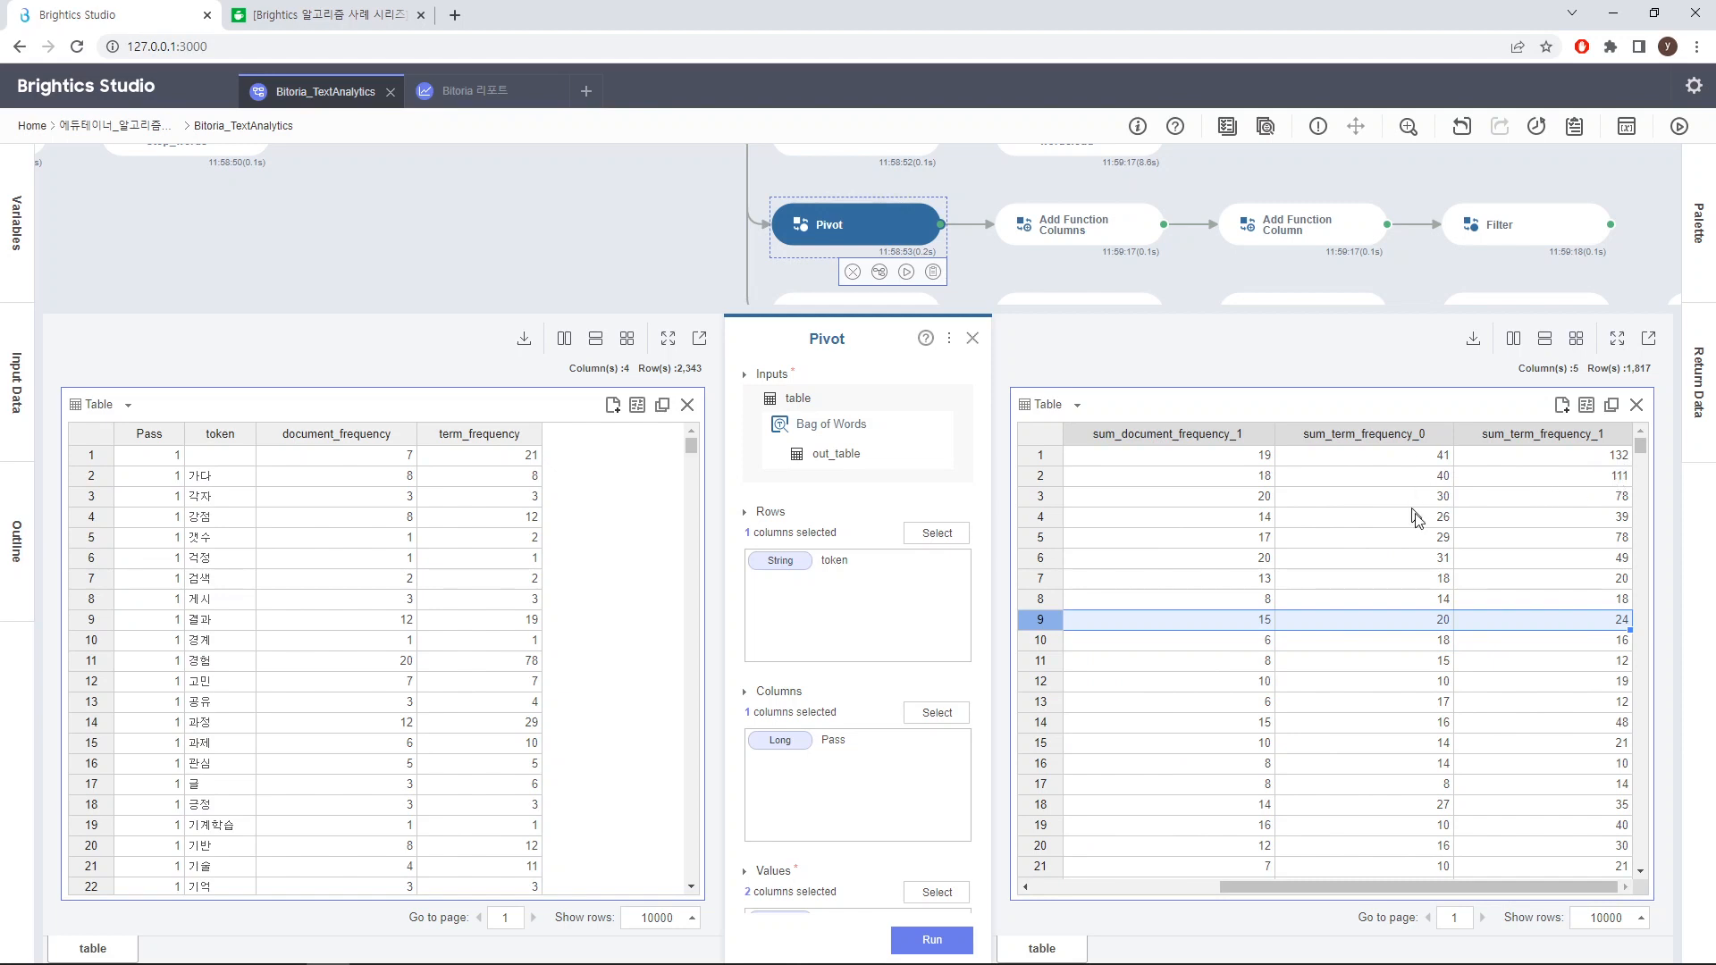
left_click_drag(1455, 885, 1264, 872)
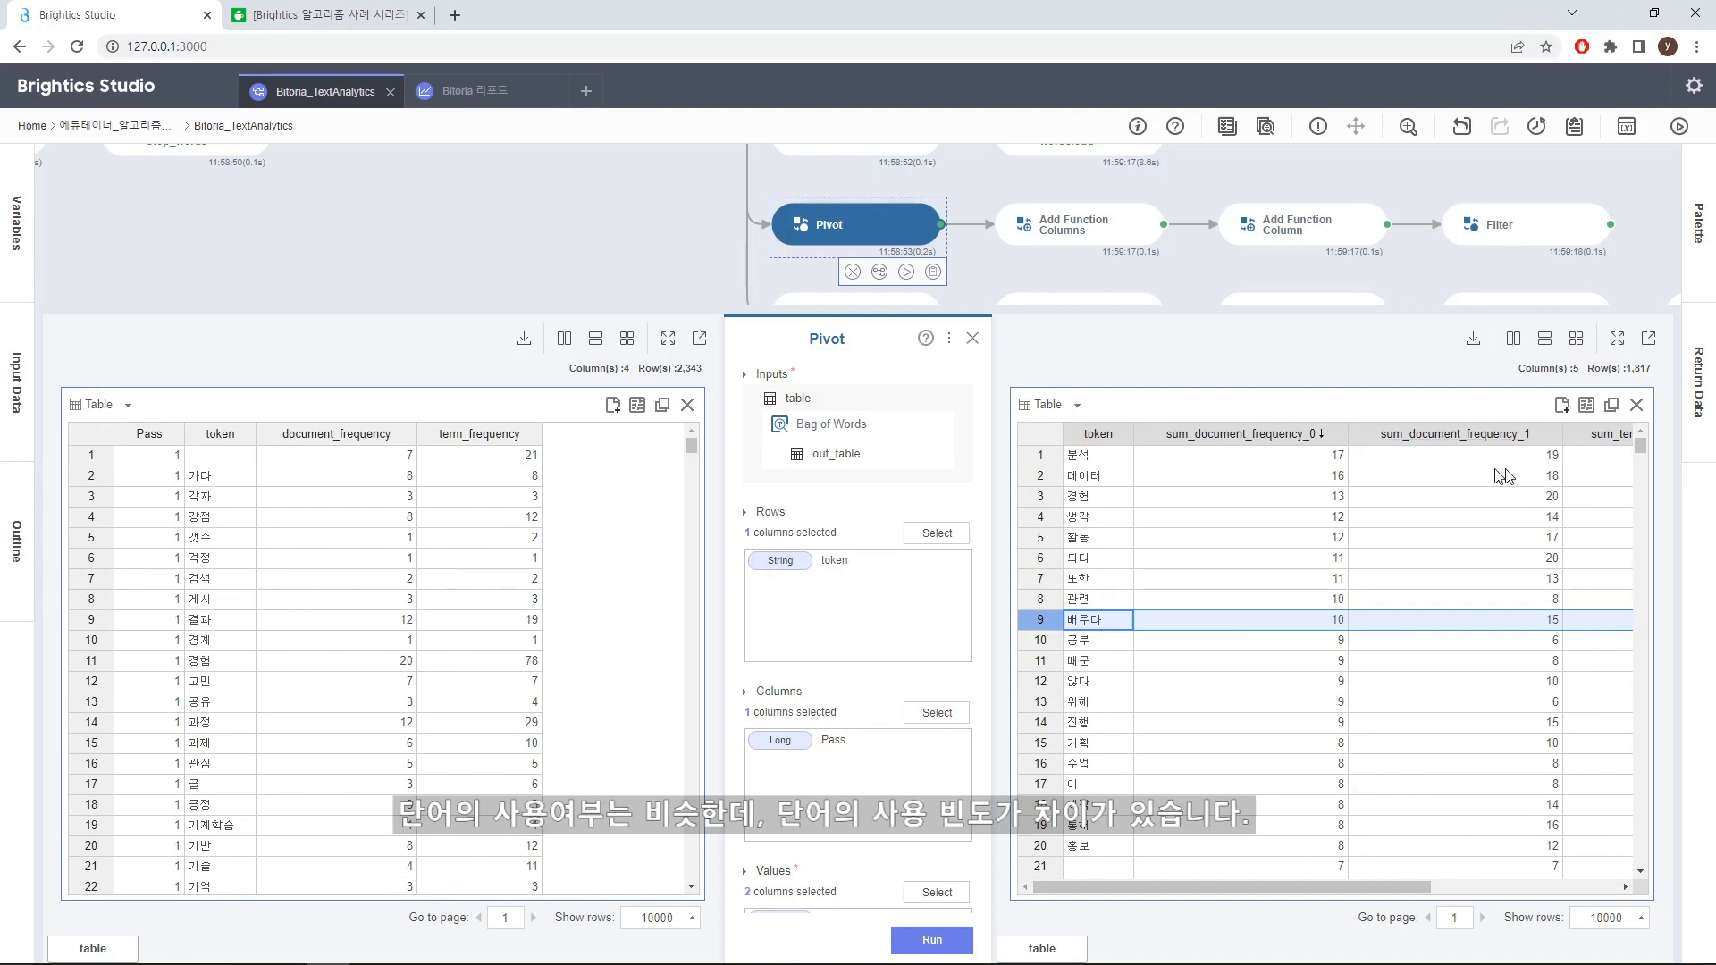
left_click_drag(1385, 888, 1573, 889)
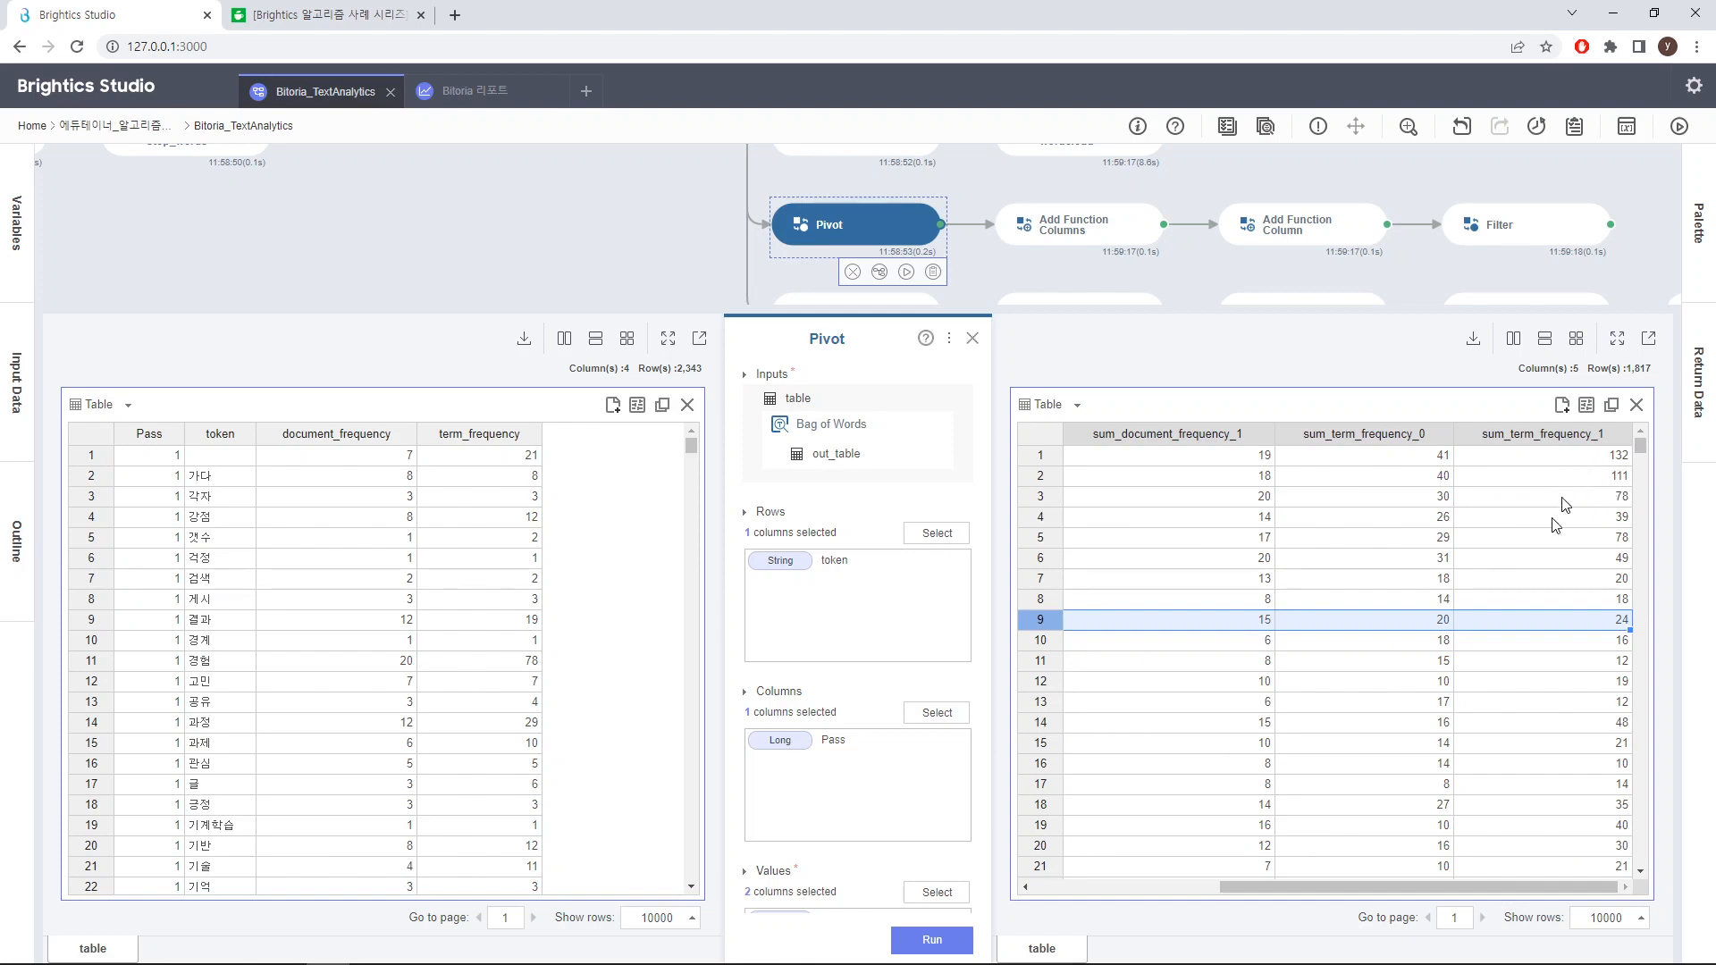
left_click_drag(1485, 882, 1530, 880)
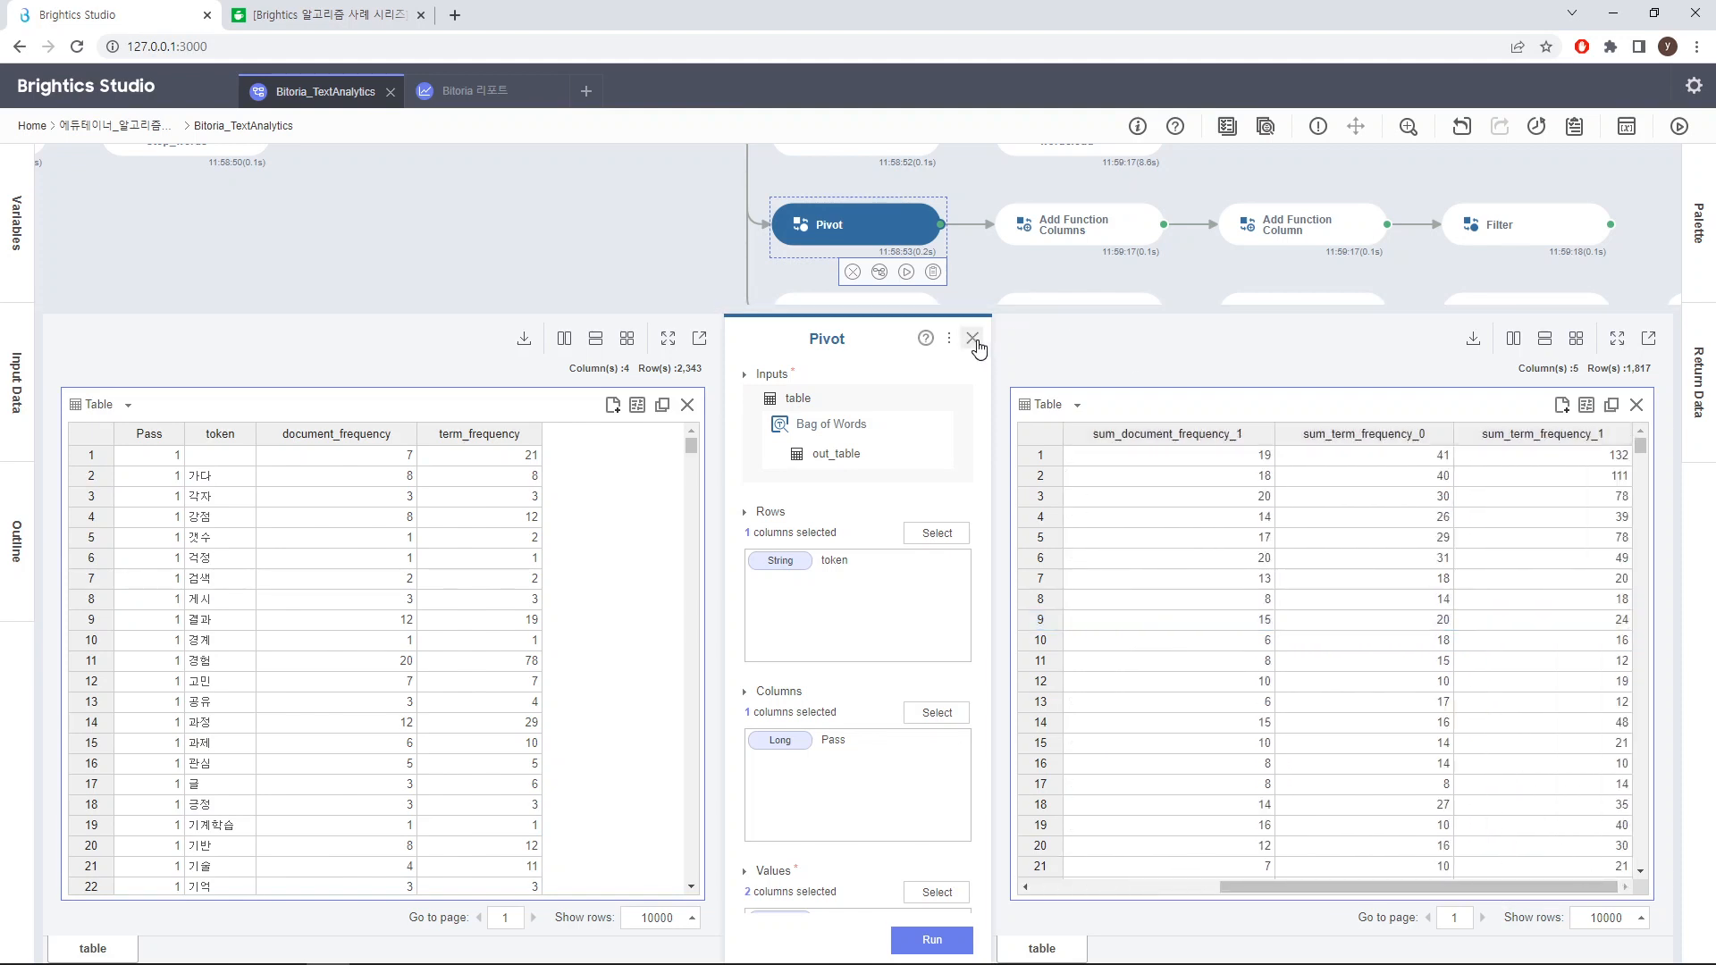
left_click(972, 338)
Open the Add Function Columns function after Pivot and examine the termdoc_ratio_0 and termdoc_ratio_1 formulas
mouse_move(1087, 237)
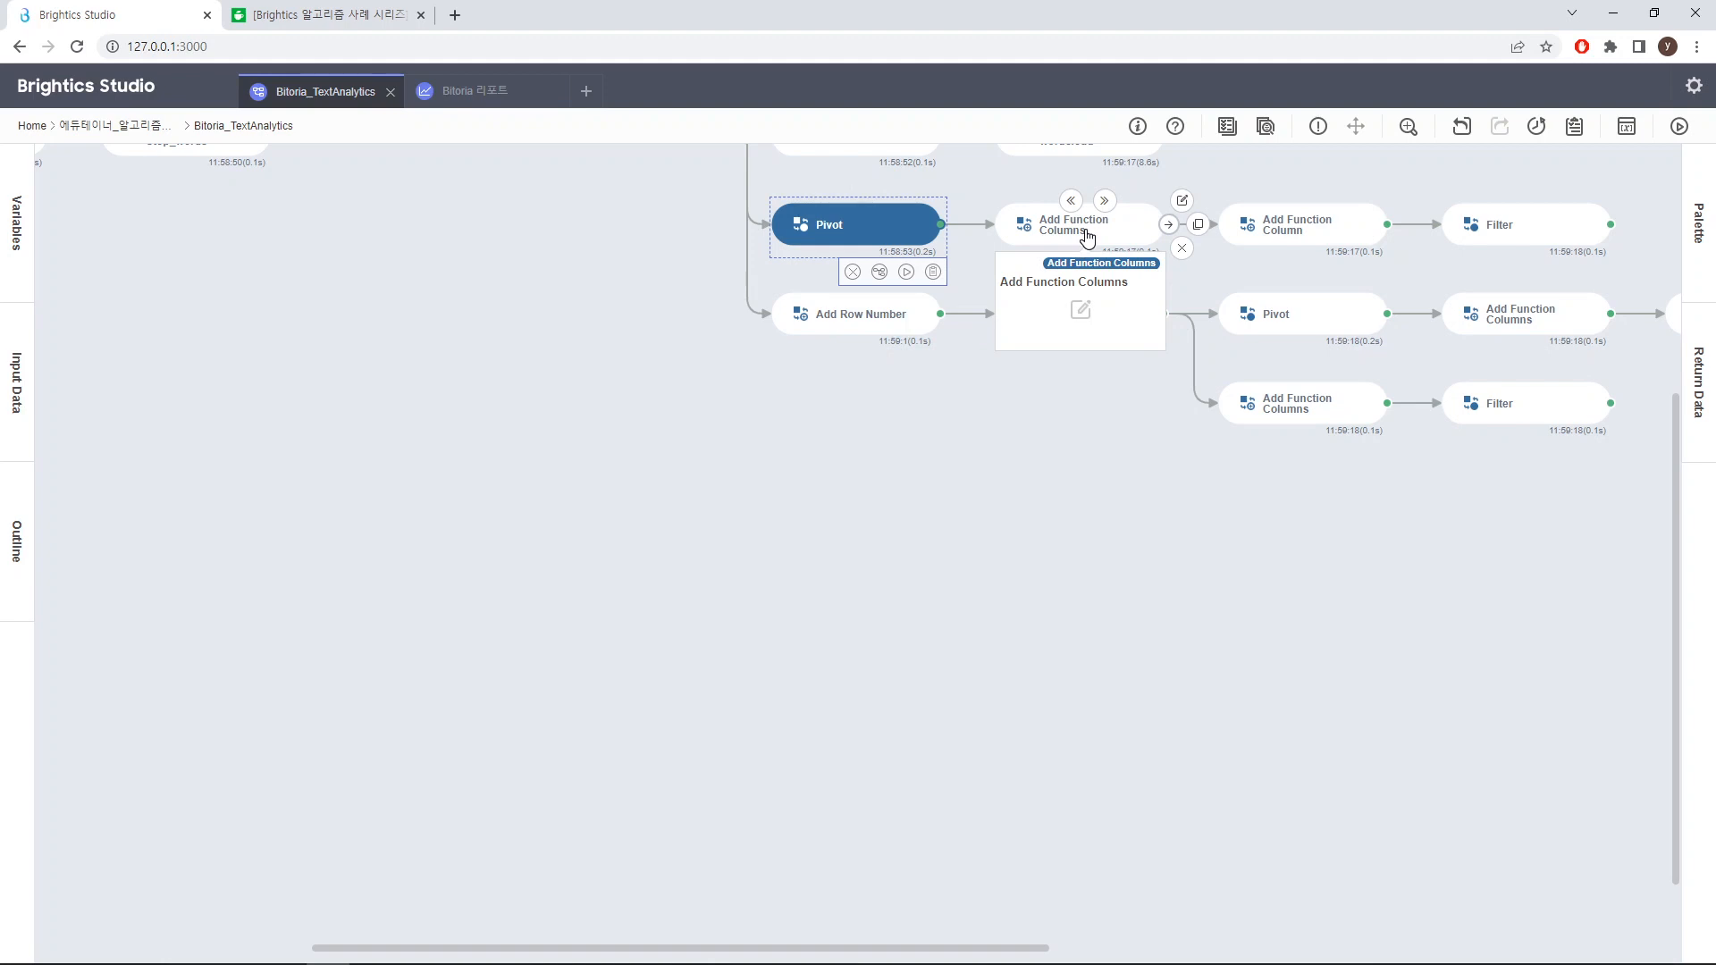
left_click(1087, 237)
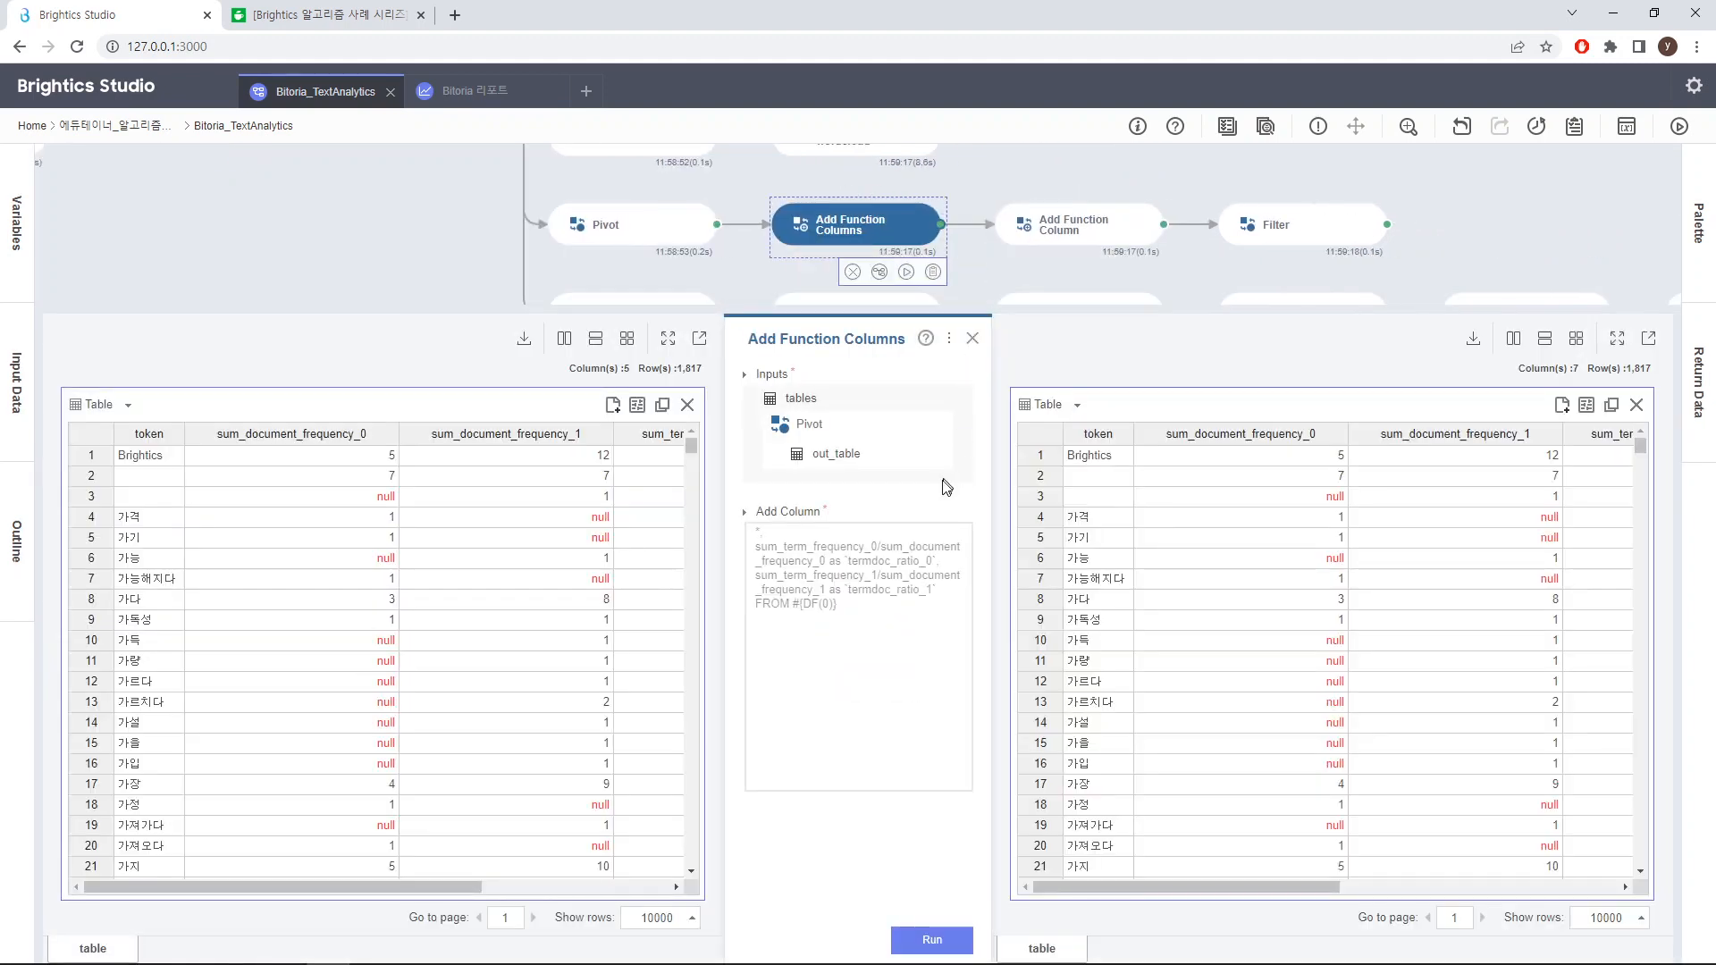
left_click(890, 616)
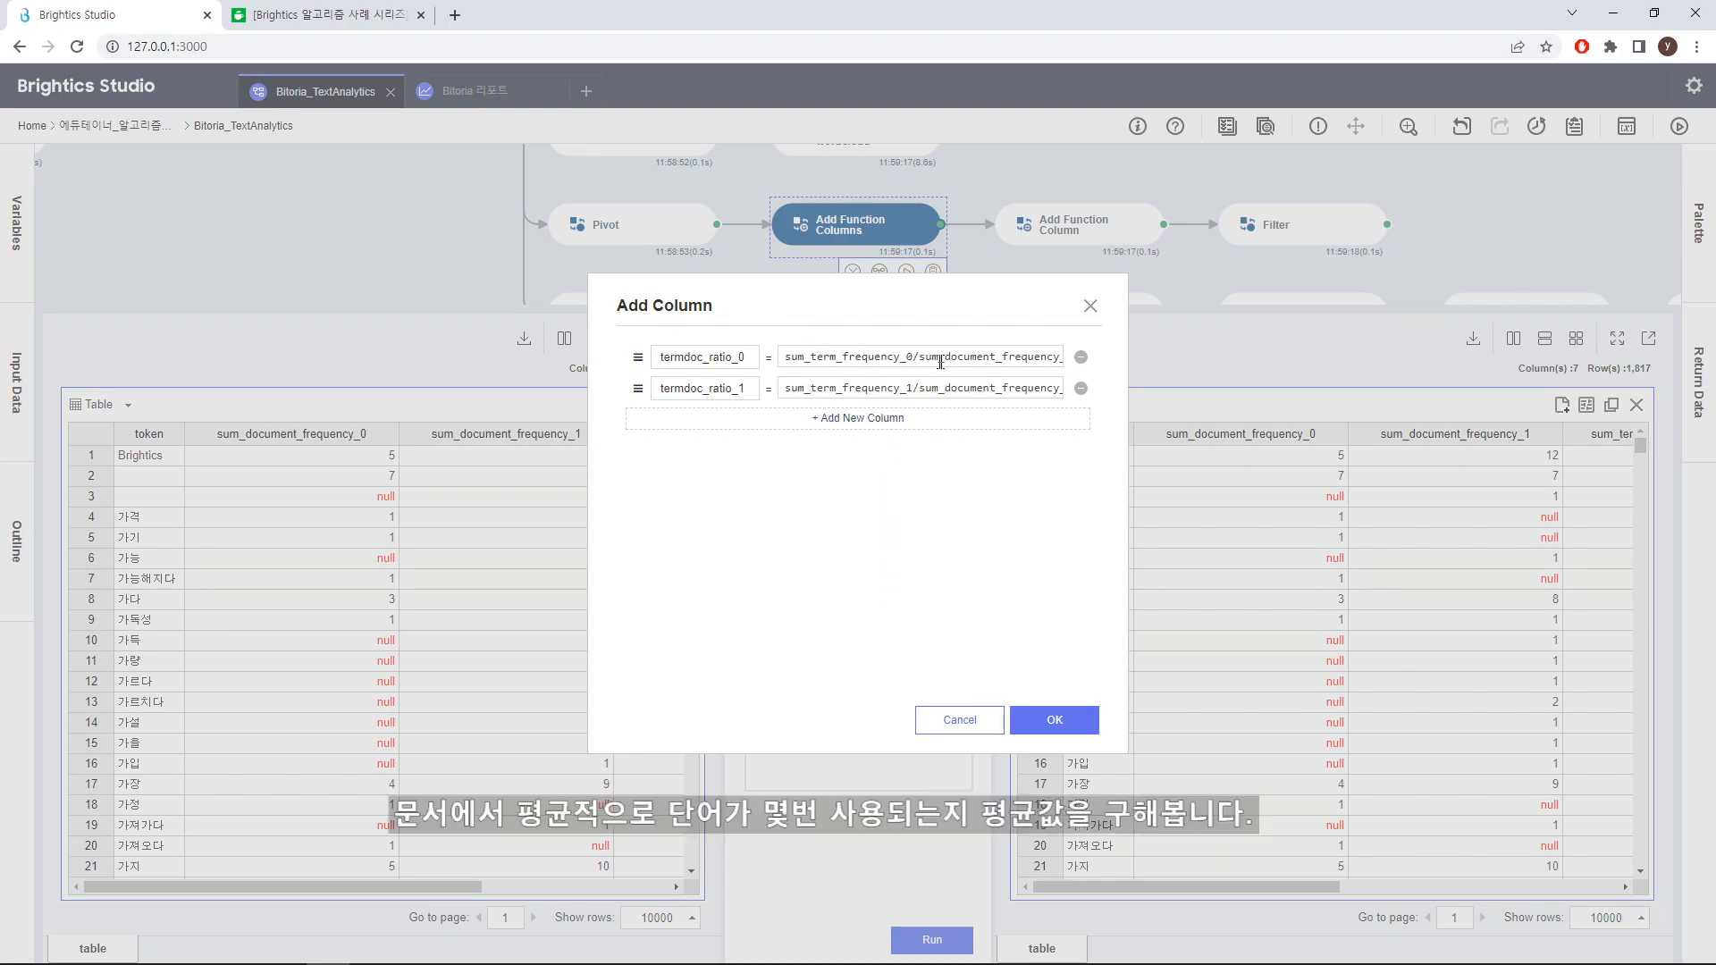
left_click_drag(1027, 358, 1078, 367)
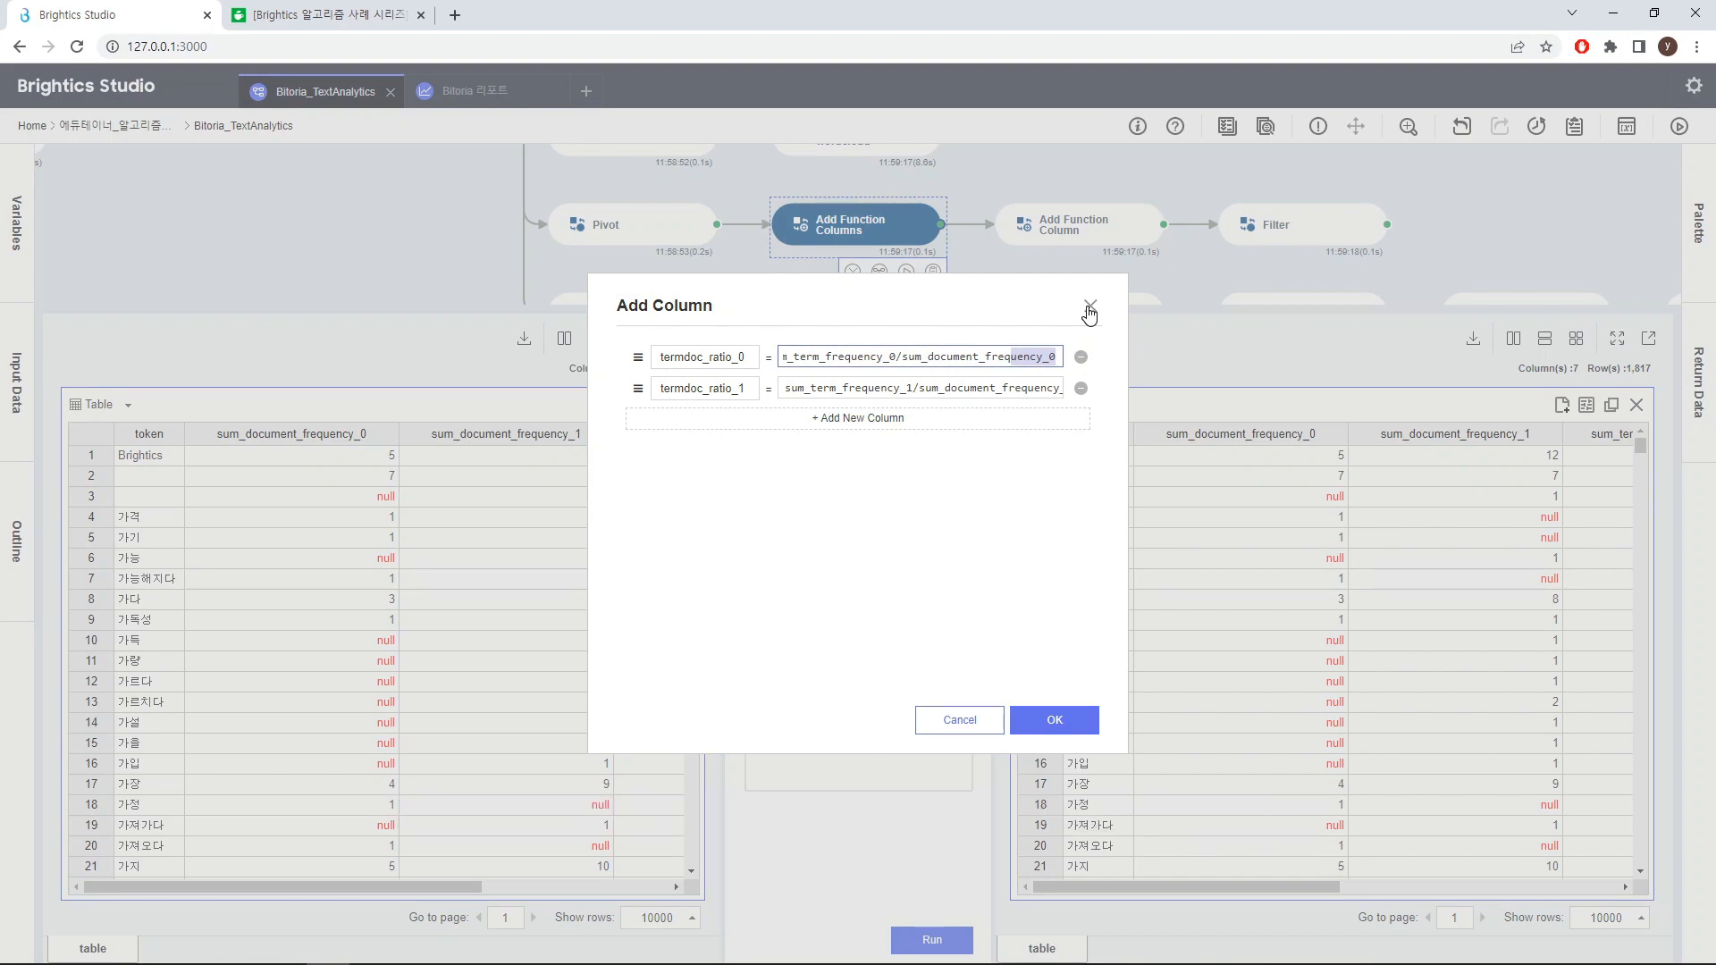
left_click(1089, 310)
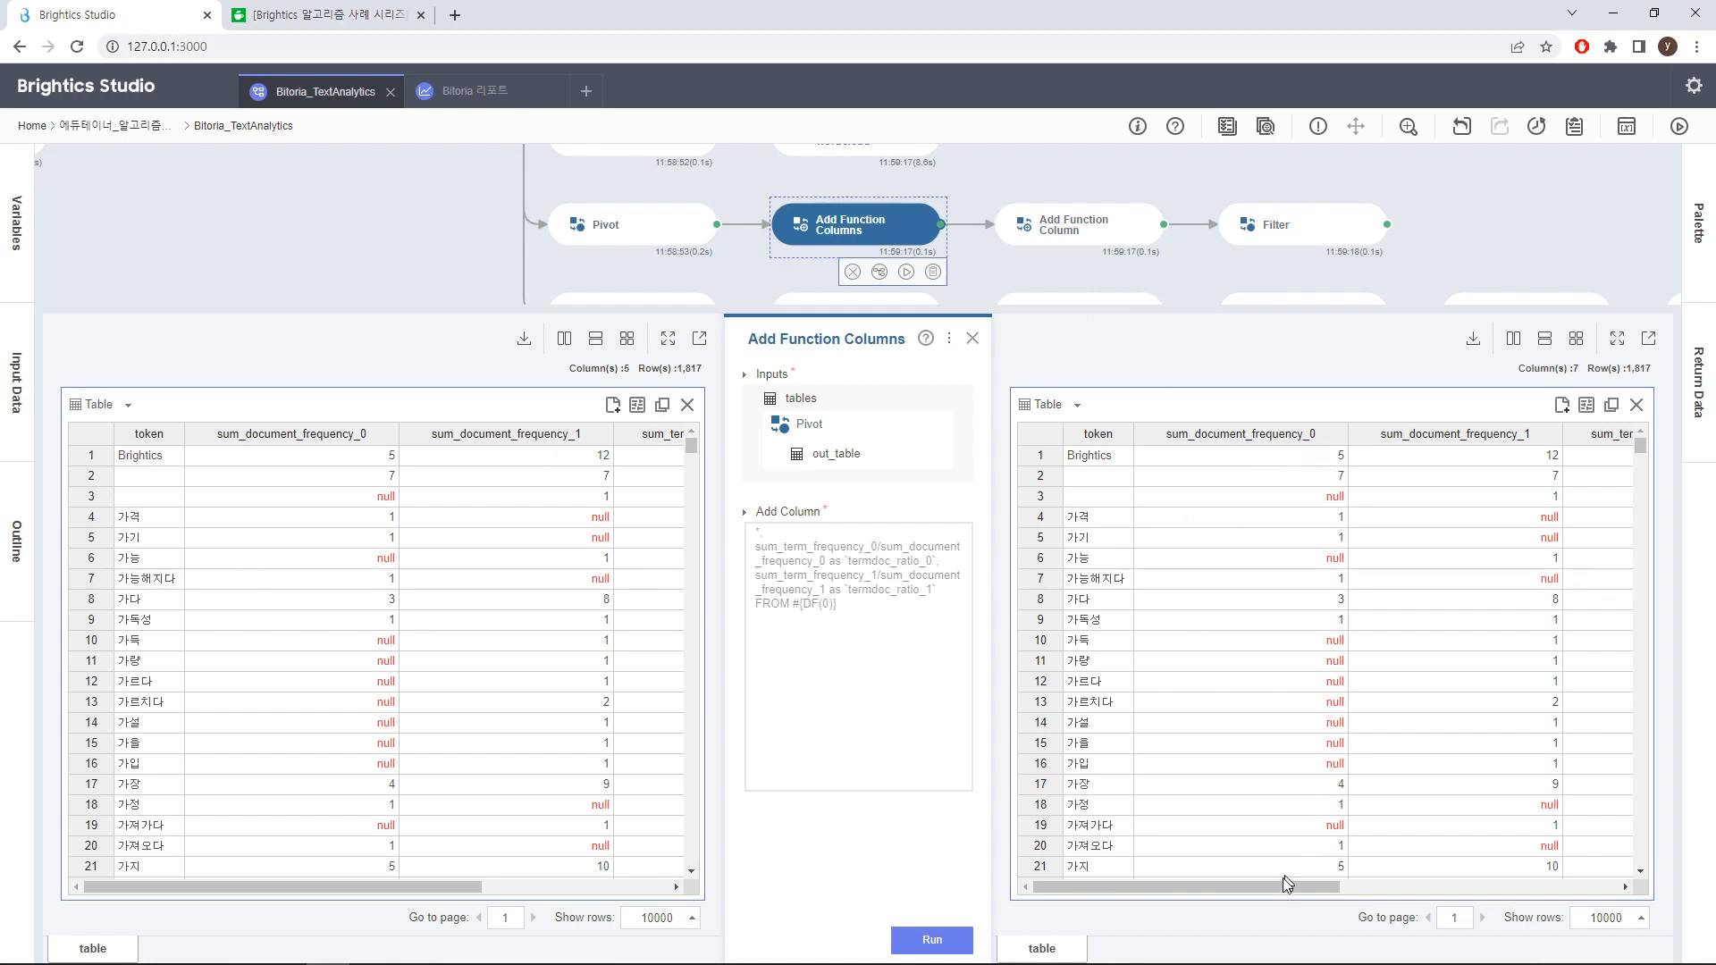
Sort the Add Function Columns output by termdoc_ratio_1 in descending order and compare both ratio columns for the top tokens
left_click_drag(1282, 886, 1582, 888)
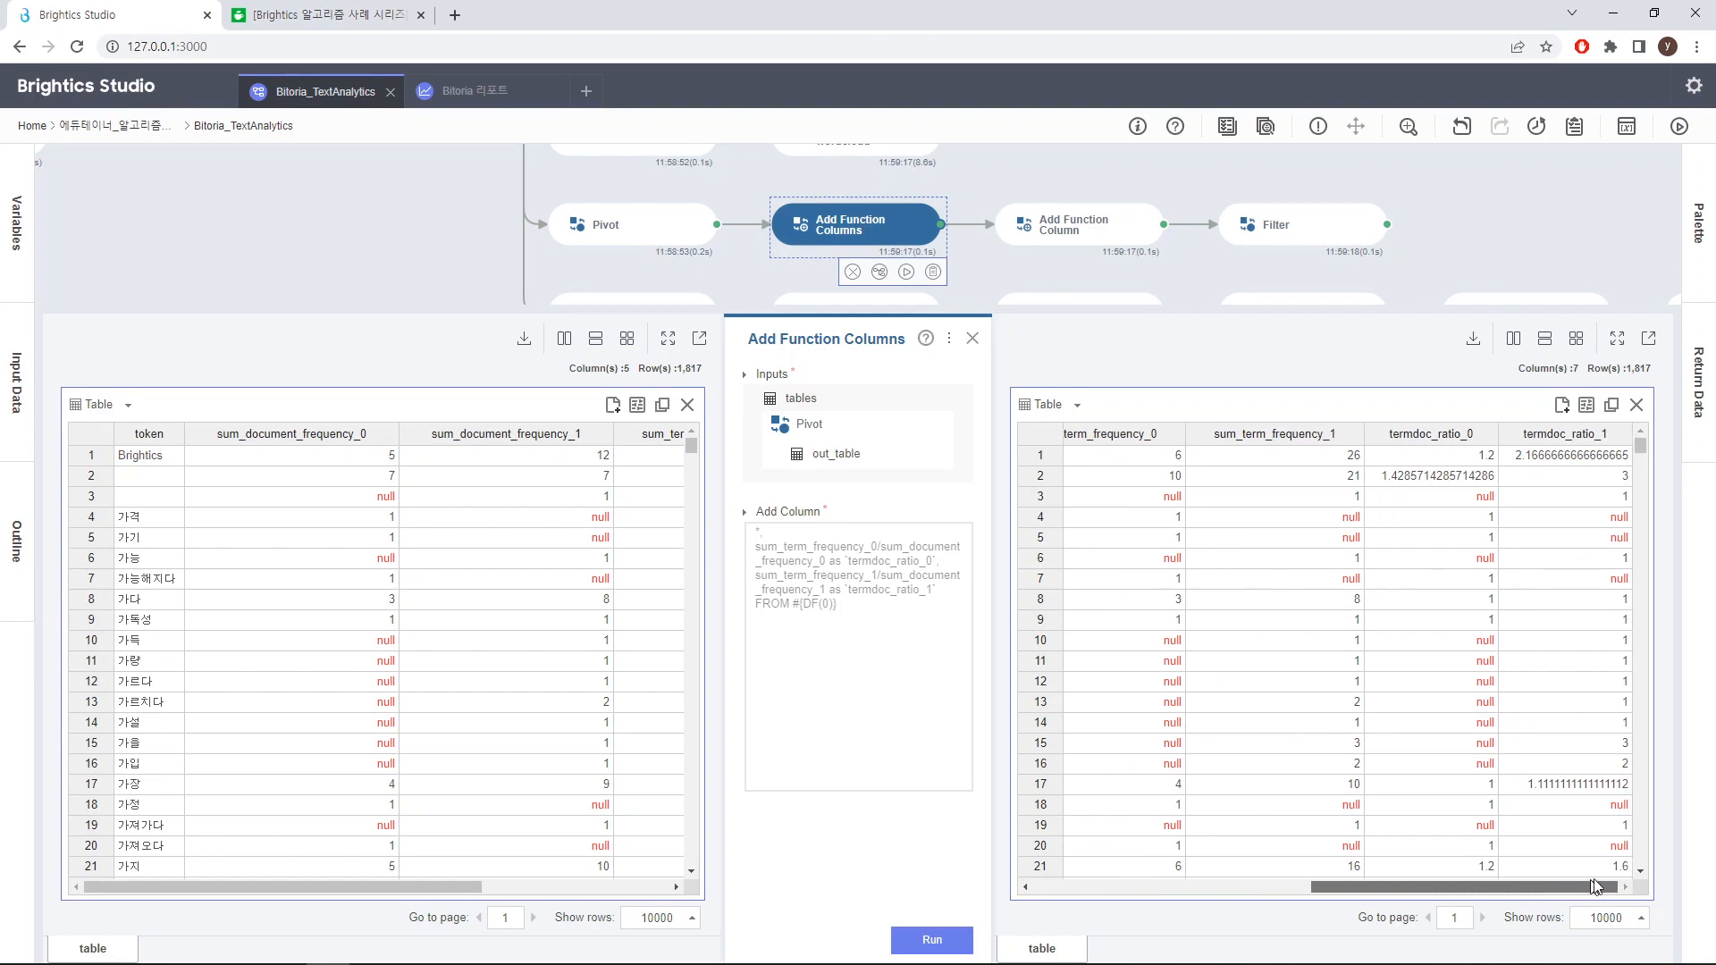
left_click(1555, 442)
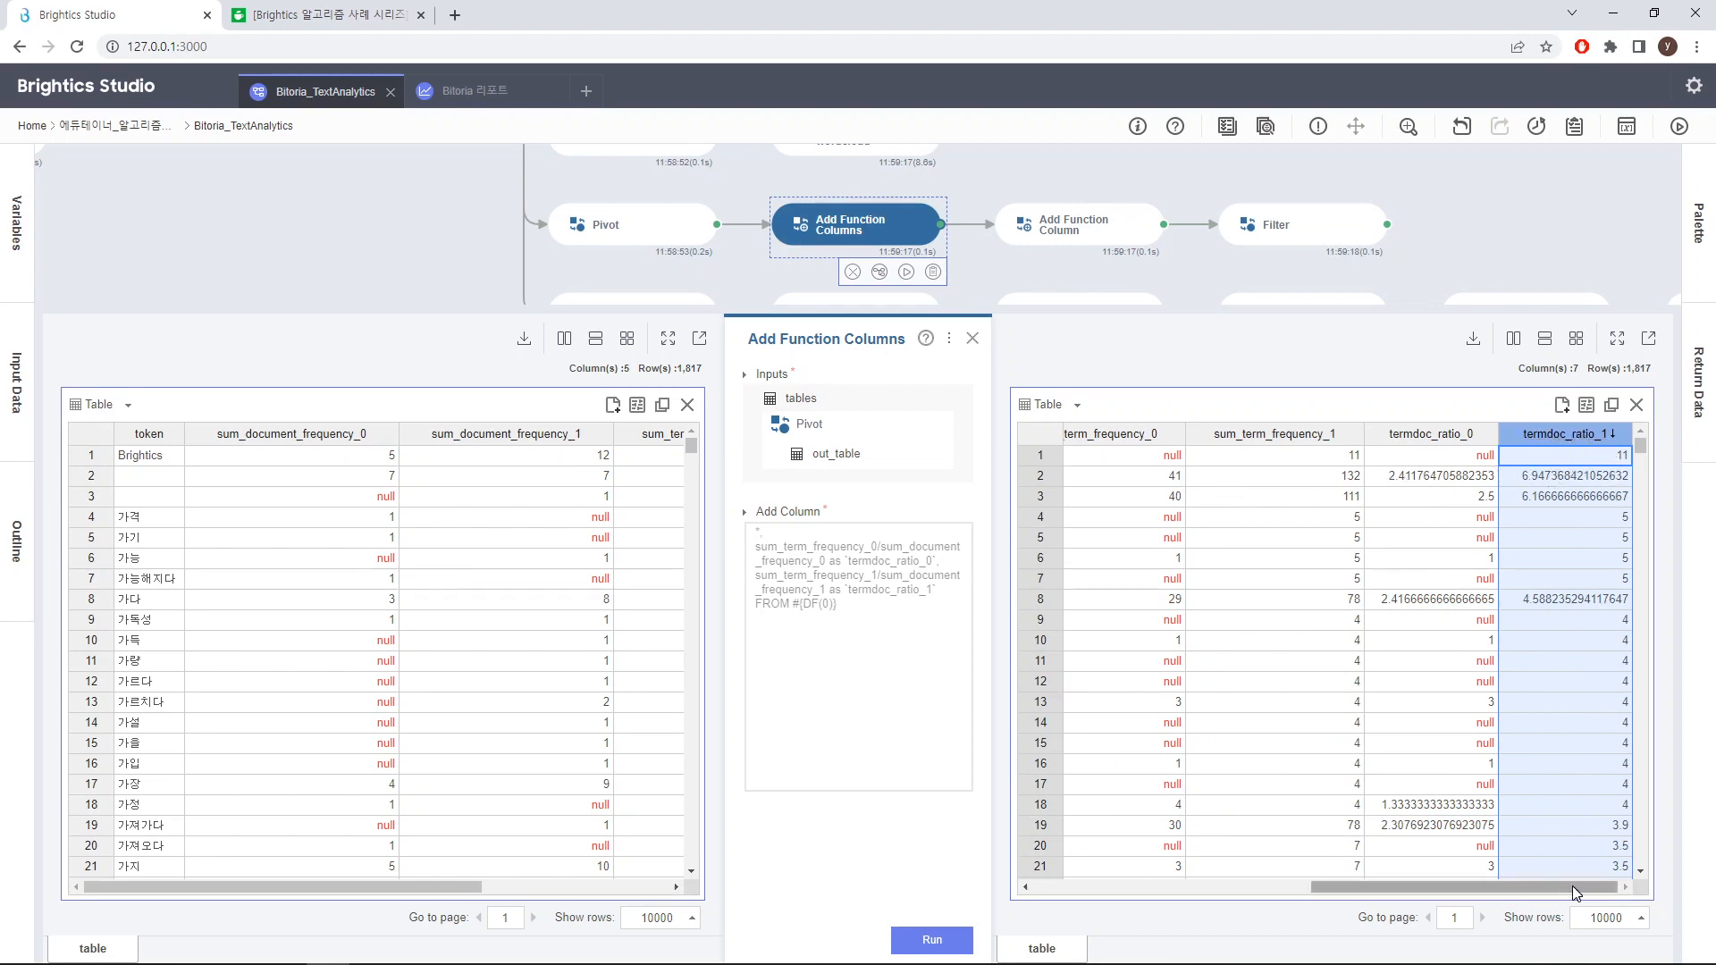
left_click_drag(1573, 887, 1273, 890)
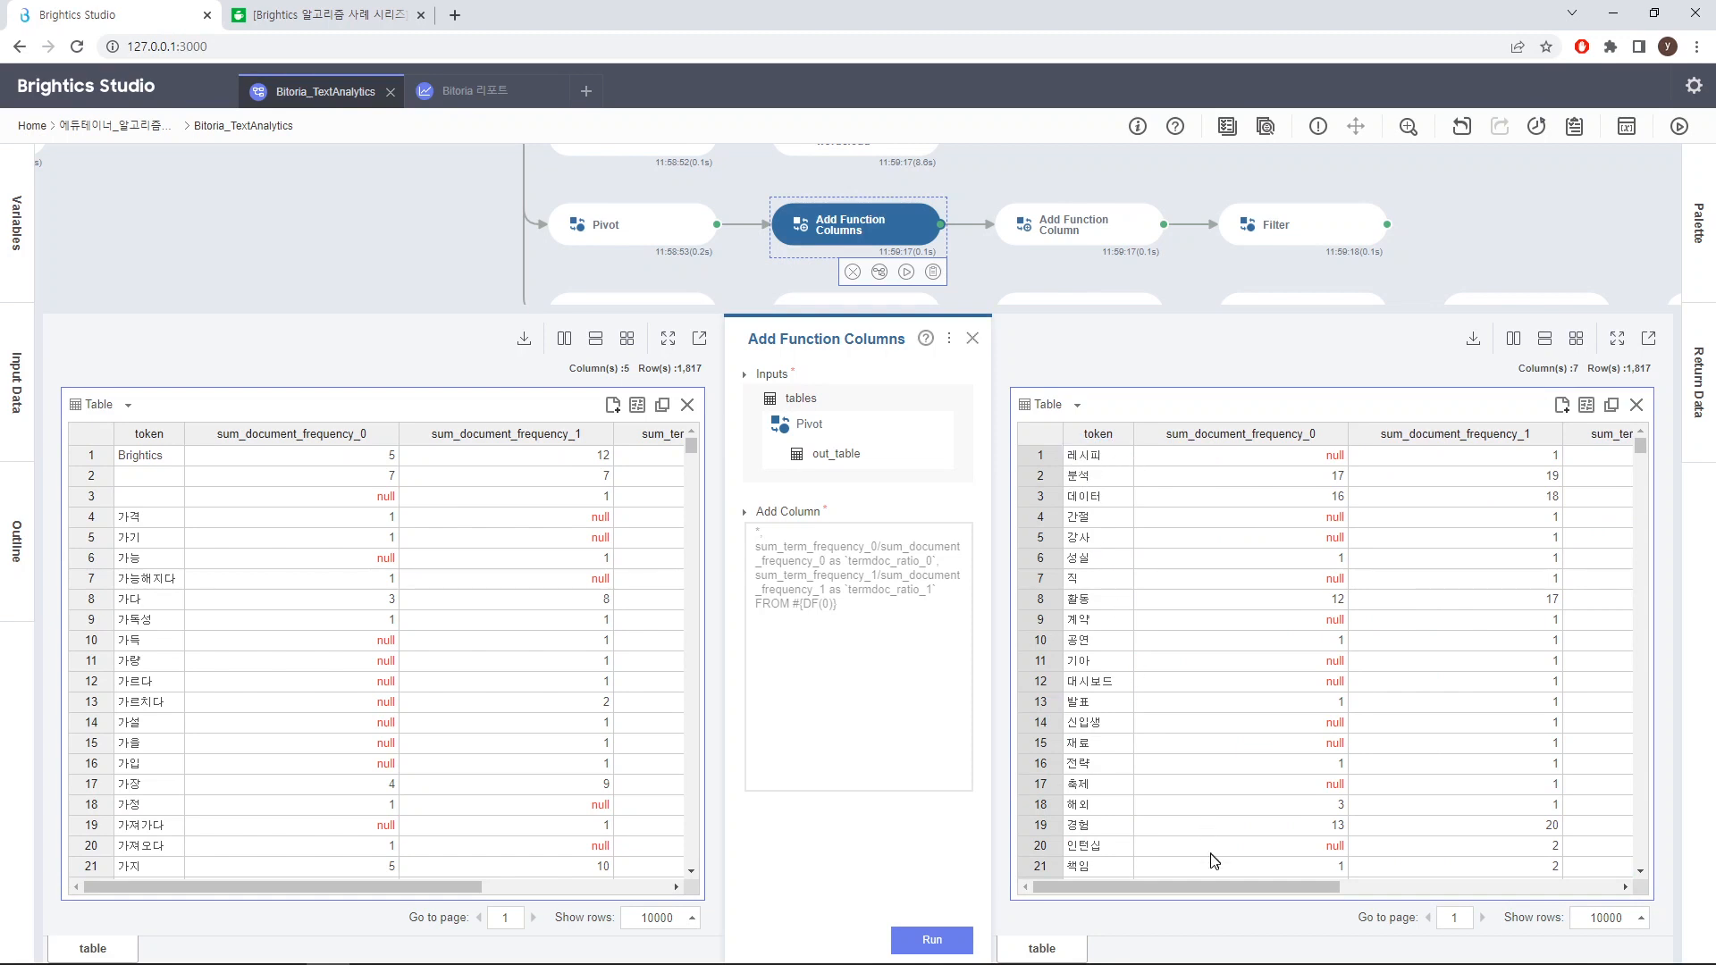
left_click_drag(1211, 888, 1175, 883)
left_click_drag(1337, 882, 1167, 887)
left_click_drag(1278, 886, 1564, 894)
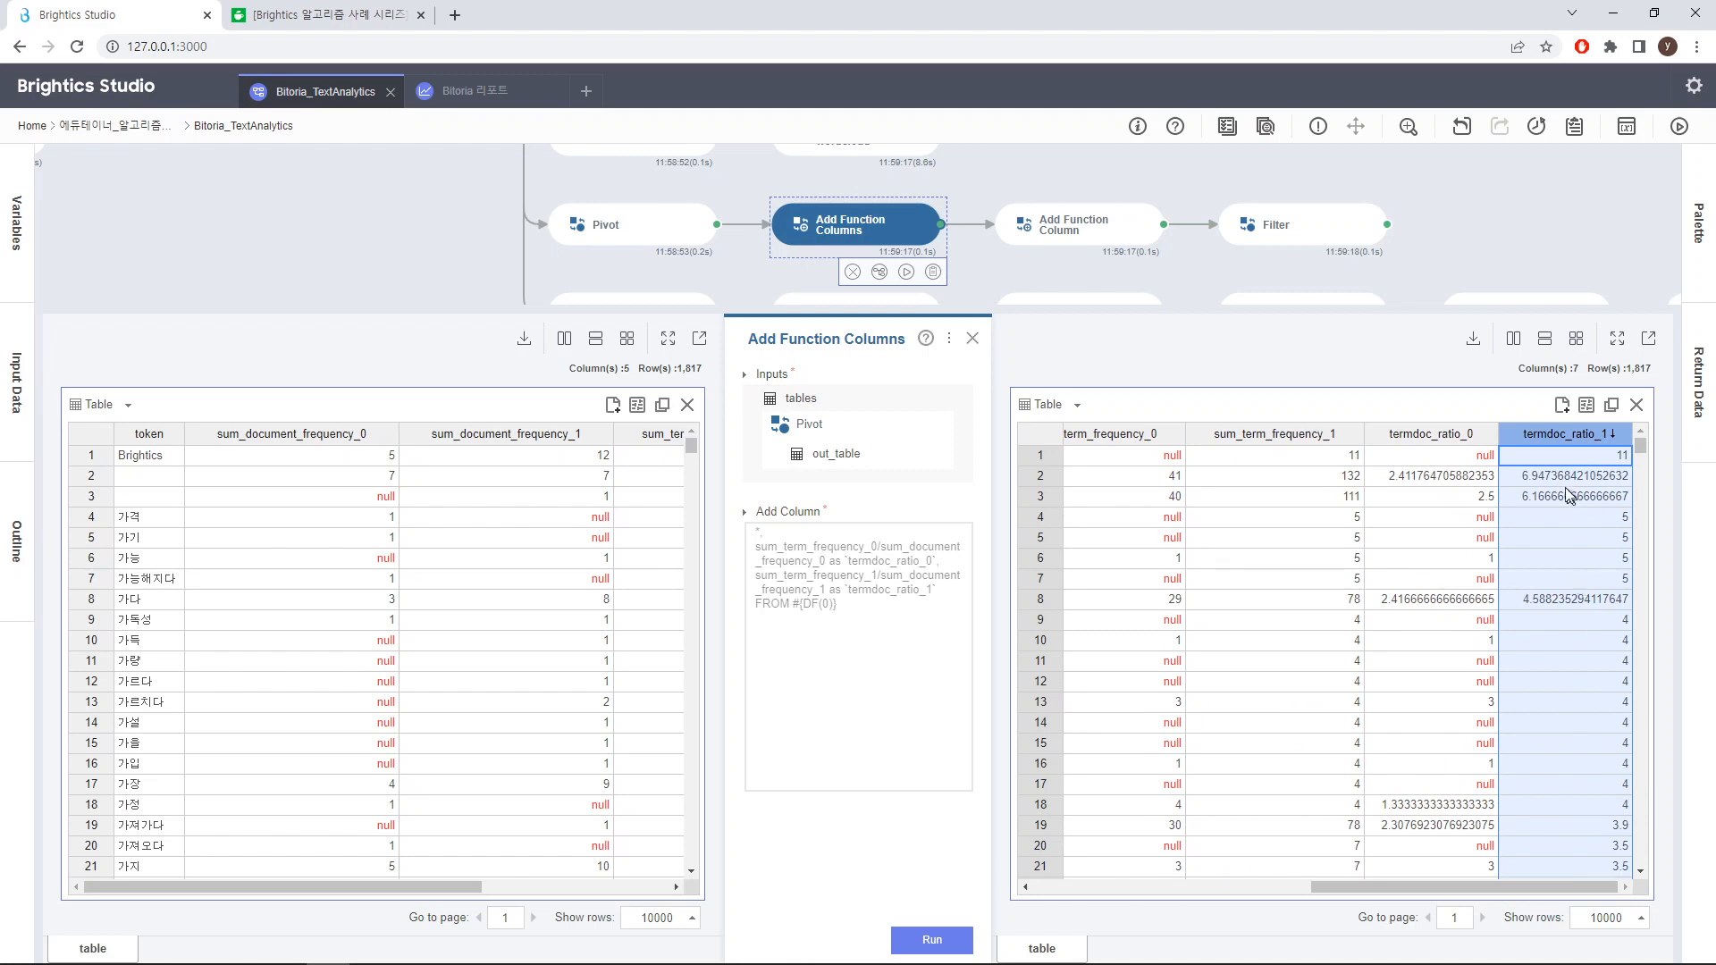
left_click(1532, 483)
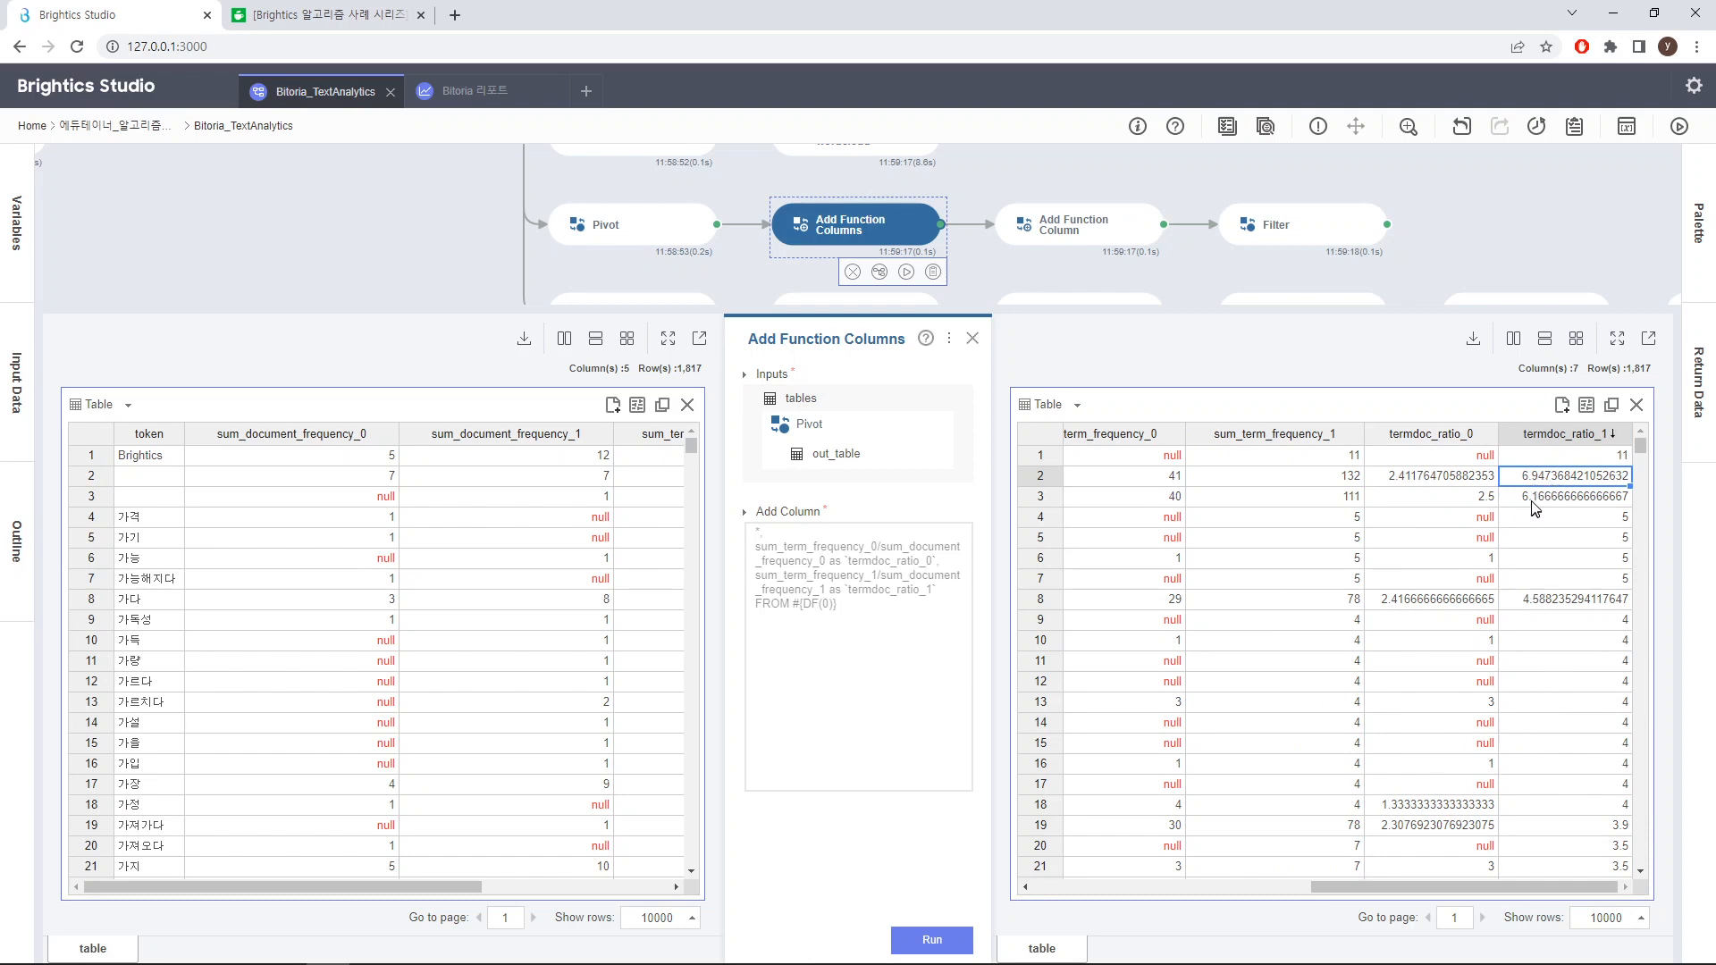
Match the top tokens by termdoc_ratio_1 with both ratio columns in the Add Function Columns output, and close the function
left_click_drag(1508, 885, 1605, 861)
left_click_drag(1489, 888, 1166, 885)
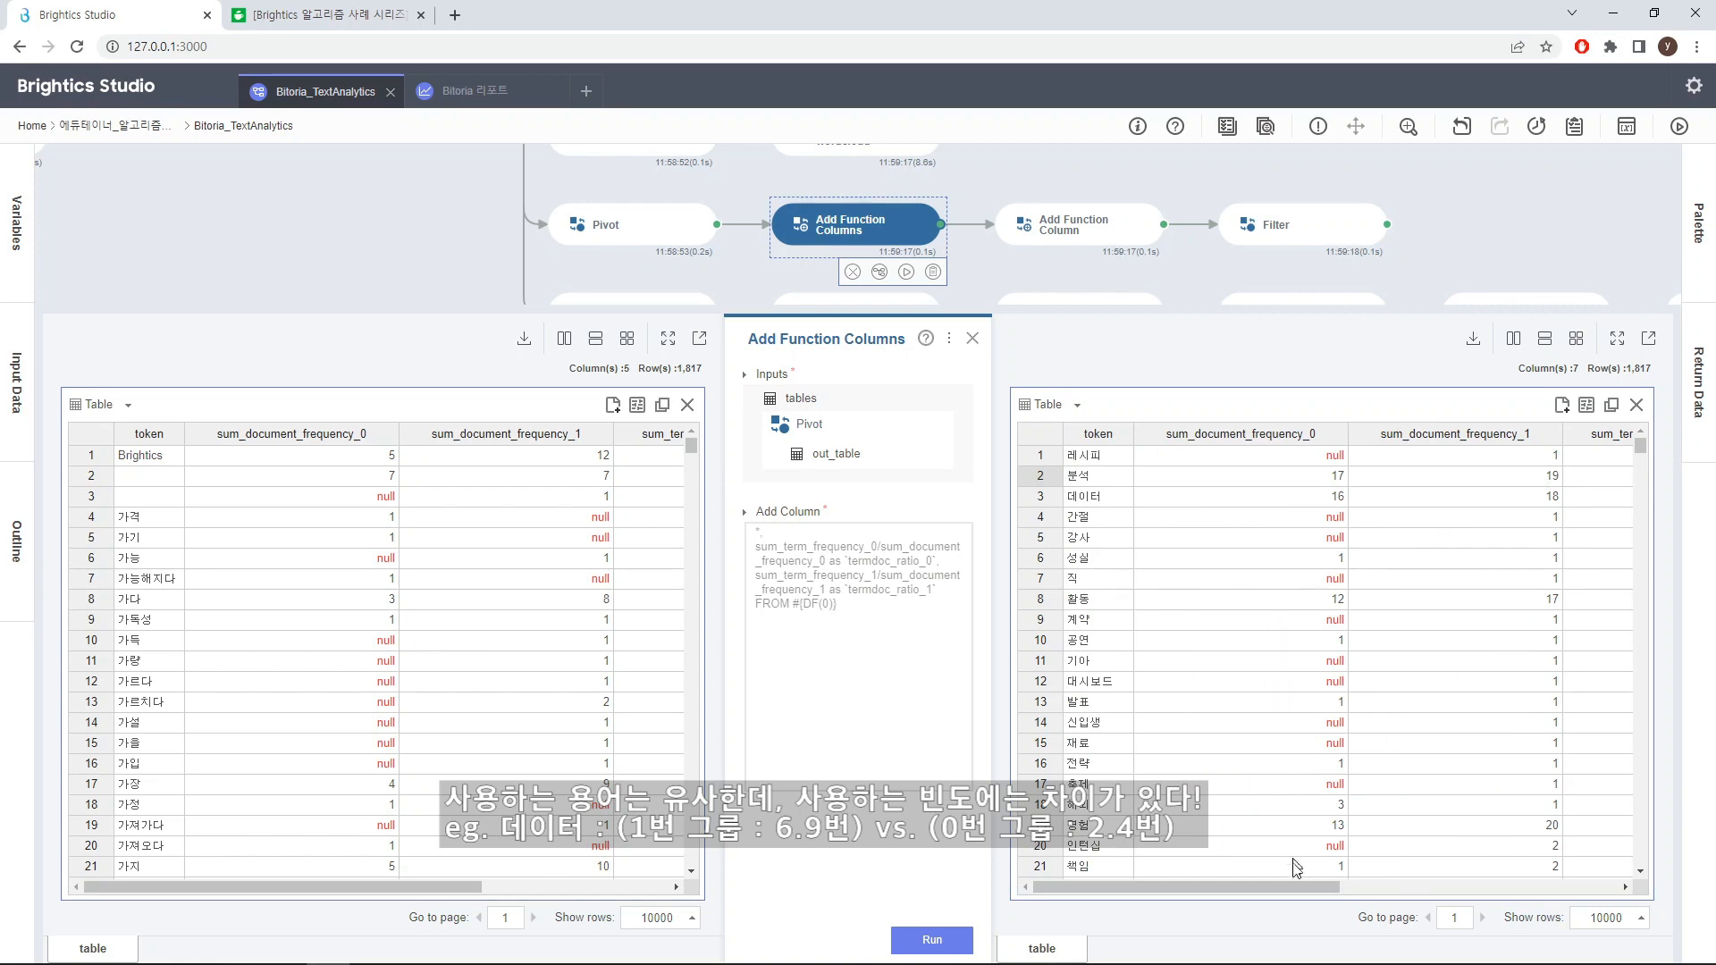
left_click_drag(1292, 887, 1578, 894)
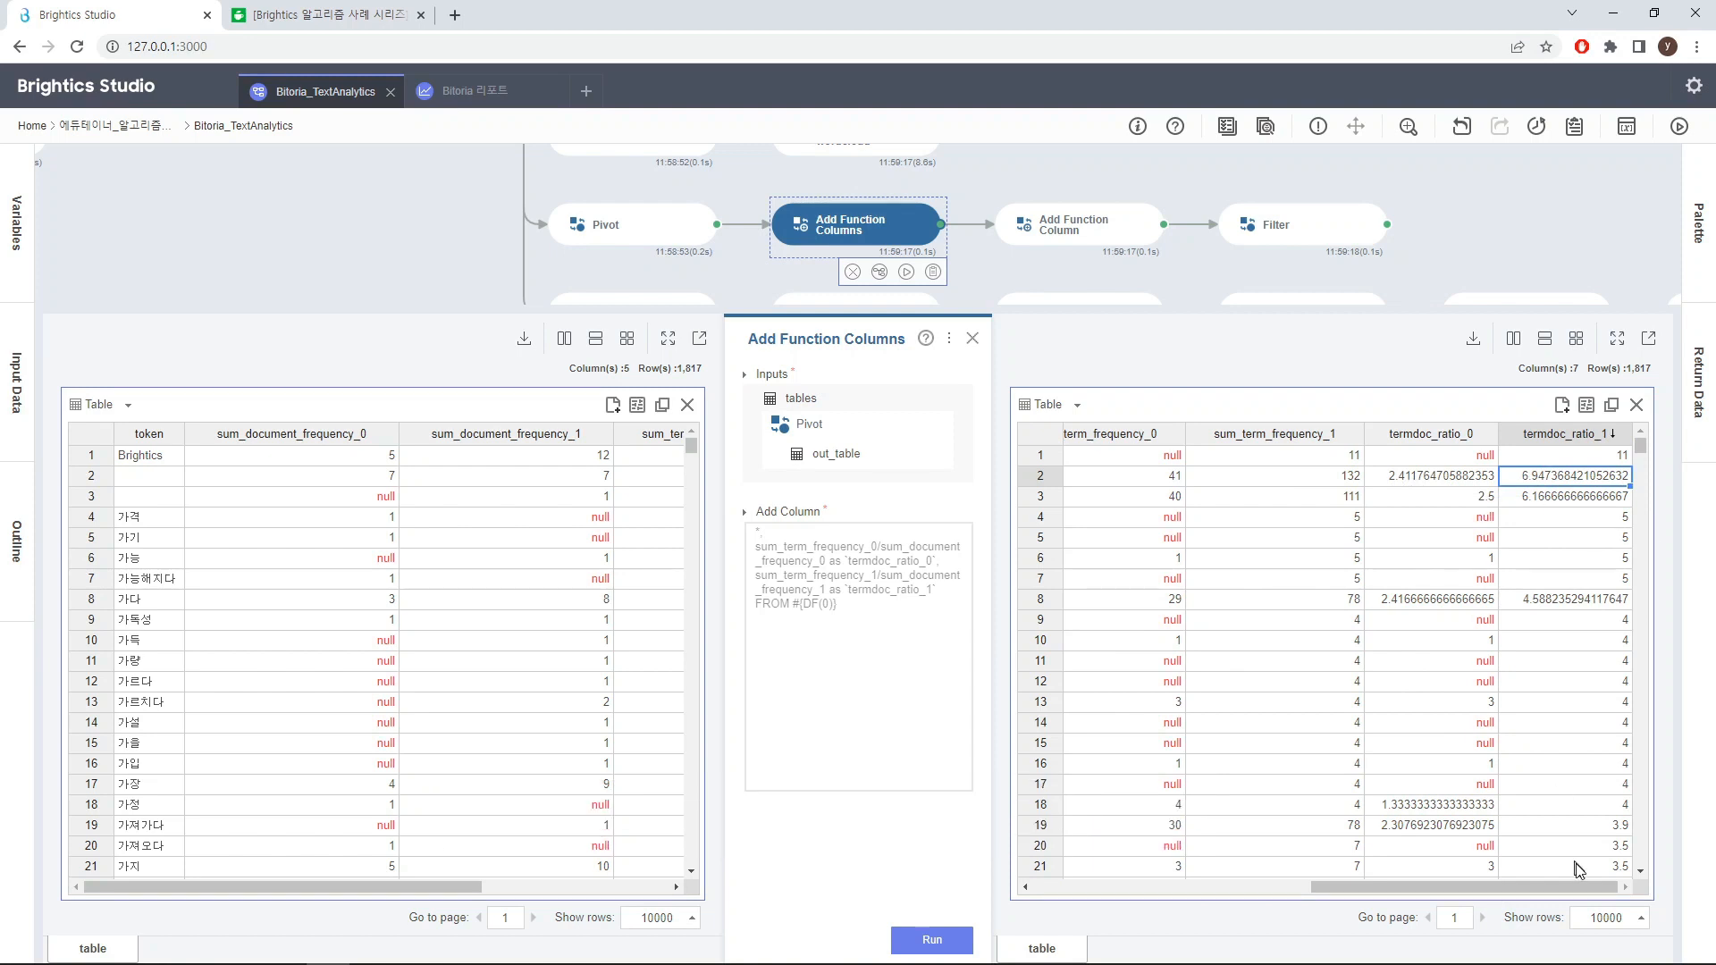
left_click_drag(1573, 887, 1506, 886)
mouse_move(1641, 451)
left_mouse_down()
mouse_move(1641, 576)
mouse_move(1644, 441)
left_mouse_up()
left_click(972, 338)
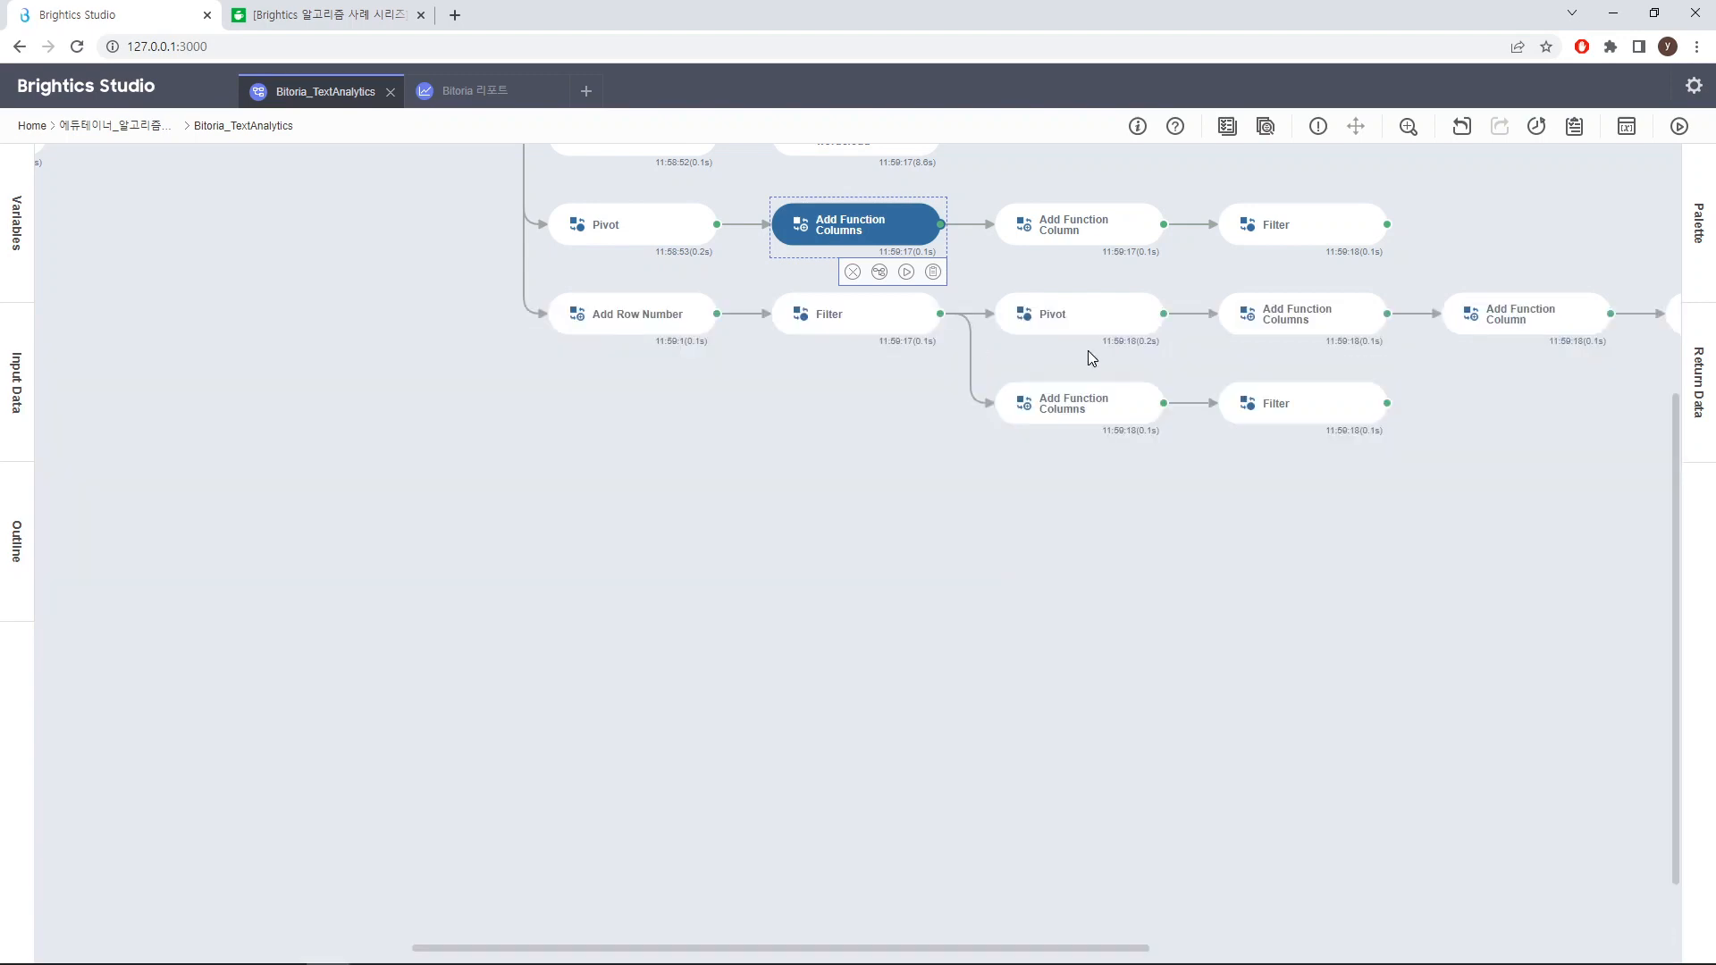
Open the Add Function Column function that computes relative_ratio and sort its output by relative_ratio in descending order
left_click(1090, 231)
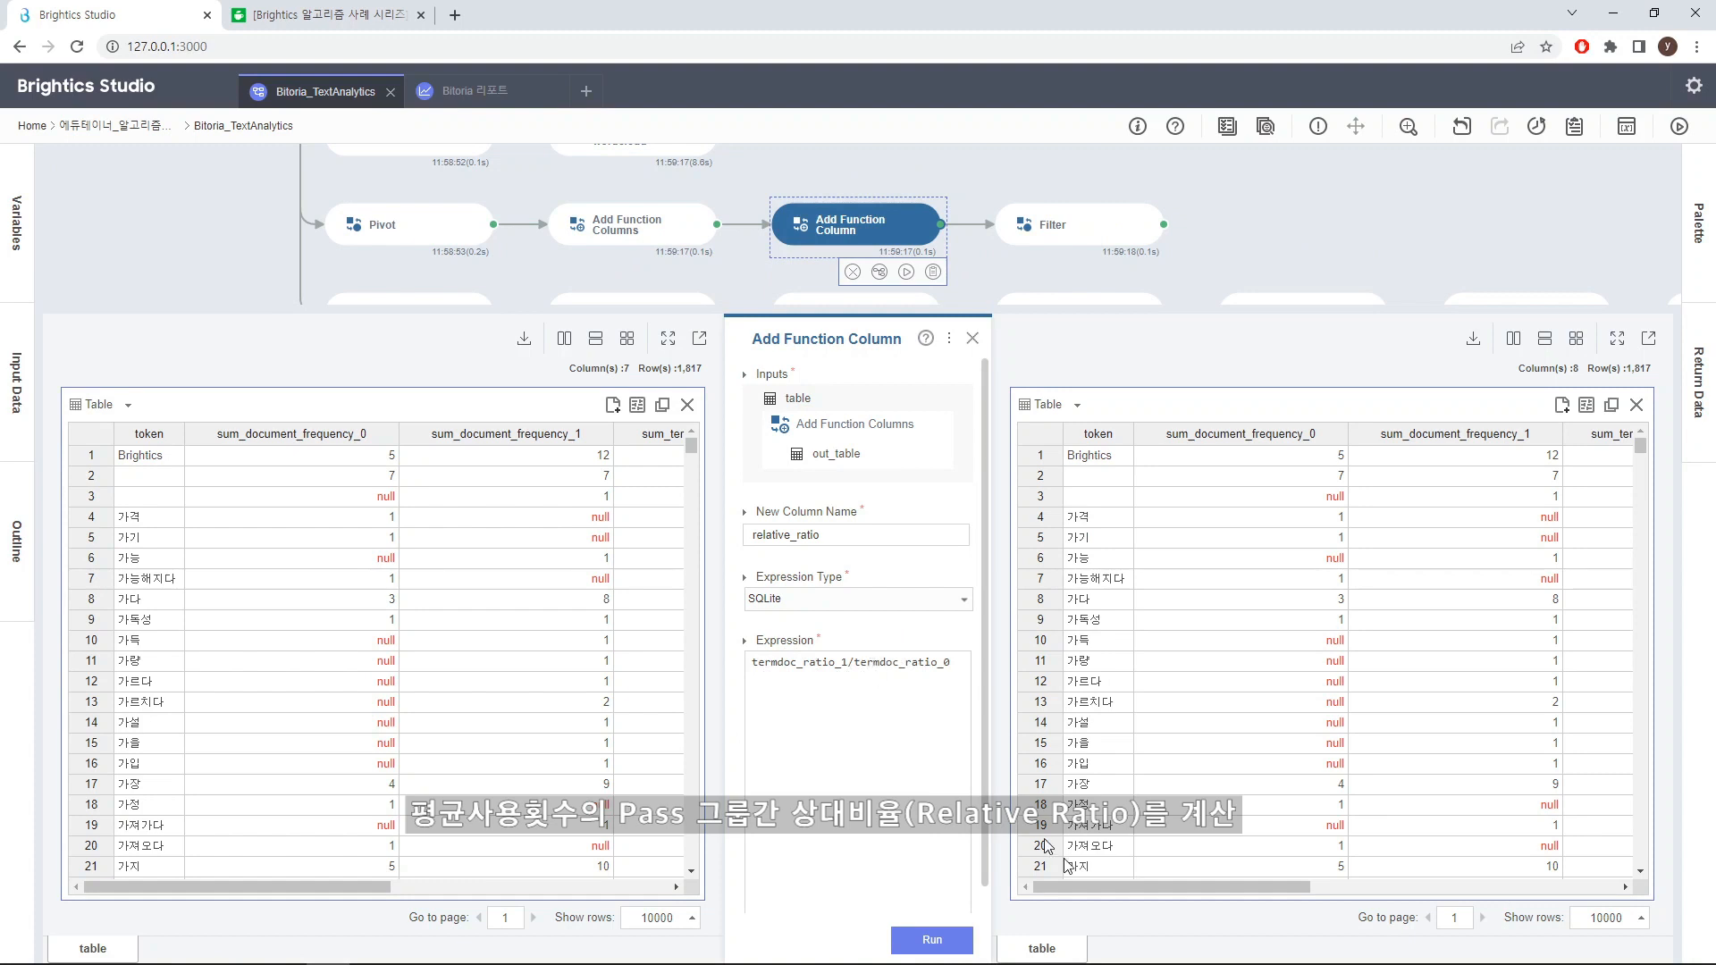
left_click_drag(1156, 888, 1523, 885)
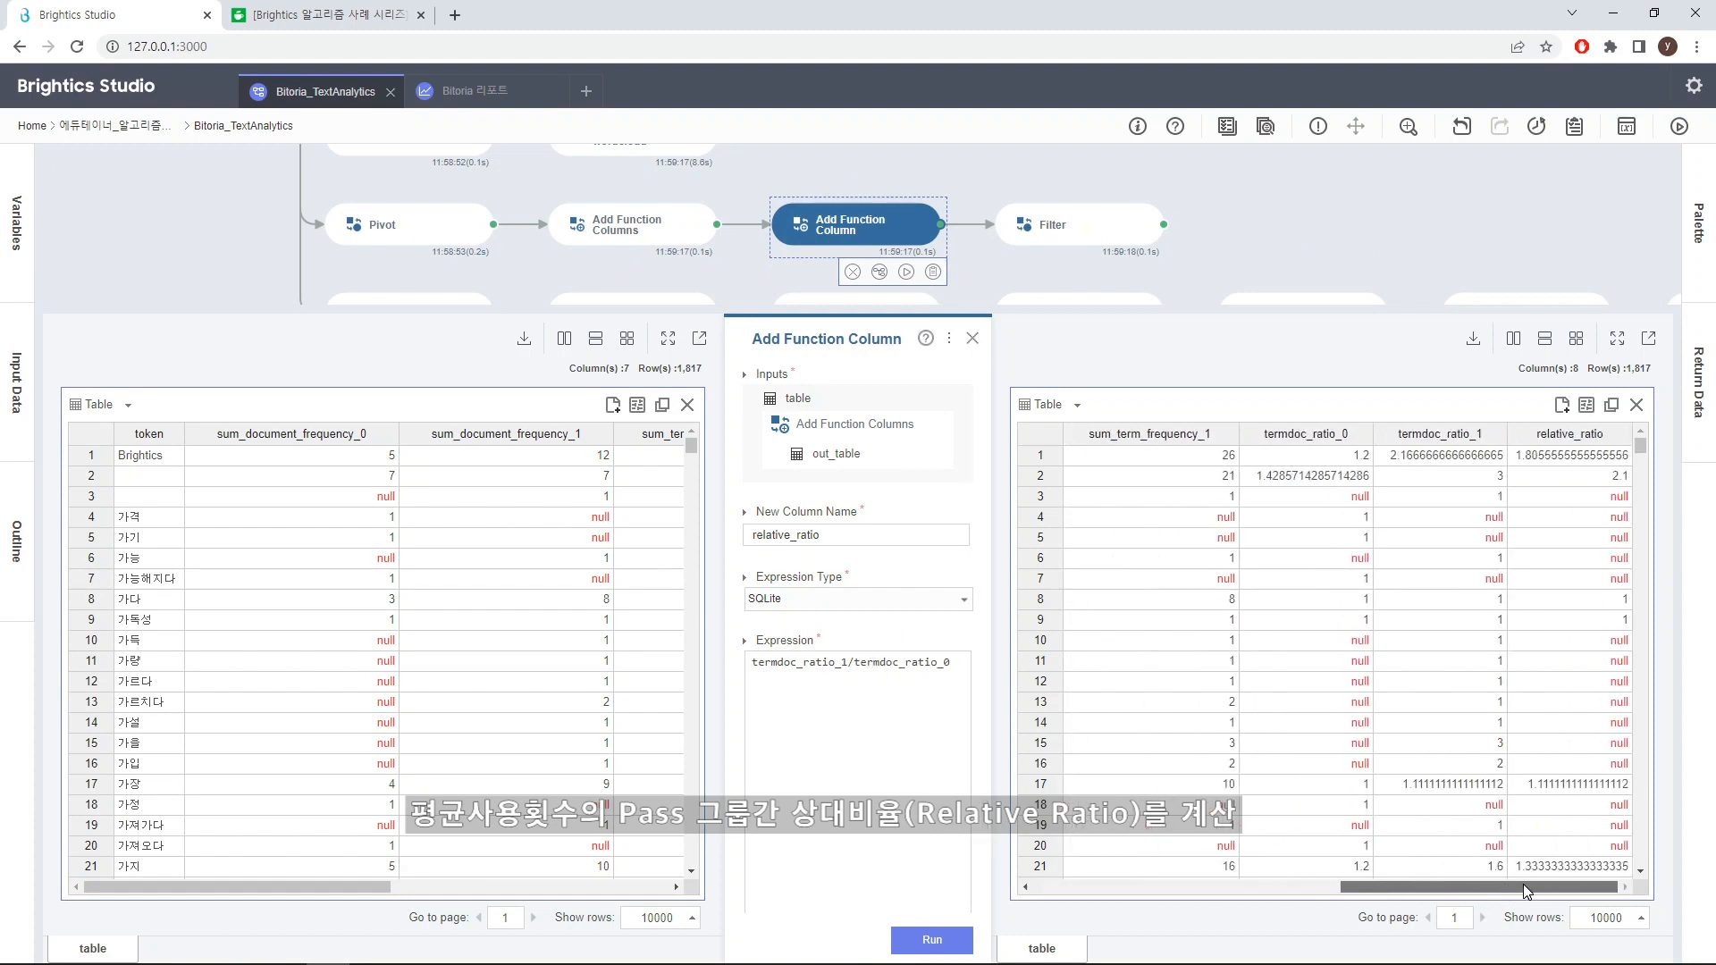
left_click(1564, 436)
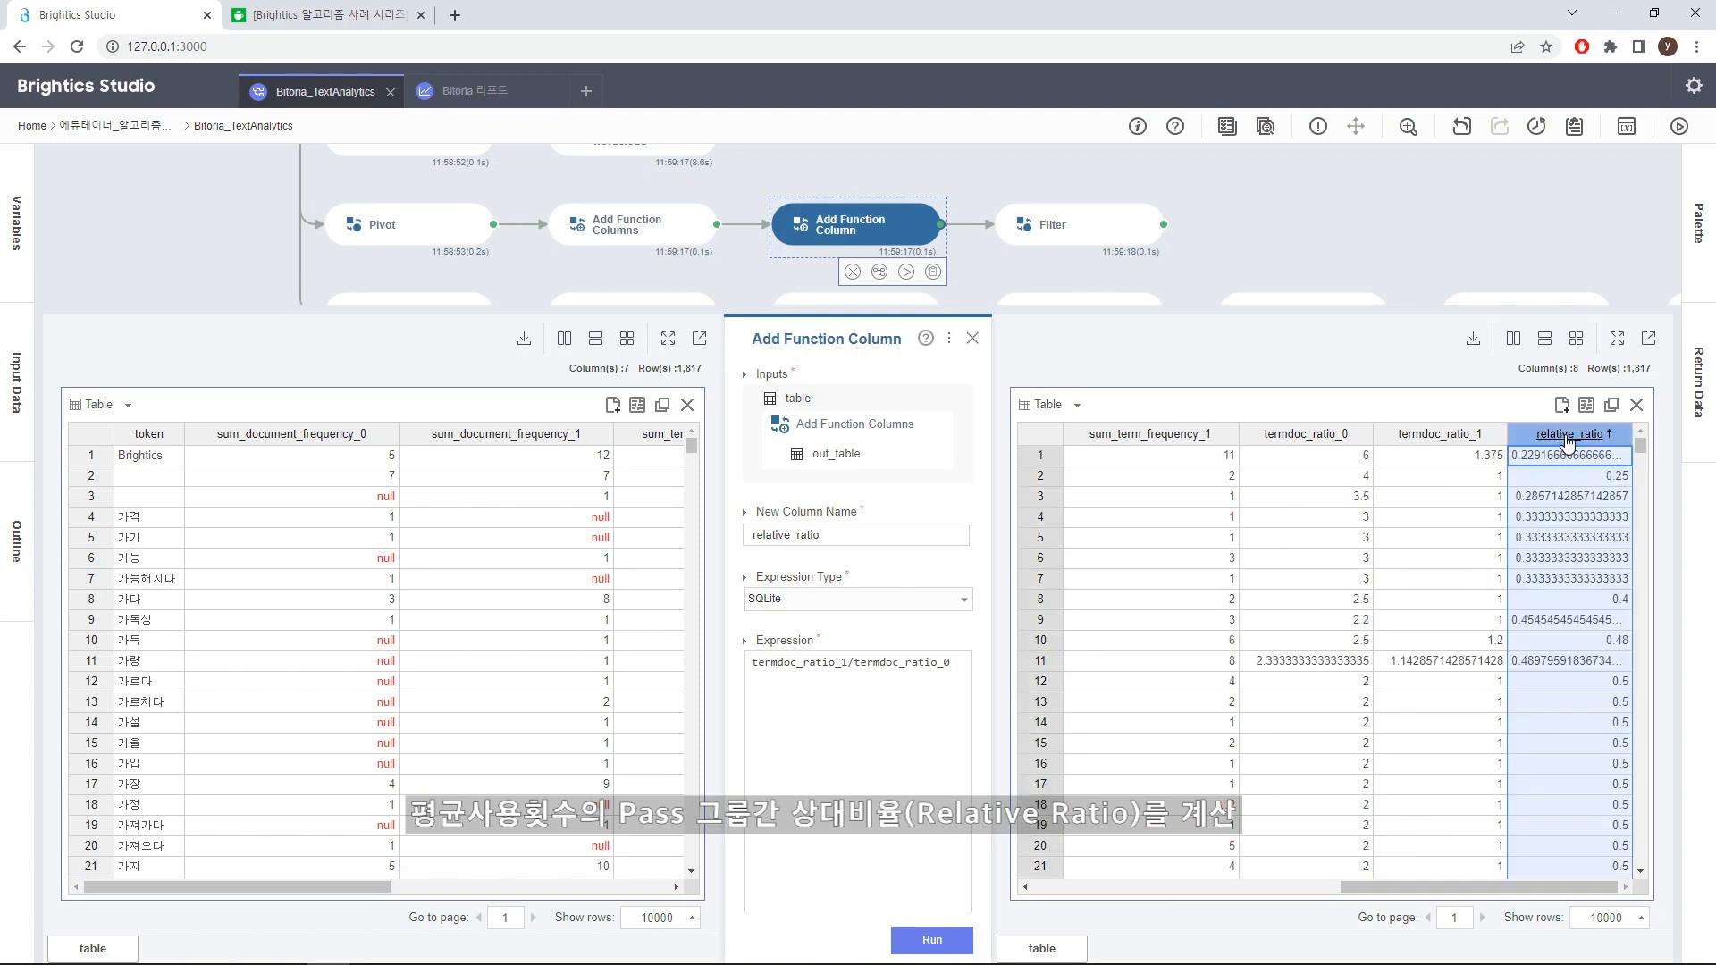
left_click(1569, 436)
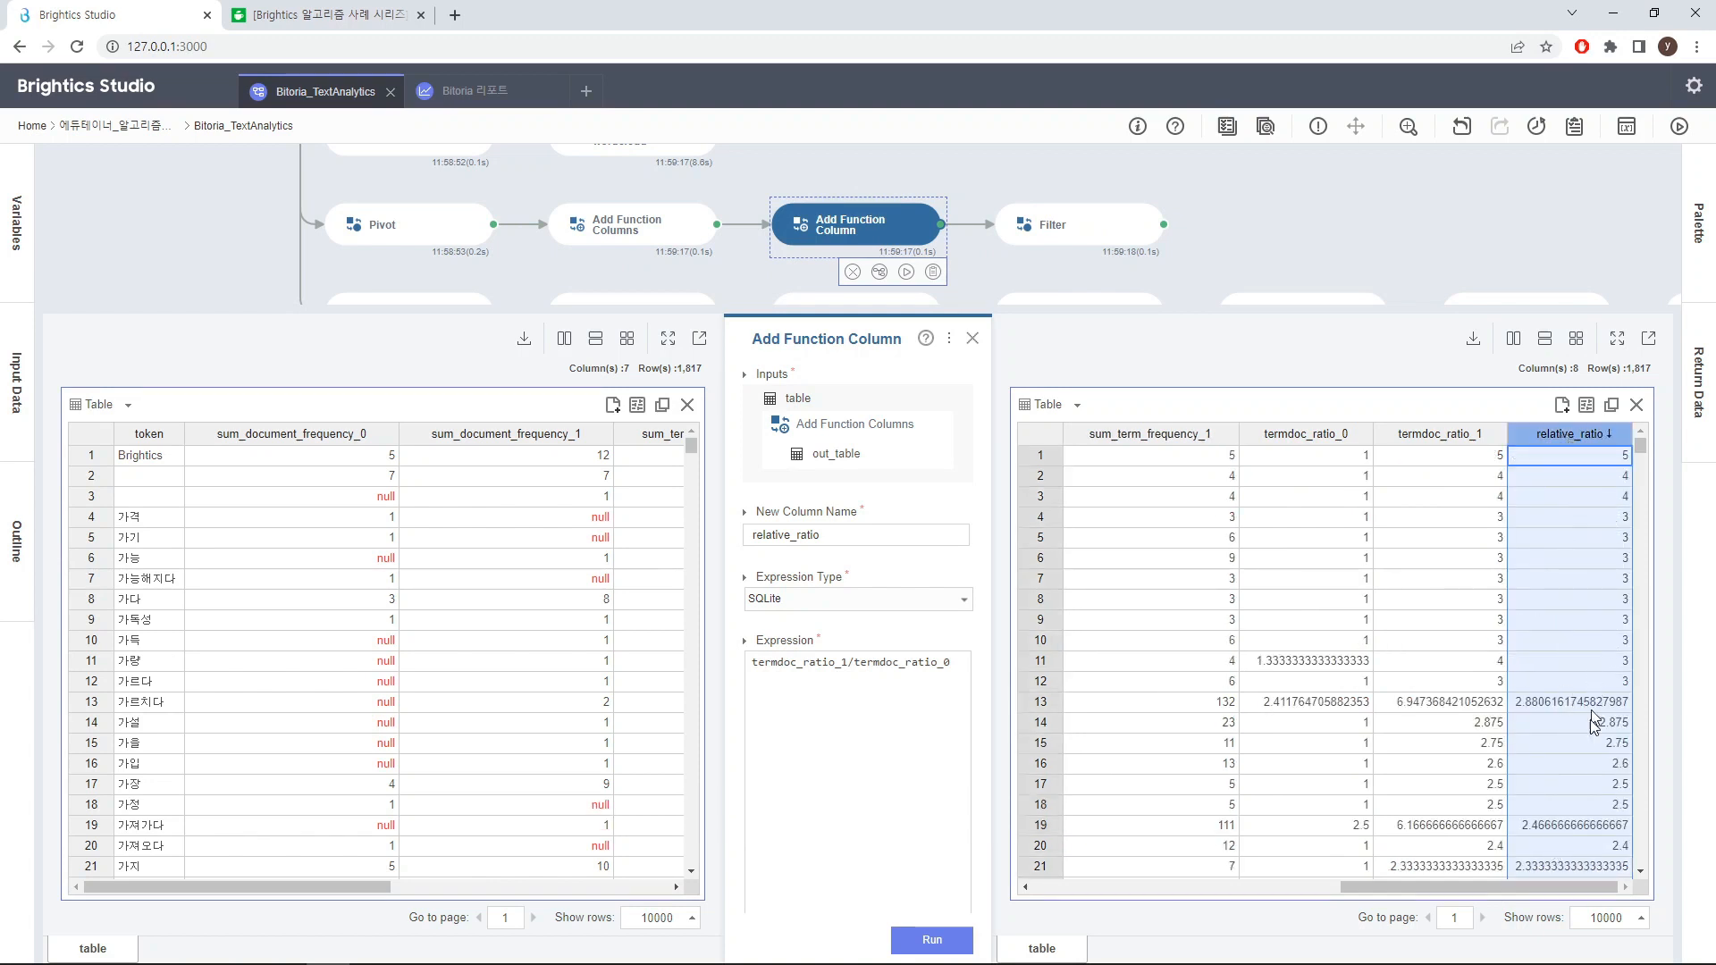
Compare the top tokens' document frequencies with their termdoc_ratio and relative_ratio values in the sorted Add Function Column output
left_click_drag(1580, 888, 1081, 889)
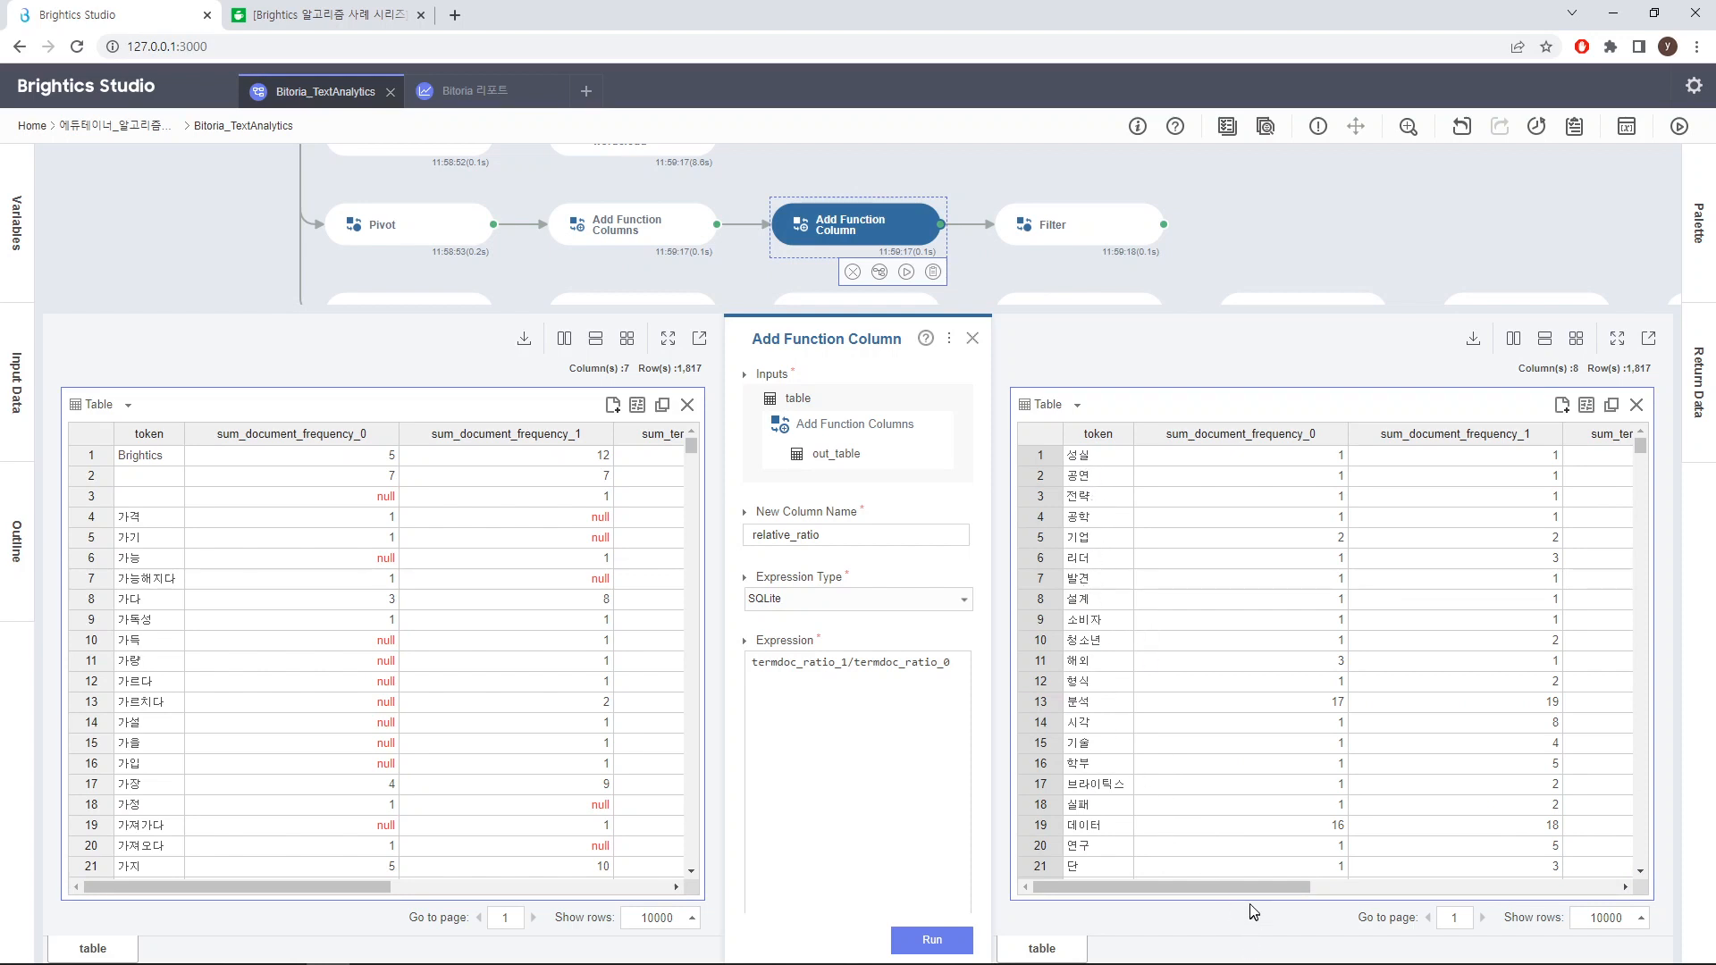
left_click_drag(1258, 885, 1583, 884)
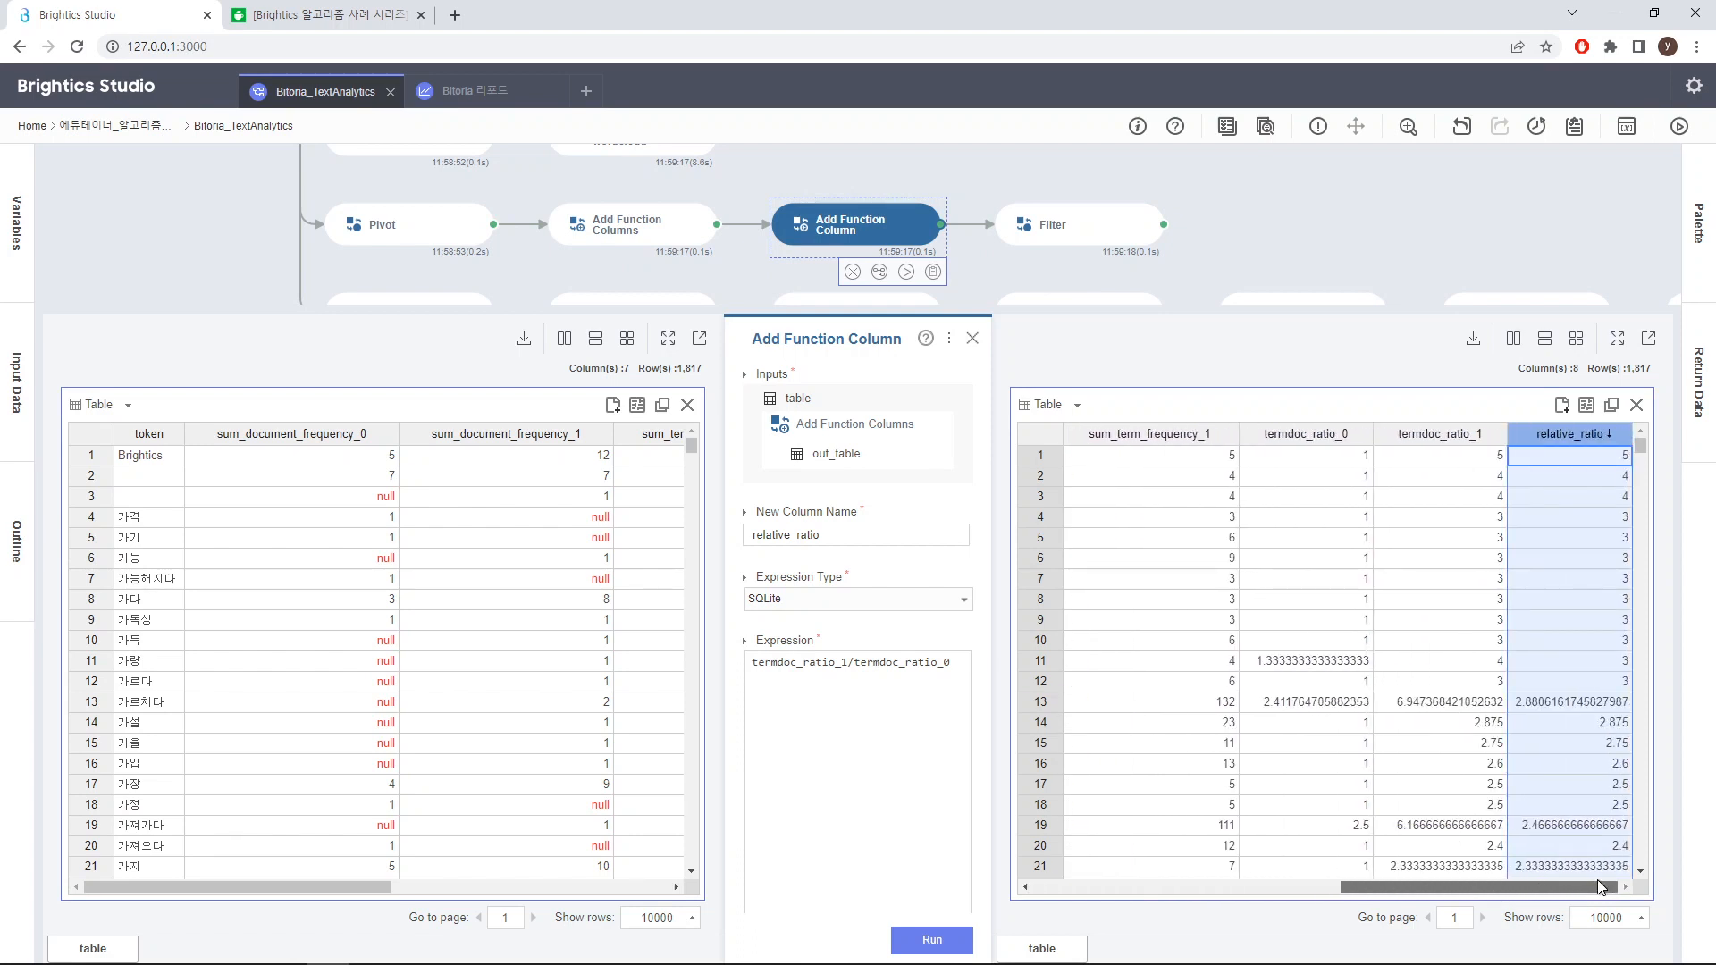
left_click_drag(1565, 888, 1187, 877)
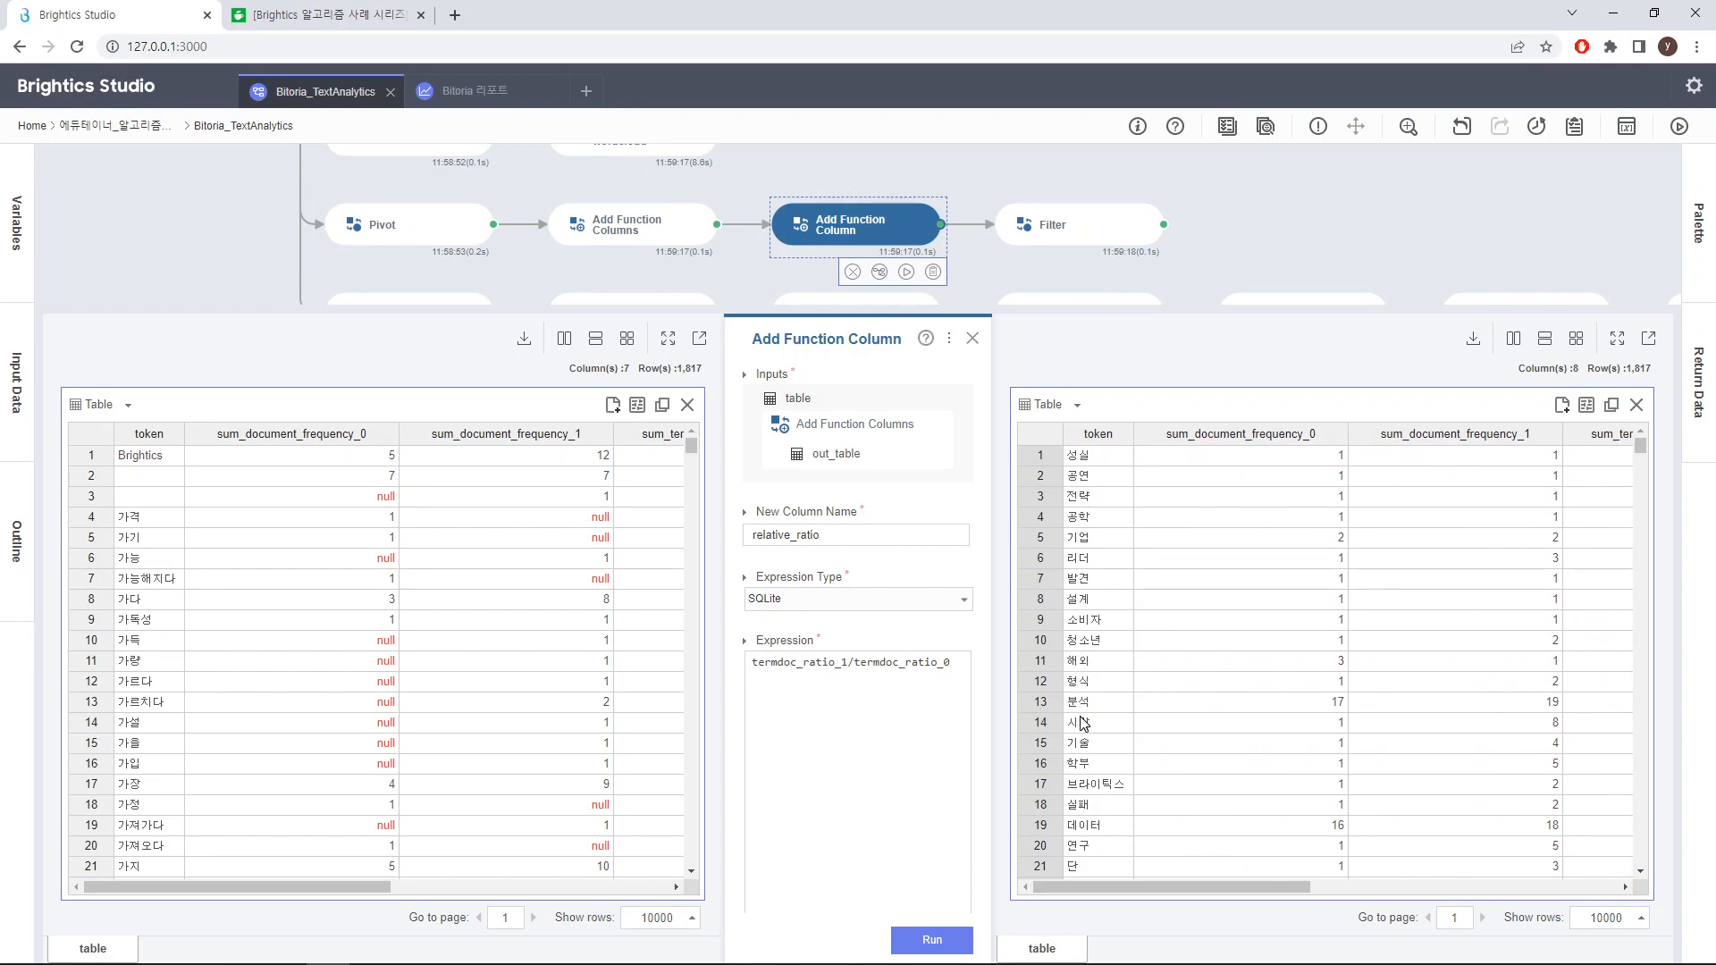
left_click_drag(1138, 888, 1099, 889)
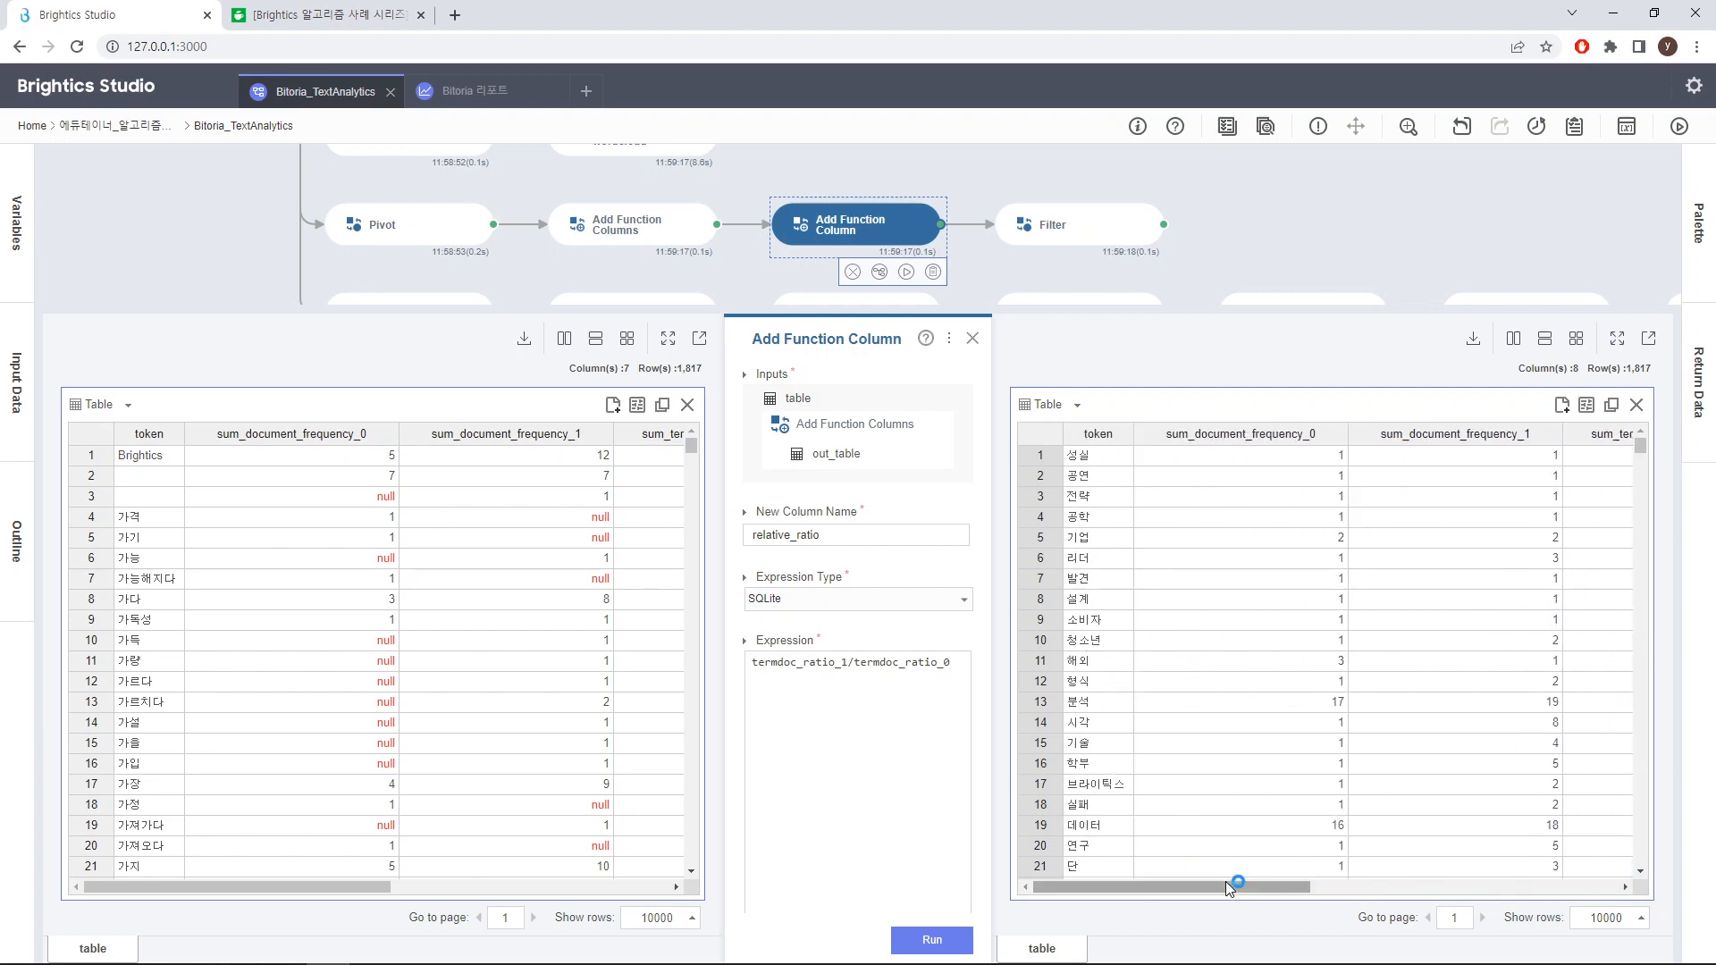
left_click_drag(1226, 883, 1600, 894)
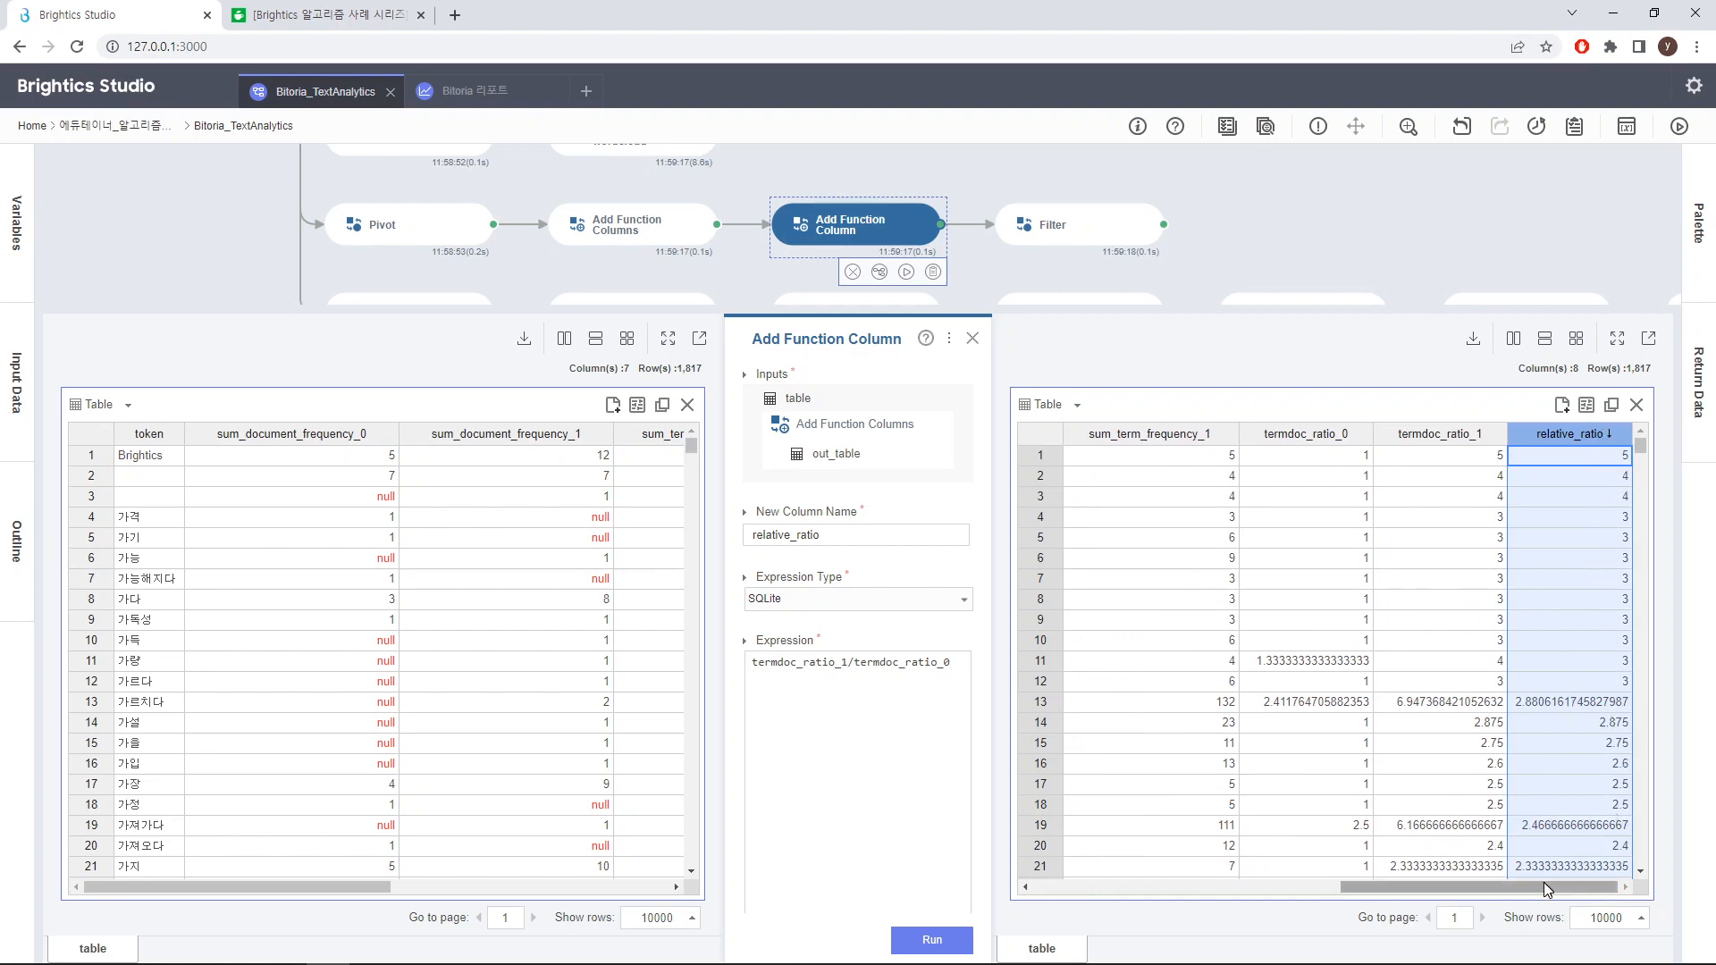
left_click_drag(1542, 885, 1150, 853)
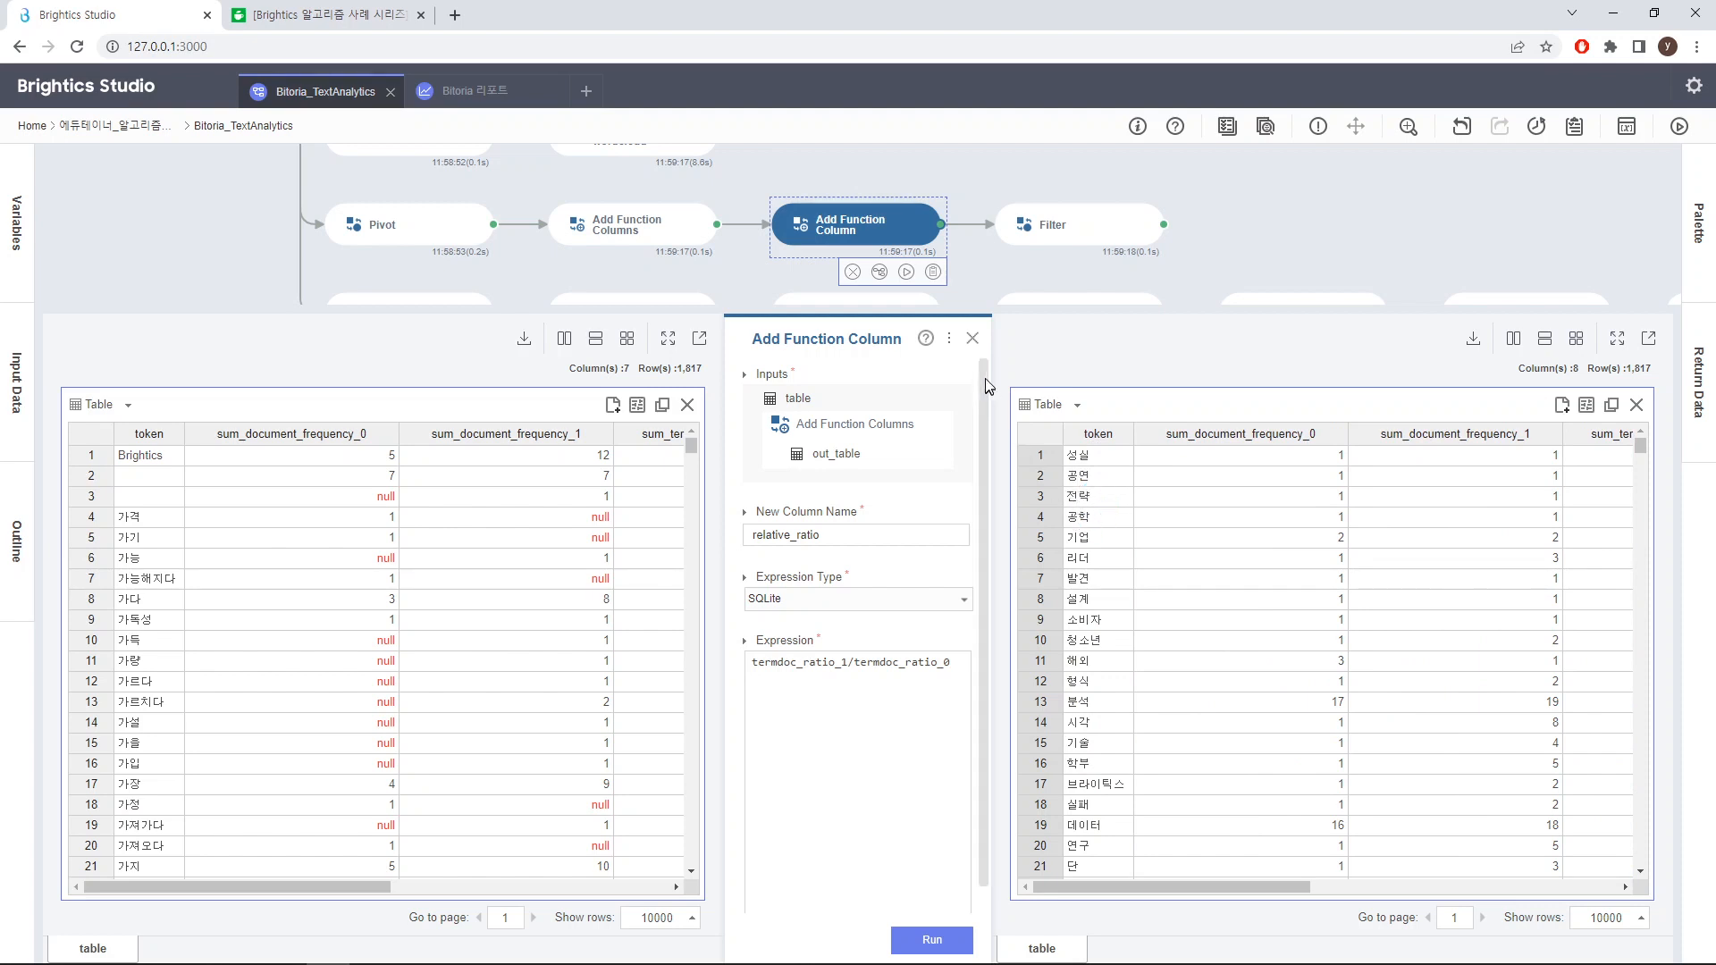
Open the Filter function after Add Function Column and set its sum_document_frequency_0 condition to >= 2
mouse_move(1066, 244)
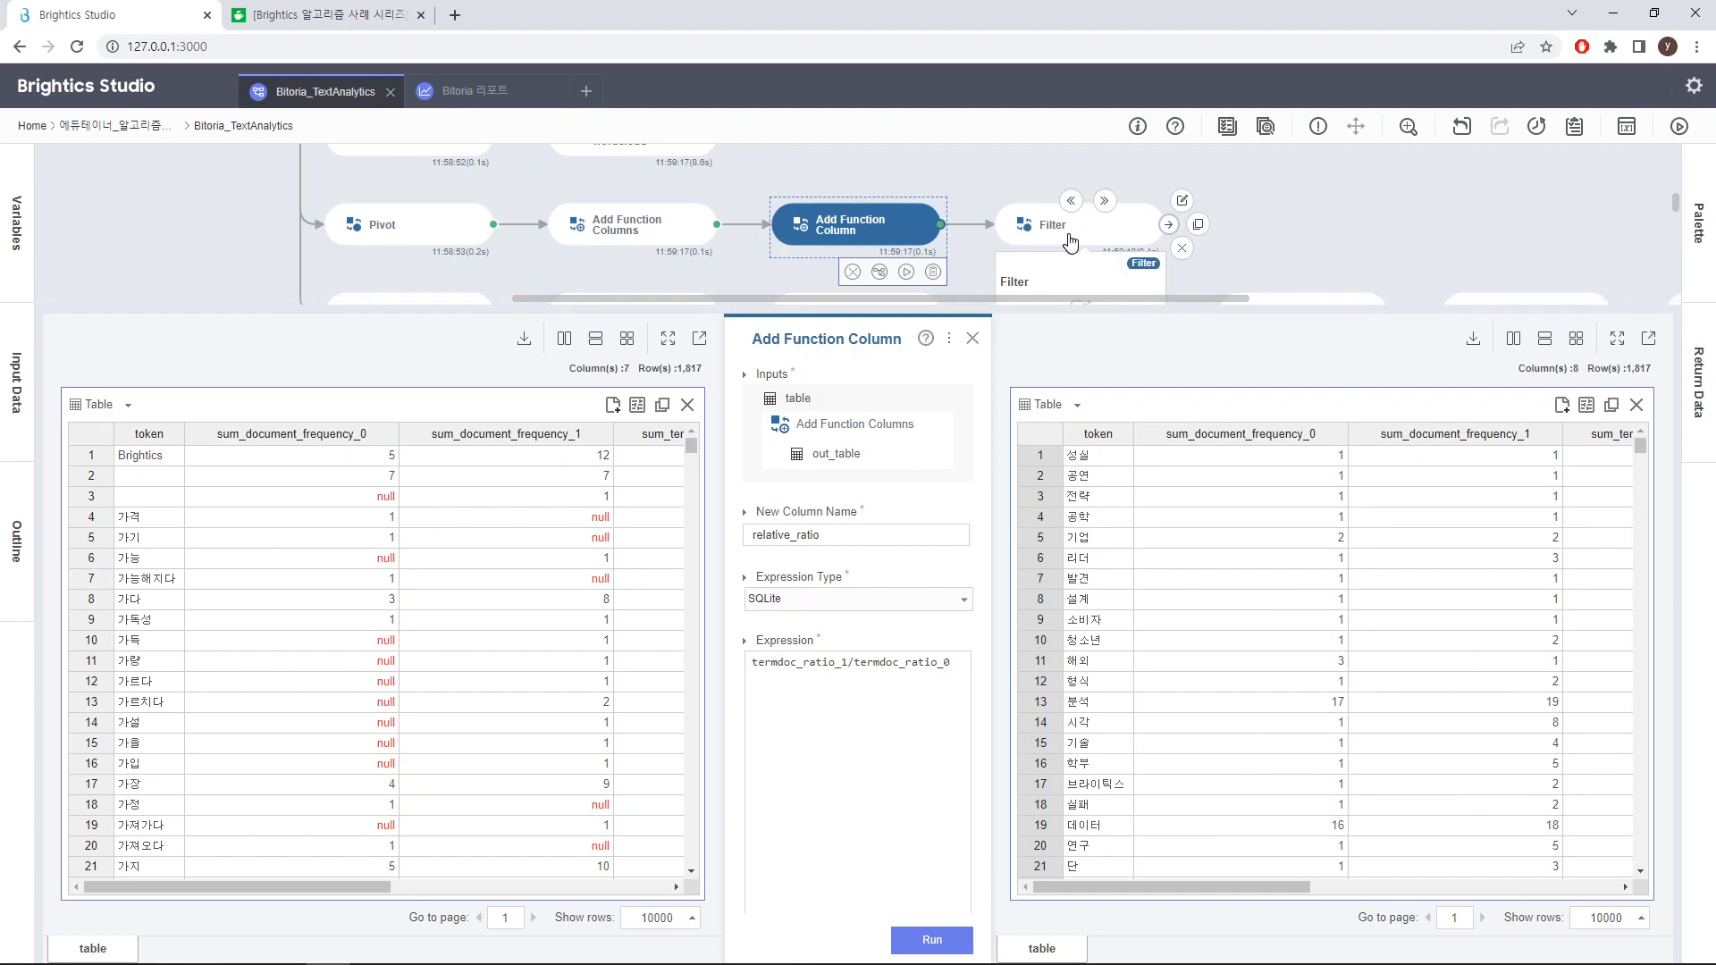
left_click(1053, 241)
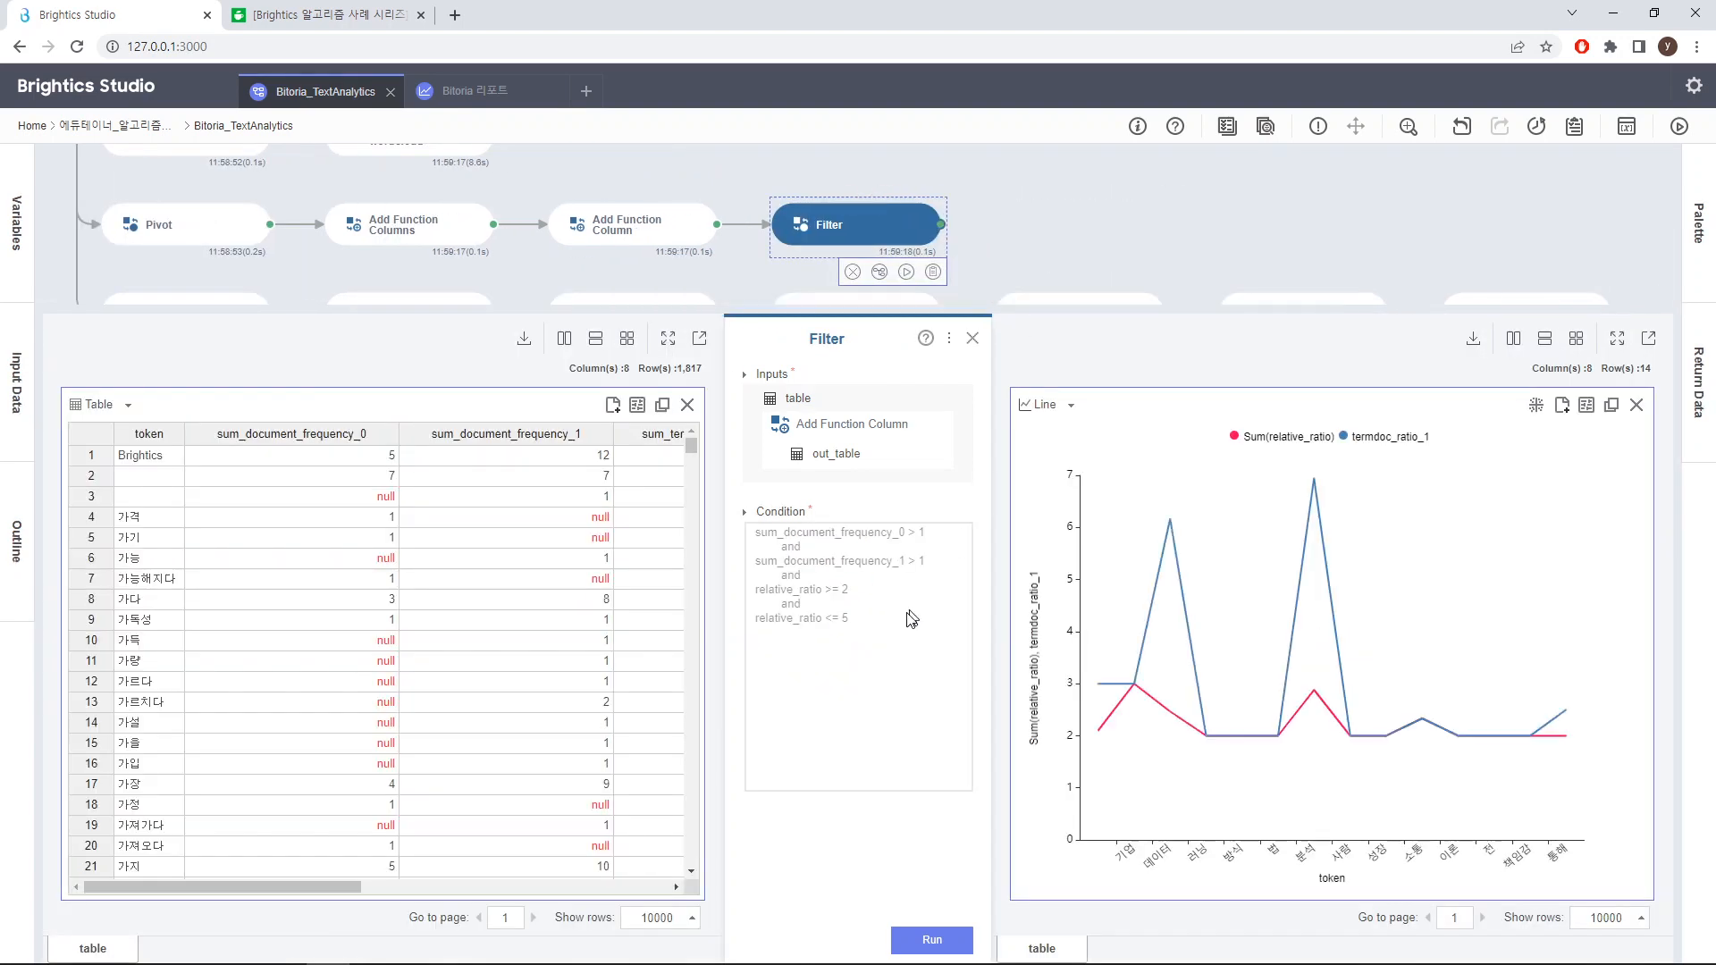
left_click(827, 547)
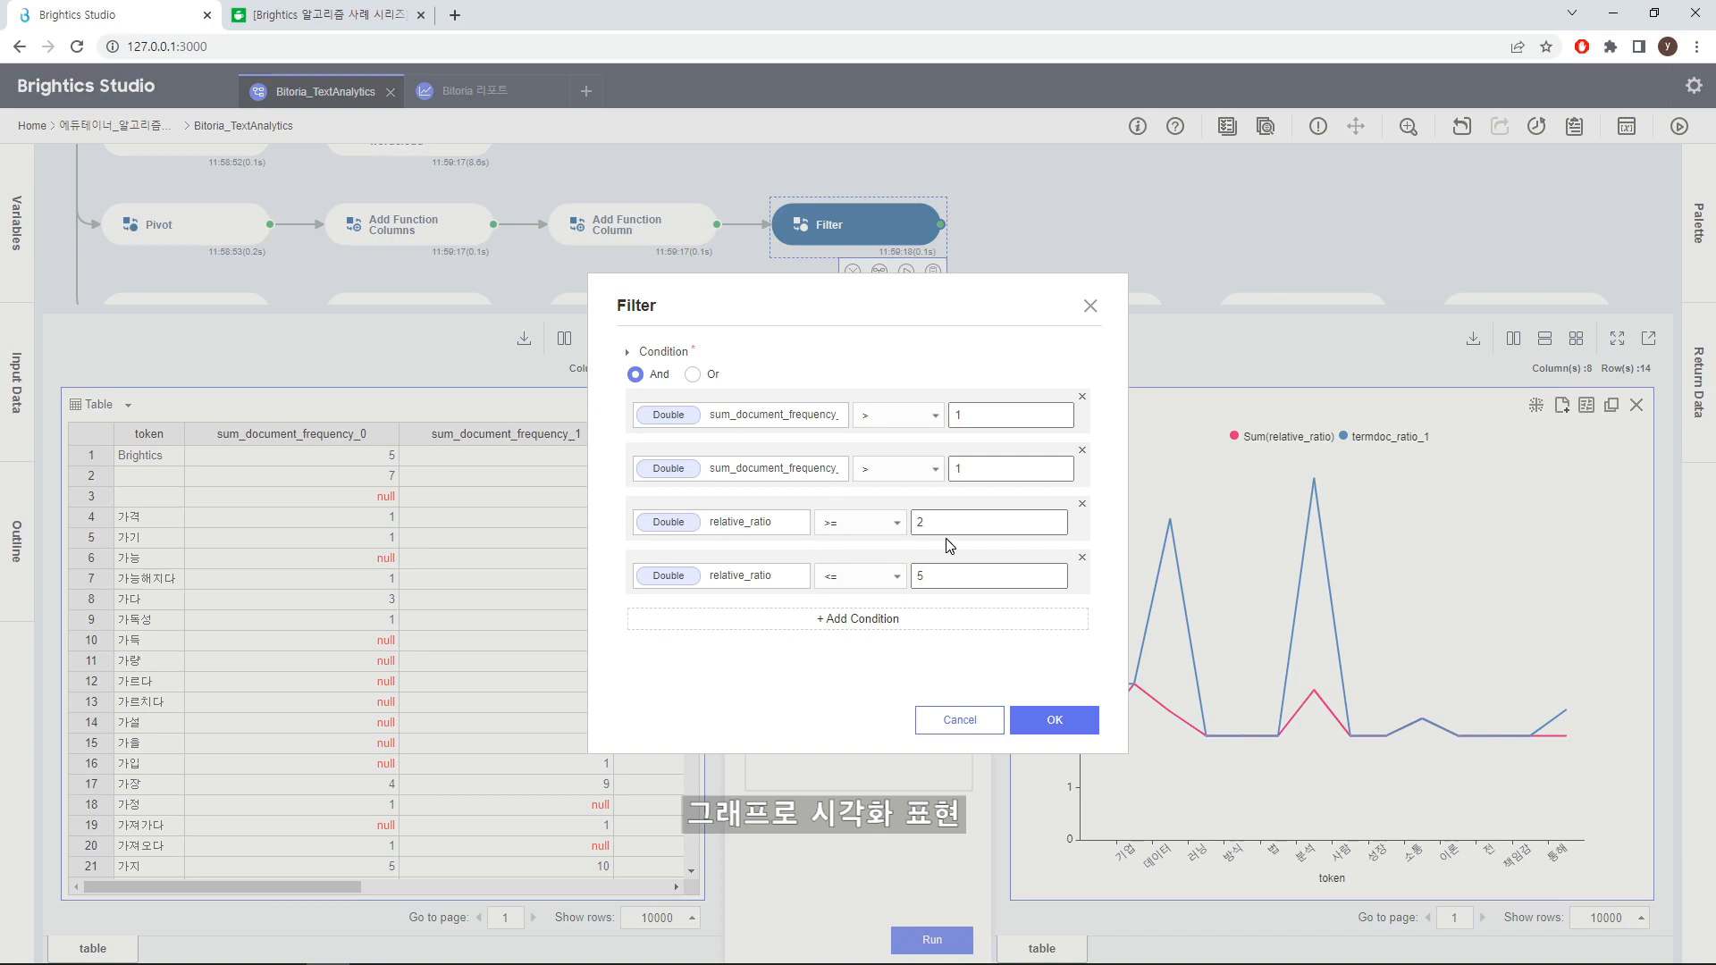
left_click(936, 416)
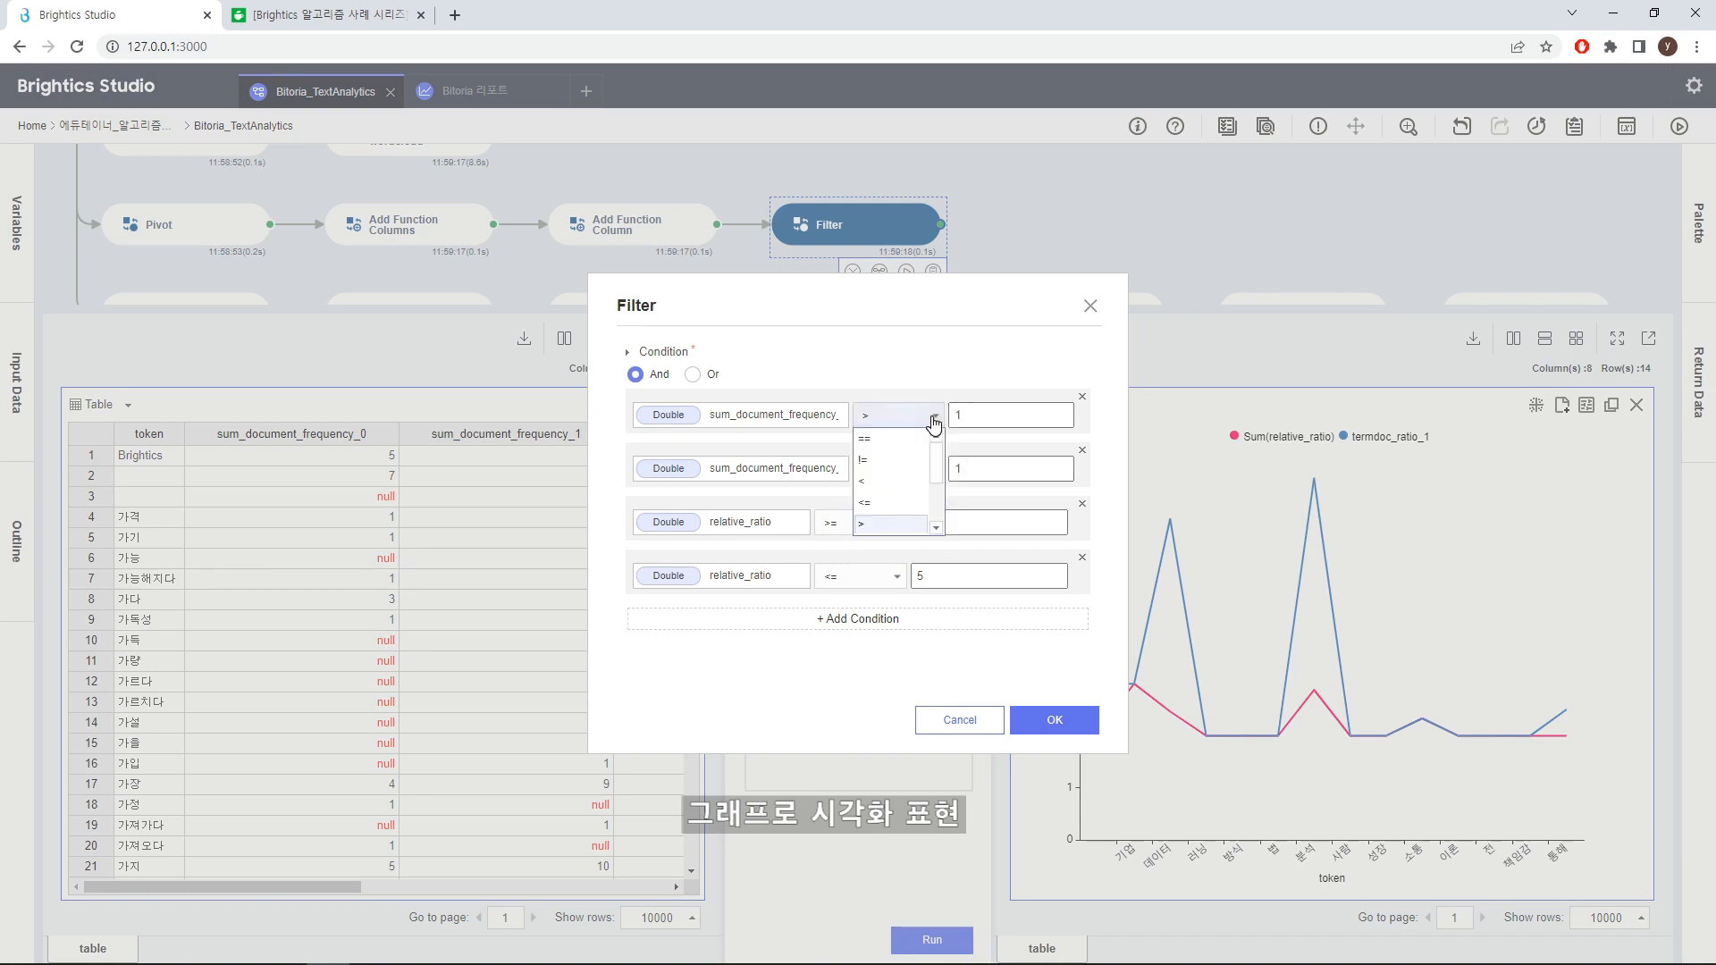
scroll(935, 500, "down", 2)
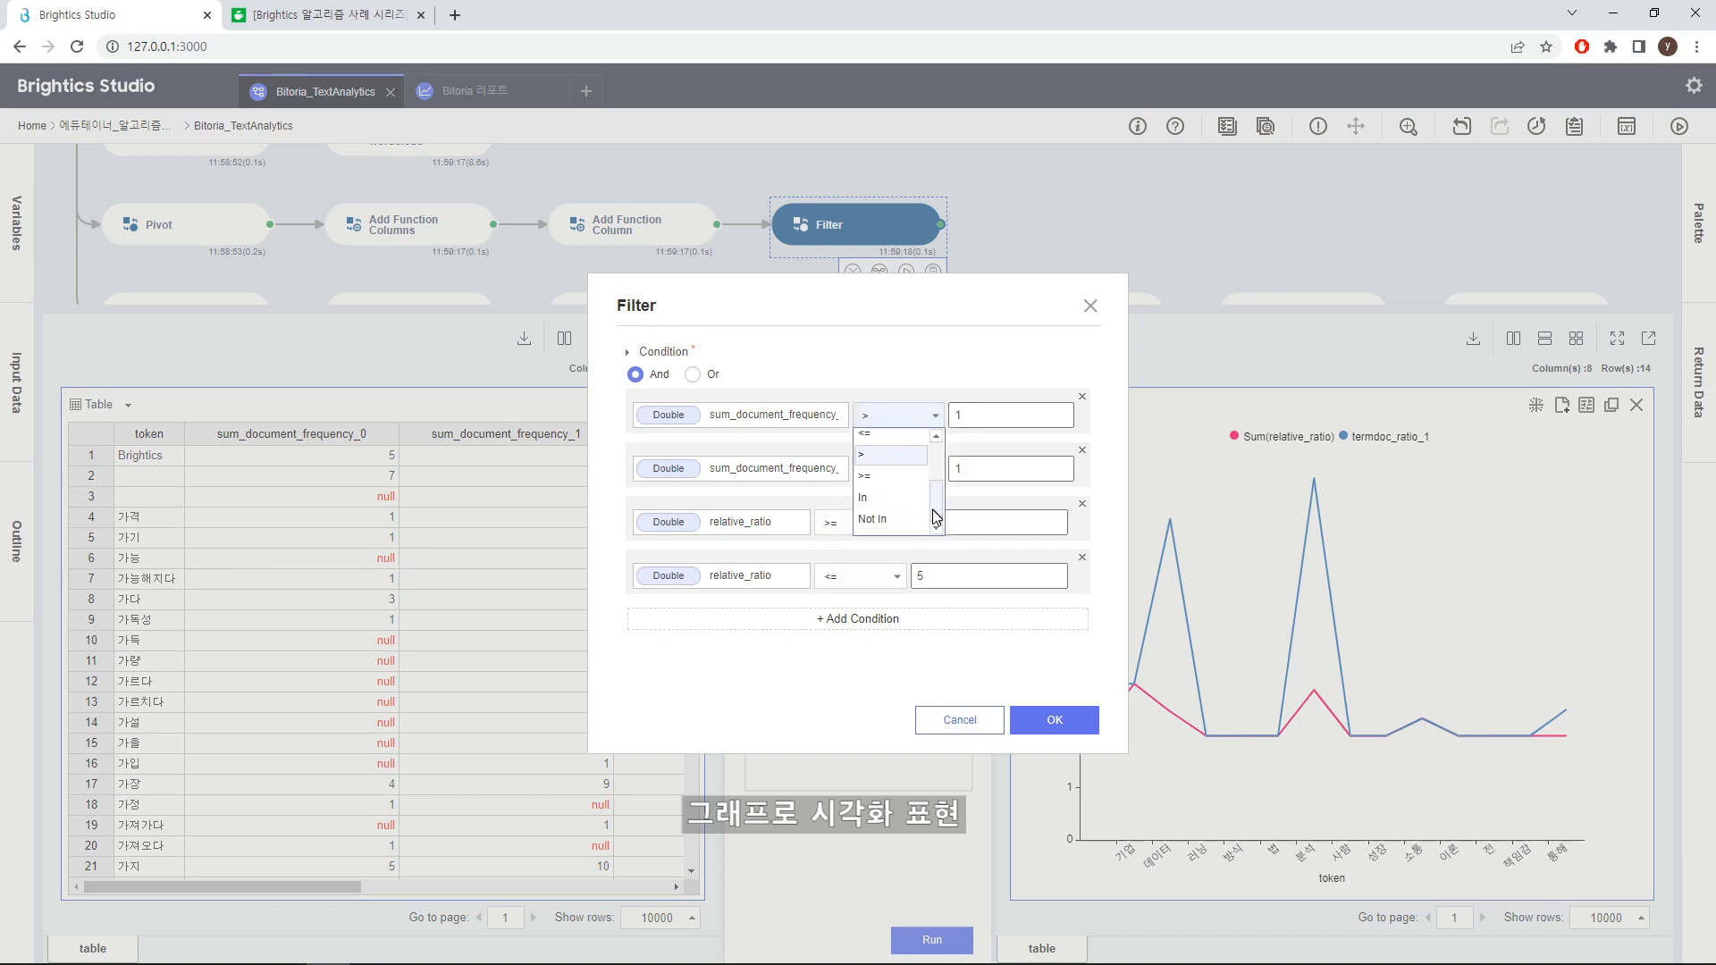
left_click(898, 481)
key("Tab")
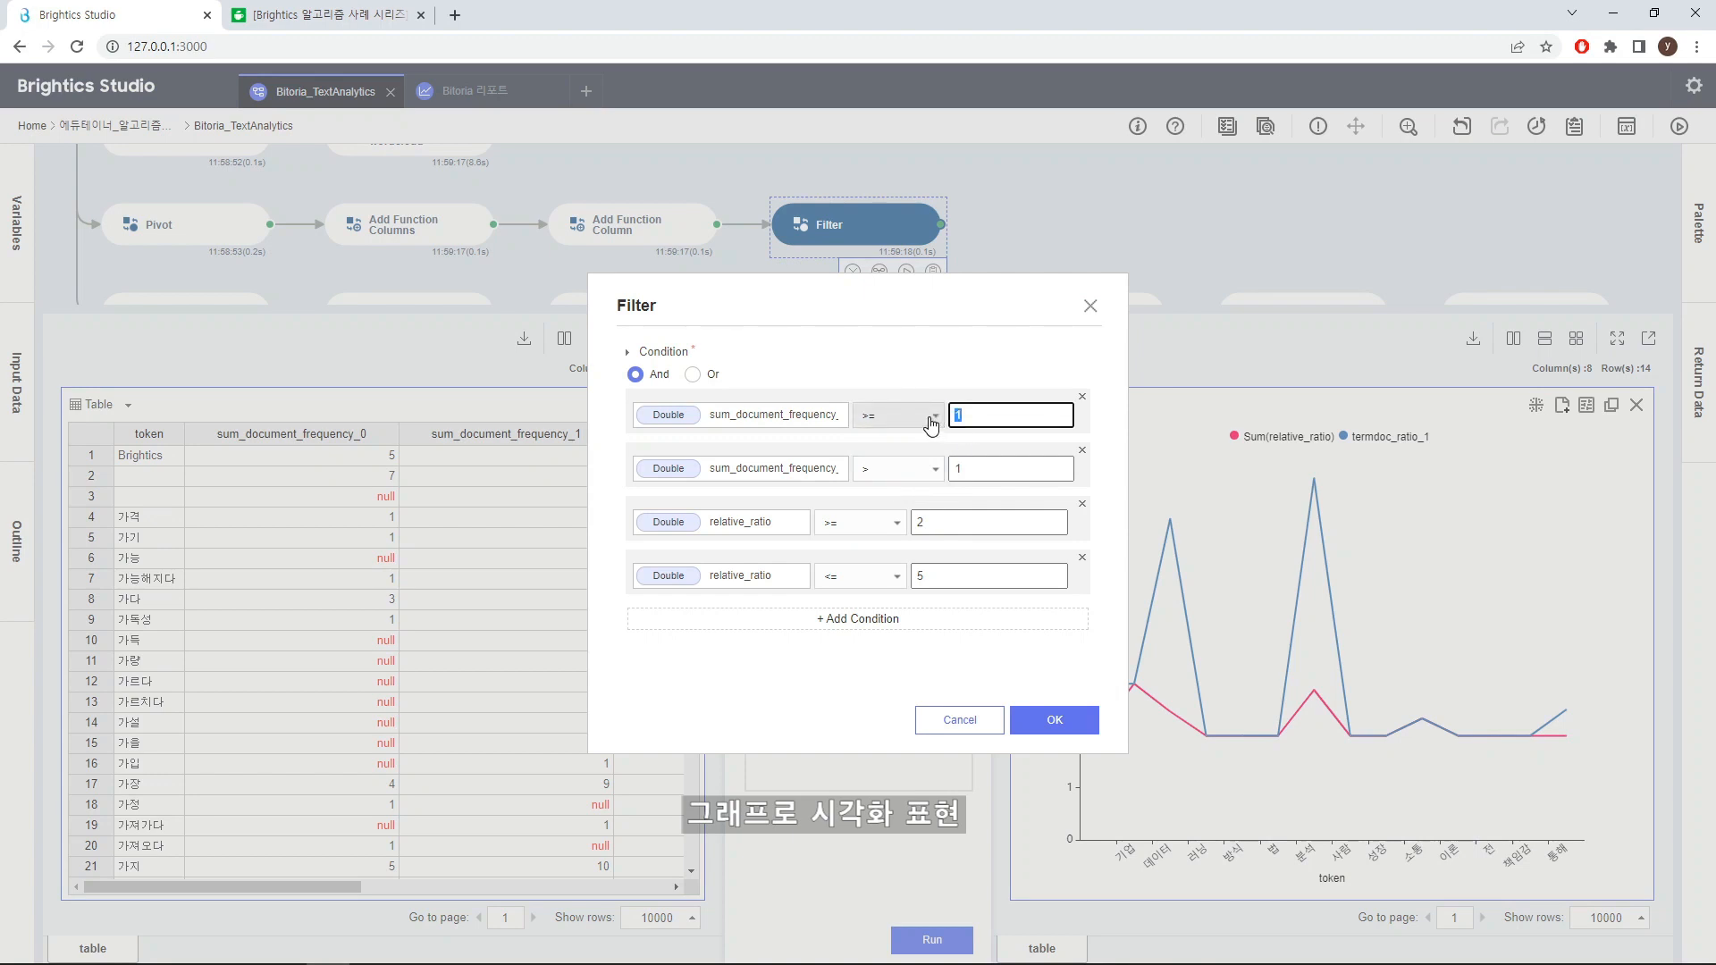
type("2")
key("Tab")
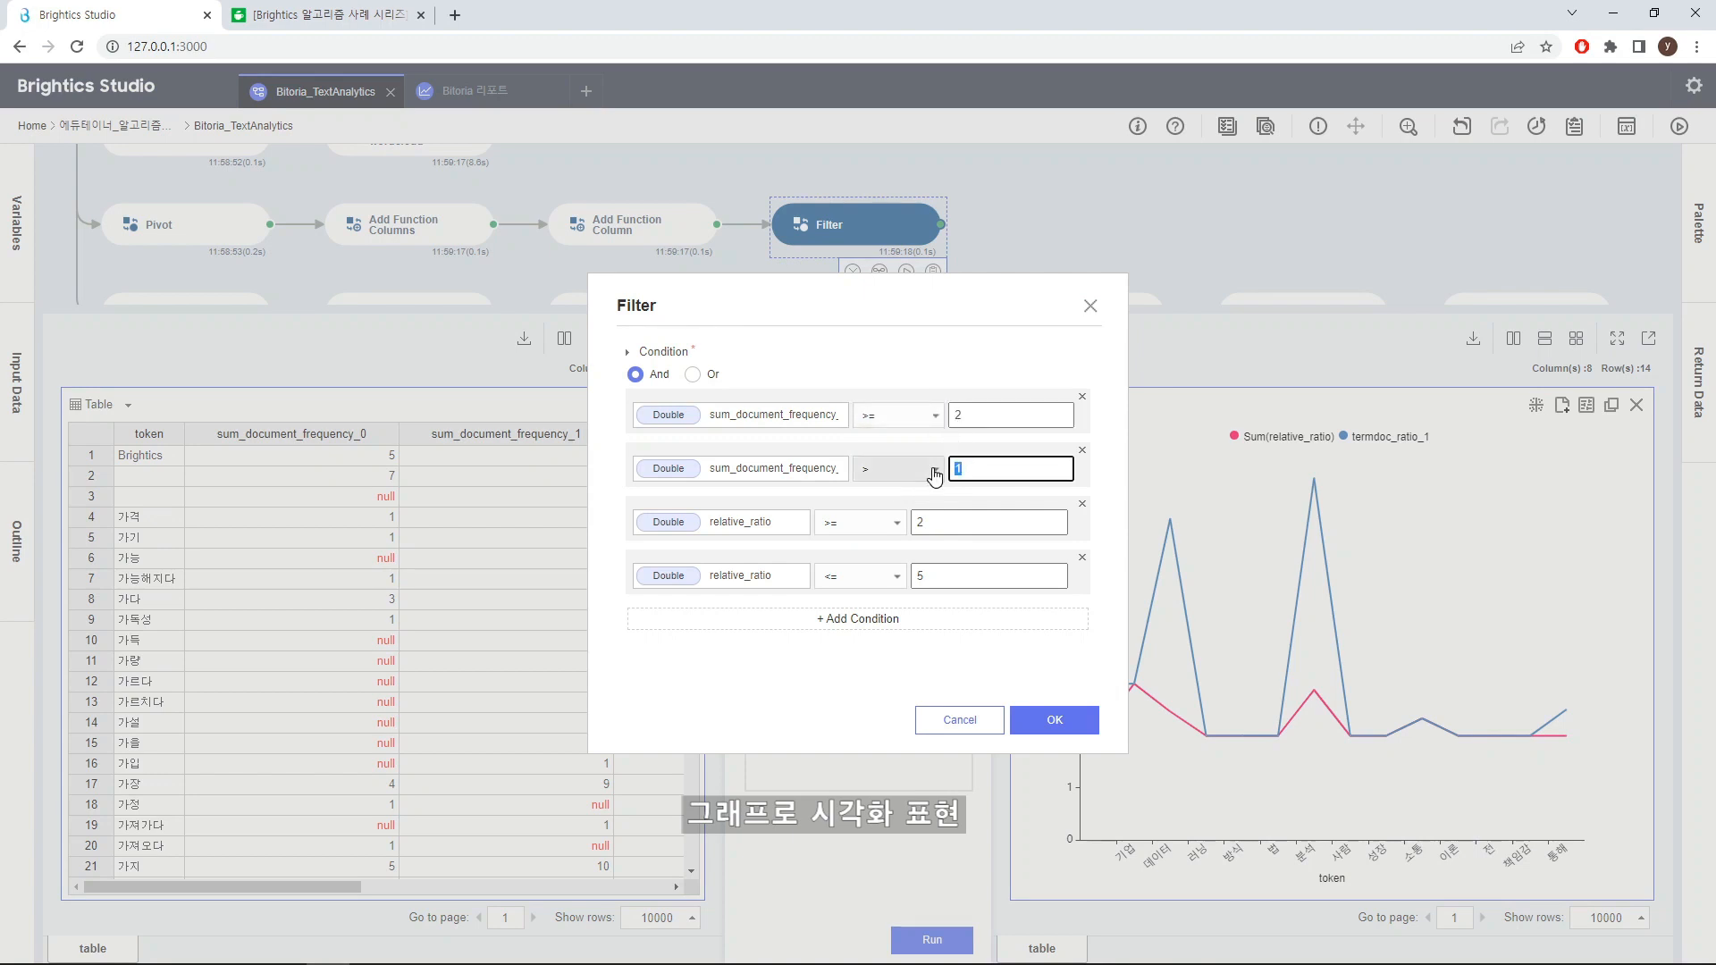
Set the sum_document_frequency_1 condition to >= 2 and run the Filter function with the updated conditions
left_click(933, 471)
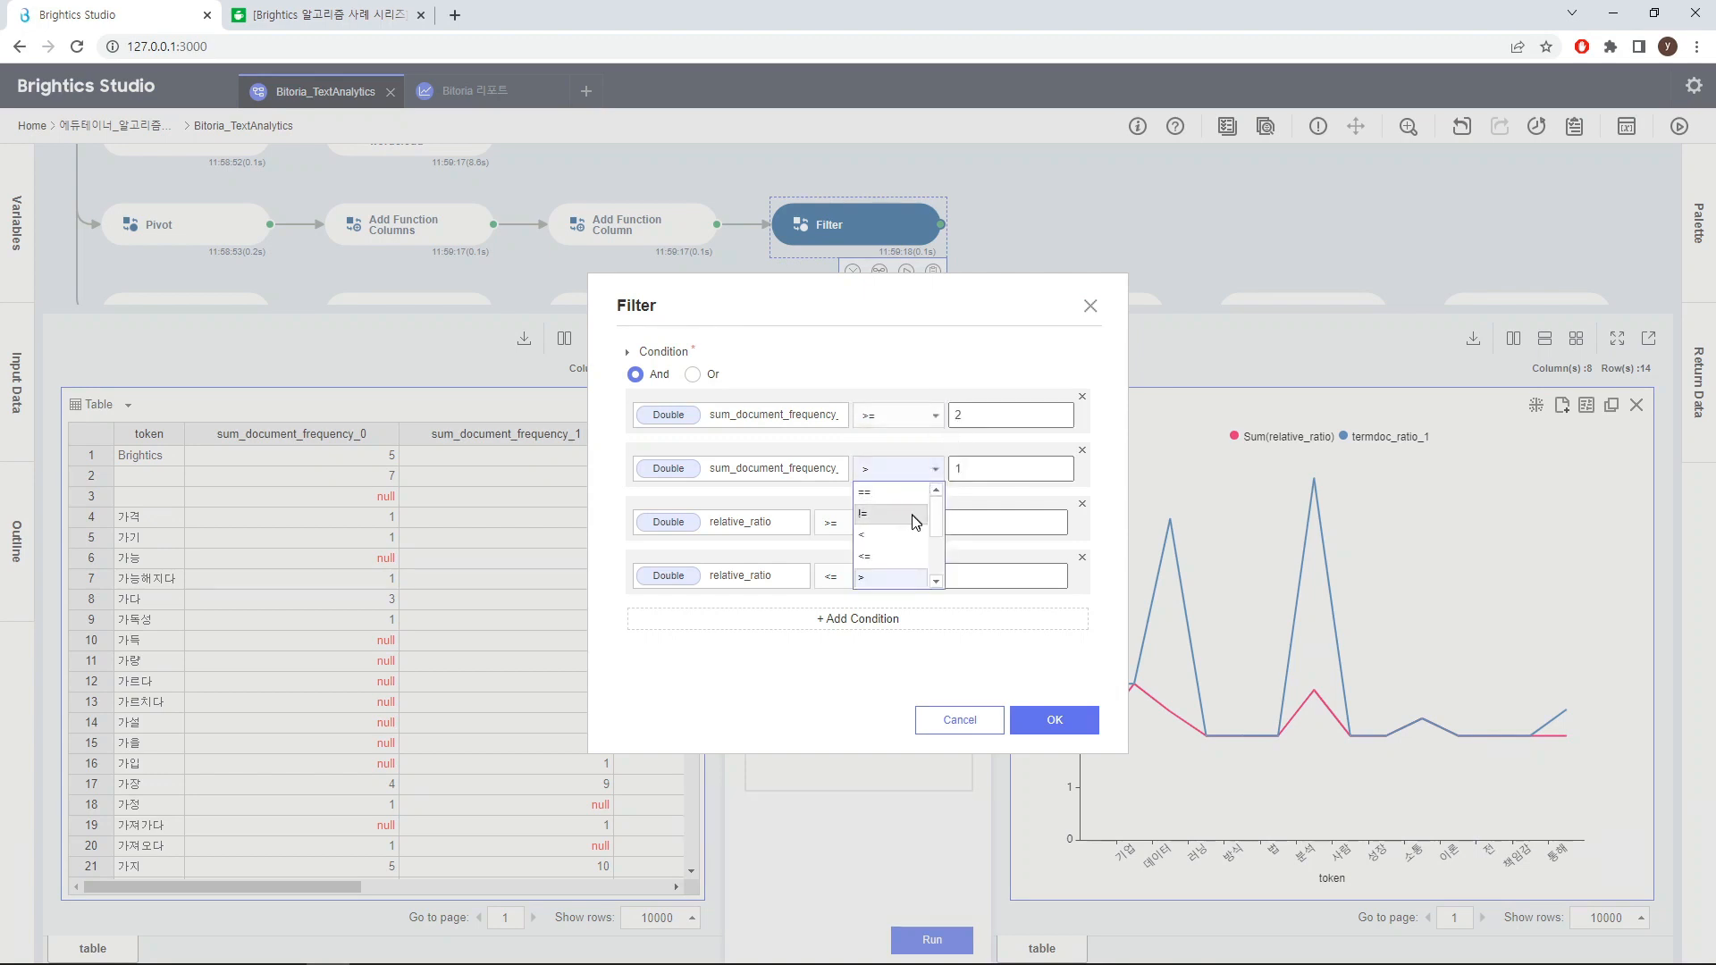
left_click_drag(937, 523, 929, 555)
left_click(903, 537)
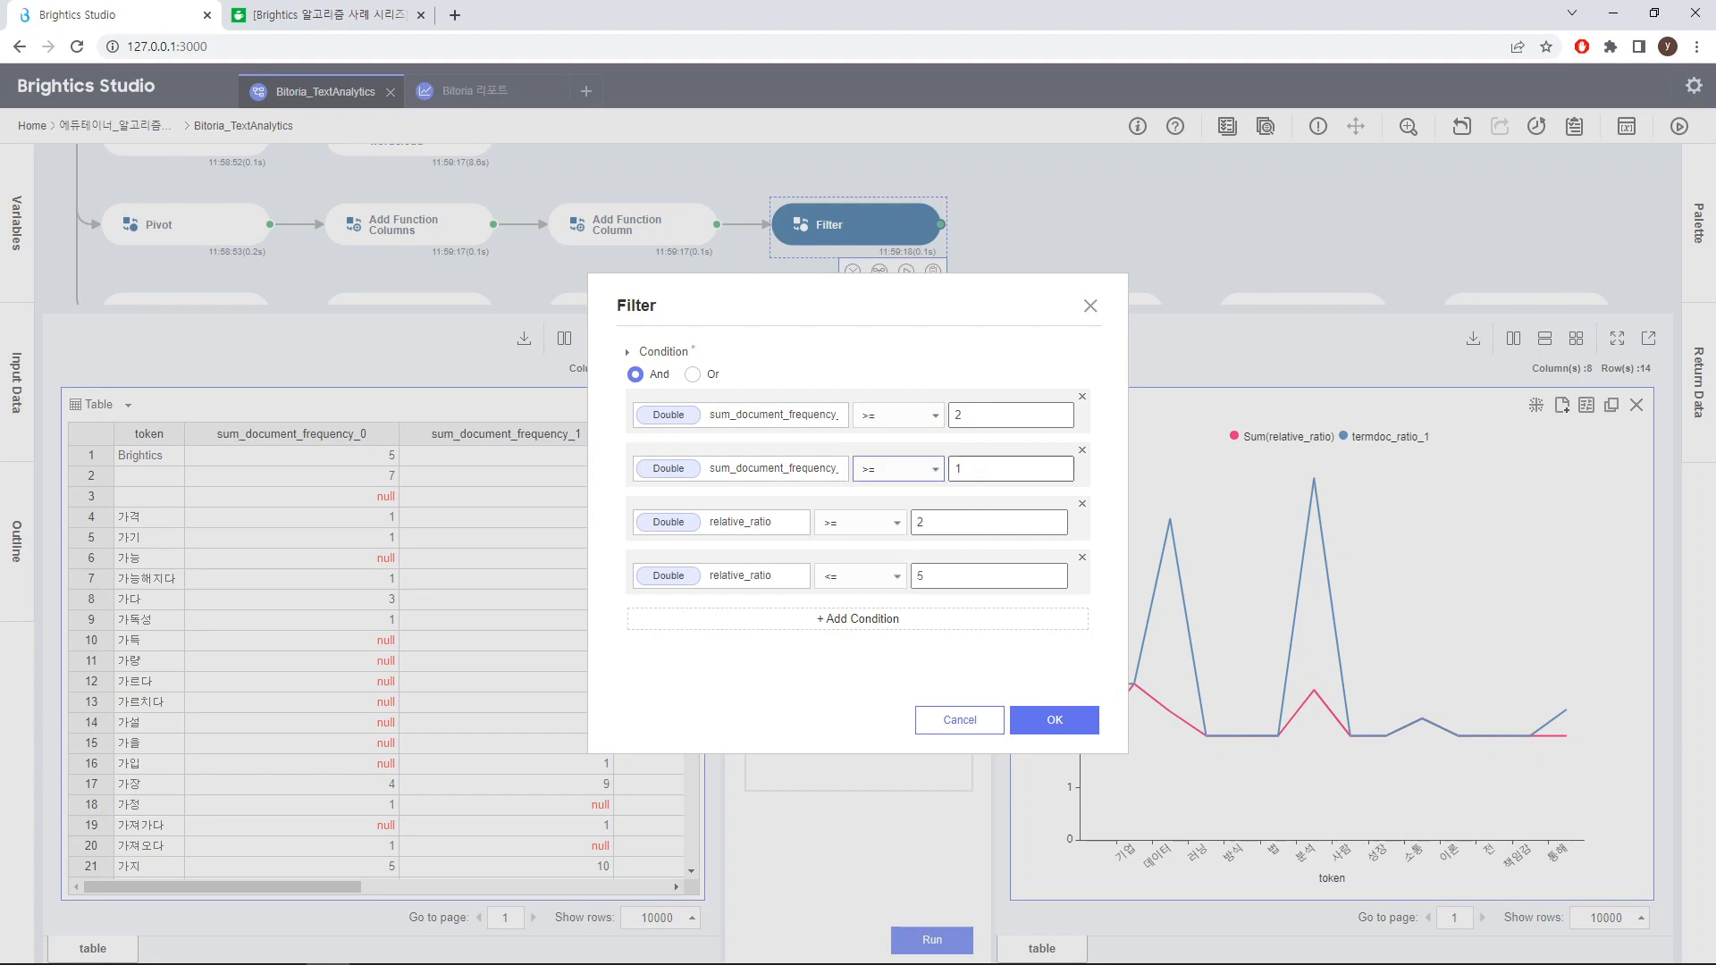
key("Tab")
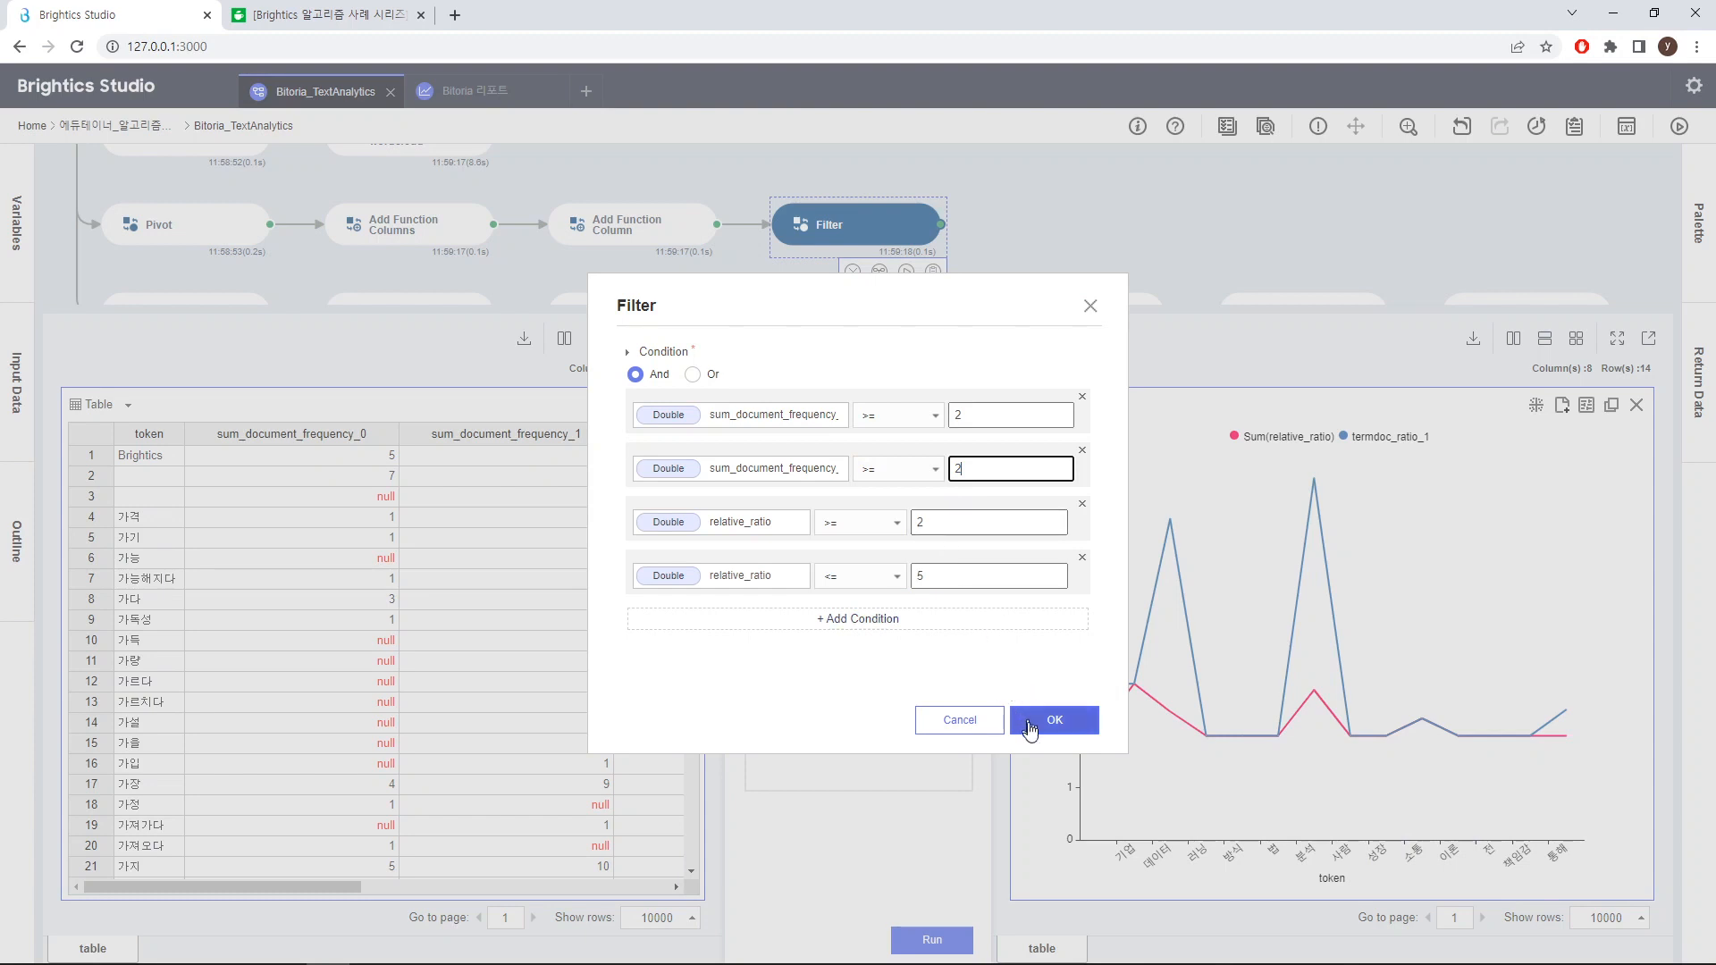
left_click(1069, 730)
left_click(1066, 728)
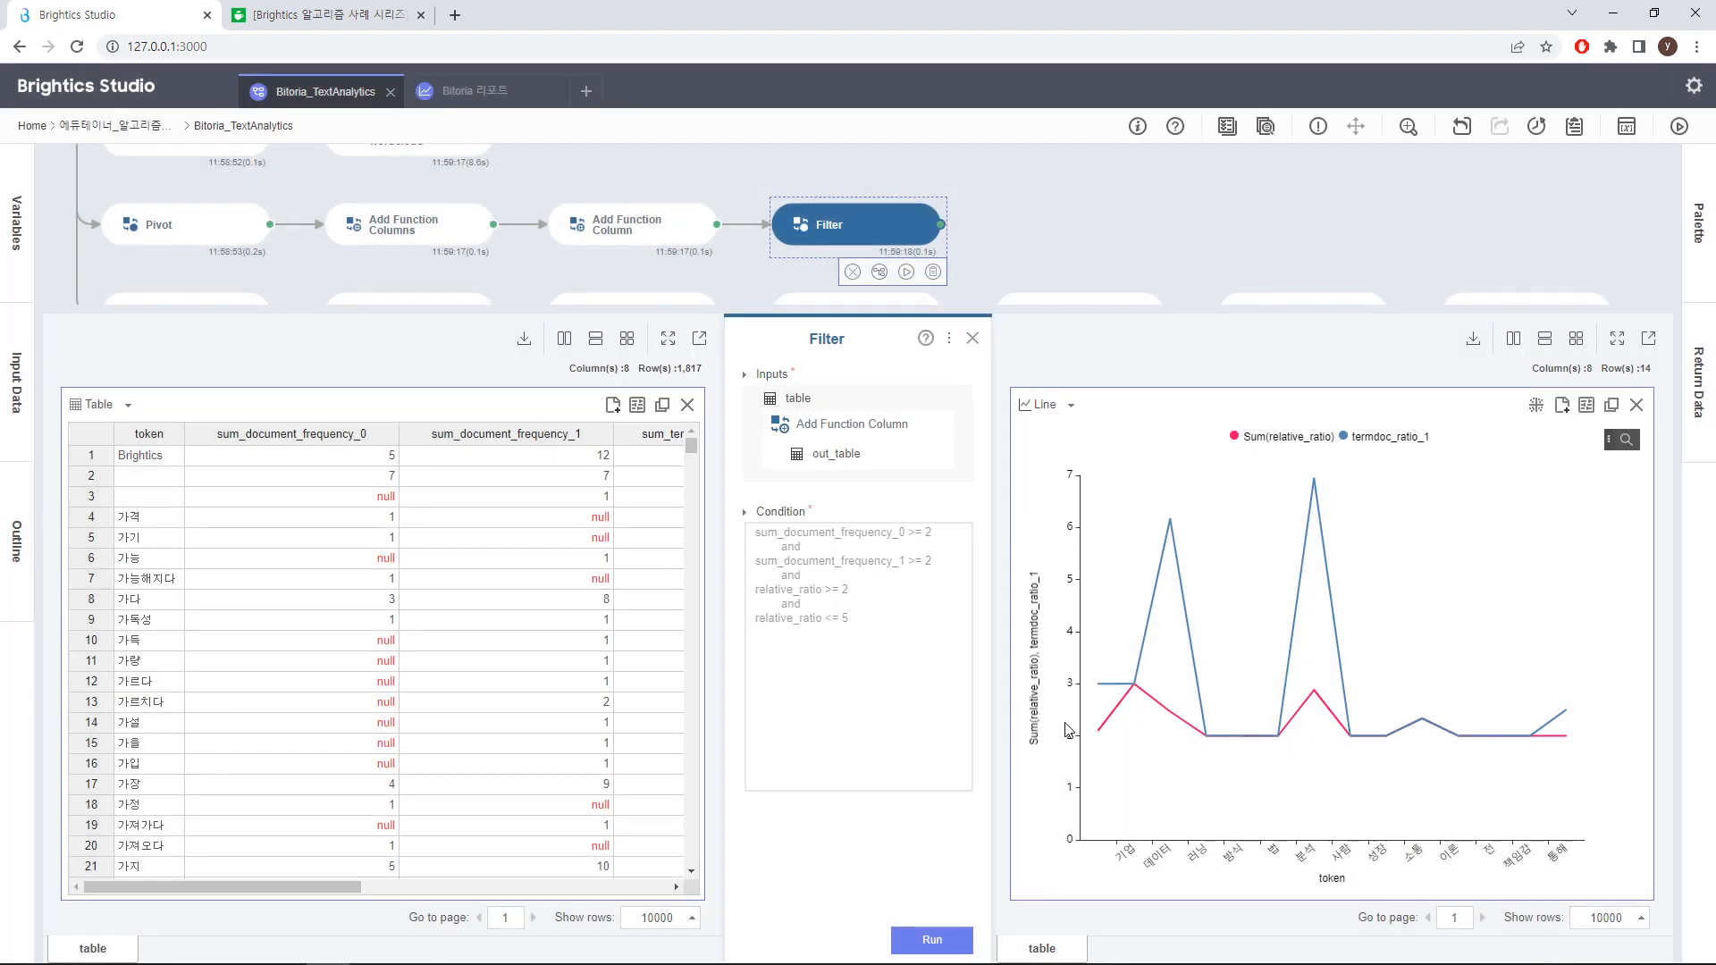
left_click(933, 940)
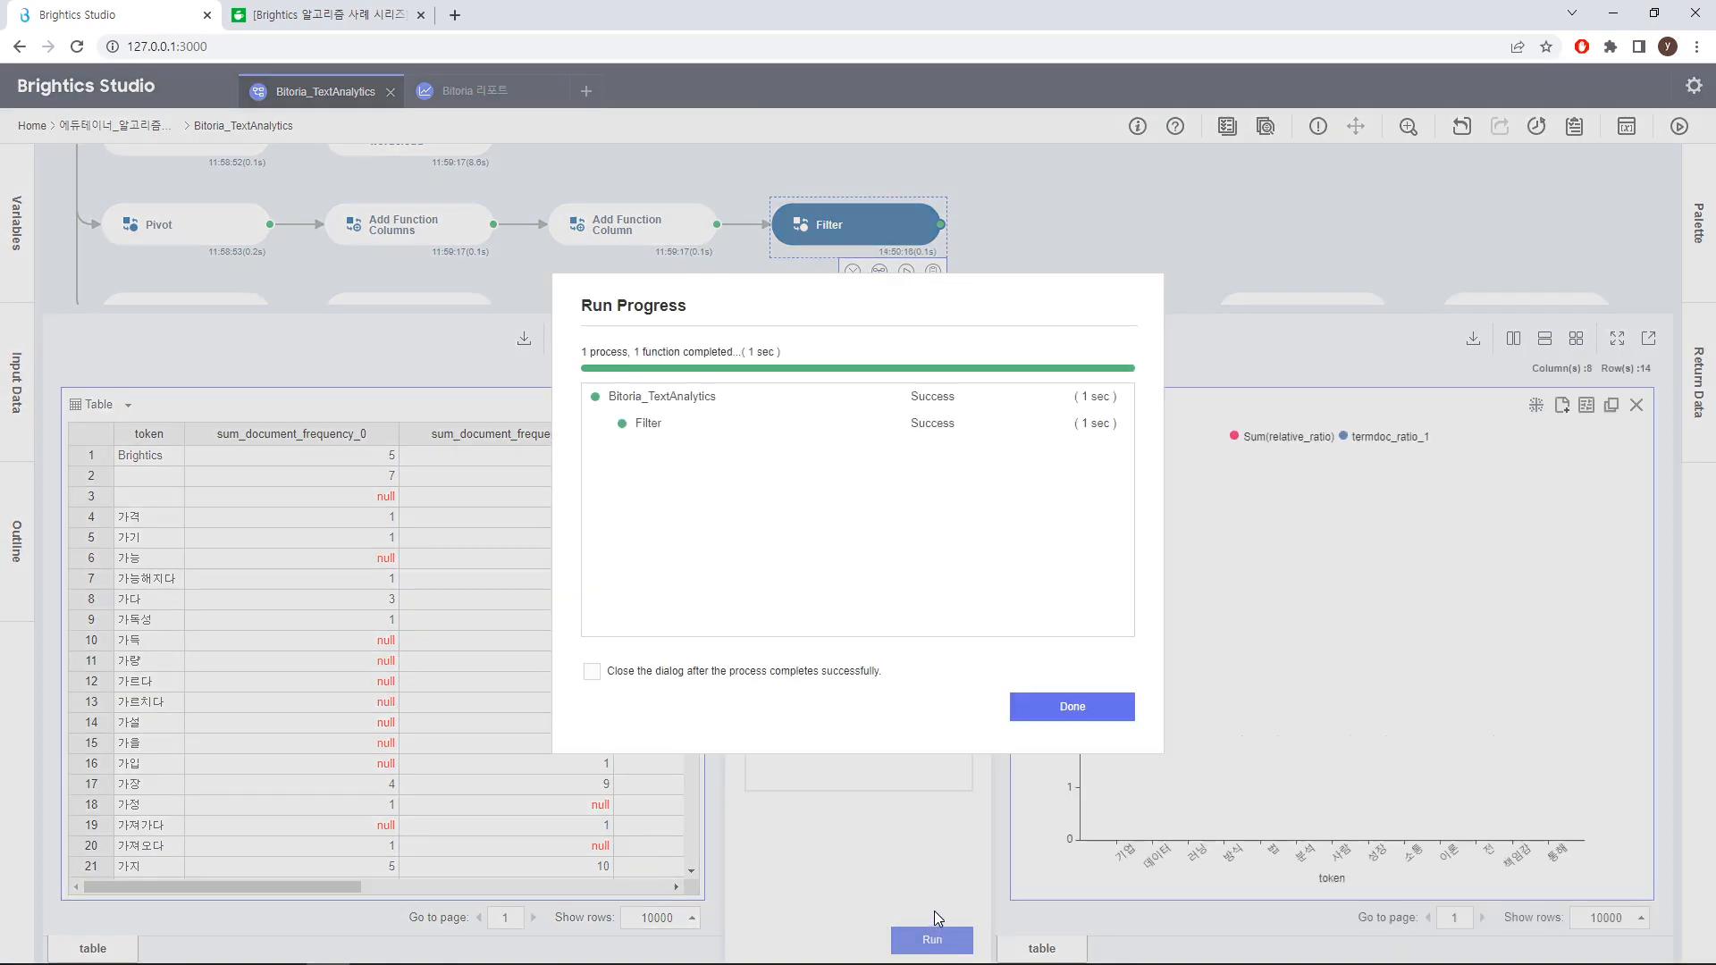
left_click(1070, 710)
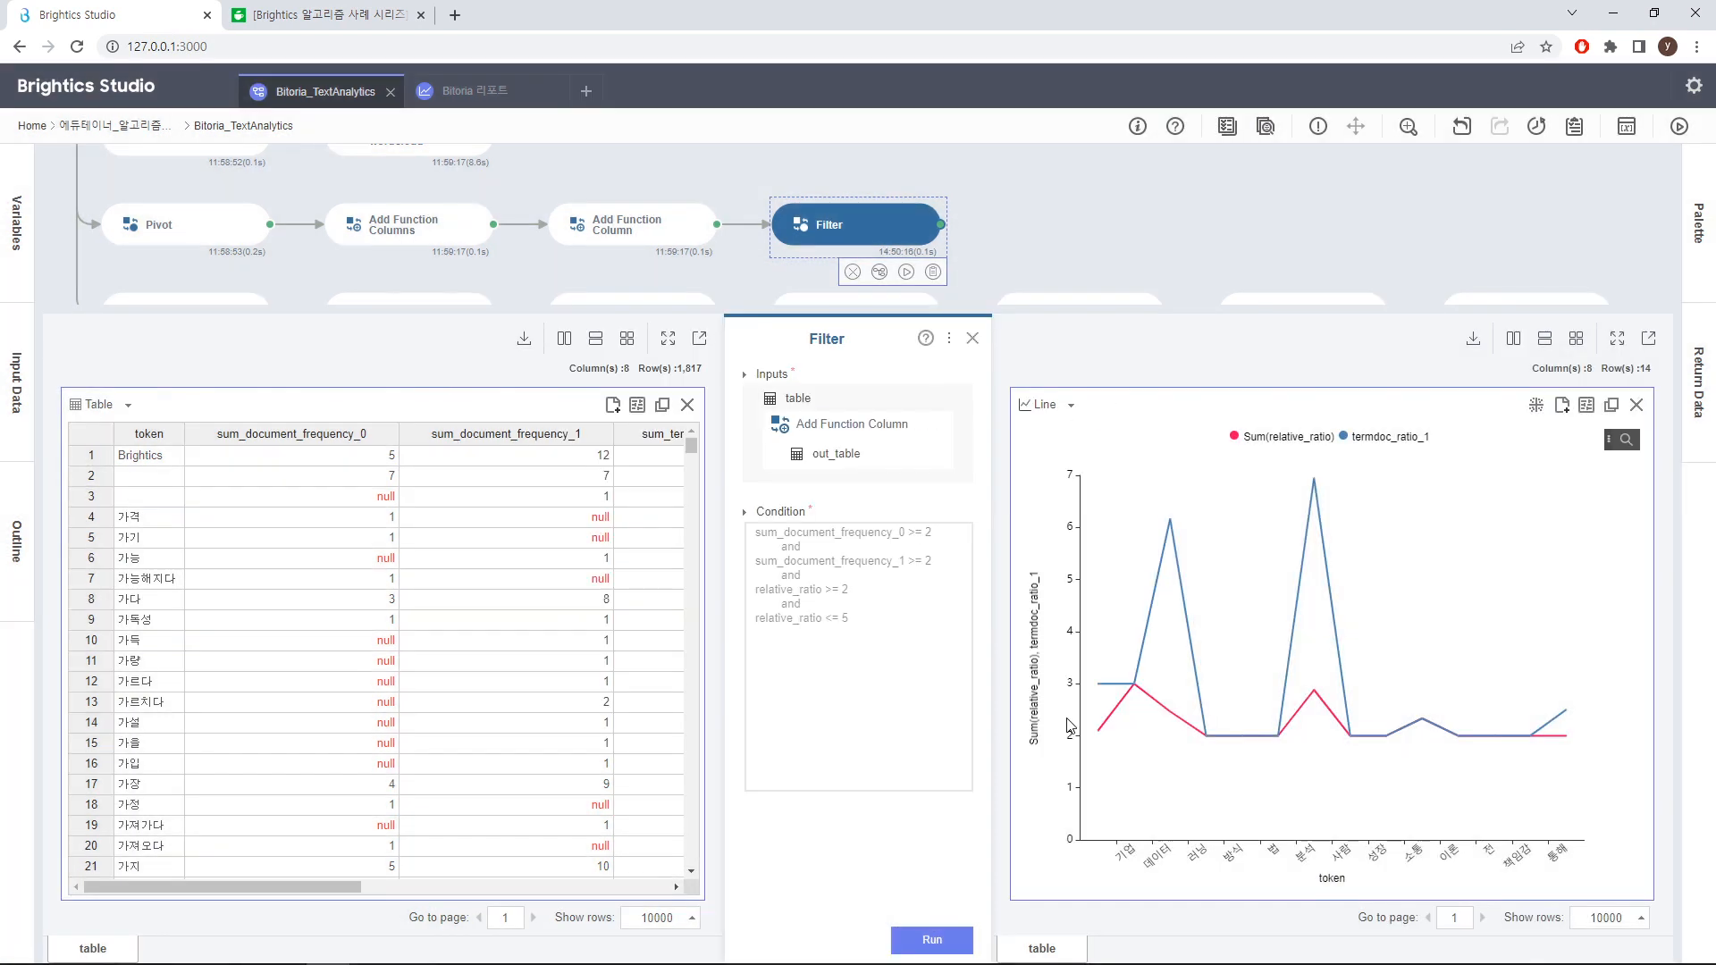
Change the Filter output's line chart to a column chart and expand the output view
left_click(1045, 405)
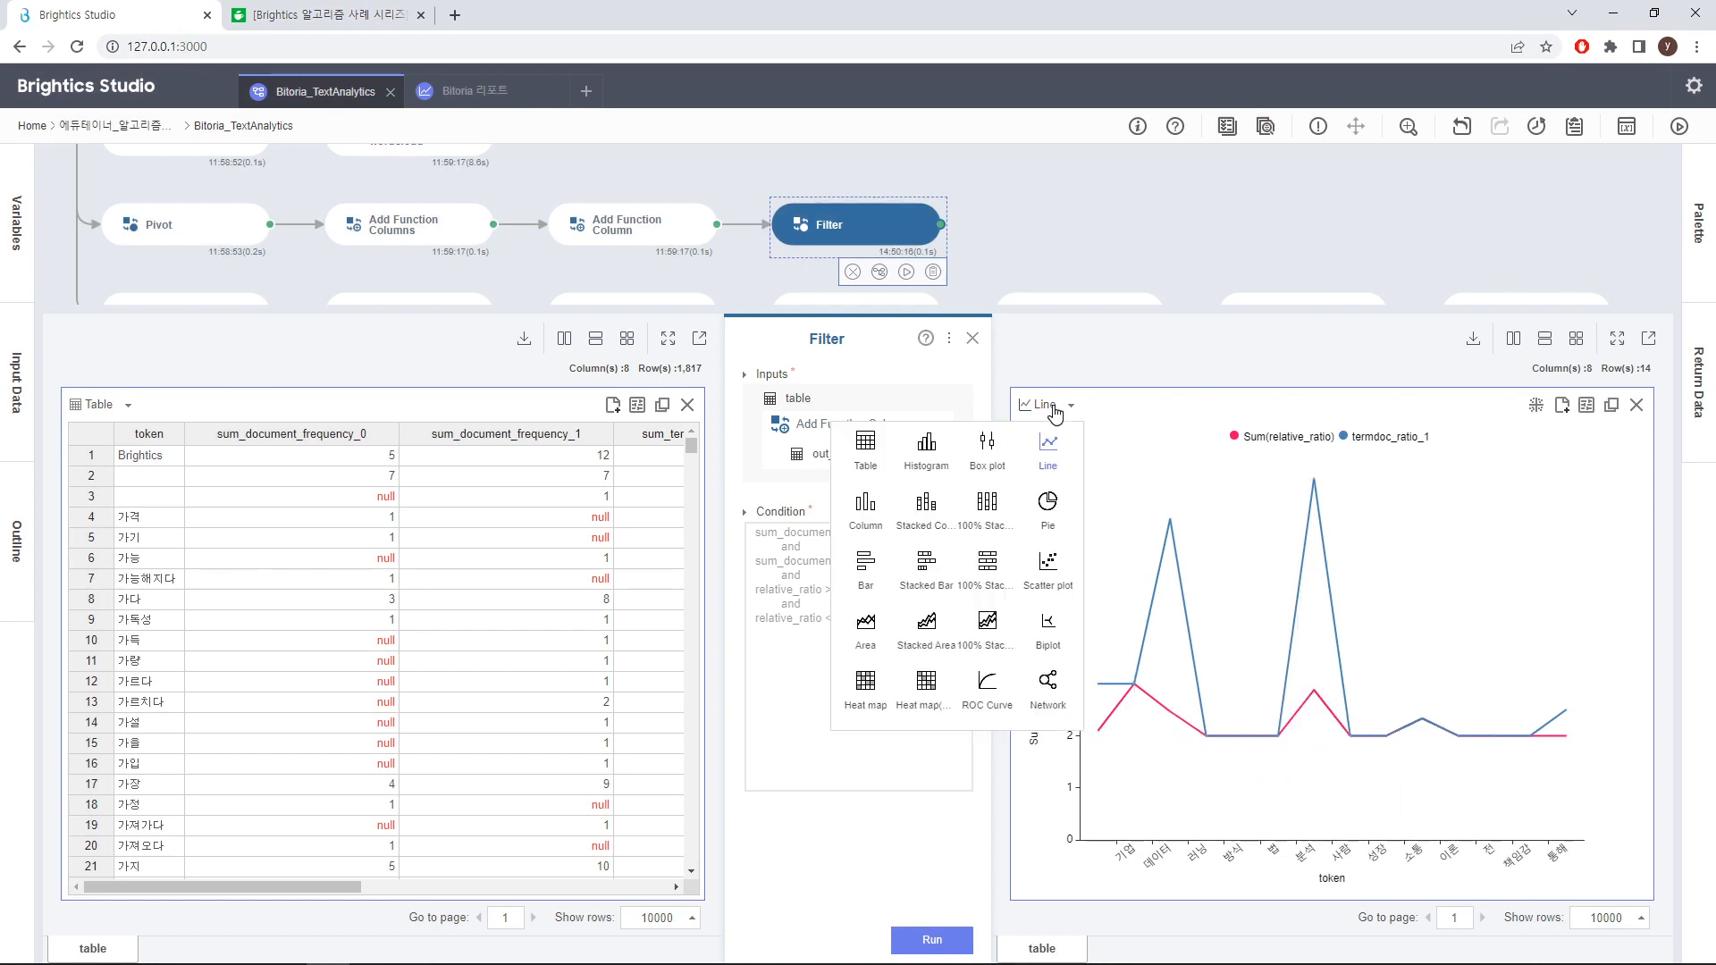
left_click(875, 512)
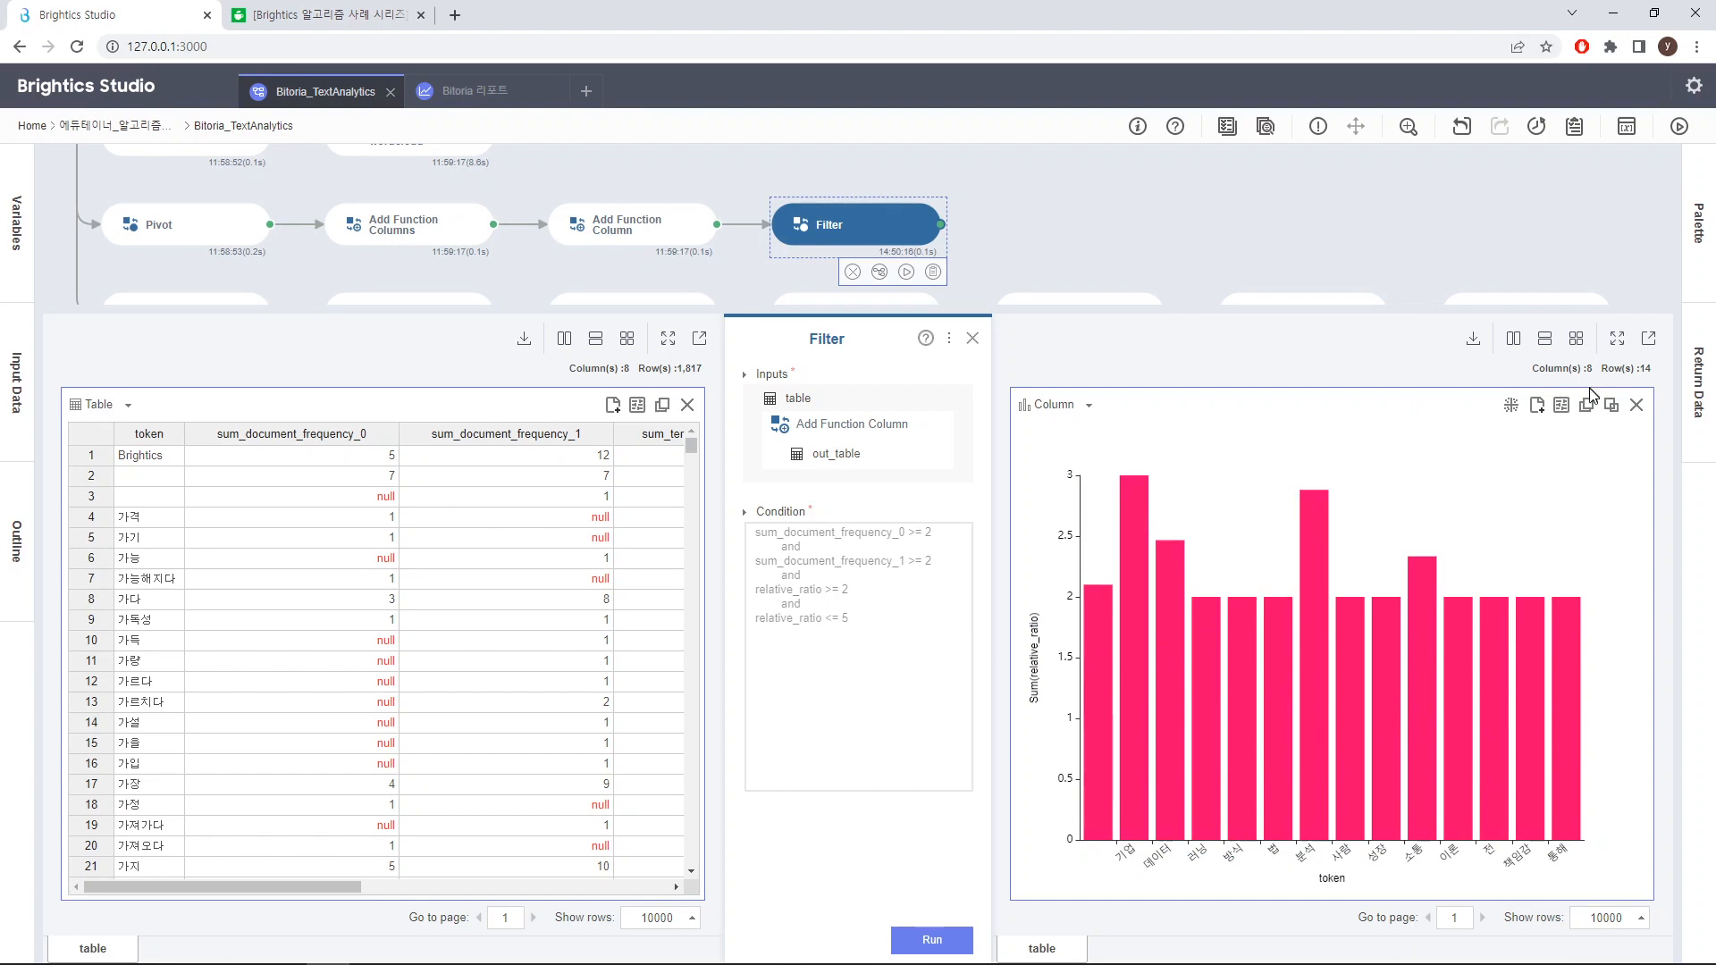
left_click(1618, 342)
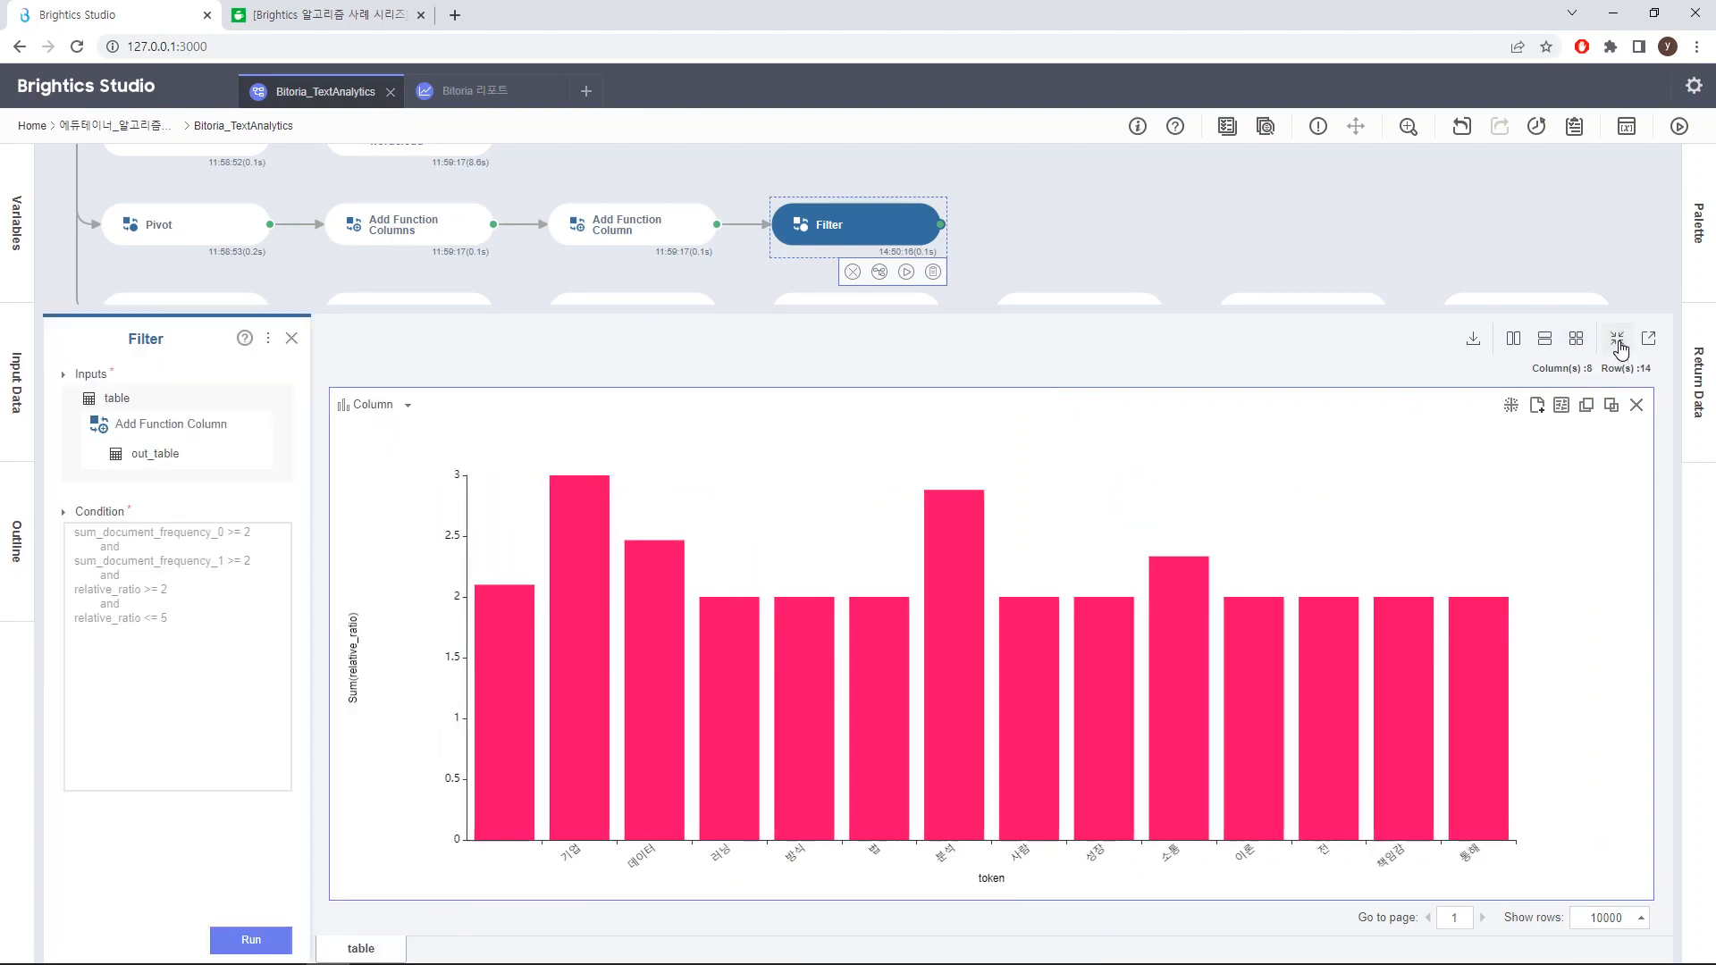
Examine the relative_ratio bars for tokens such as 기업, 분석 and 소통 in the column chart, and close the Filter function
mouse_move(508, 814)
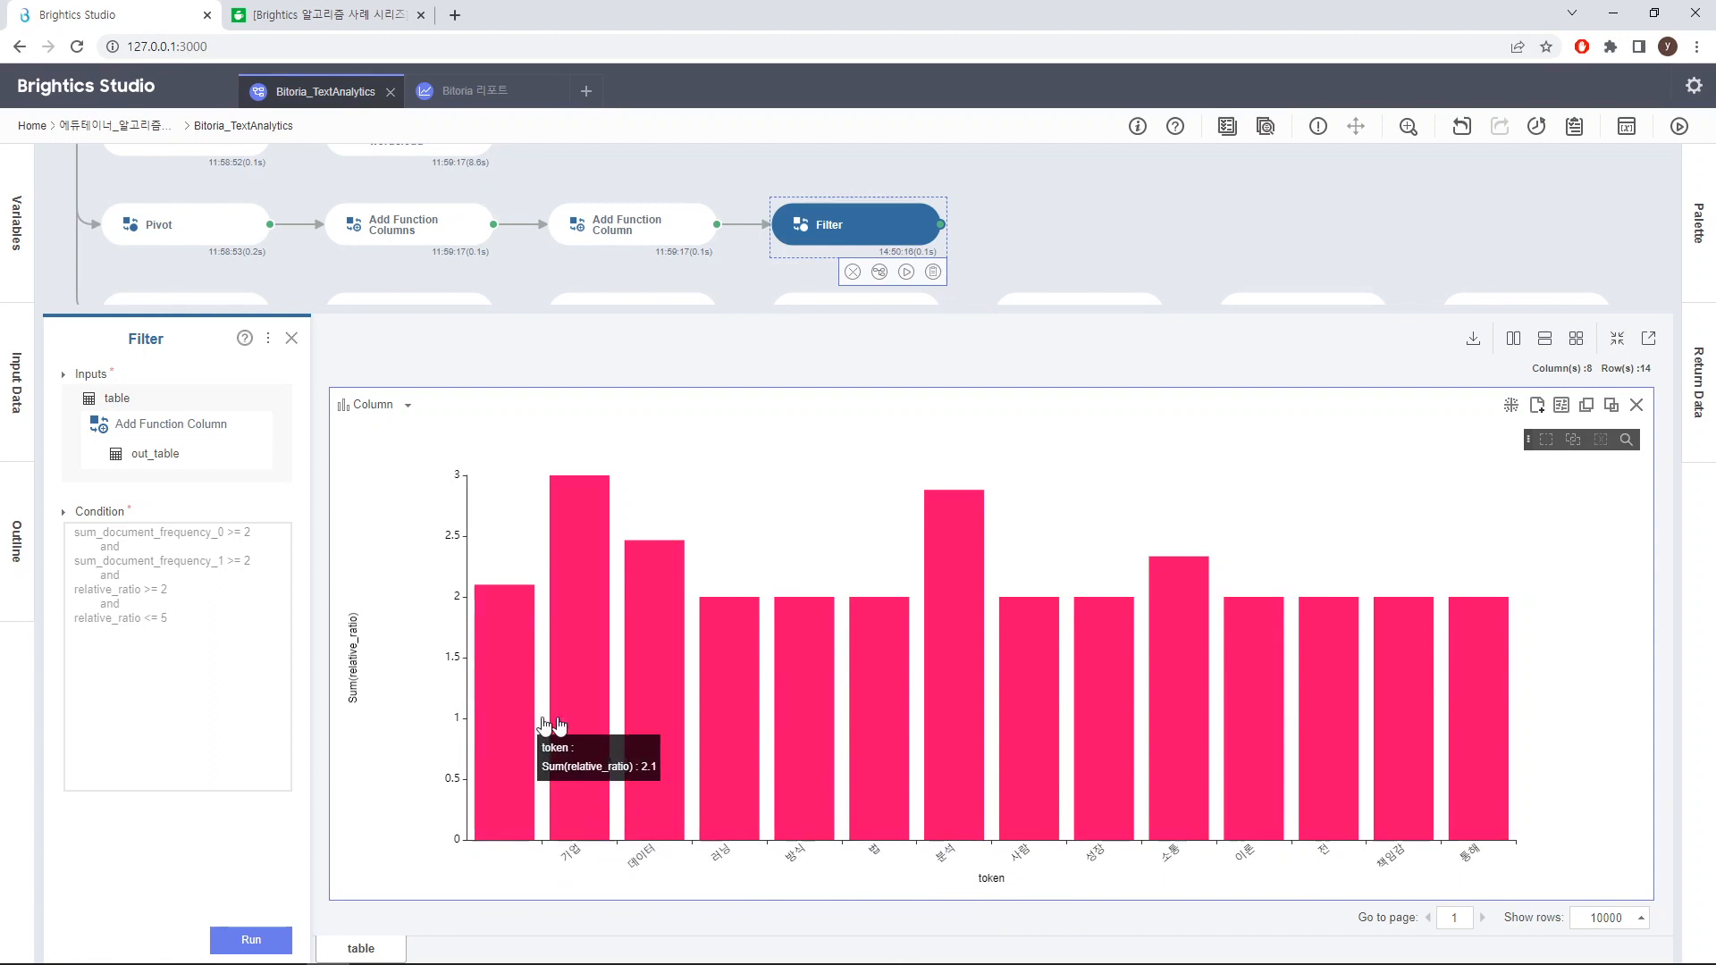
mouse_move(565, 727)
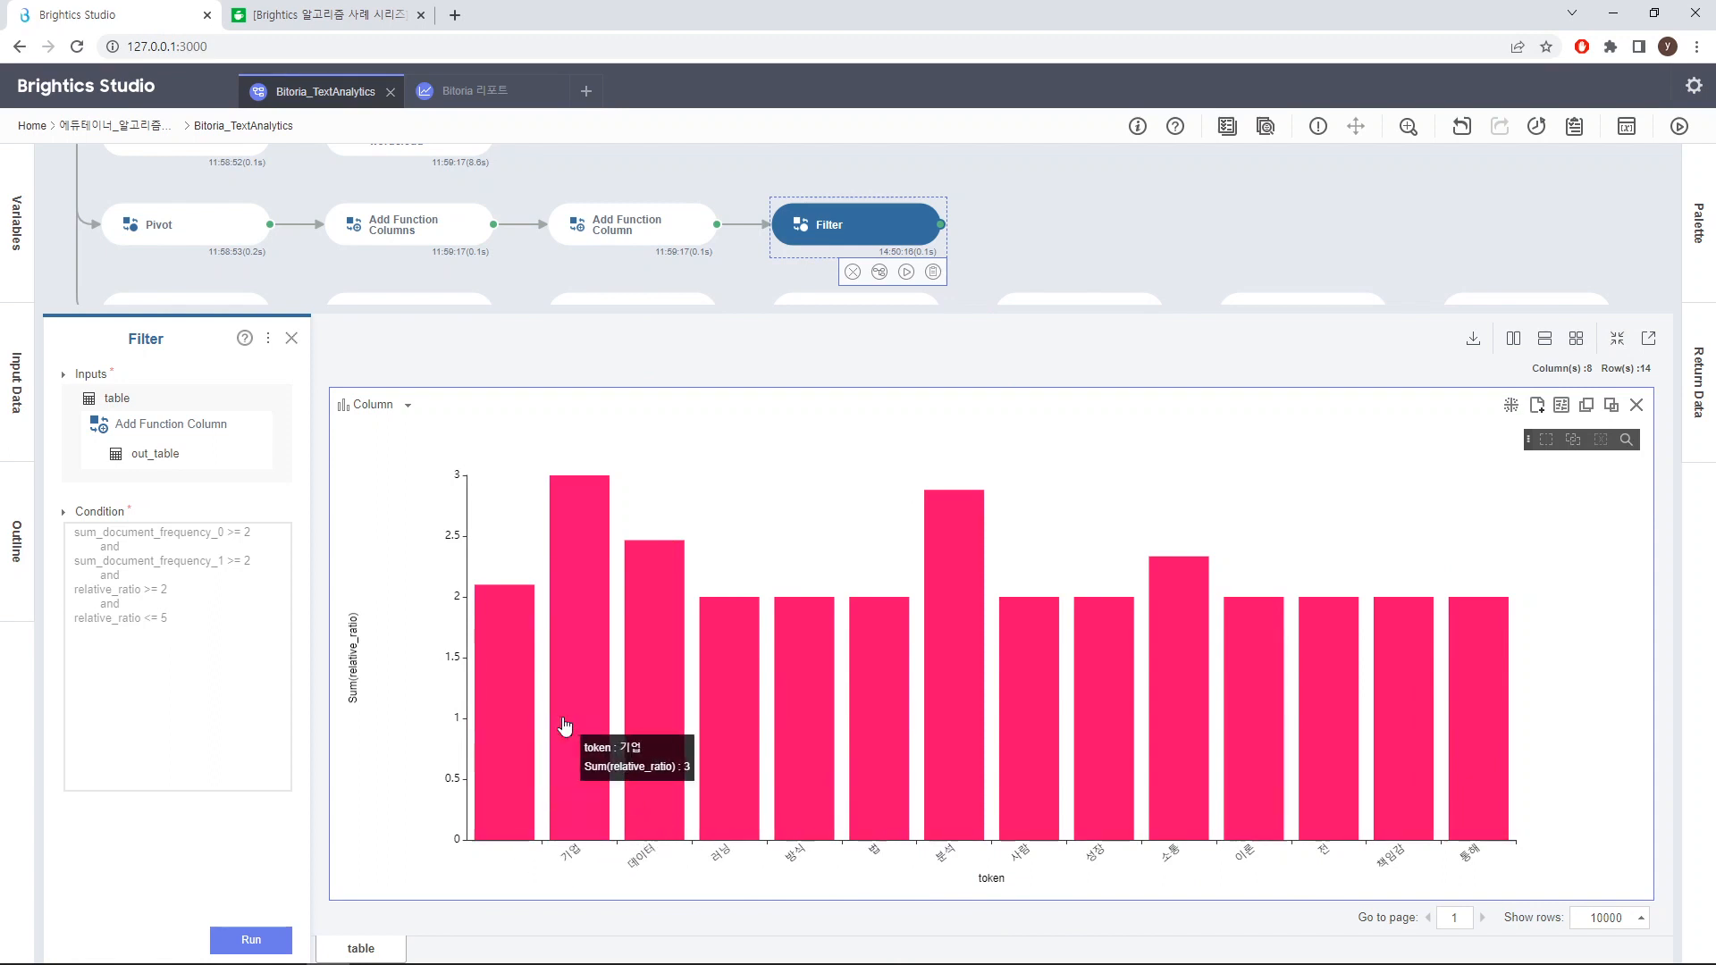
mouse_move(940, 744)
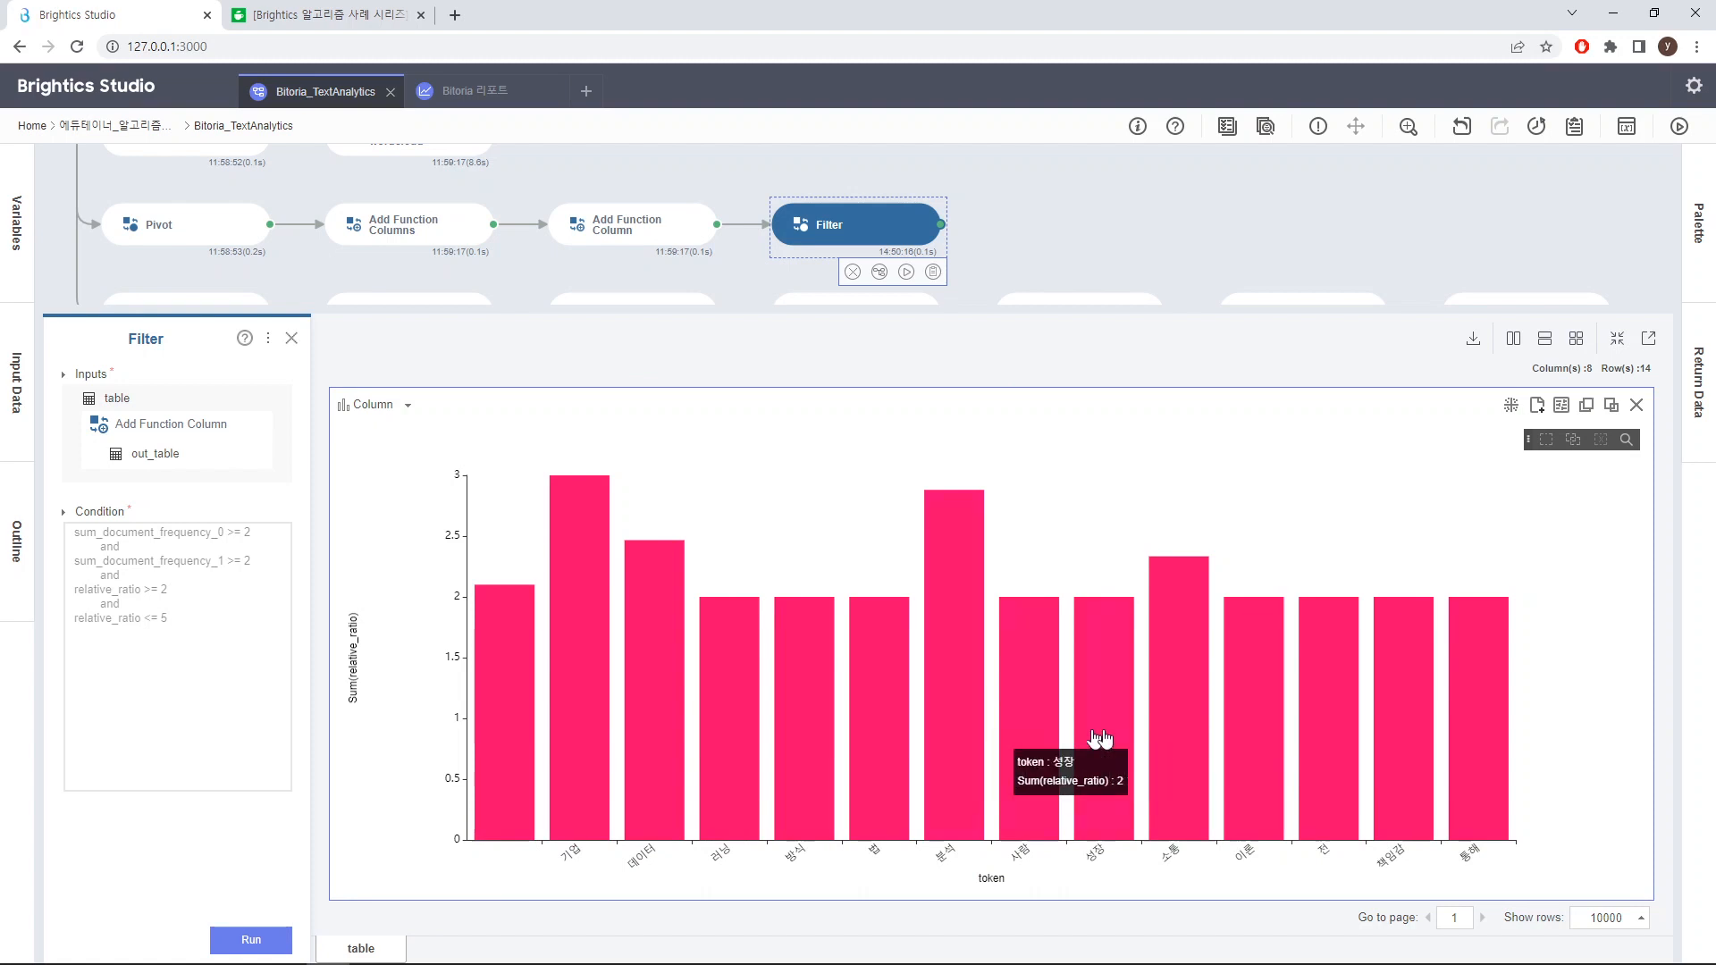
mouse_move(1167, 739)
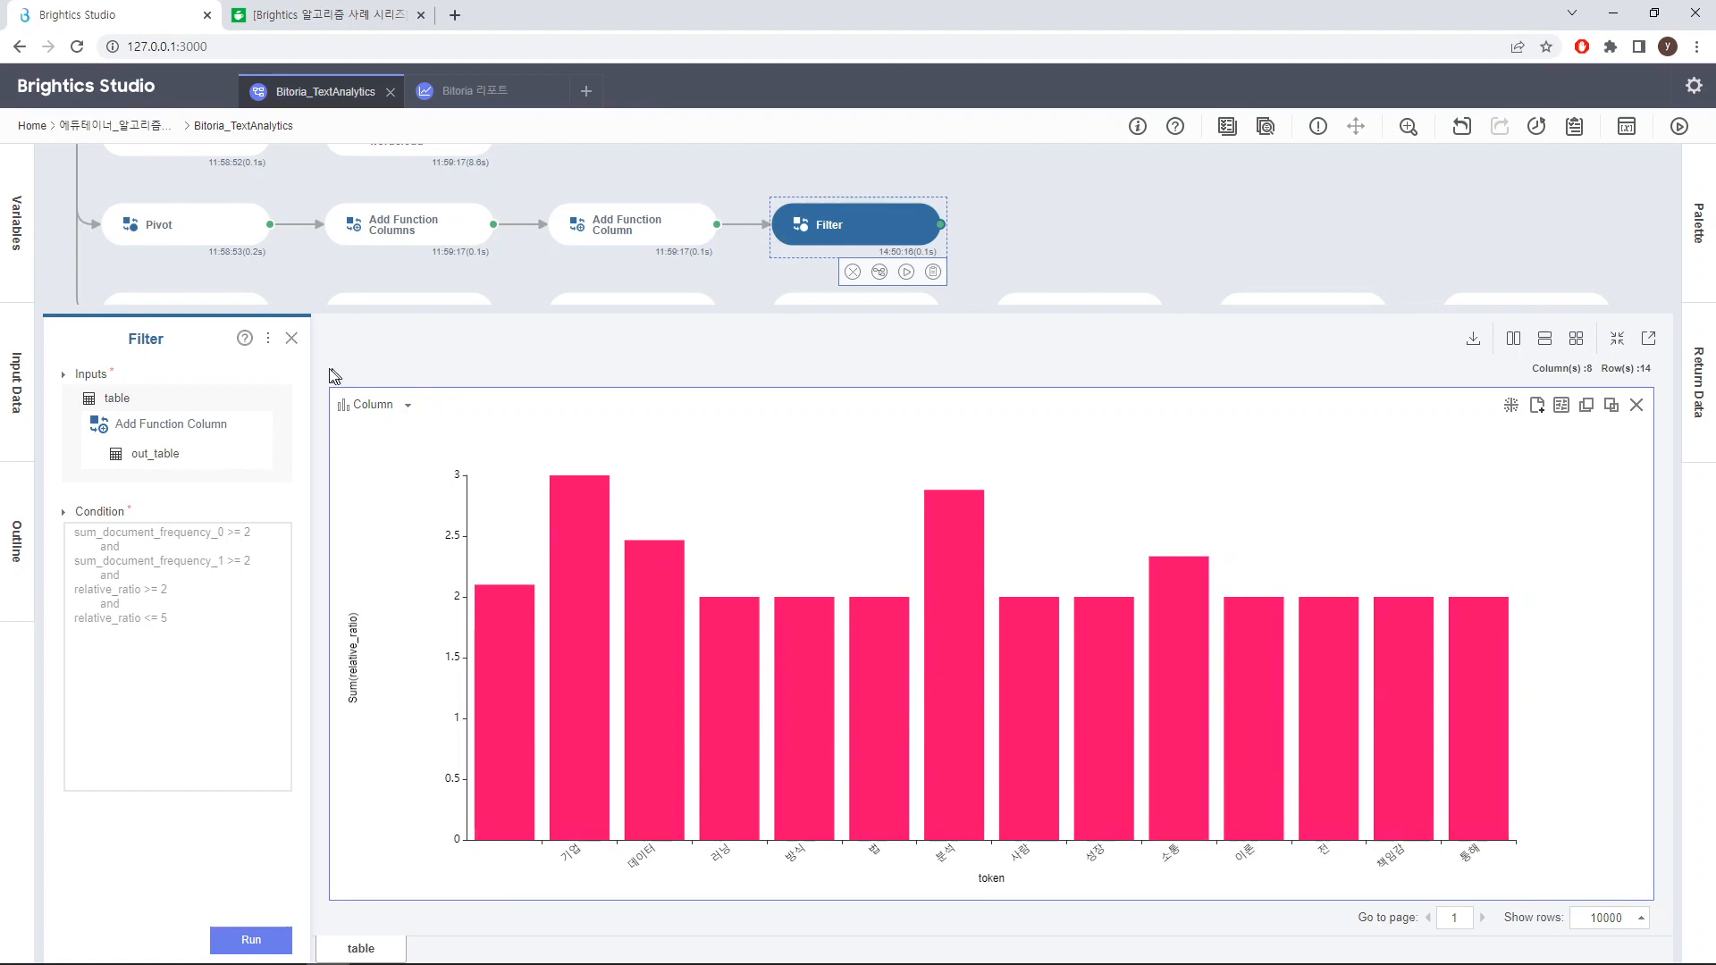
left_click(291, 338)
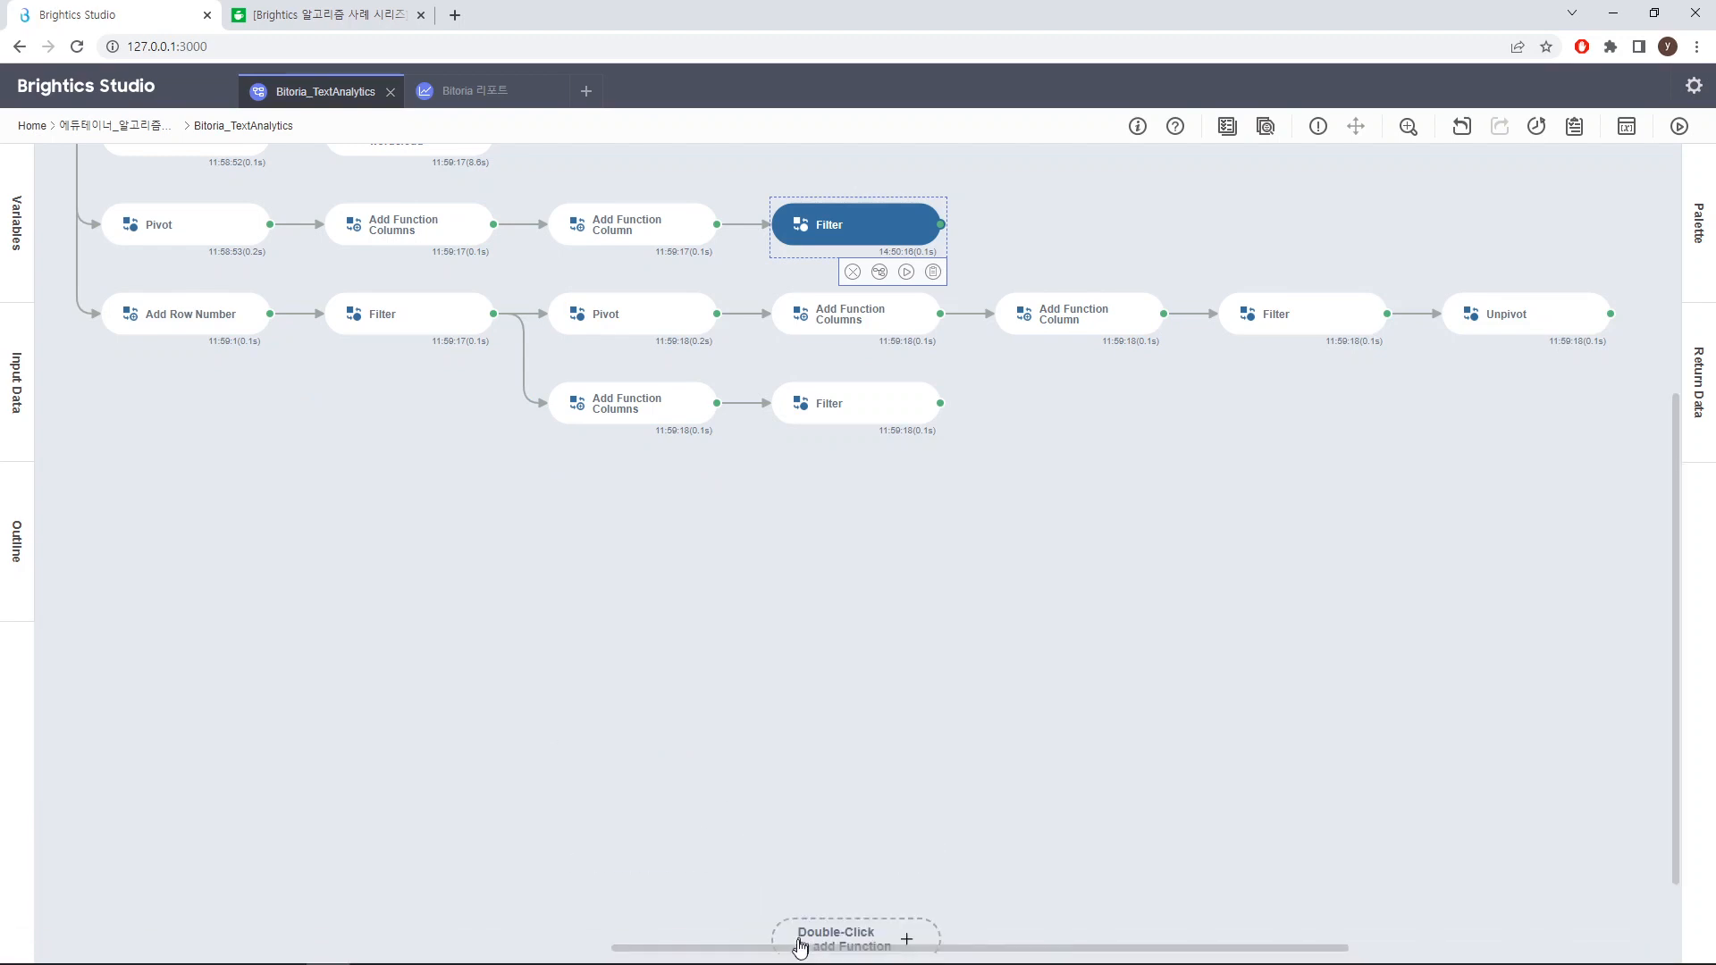
left_click_drag(794, 945, 452, 931)
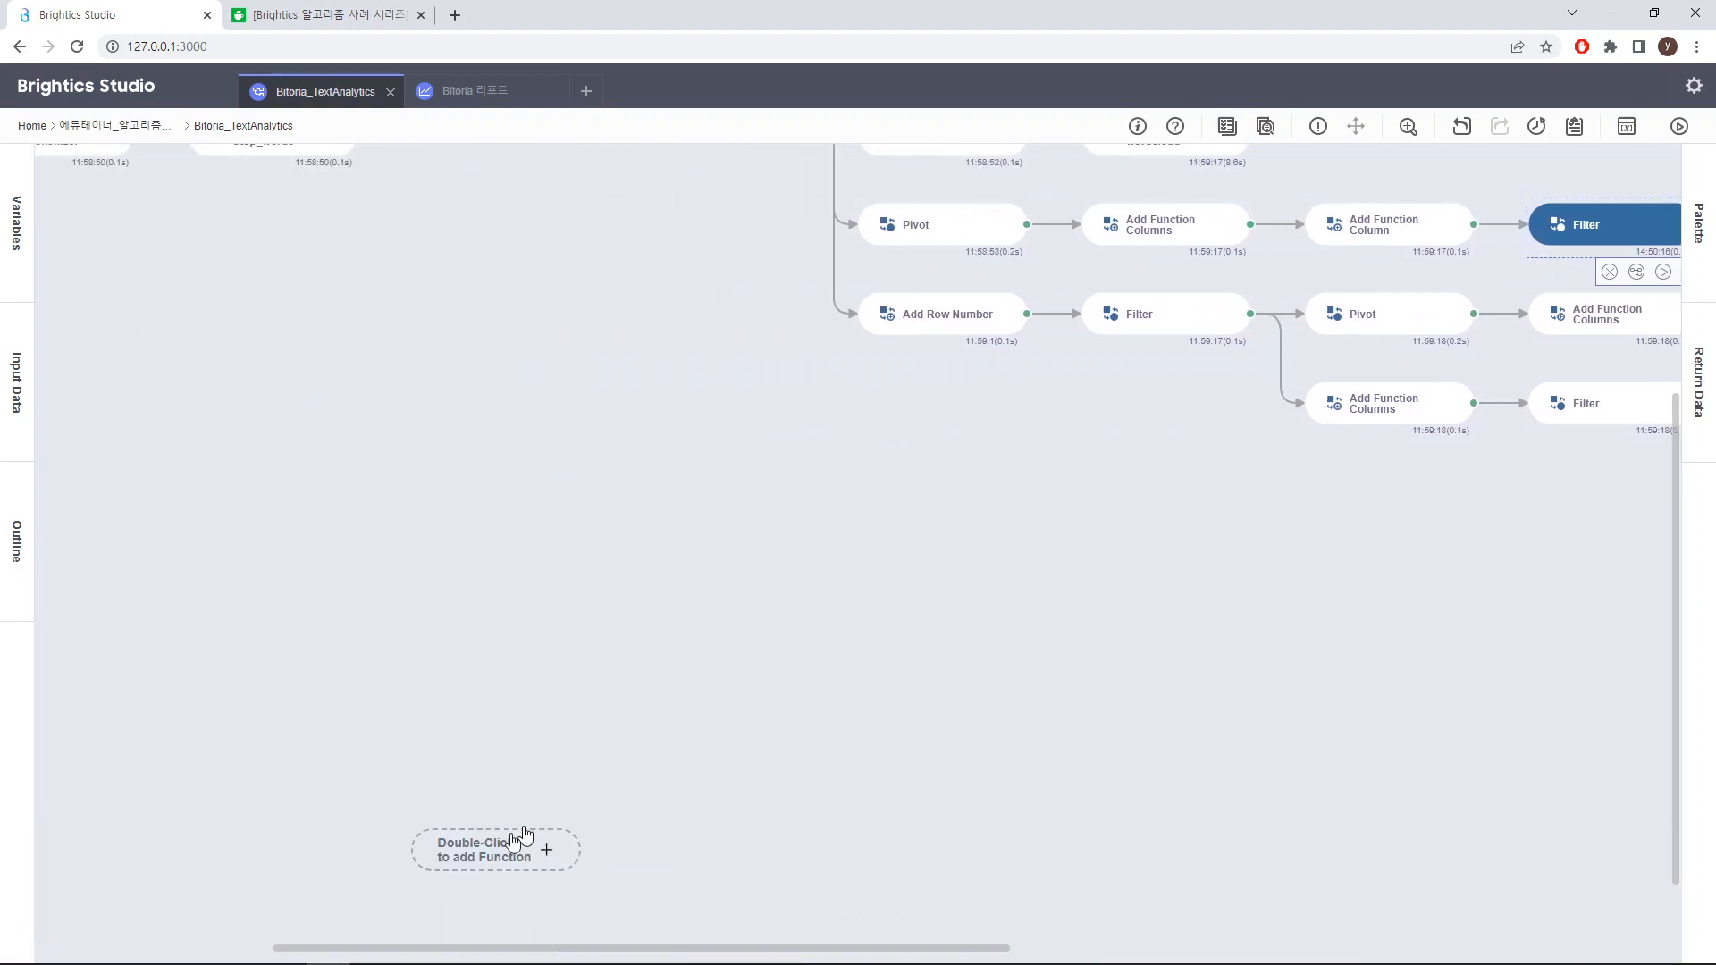
Inspect the Add Row Number output and the conditions of the Filter function directly after it, and close the Filter function
scroll(672, 731, "up", 4)
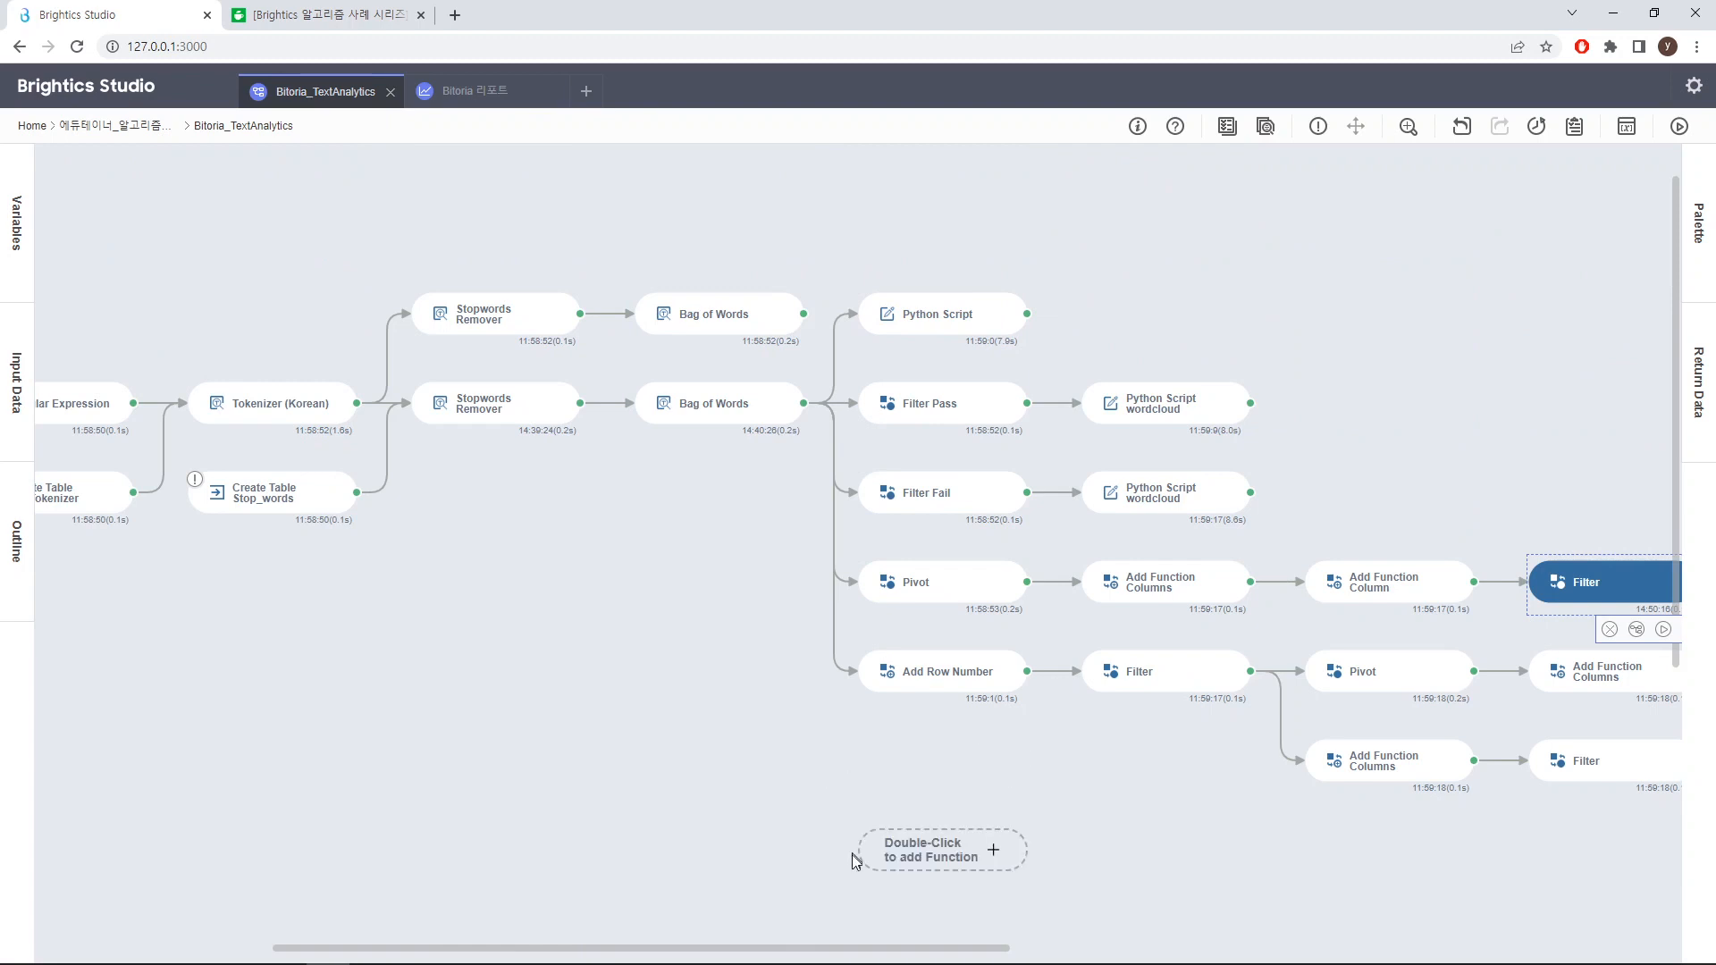
left_click_drag(871, 954, 1191, 959)
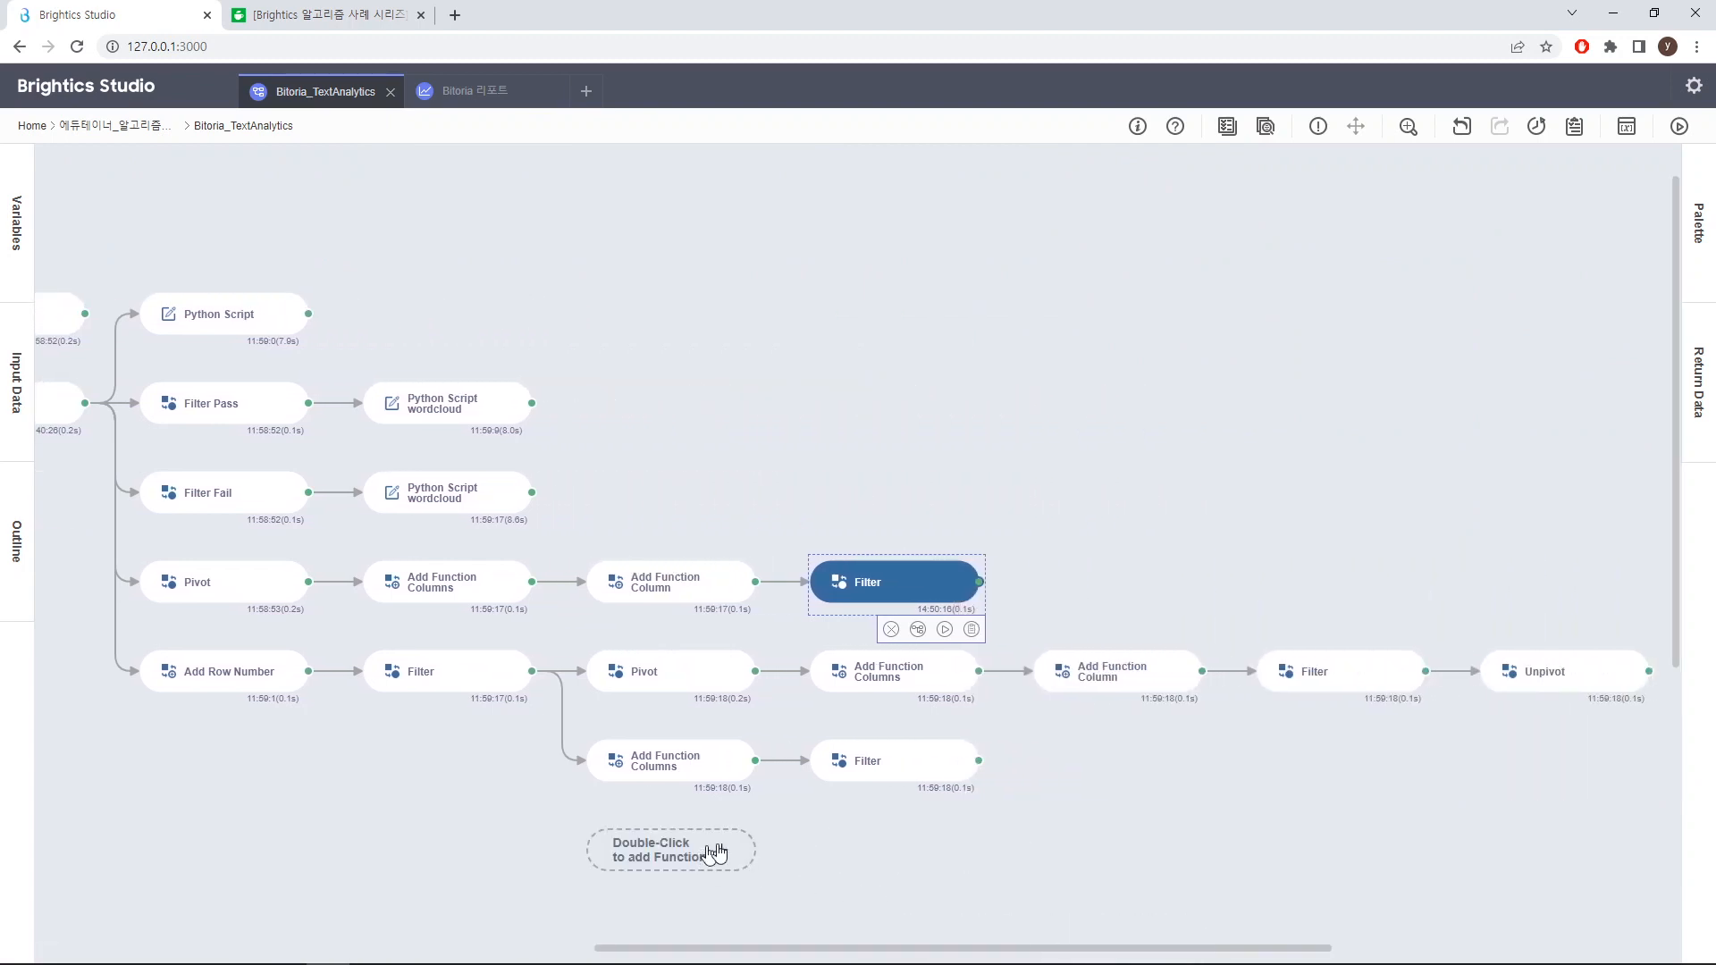
double_click(282, 688)
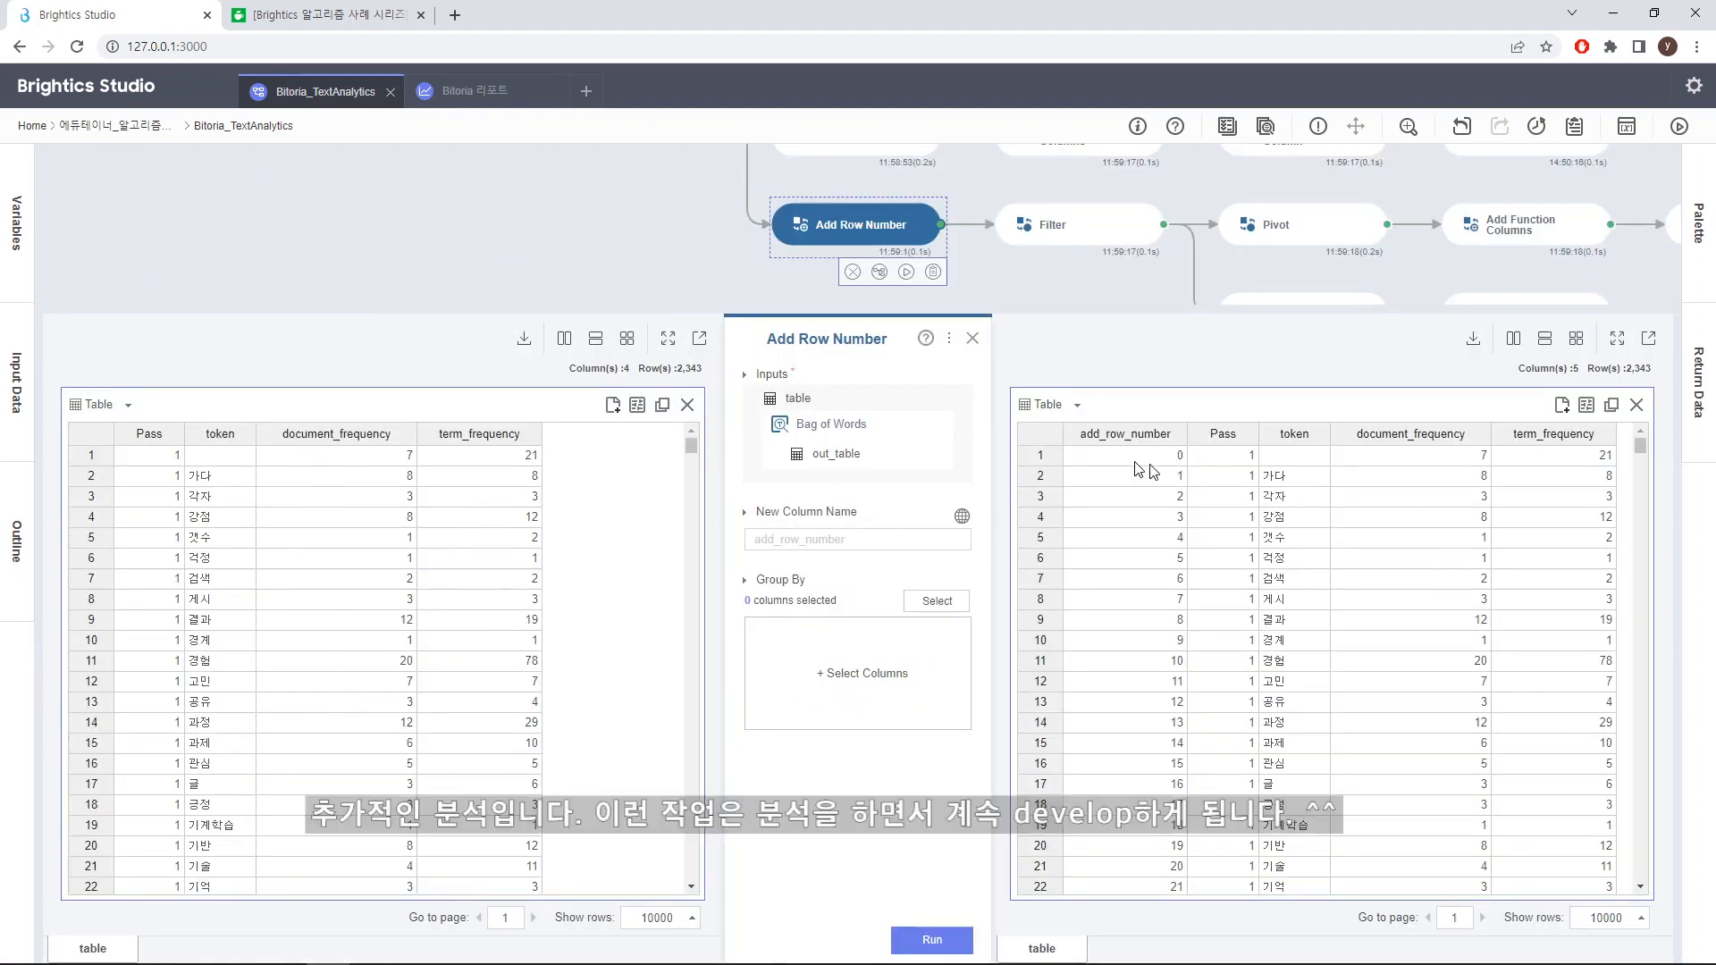
double_click(1041, 226)
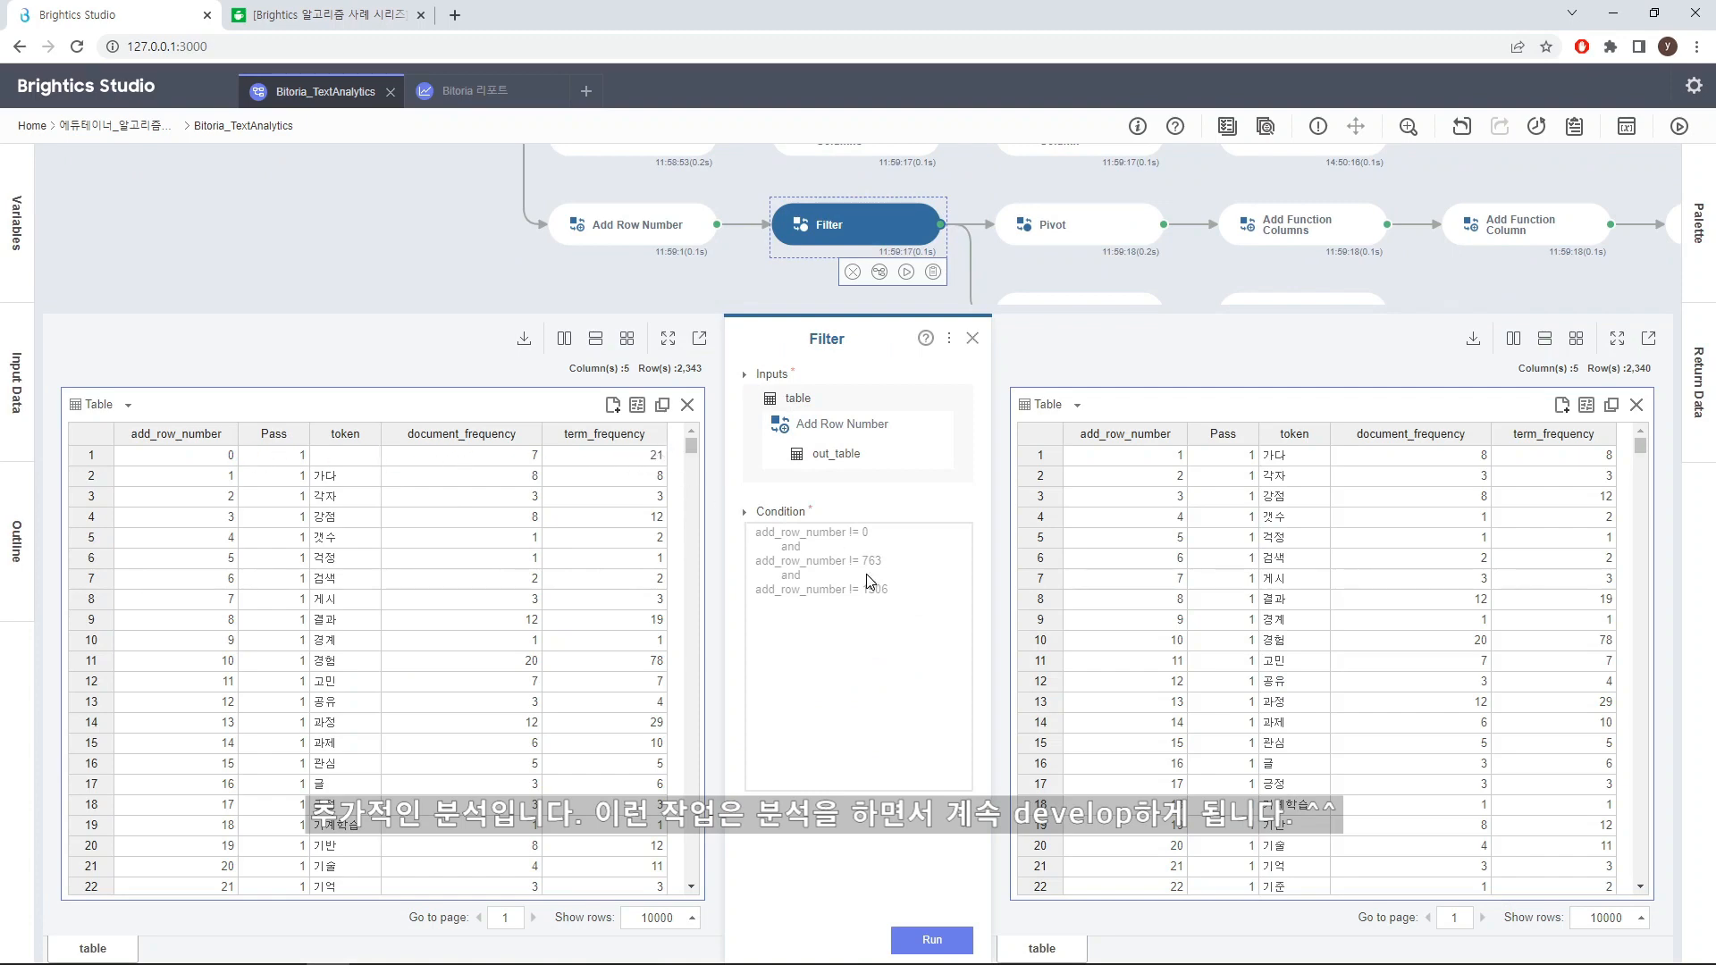
left_click_drag(691, 444, 662, 416)
left_click(970, 338)
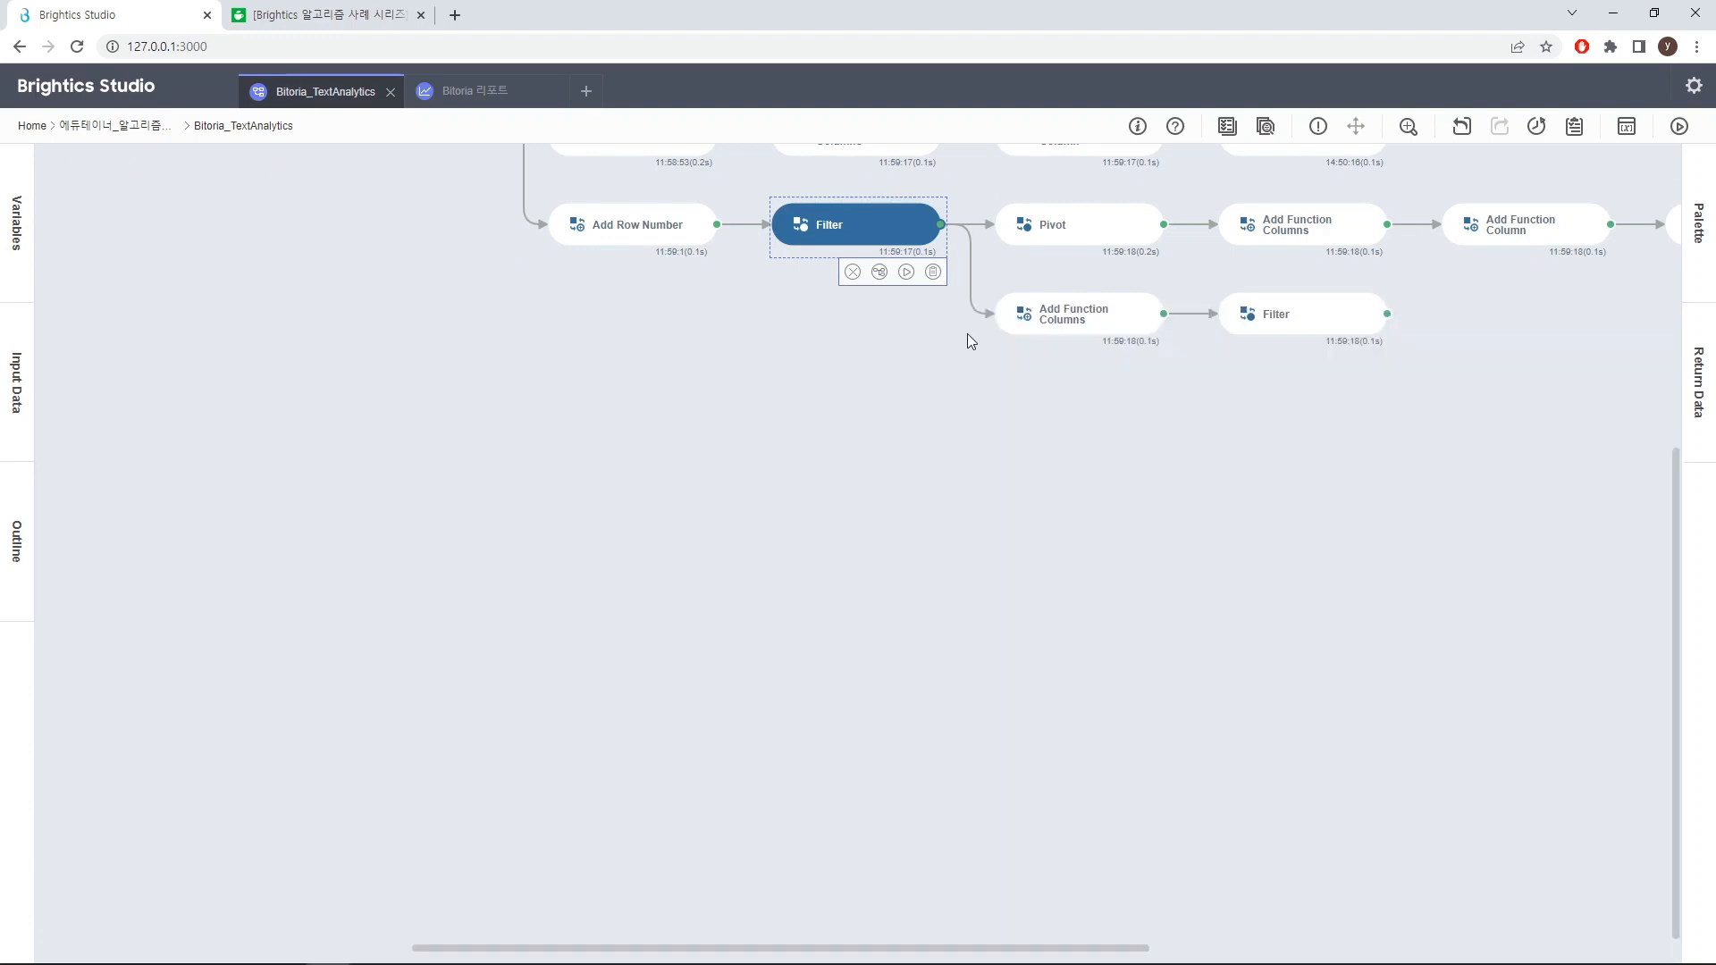
Review the Pivot after the row-number Filter, and examine the termdoc_ratio columns in the following Add Function Columns output
left_click(1101, 244)
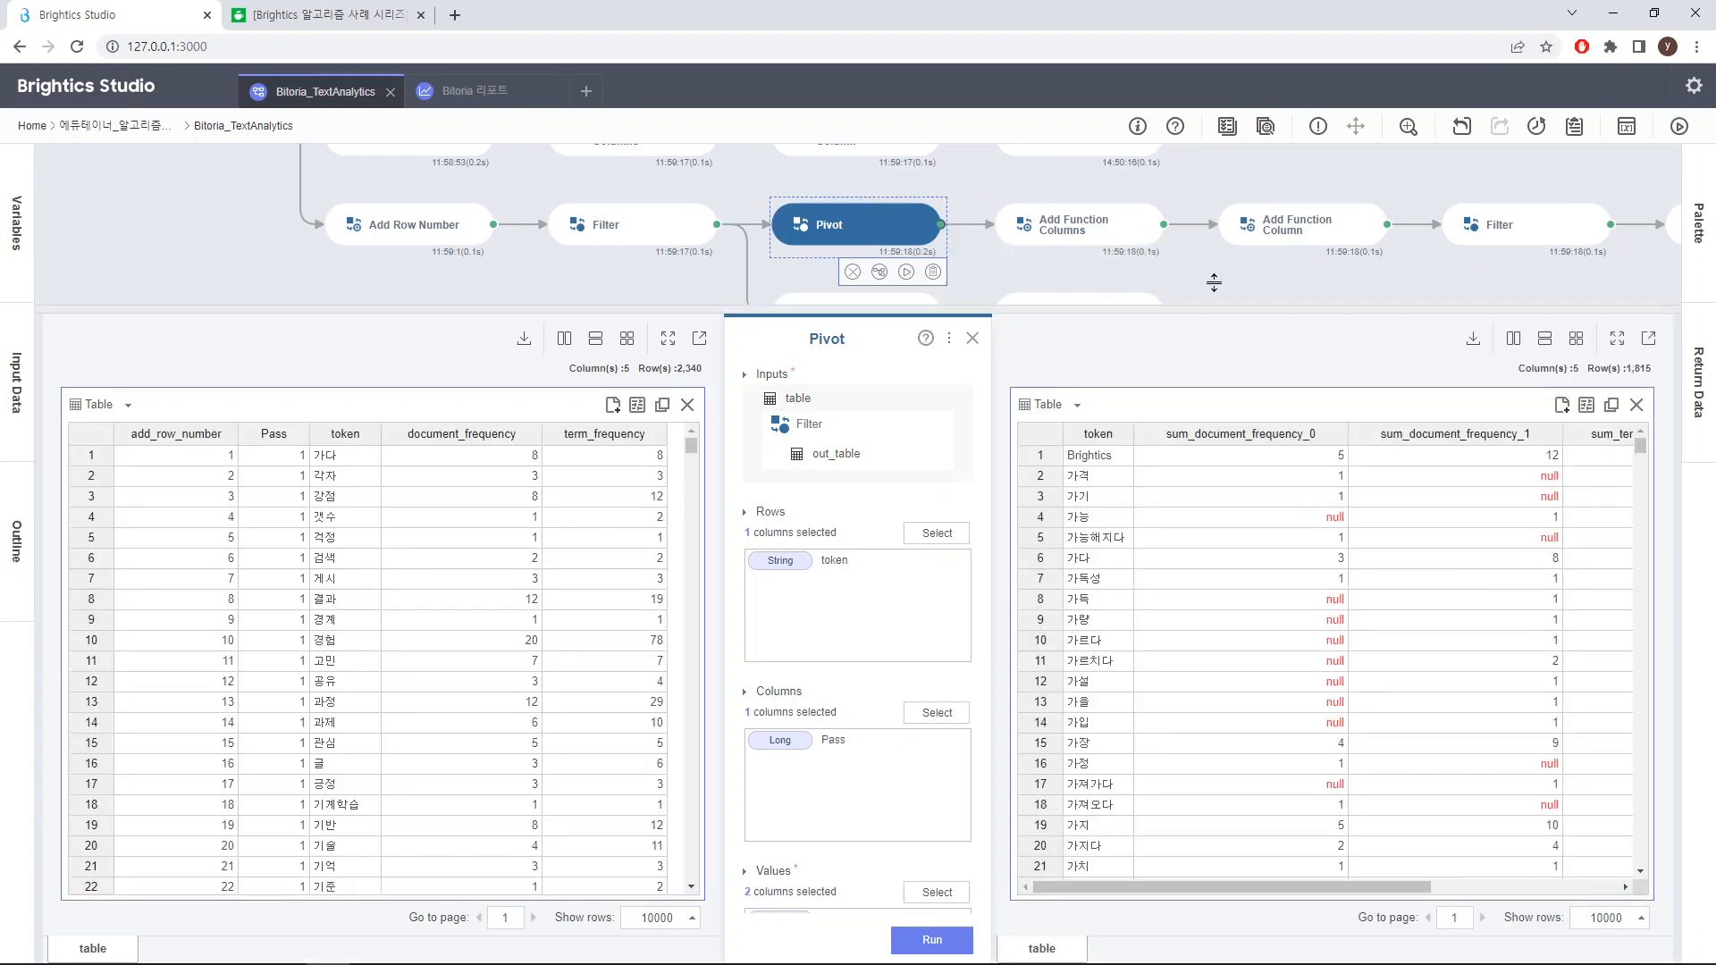
left_click(1094, 231)
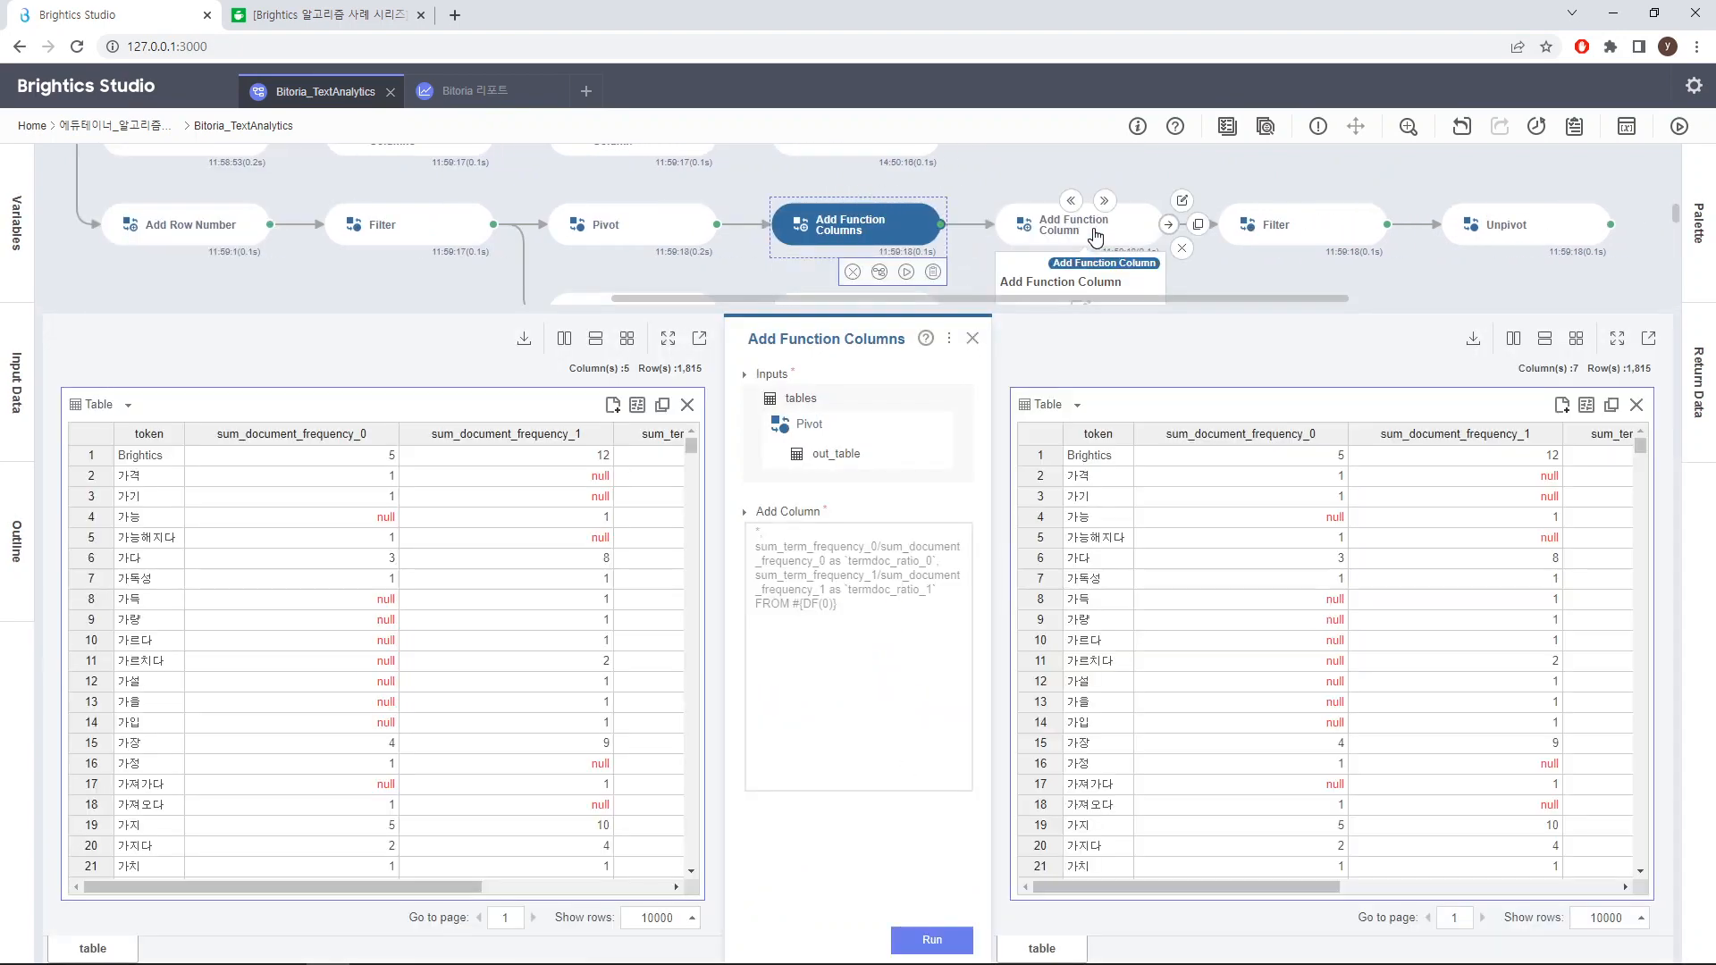
left_click_drag(1197, 887, 1501, 886)
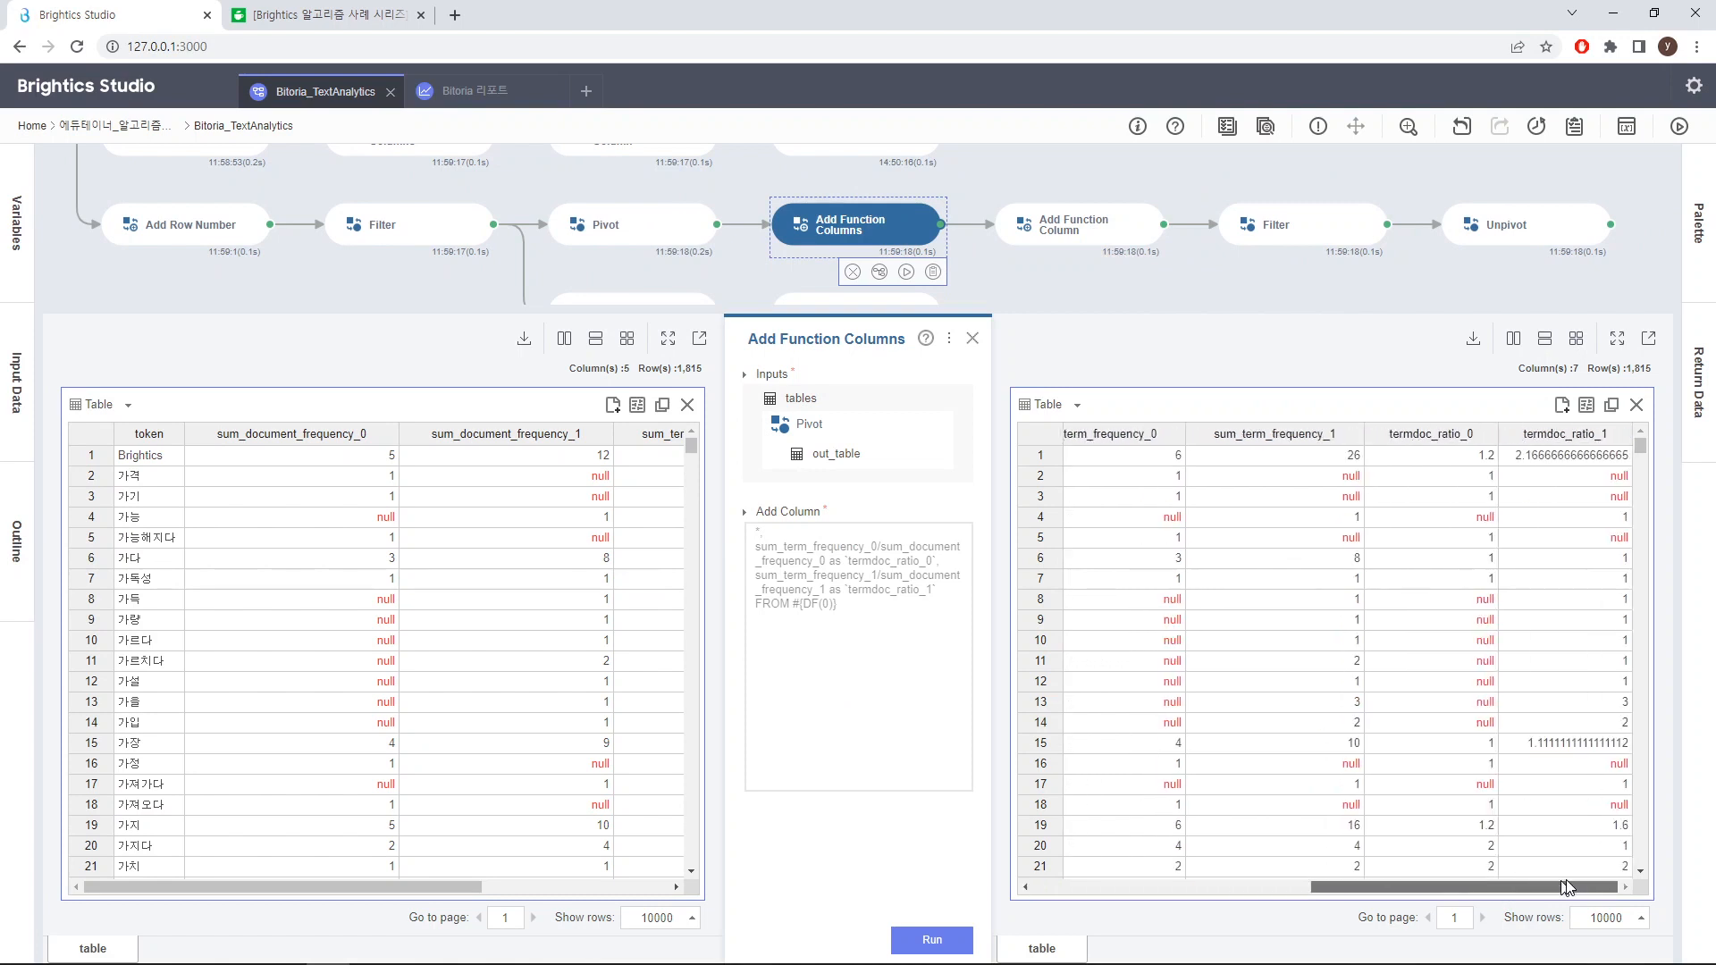
Open the Filter before Unpivot and examine its conditions, column charts and the relative_ratio column of its input table
left_click(1297, 234)
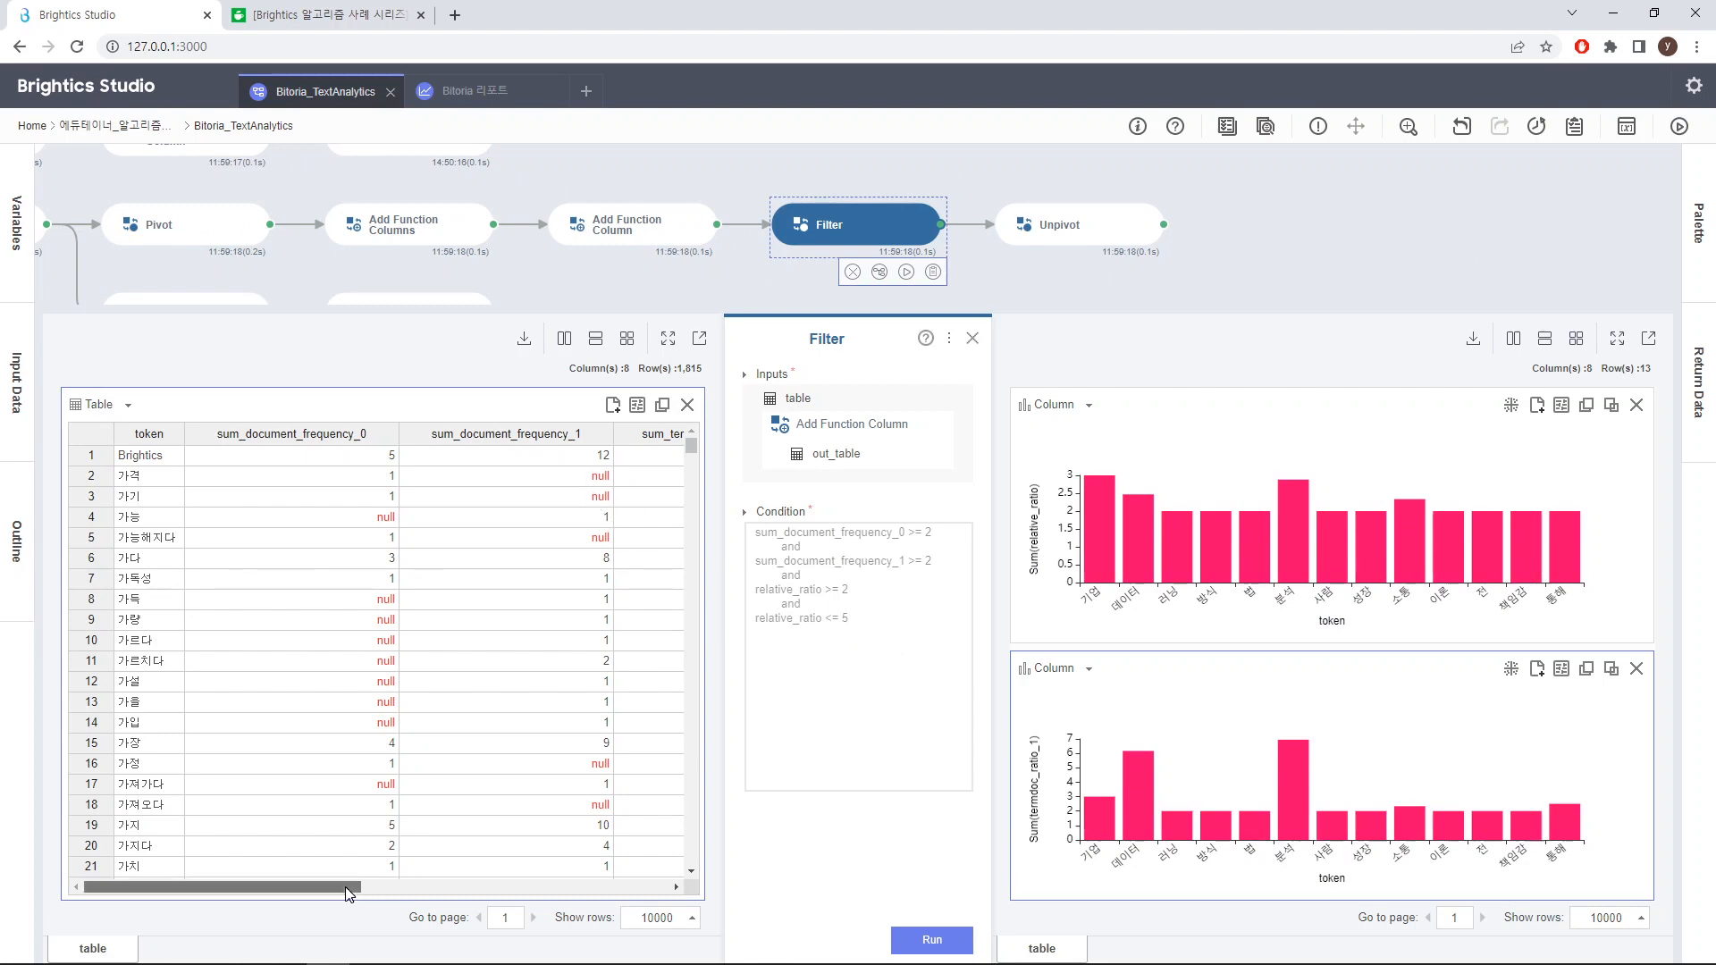
left_click_drag(345, 886, 739, 903)
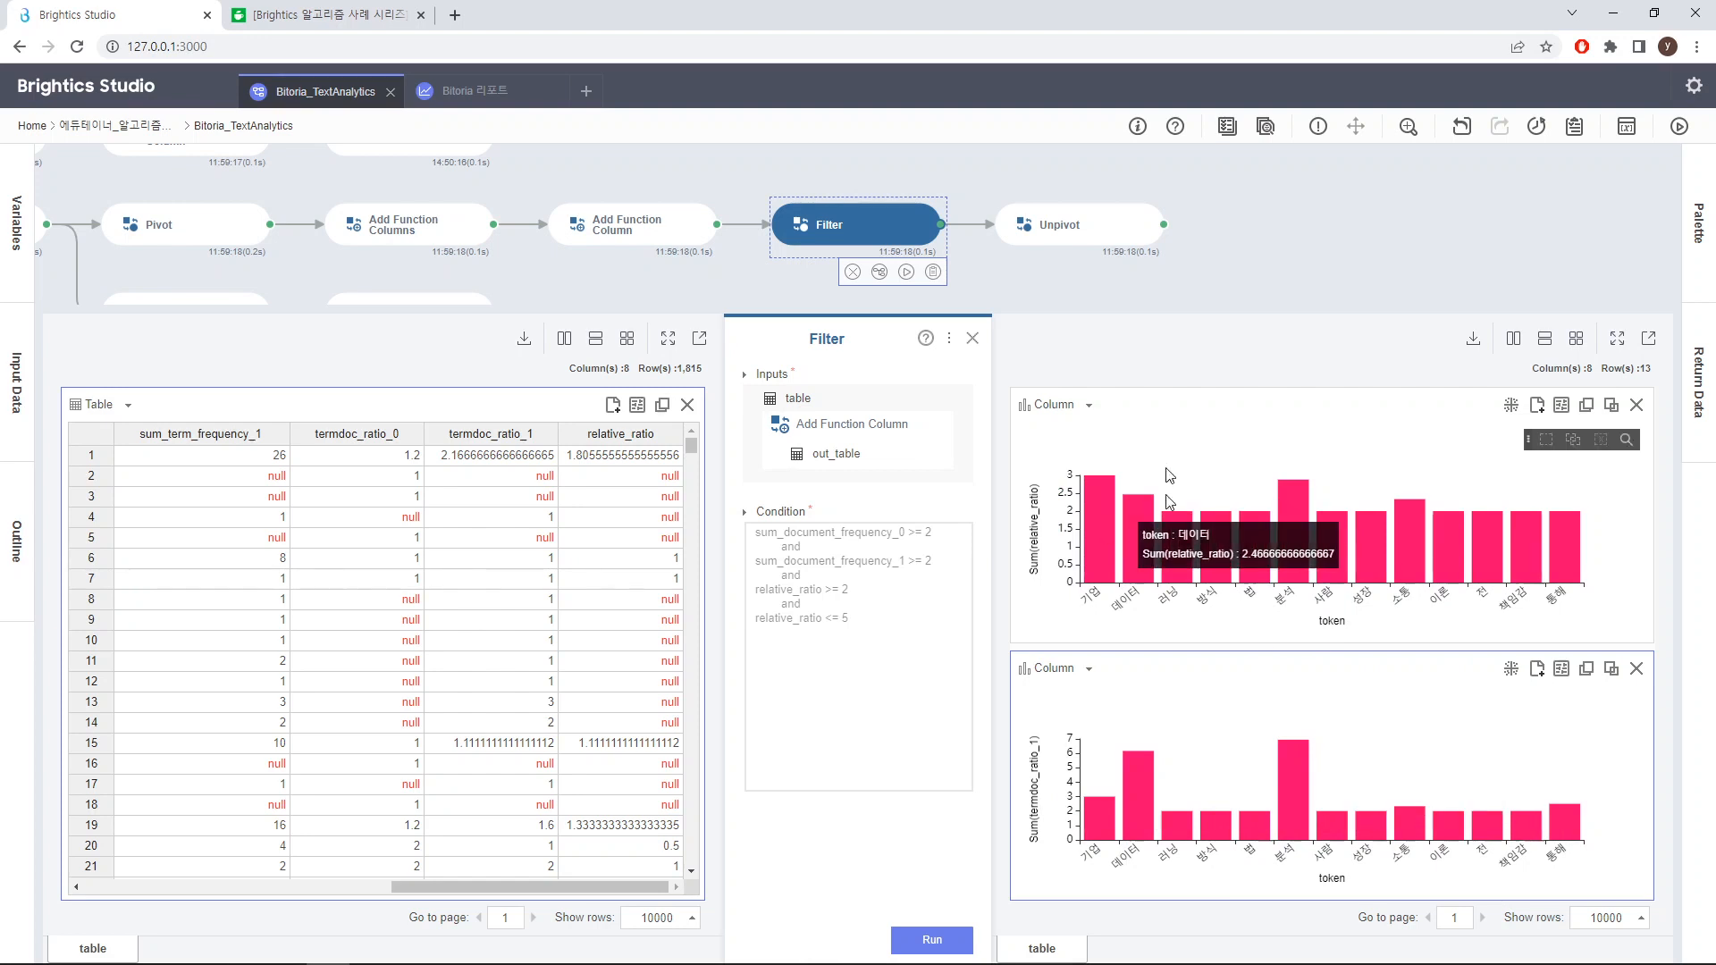
Open the Unpivot function, compare termdoc_ratio_0 and termdoc_ratio_1 per token in the expanded column chart, and close the function
mouse_move(1062, 248)
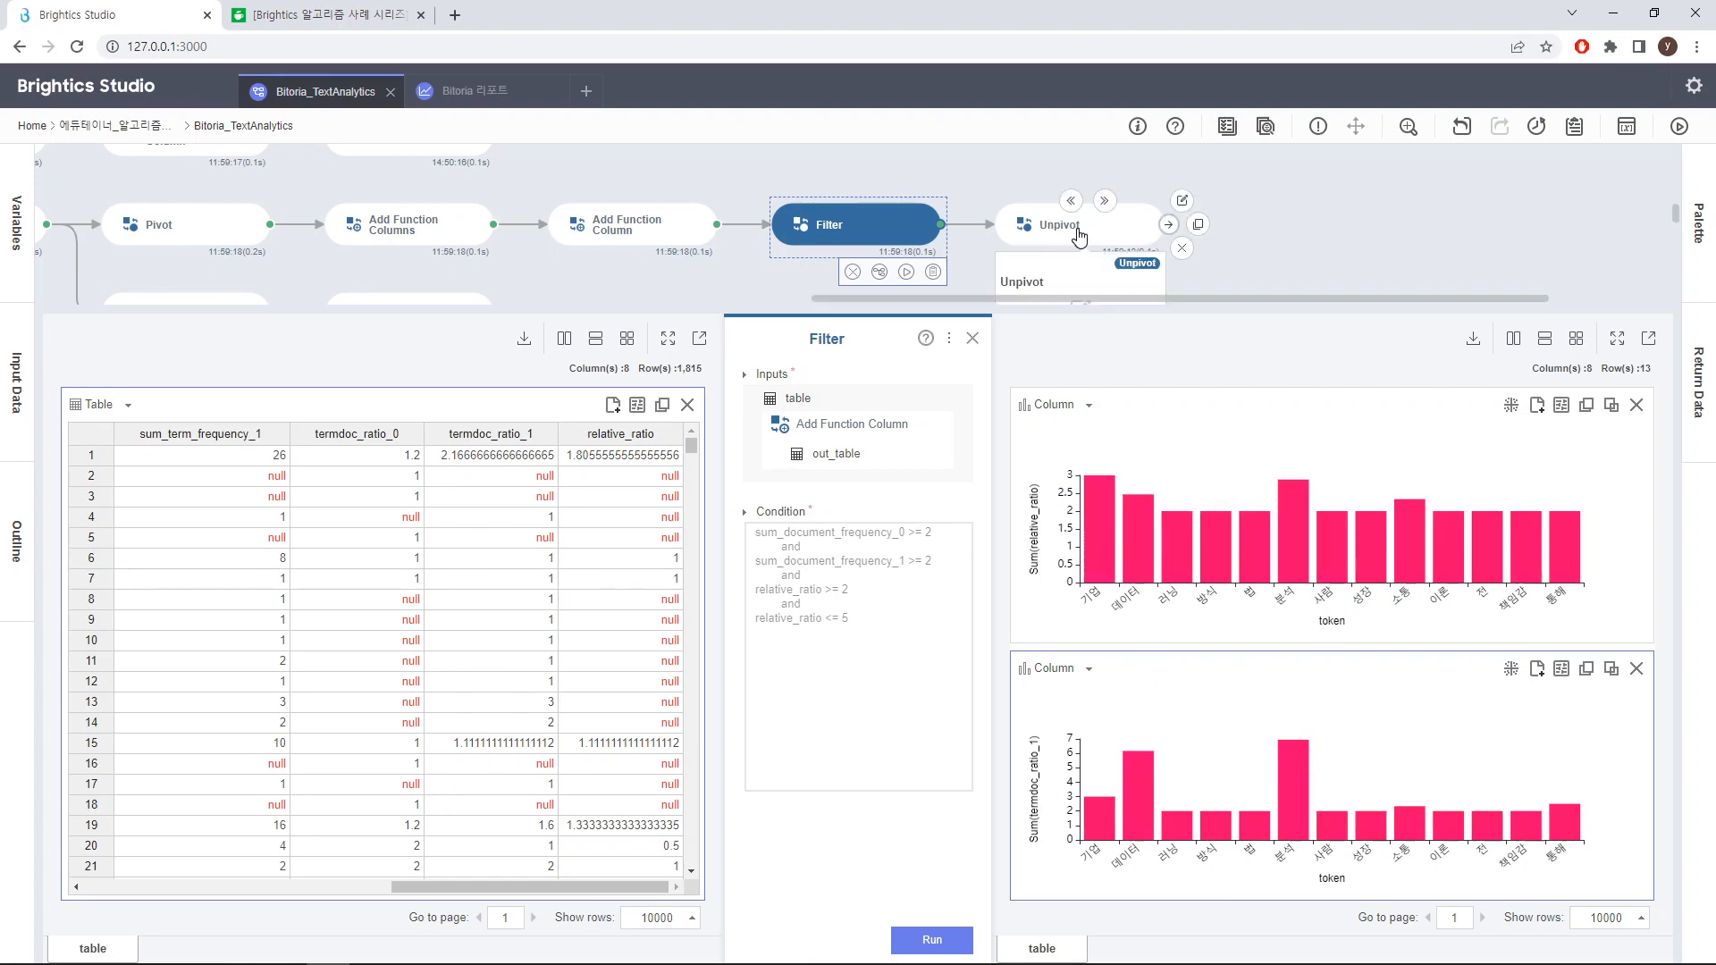
left_click(1078, 234)
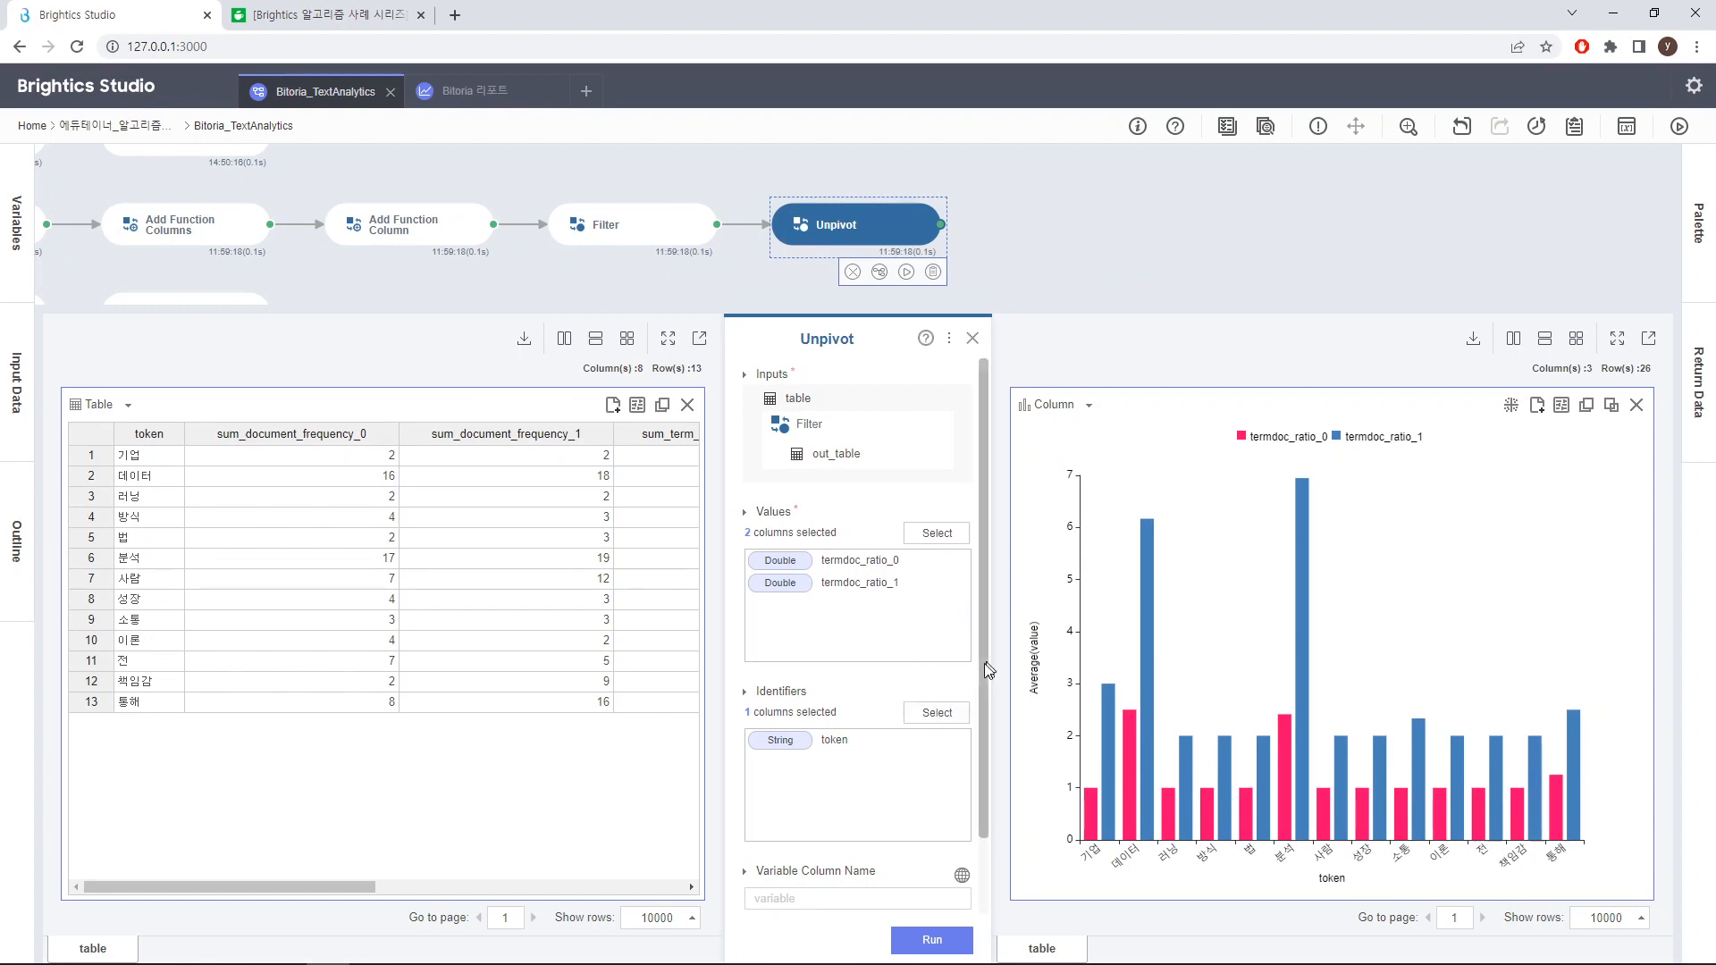
mouse_move(987, 669)
left_mouse_down()
mouse_move(974, 736)
mouse_move(983, 673)
left_mouse_up()
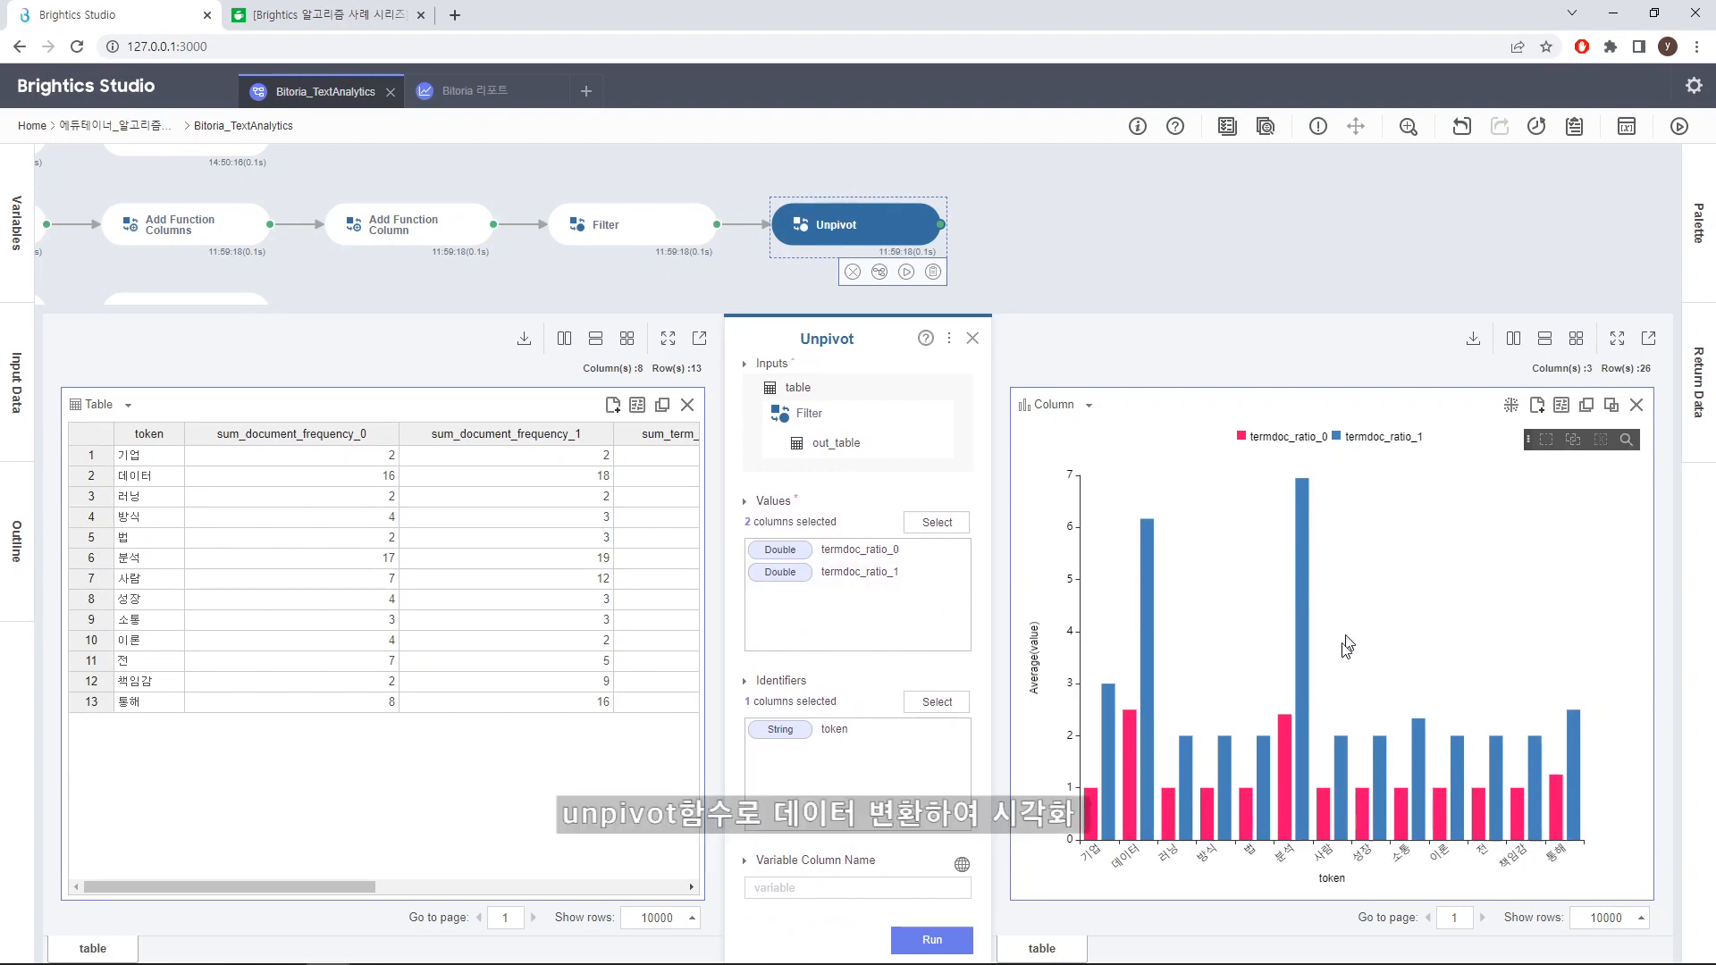
mouse_move(1149, 820)
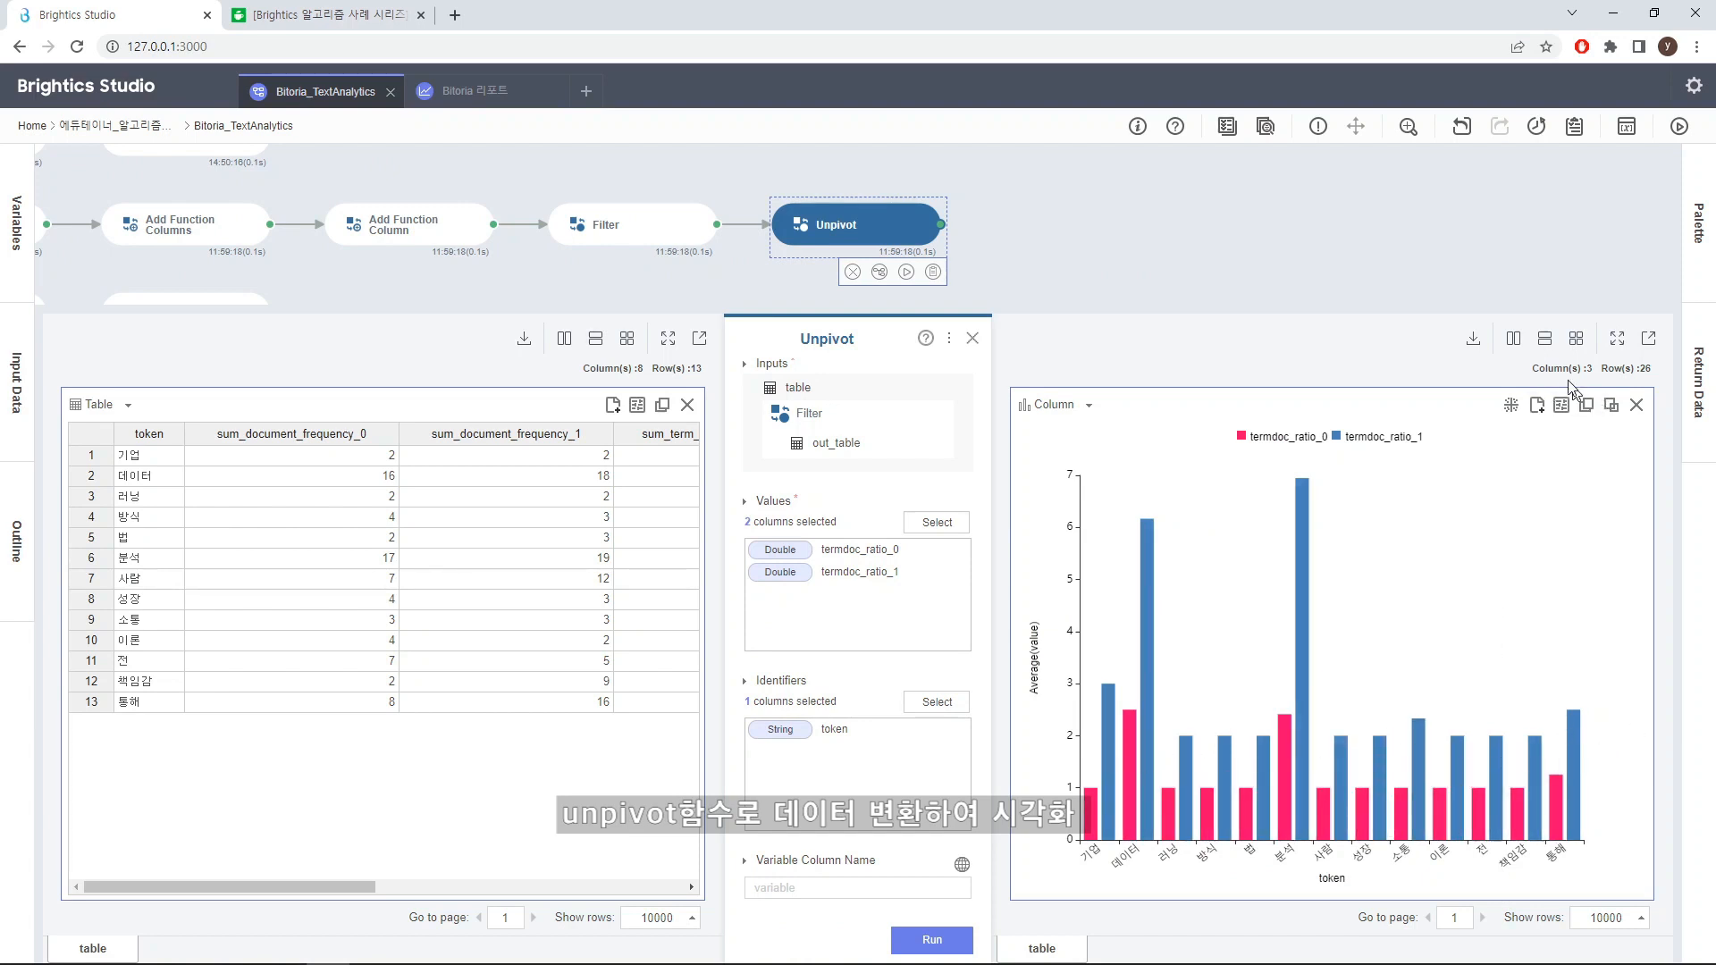
left_click(1617, 349)
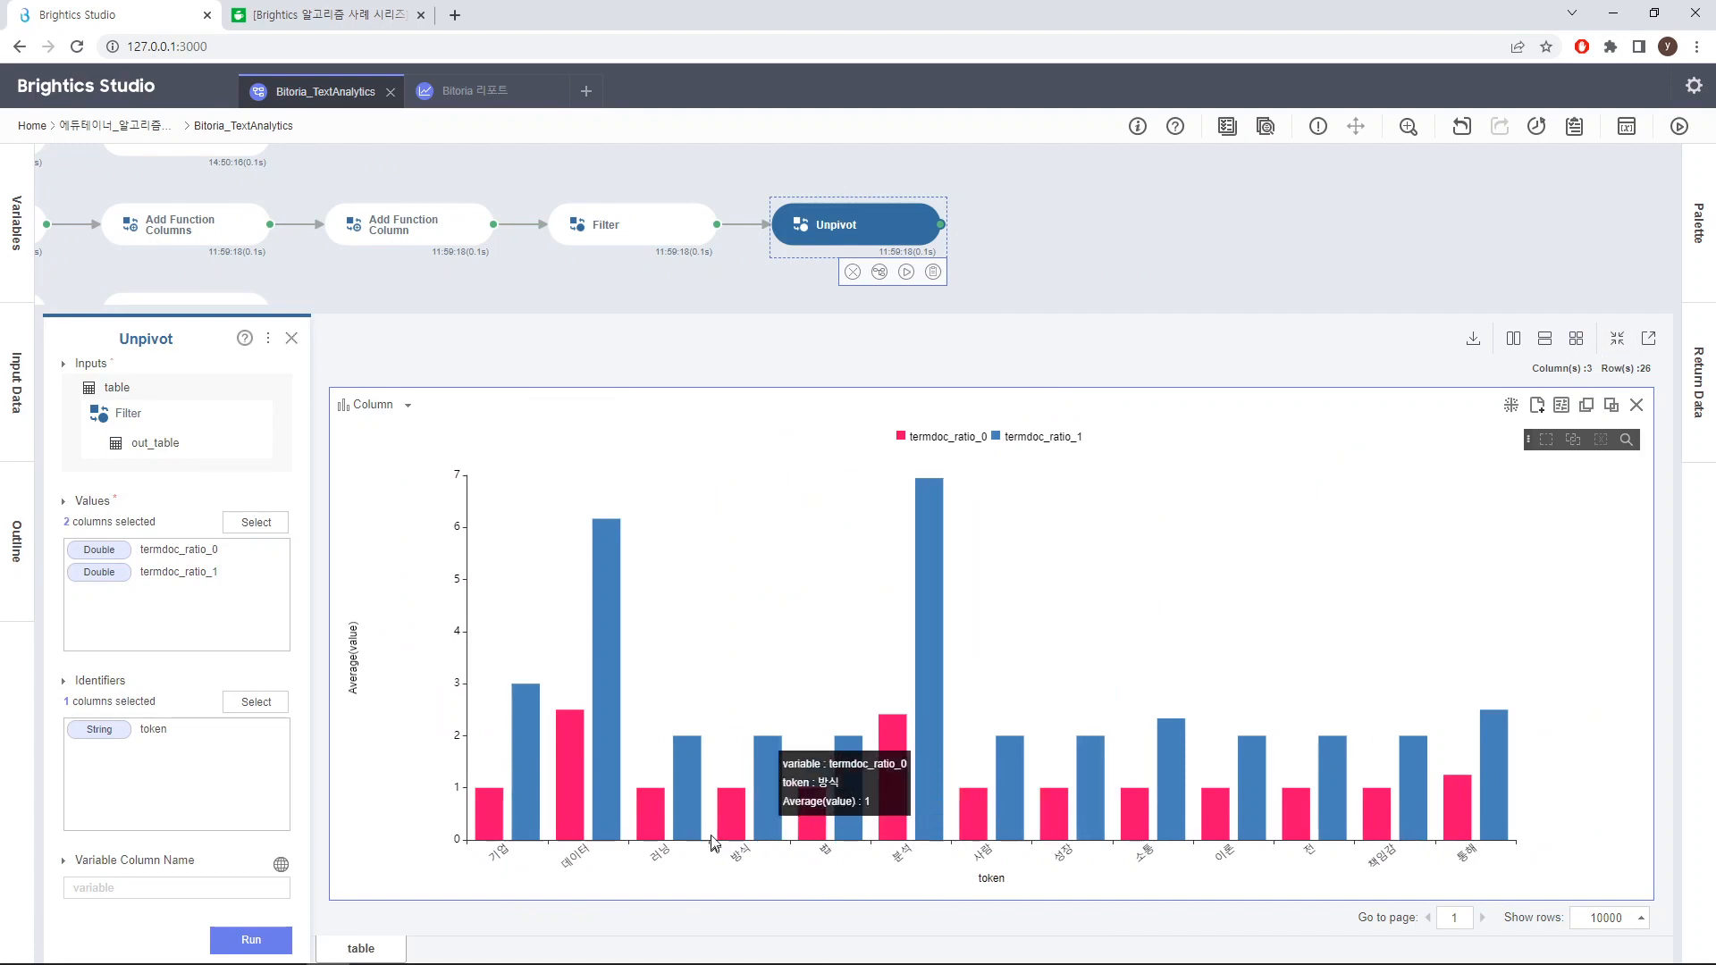
left_click(1618, 338)
left_click(973, 337)
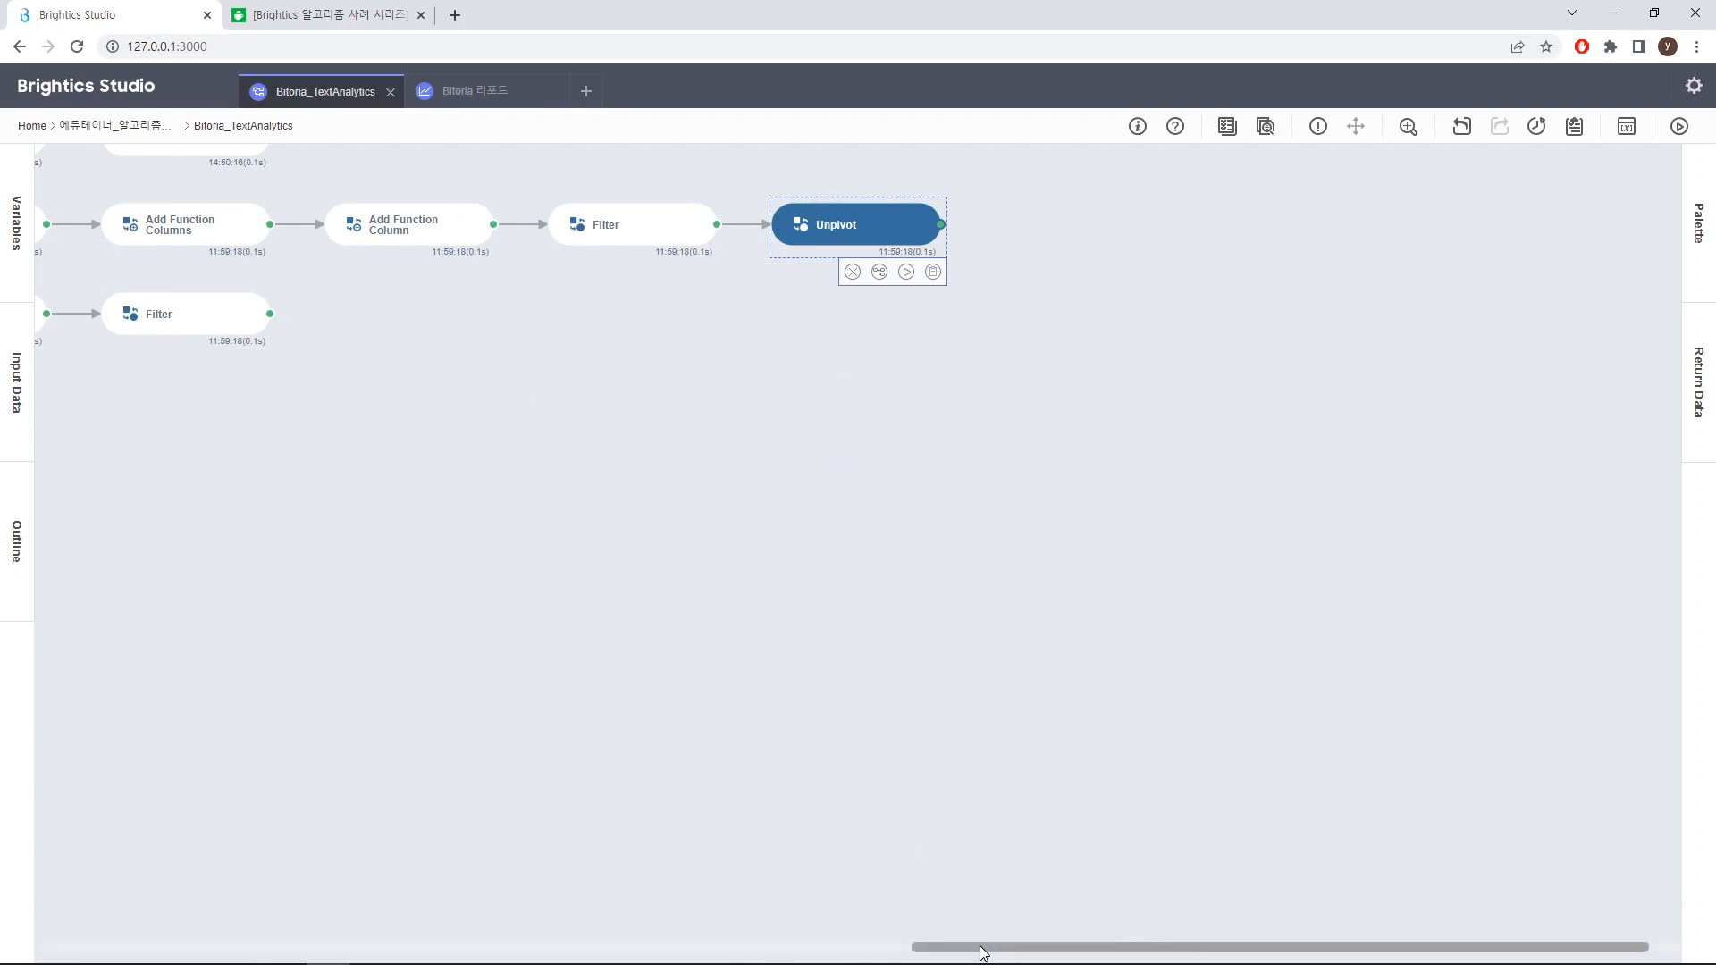
Inspect the lower branch's termdoc_ratio formula in Add Function Columns and its Filter's conditions and column chart, and close the Filter
left_click_drag(980, 948, 690, 928)
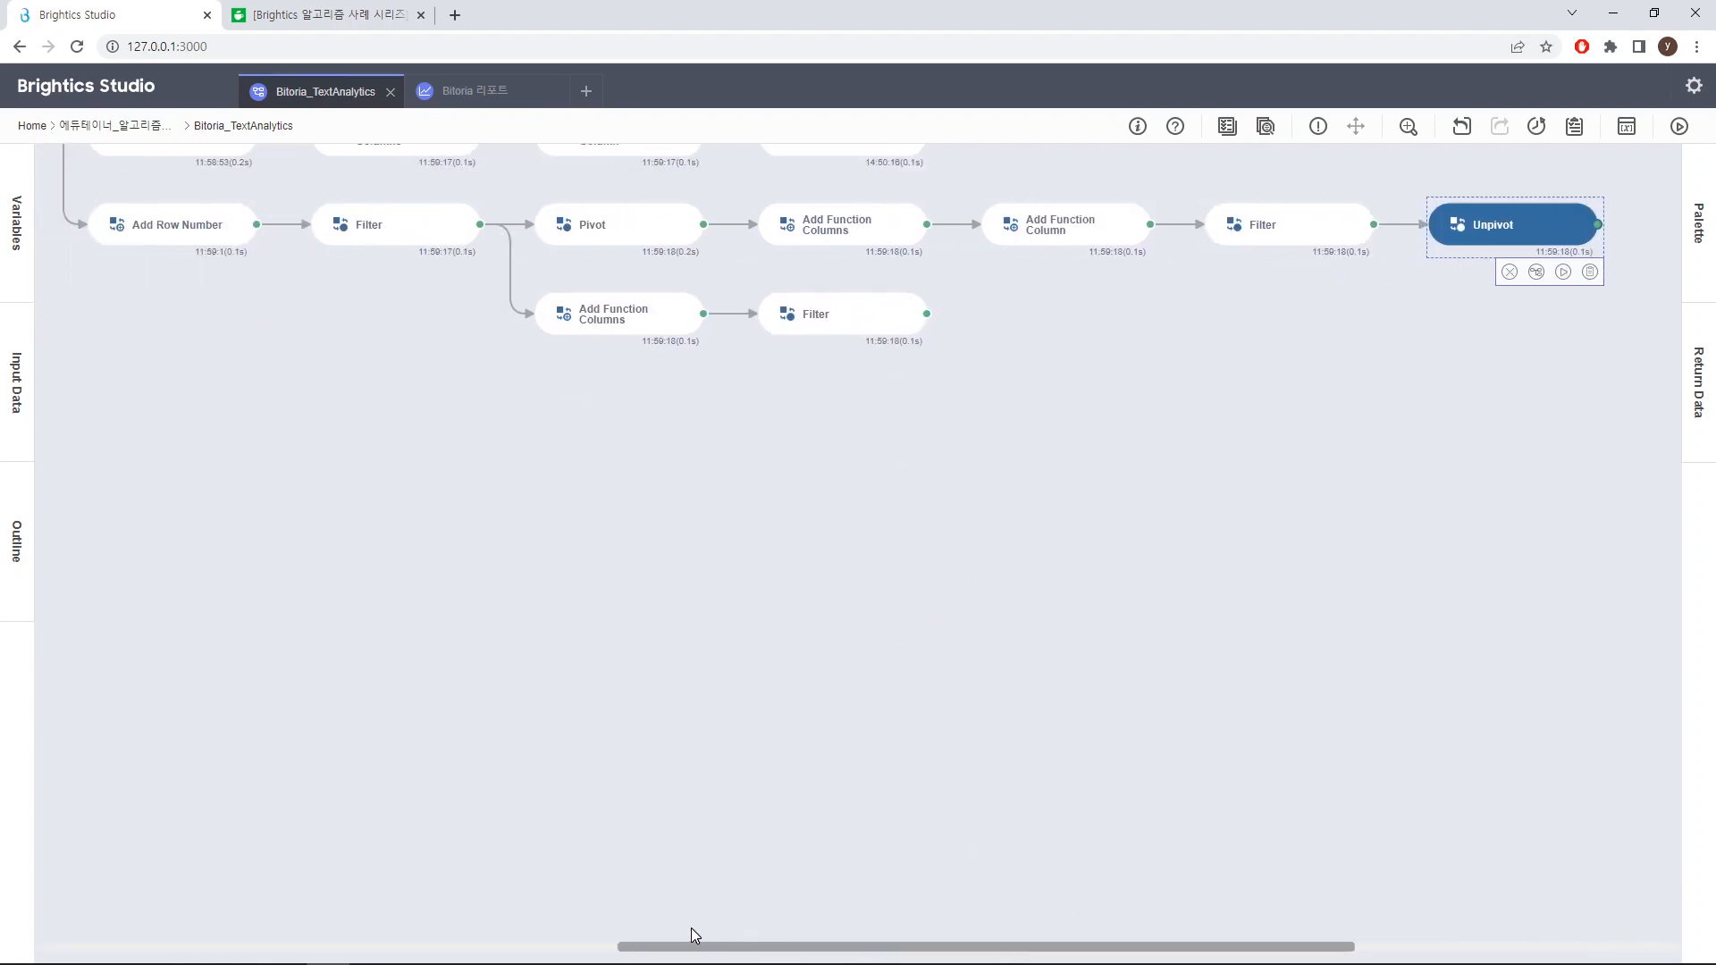
left_click(657, 315)
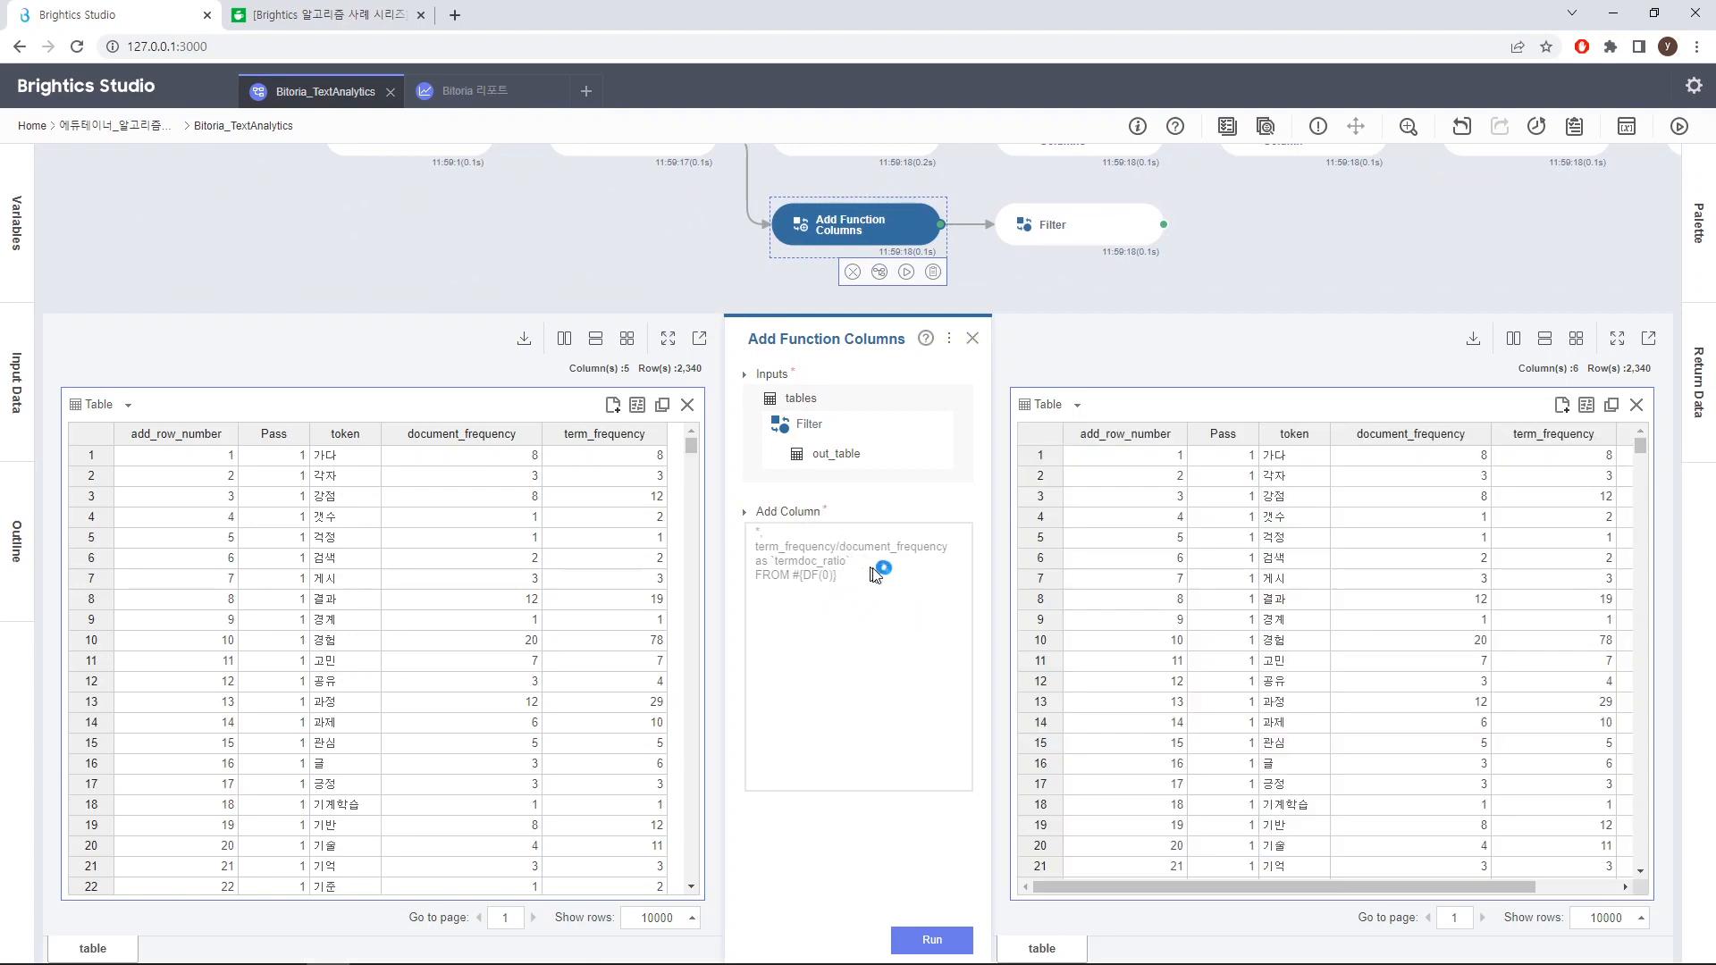
left_click(1075, 233)
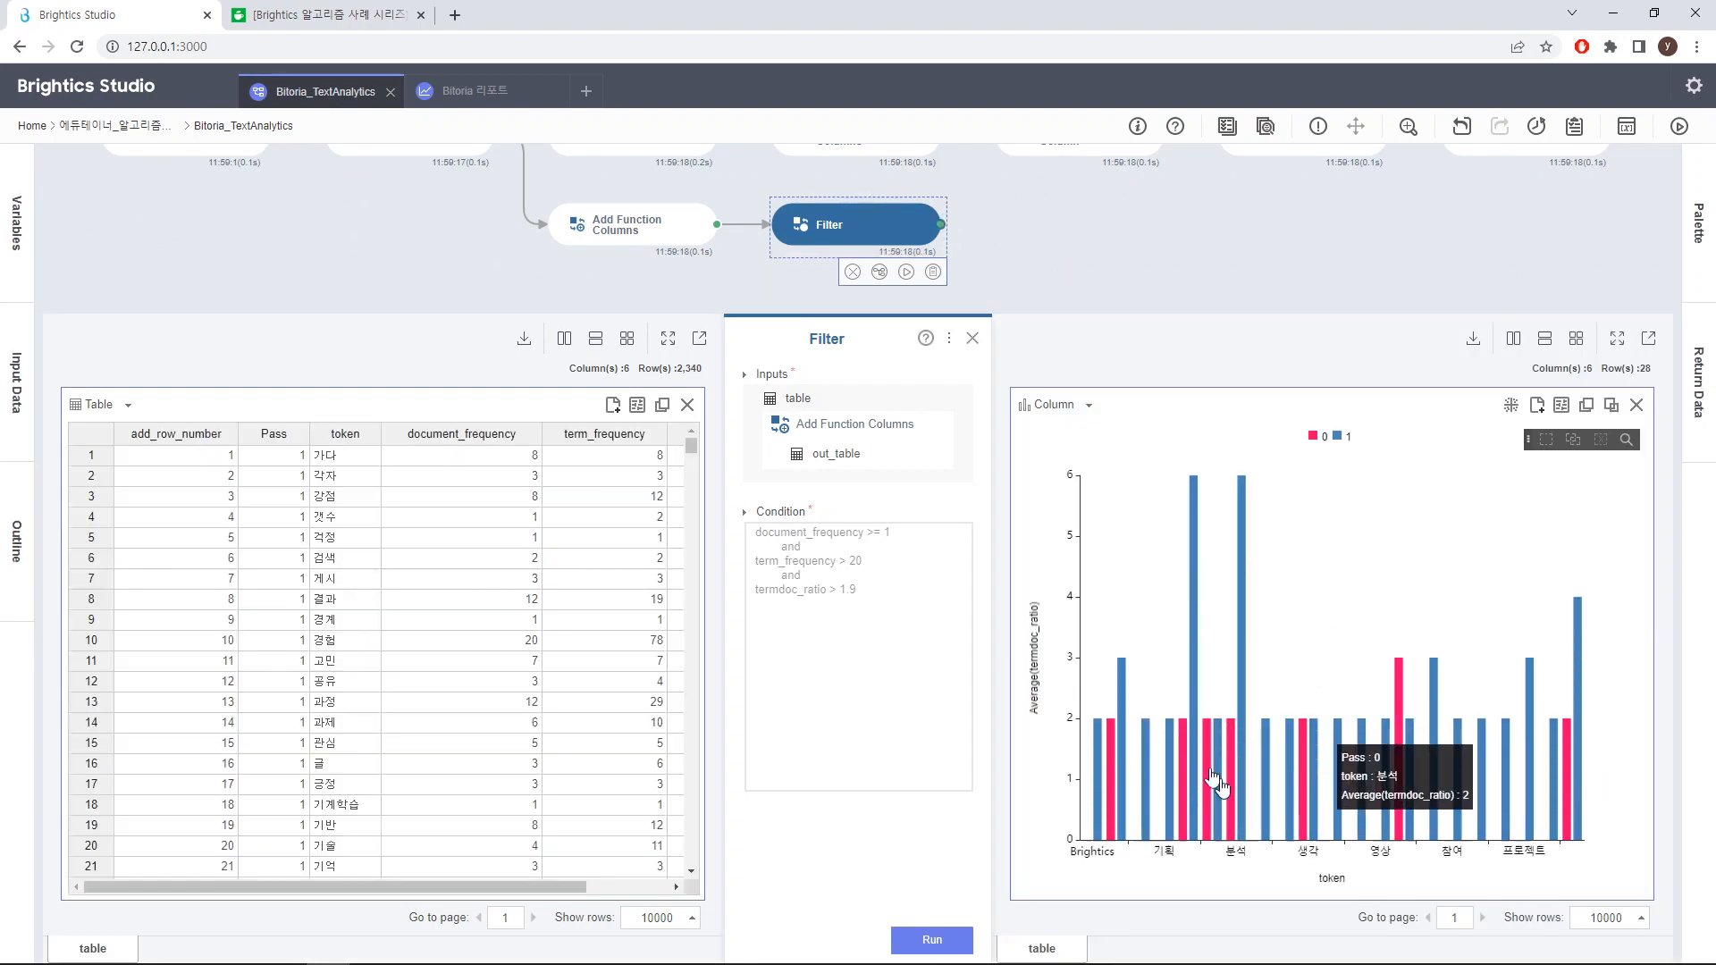
left_click(973, 338)
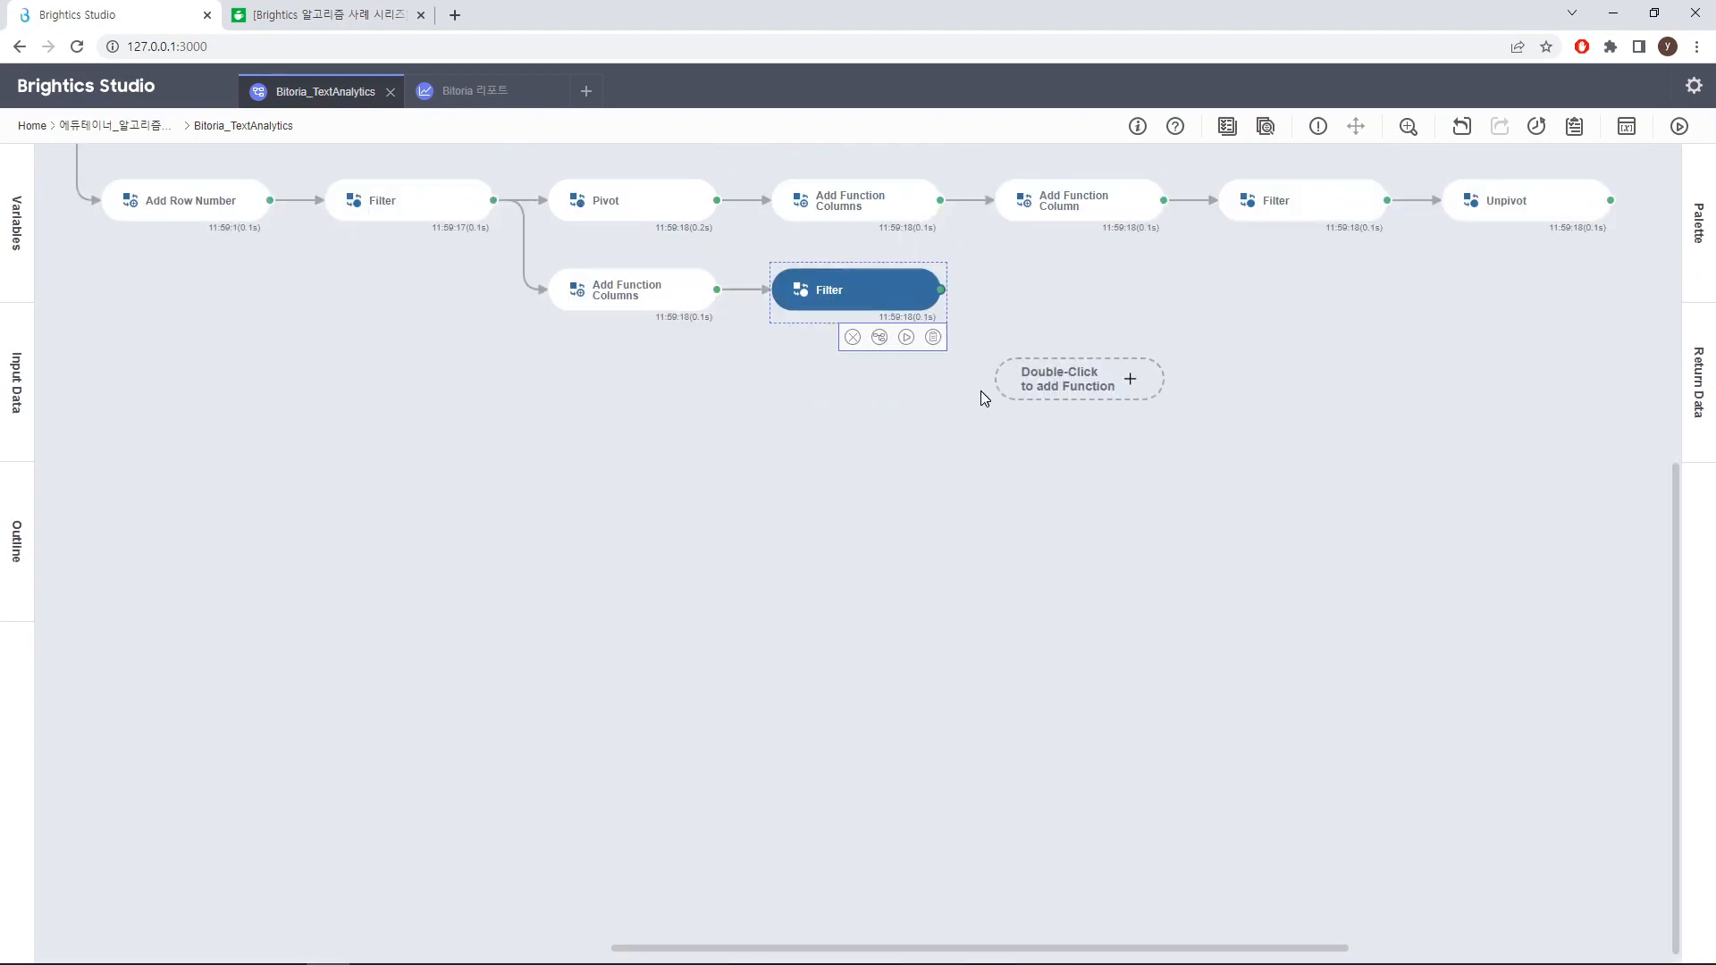
Look over the Bitoria_TextAnalytics workflow from its Load function onward and open the Bitoria 리포트 report
scroll(988, 431, "up", 5)
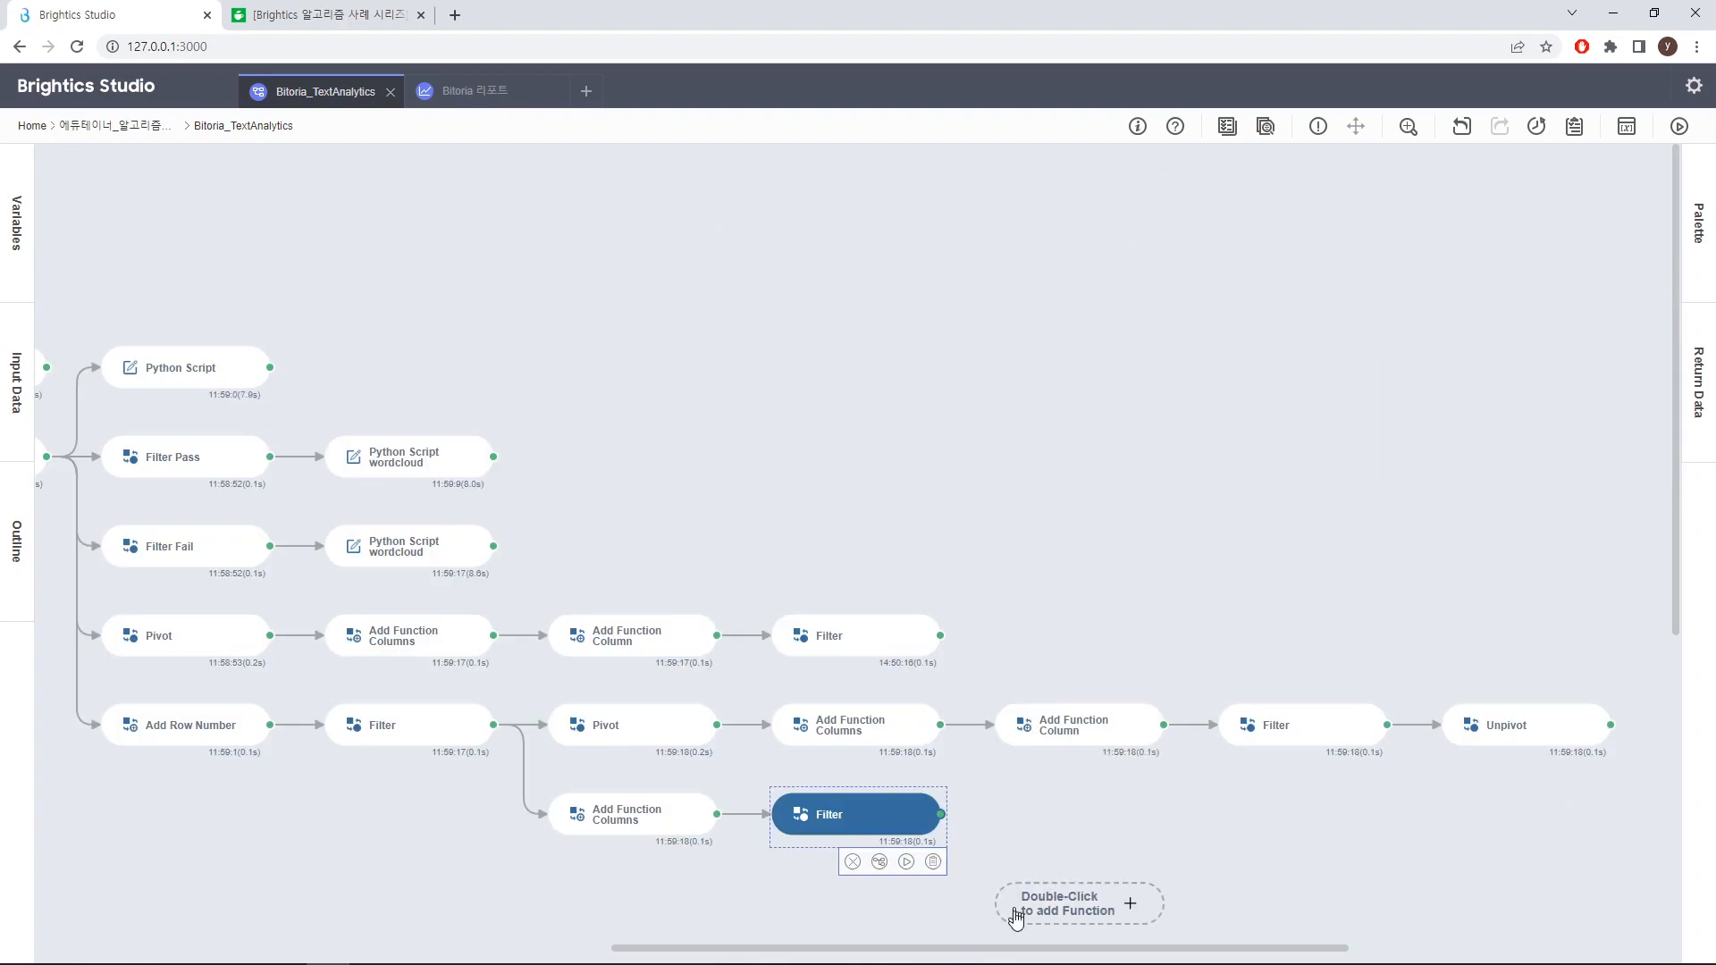
left_click_drag(1022, 949, 405, 915)
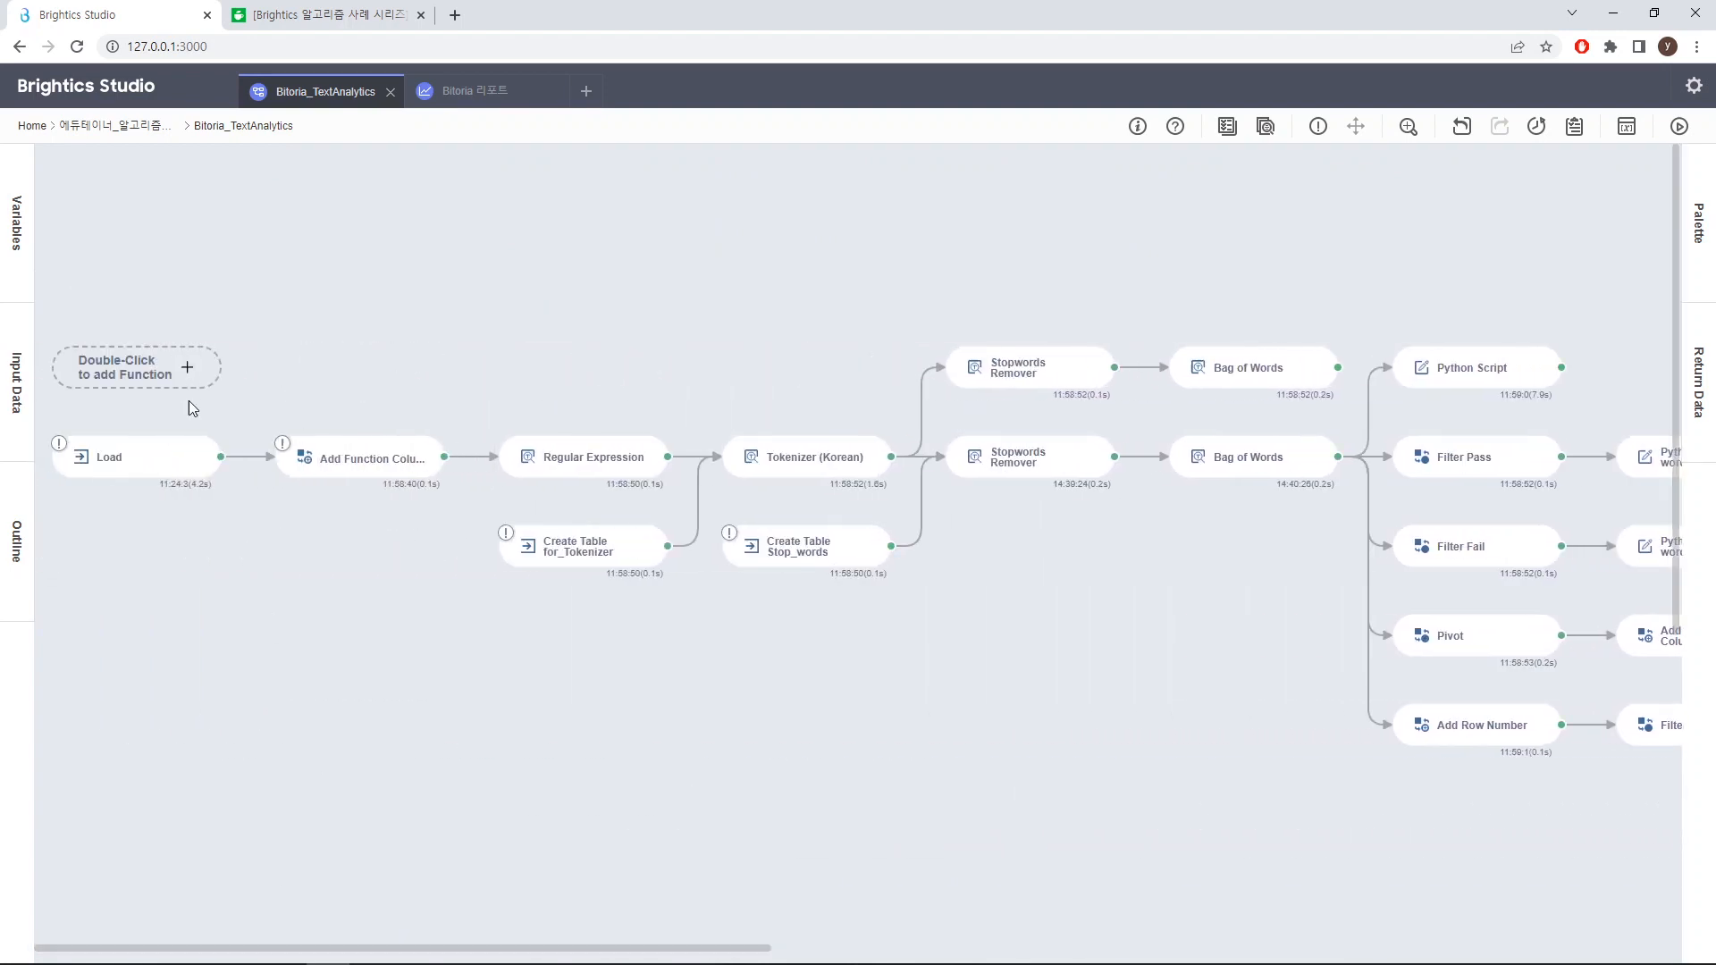
mouse_move(589, 473)
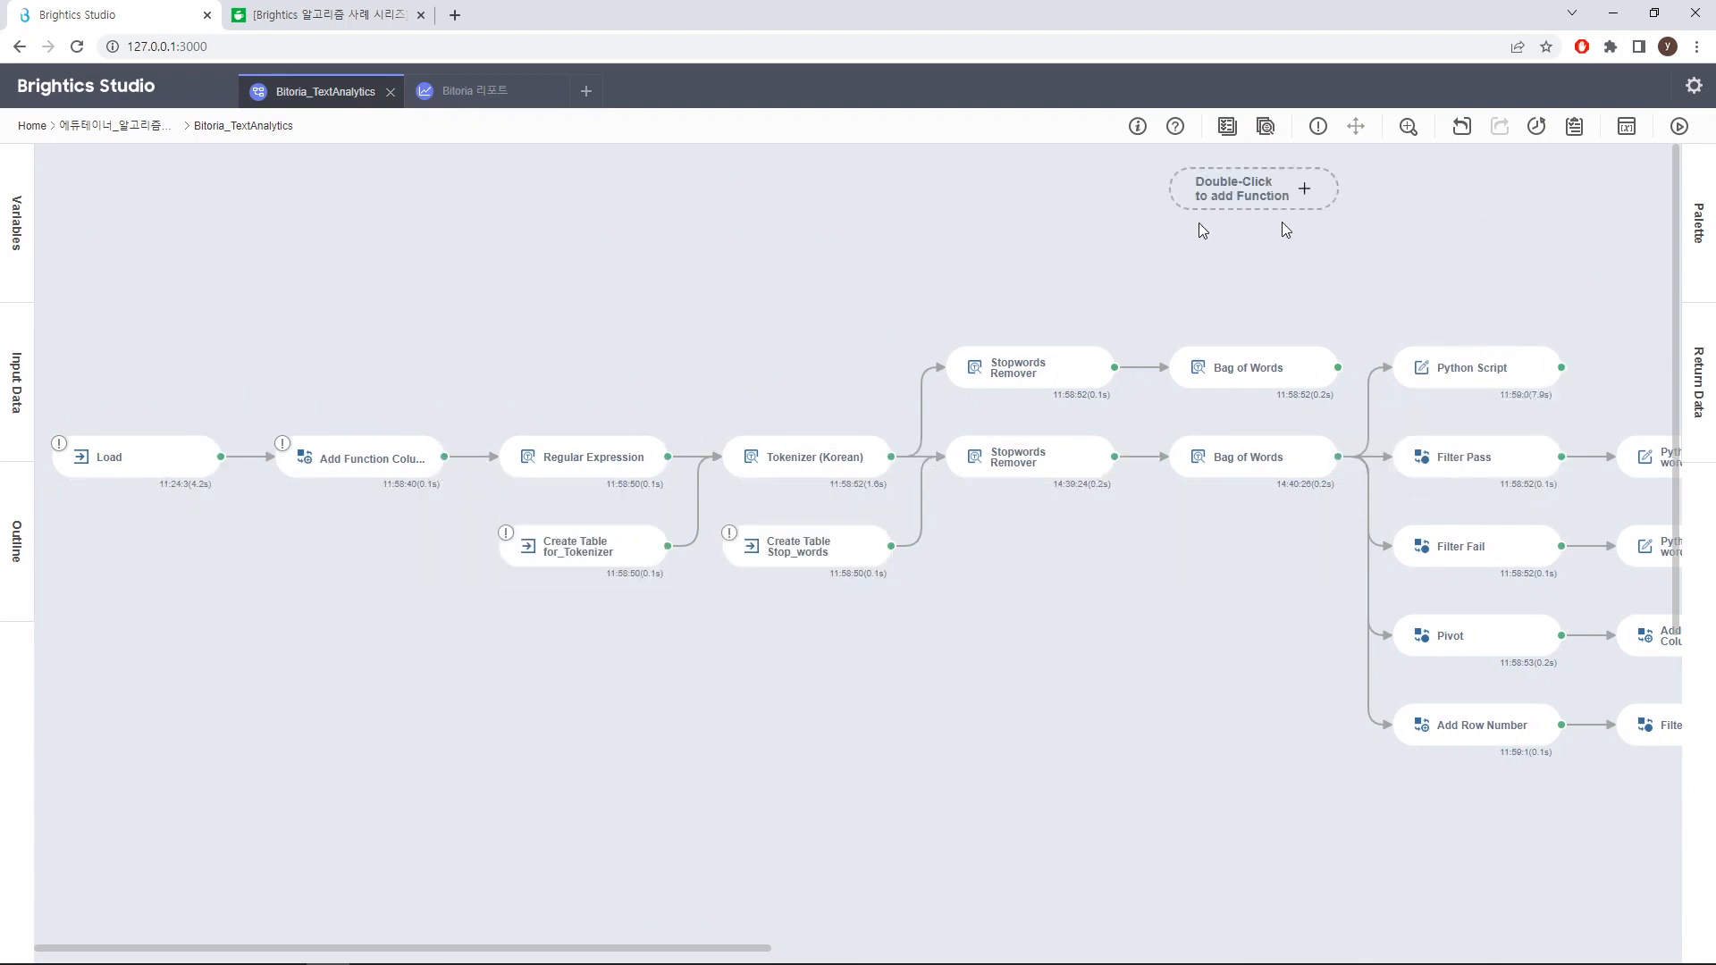
left_click(522, 100)
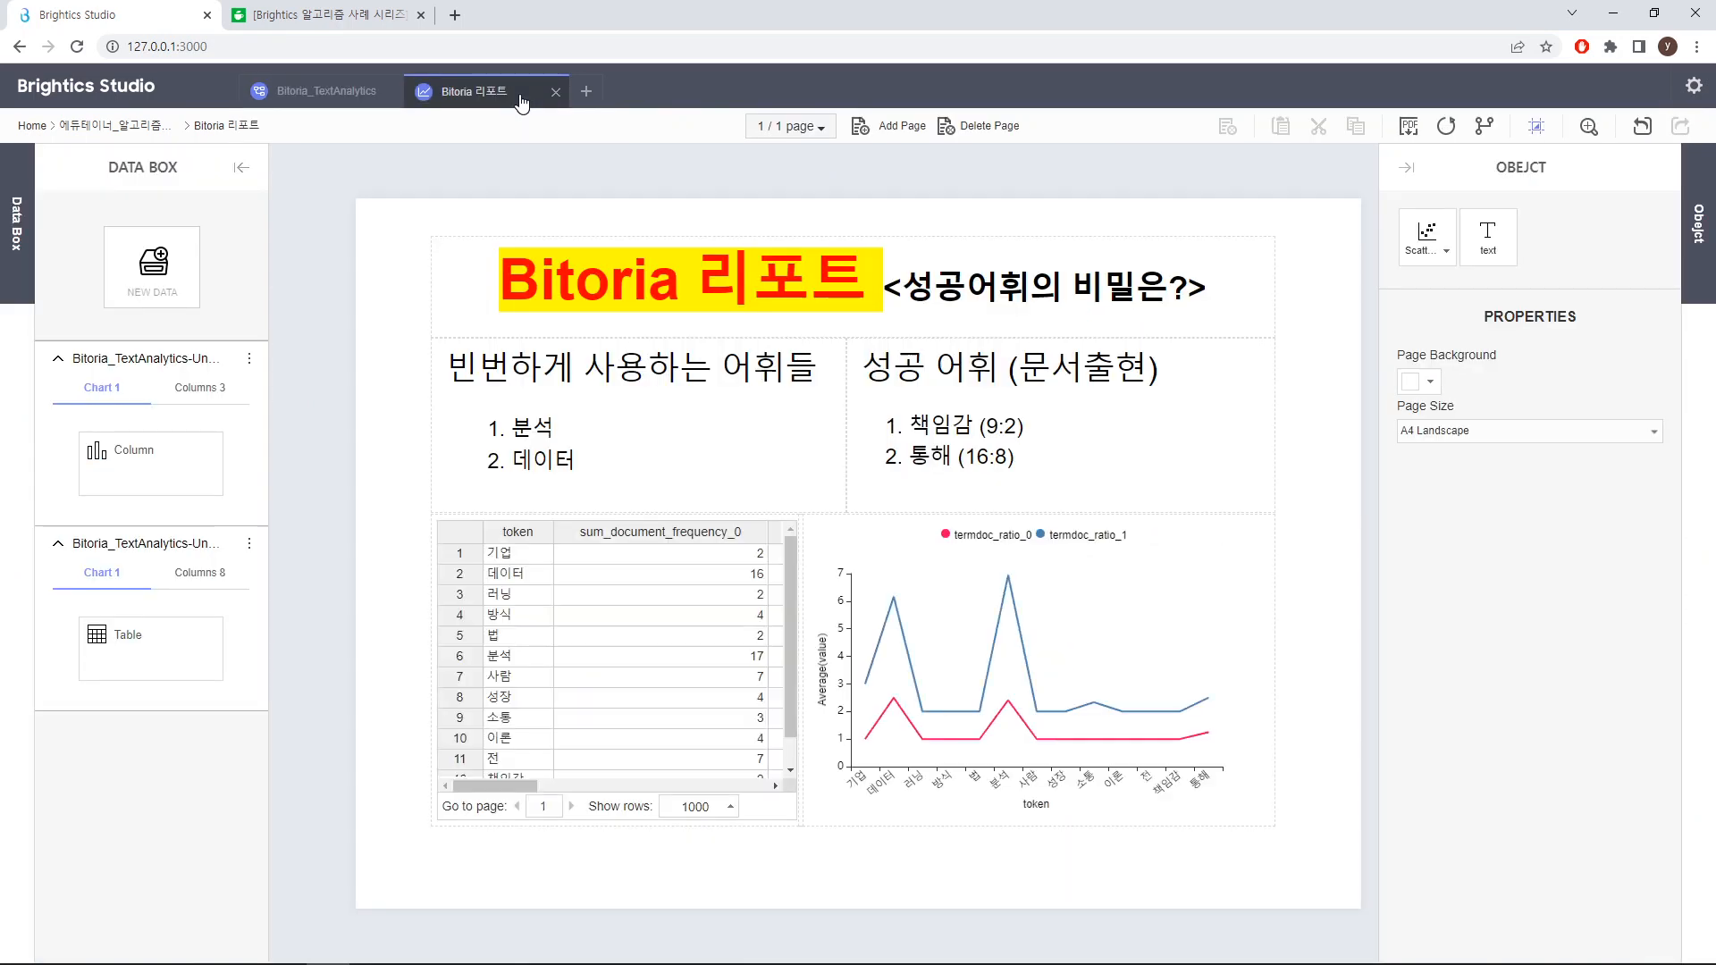